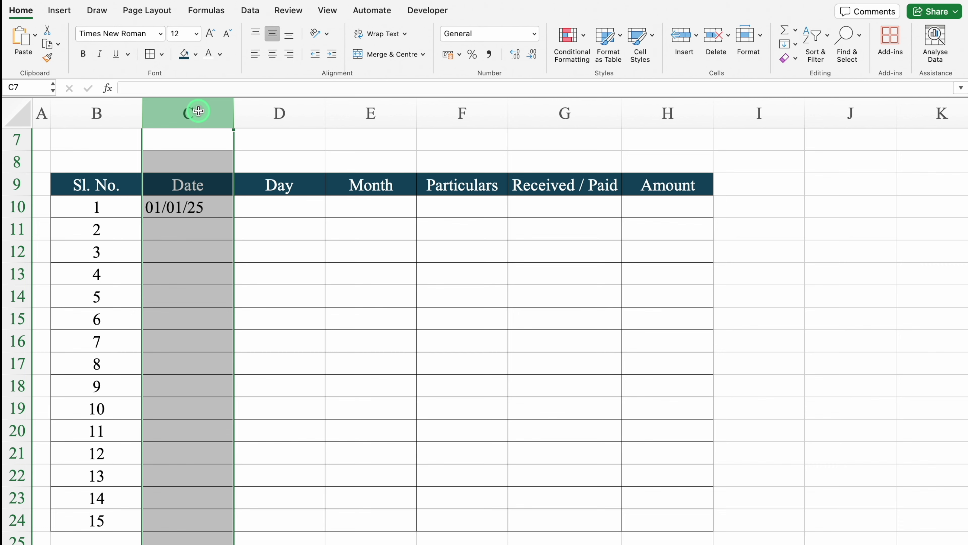
# - Format the Date column C with the date type 14-Mar-12
pyautogui.press('super+1')
pyautogui.click(349, 144)
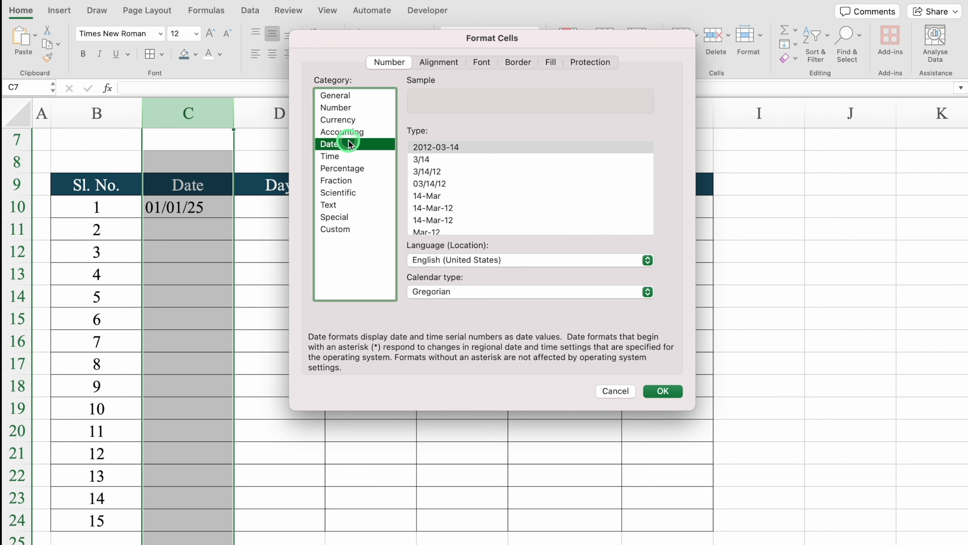
pyautogui.click(457, 208)
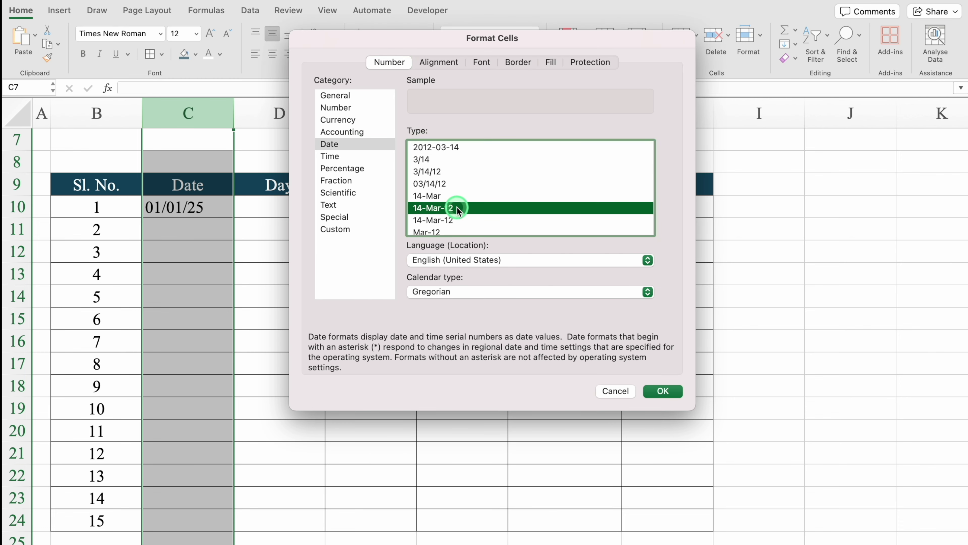
pyautogui.click(663, 391)
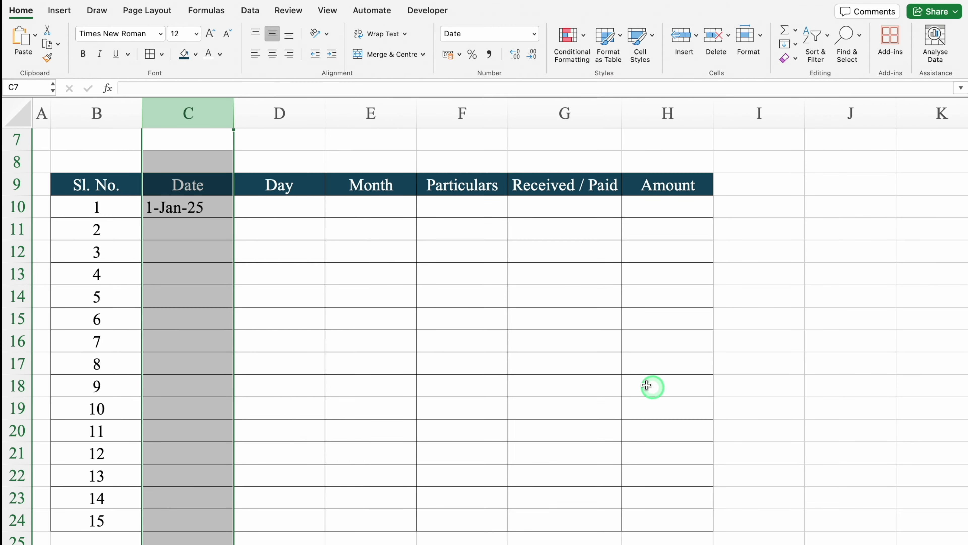
# - Extend the date in C10 as a daily series down to C15
pyautogui.click(211, 210)
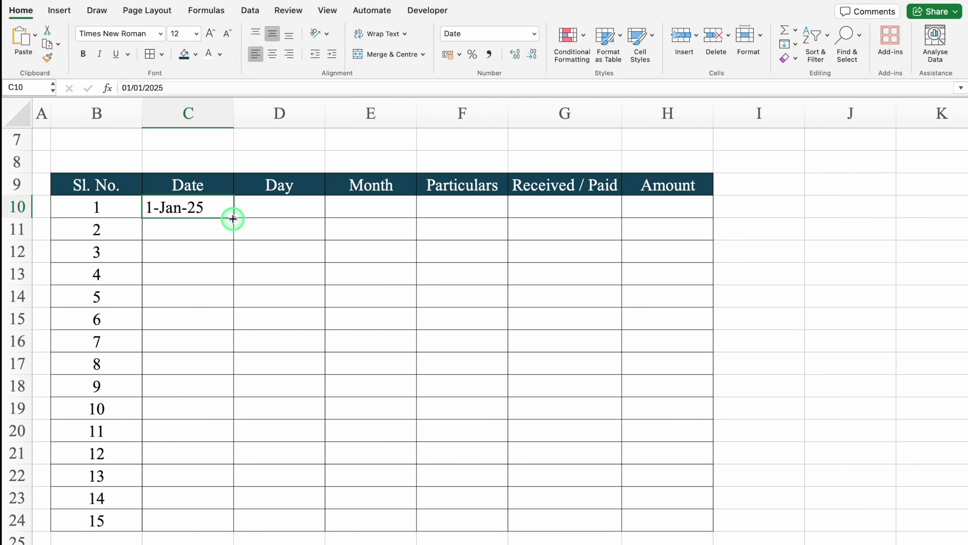
pyautogui.moveTo(233, 219); pyautogui.dragTo(233, 321)
pyautogui.click(227, 304)
# - Change the date in C15 to 06/02/2025 and extend it as a daily series down to C20
pyautogui.click(206, 316)
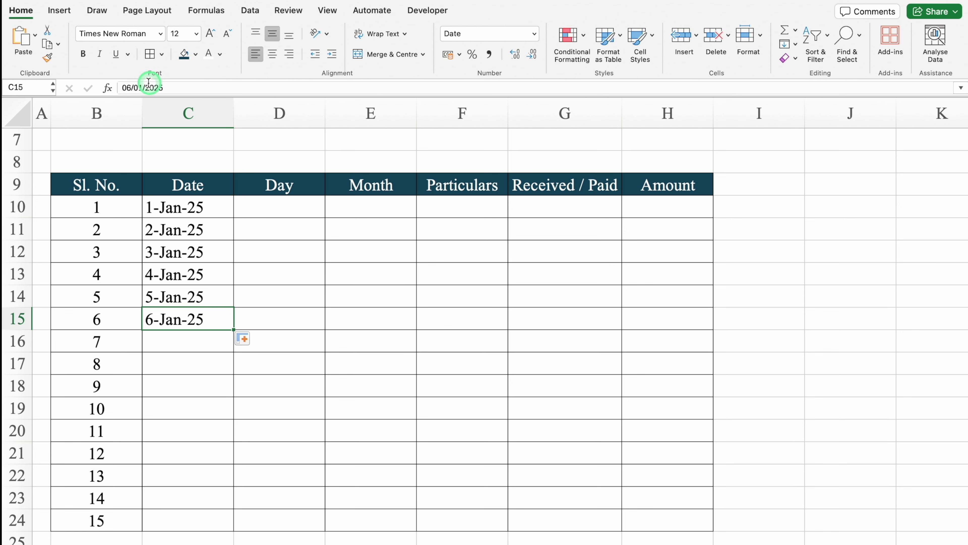
pyautogui.click(141, 87)
pyautogui.press('BackSpace')
pyautogui.write('2')
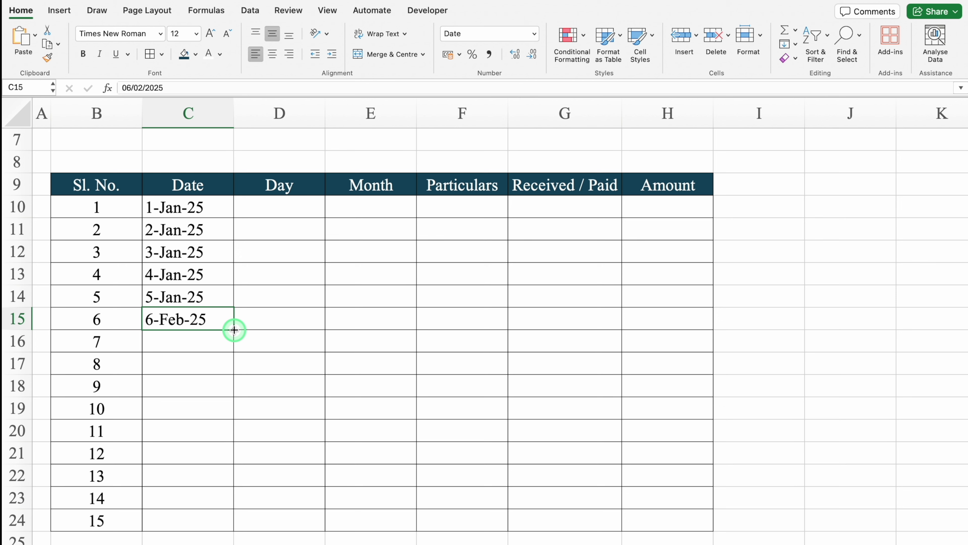
pyautogui.moveTo(233, 328); pyautogui.dragTo(233, 432)
pyautogui.click(206, 411)
# - Change the date in C20 to 11/03/2025 and extend it as a daily series down to C24
pyautogui.click(214, 431)
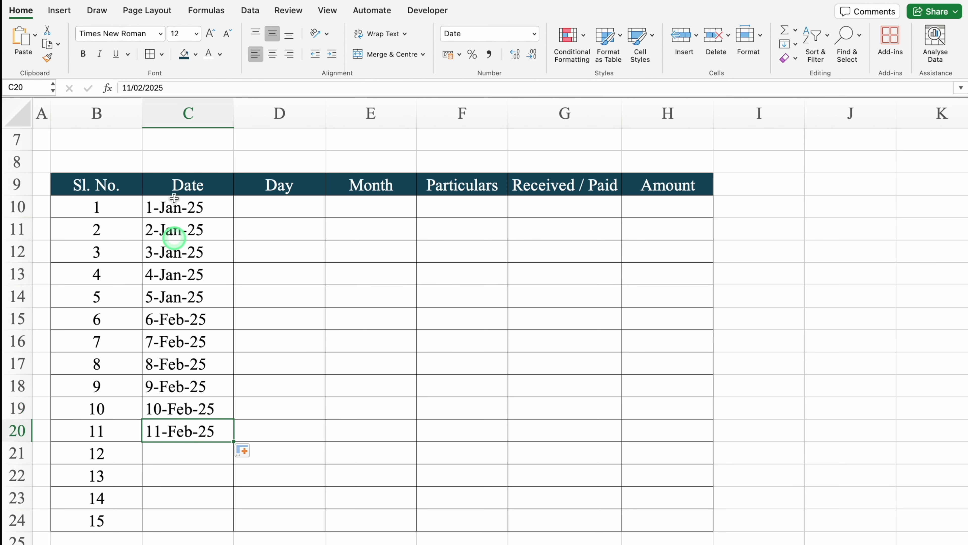
pyautogui.click(141, 88)
pyautogui.press('BackSpace')
pyautogui.write('3')
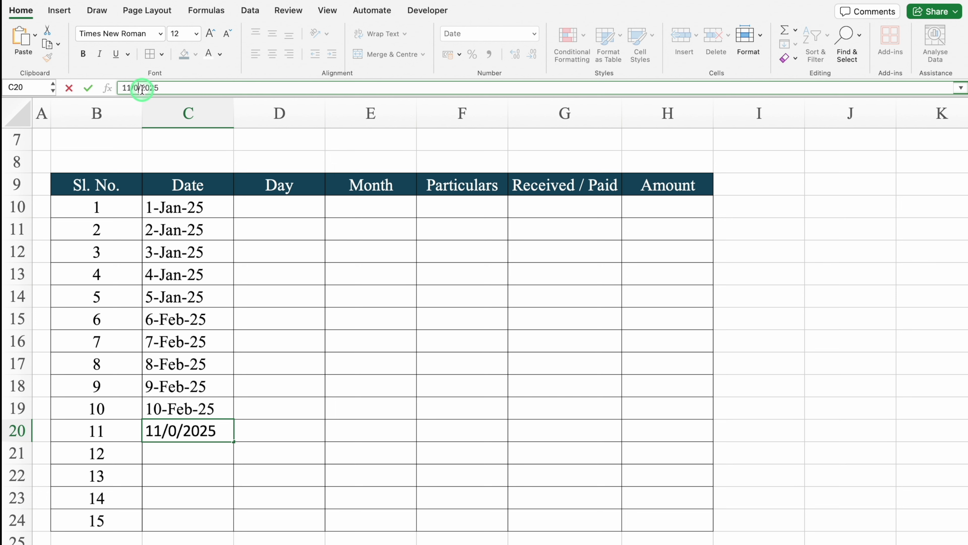
pyautogui.click(229, 437)
pyautogui.moveTo(233, 441); pyautogui.dragTo(227, 525)
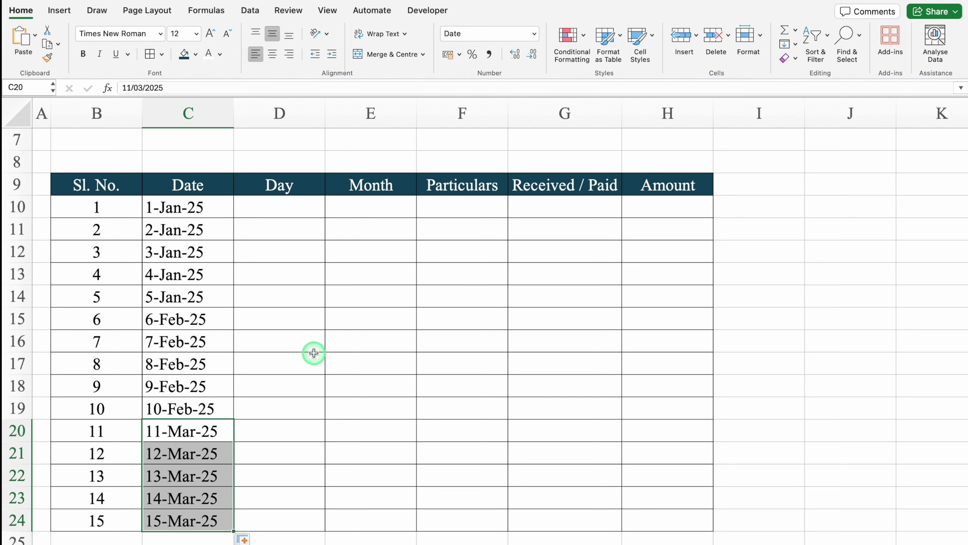
# - Enter =TEXT(C10,"DDD") in D10 and copy the formula down the Day column to row 24
pyautogui.click(319, 214)
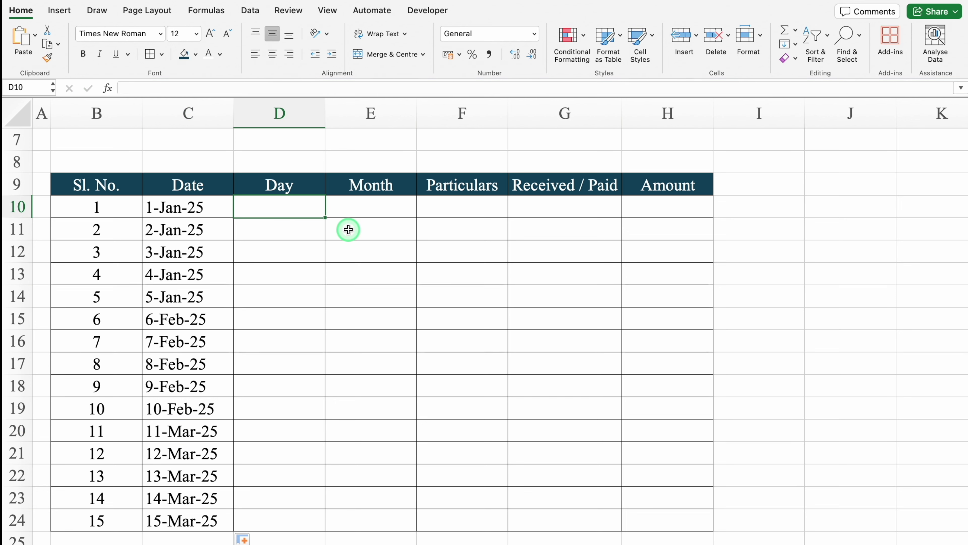
pyautogui.write('=text')
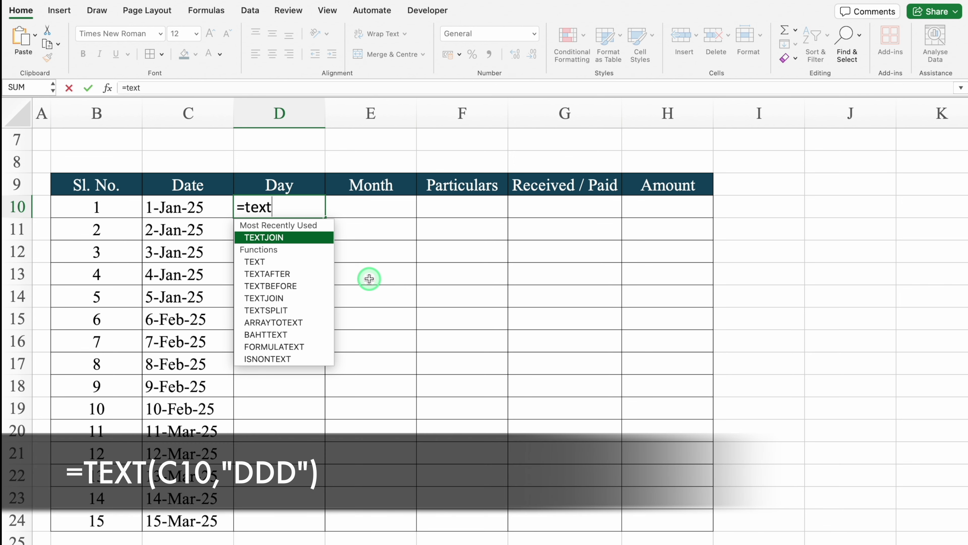
pyautogui.doubleClick(305, 262)
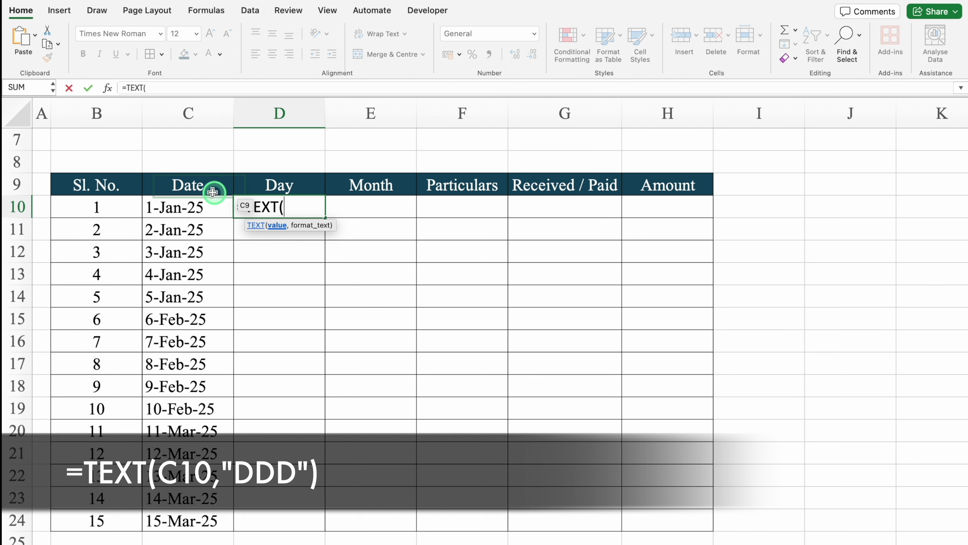
pyautogui.click(209, 208)
pyautogui.write(',"DDD')
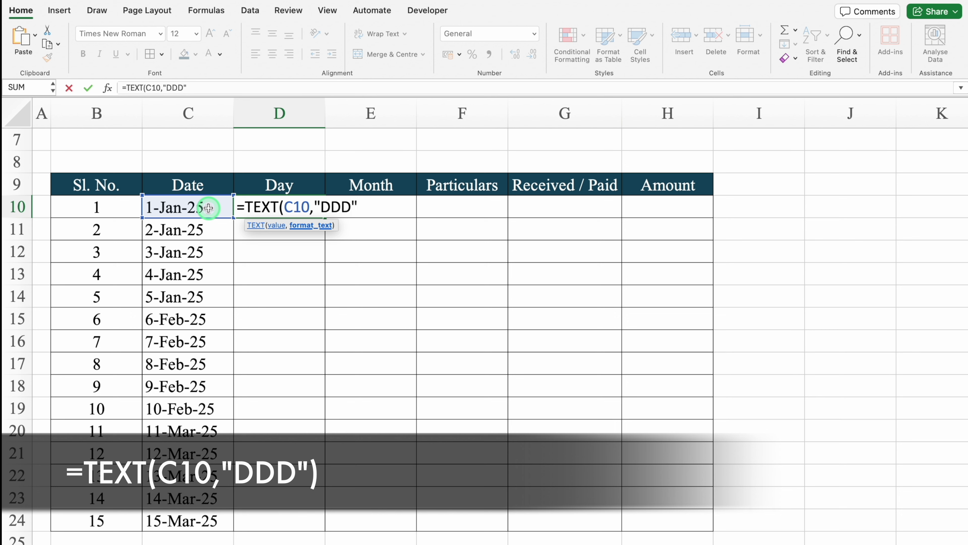
pyautogui.write('")')
pyautogui.press('Return')
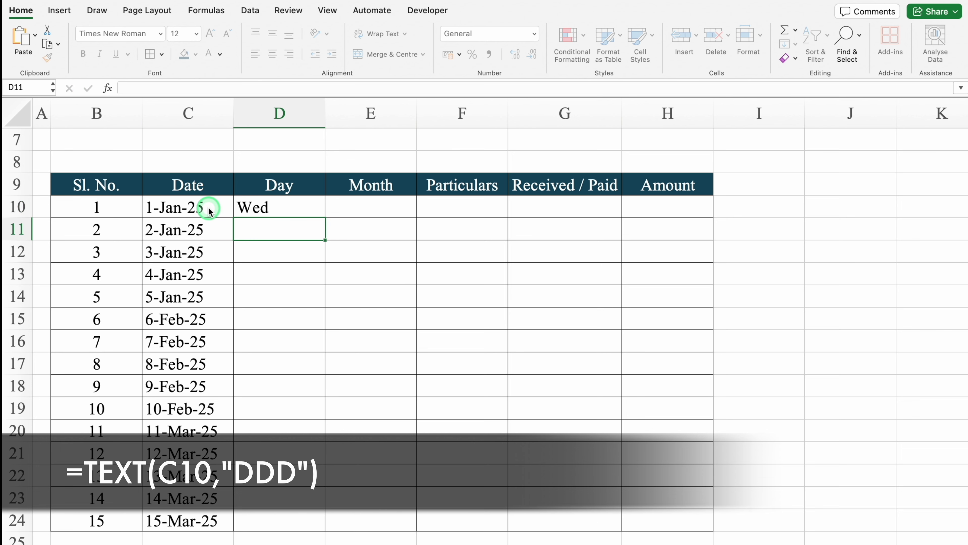
pyautogui.click(278, 206)
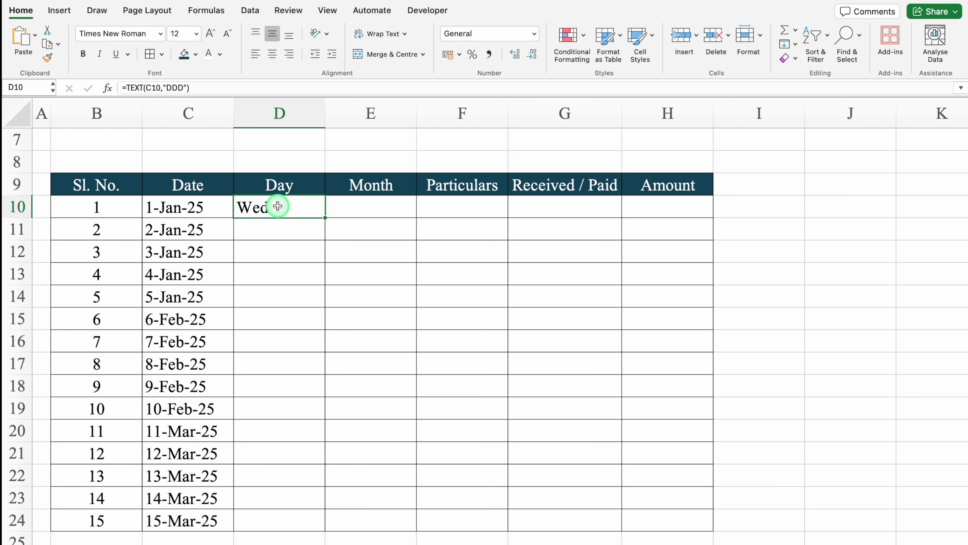
pyautogui.doubleClick(325, 218)
# - Set up a conditional formatting rule on the whole sheet for cell values equal to Sat
pyautogui.click(18, 114)
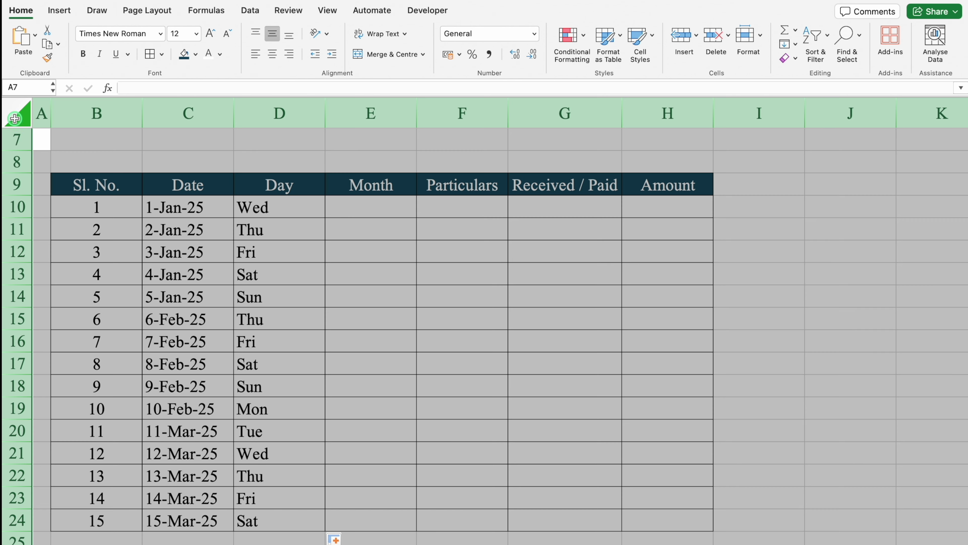
pyautogui.click(28, 12)
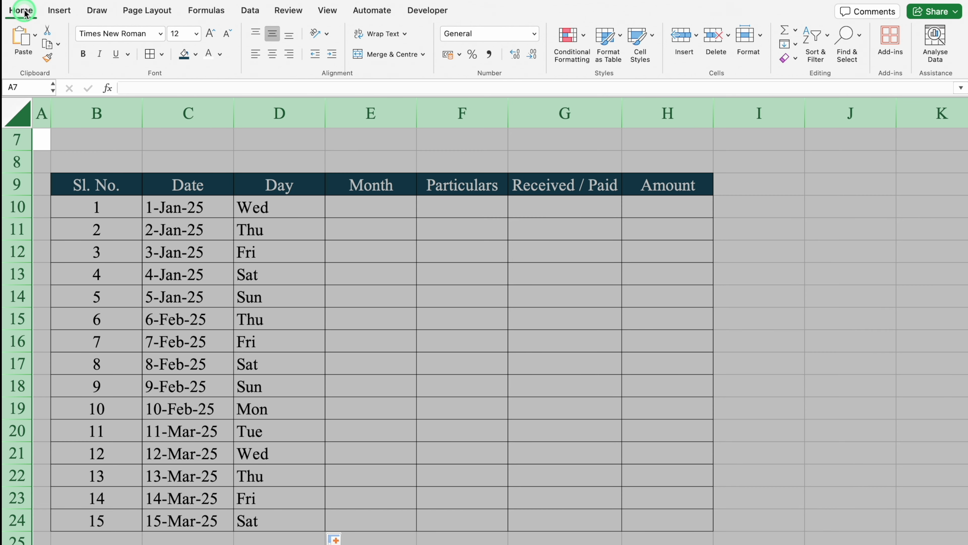
pyautogui.click(571, 42)
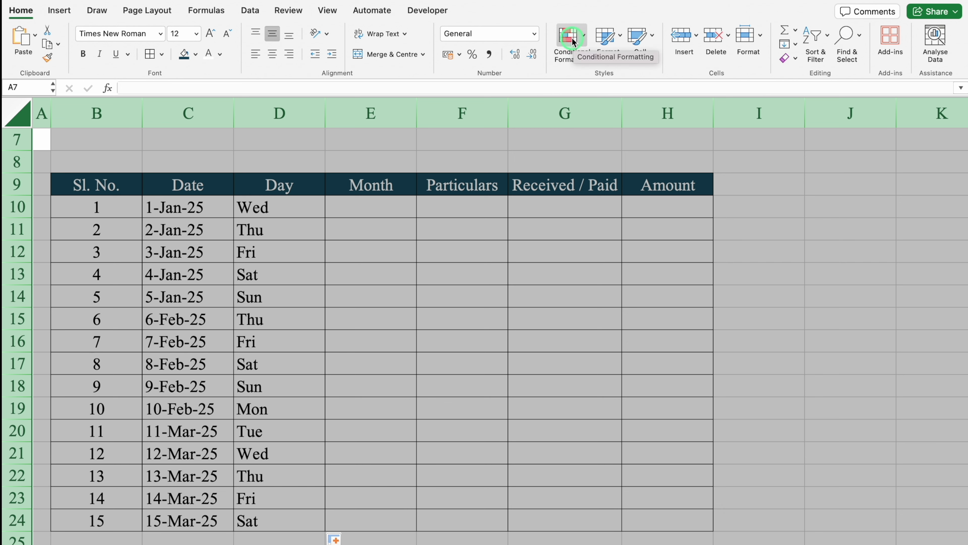
pyautogui.click(573, 41)
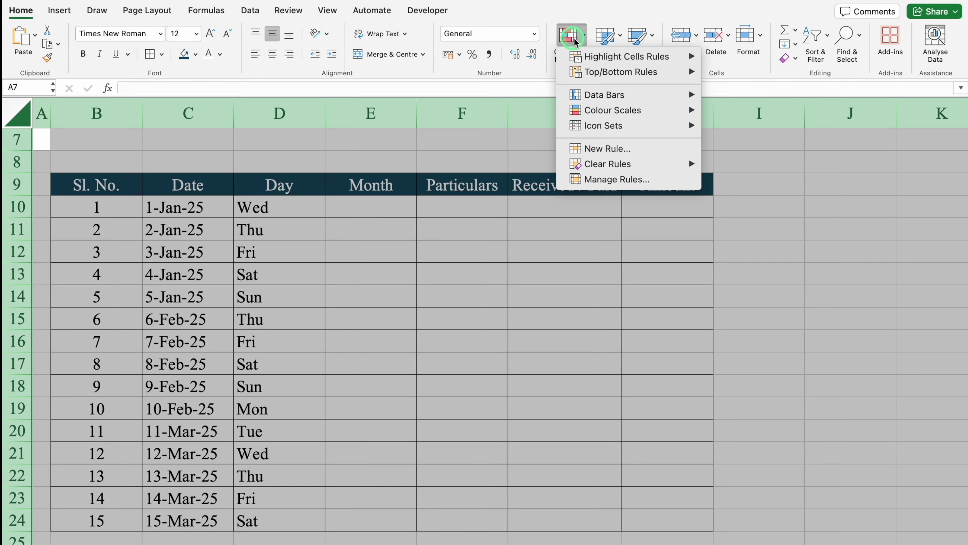
pyautogui.click(639, 56)
pyautogui.click(756, 106)
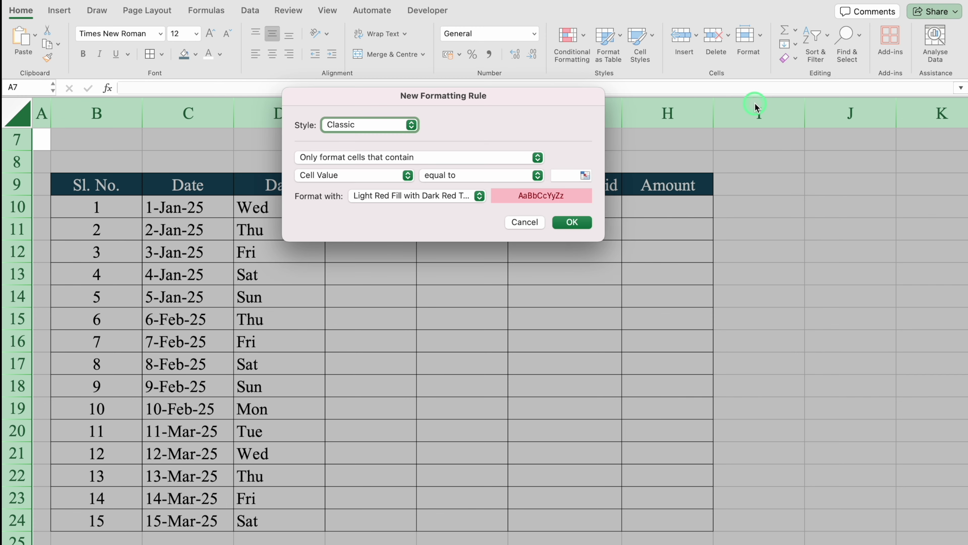
pyautogui.click(642, 210)
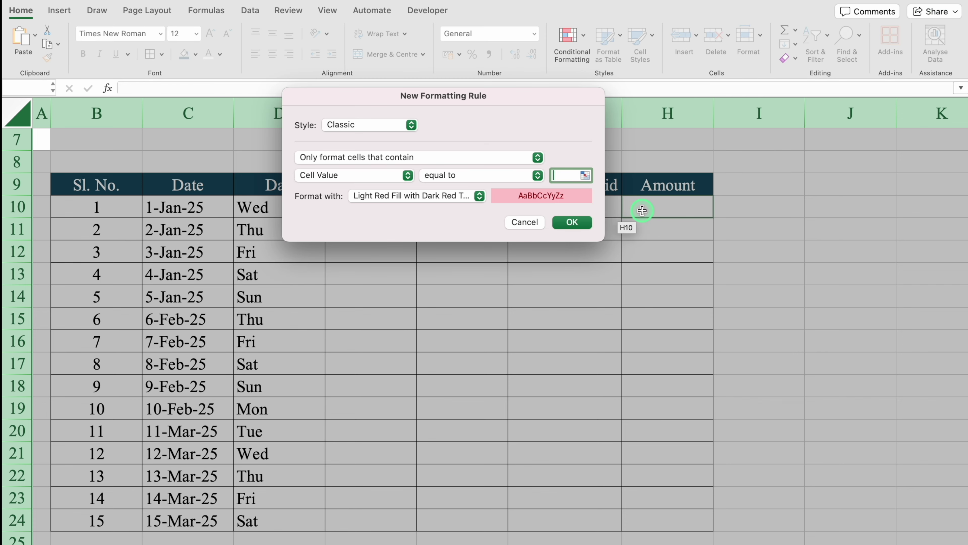
pyautogui.write('Sat')
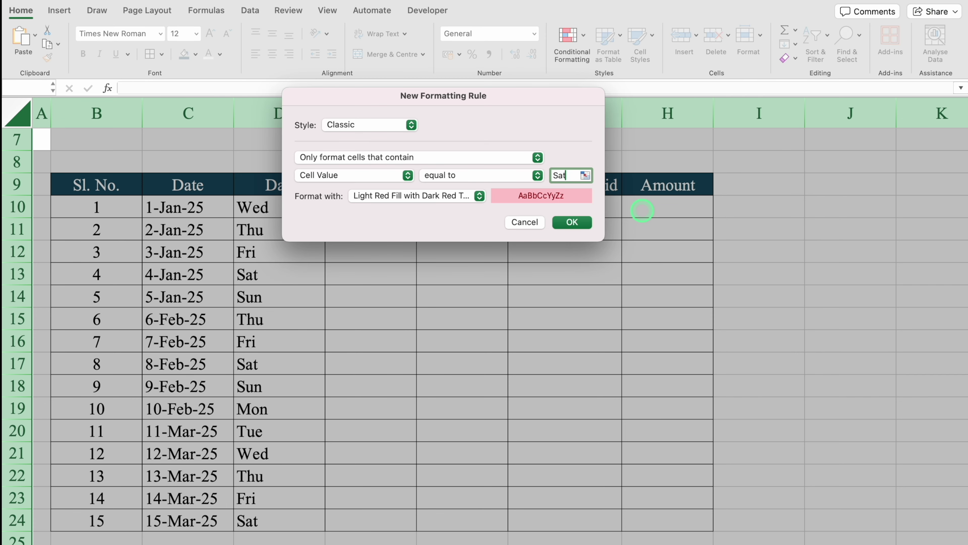
# - Give the Sat rule a customised format with red background fill and white font colour, and apply it
pyautogui.click(480, 196)
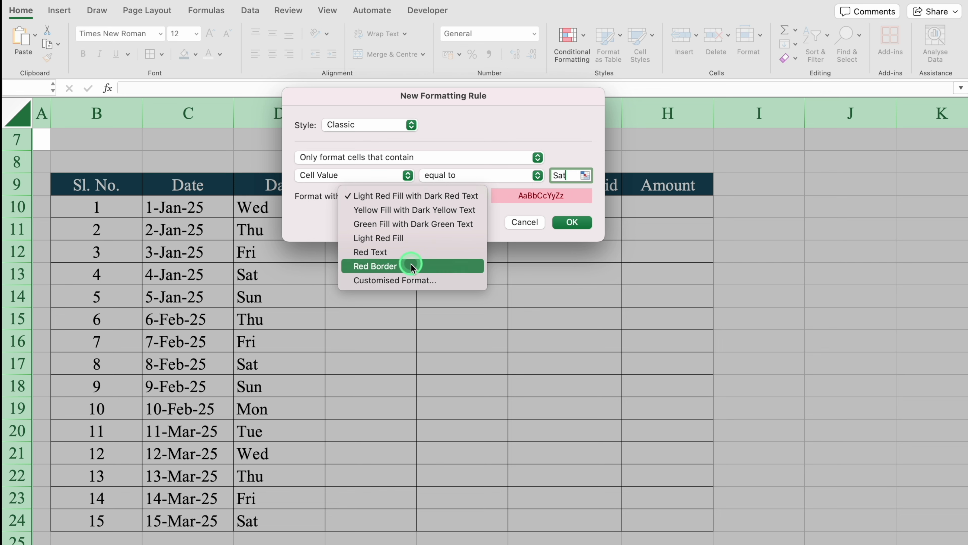
pyautogui.click(413, 281)
pyautogui.click(547, 63)
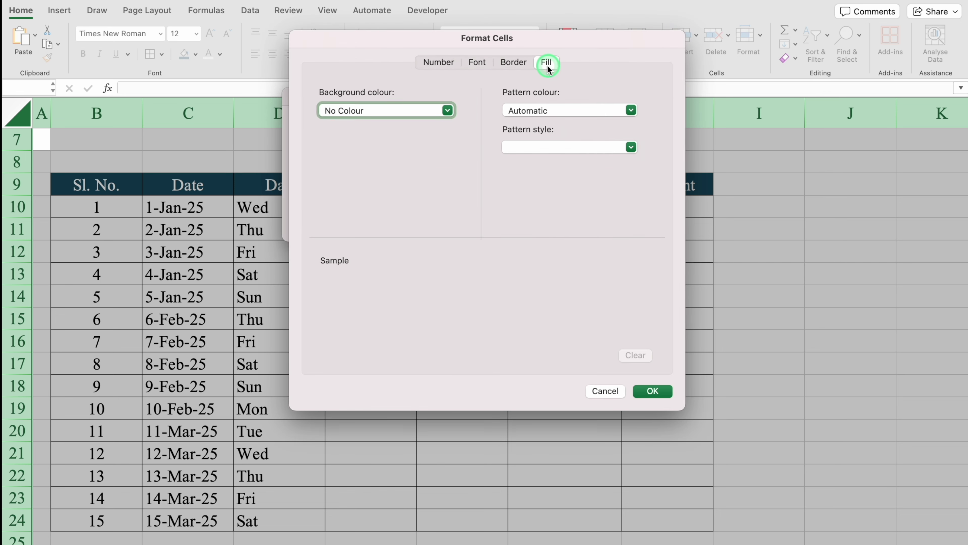
pyautogui.click(449, 111)
pyautogui.click(345, 256)
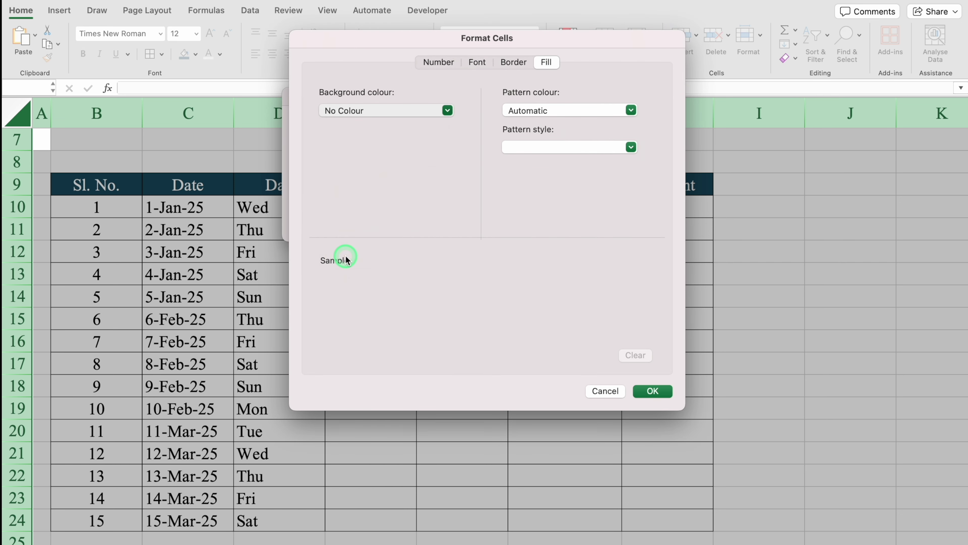
pyautogui.click(477, 62)
pyautogui.click(571, 210)
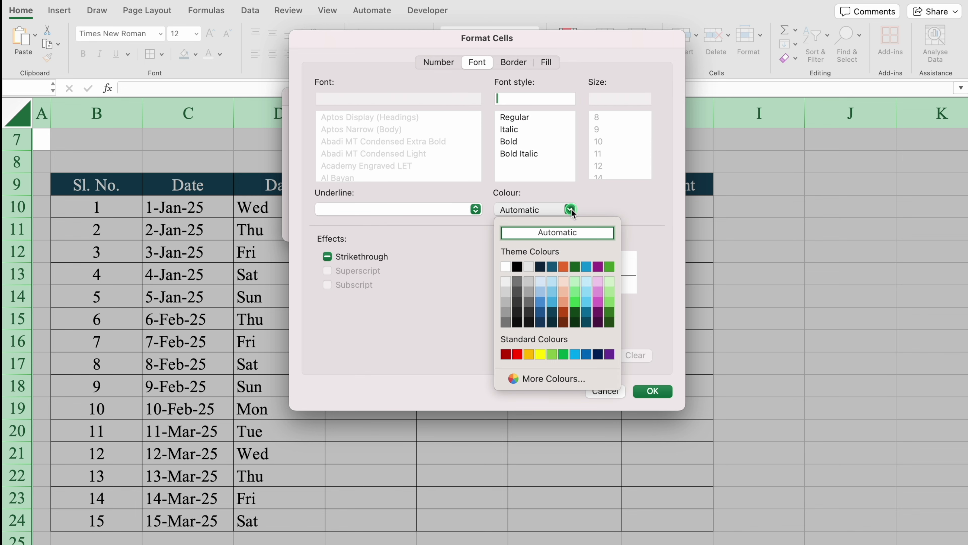
pyautogui.click(506, 267)
pyautogui.click(653, 391)
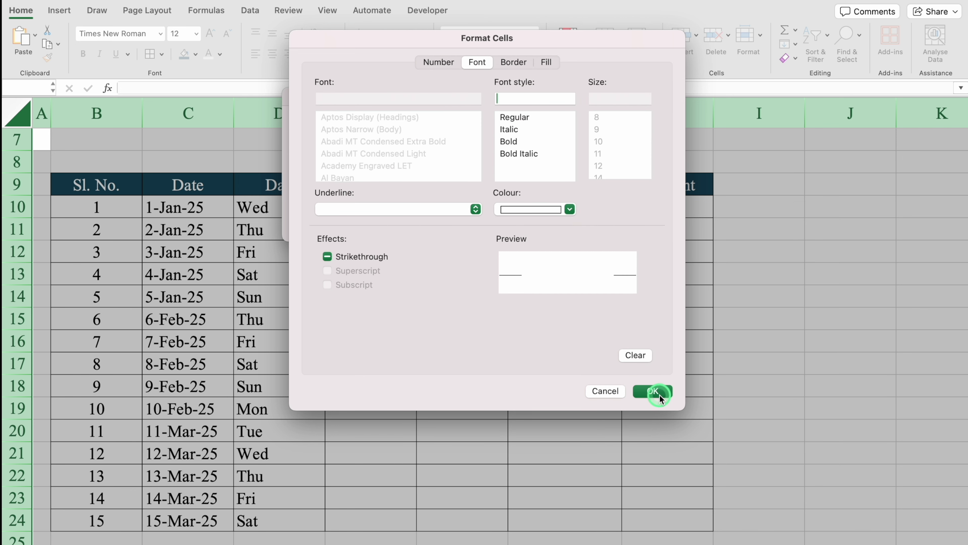
pyautogui.click(573, 221)
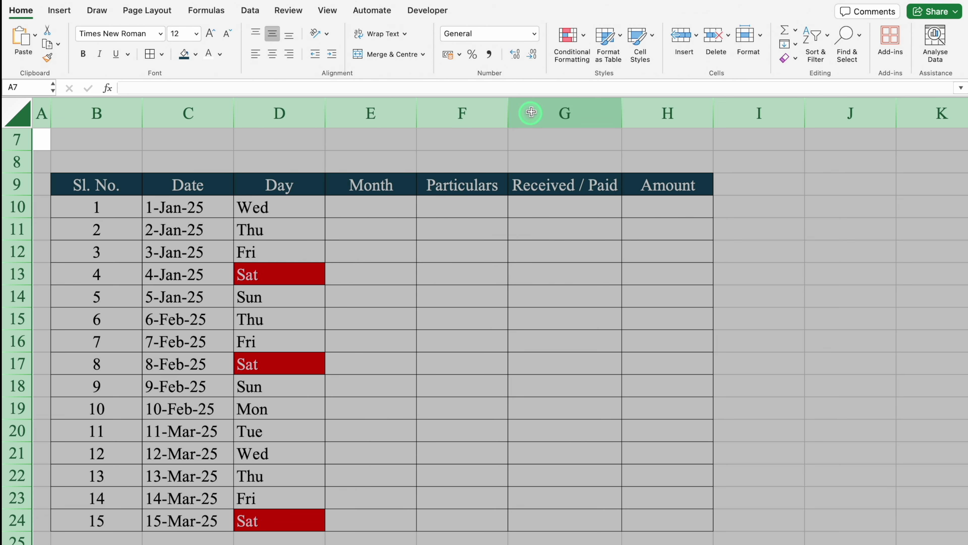
# - Set up another conditional formatting rule on the whole sheet for cell values equal to Sun
pyautogui.click(568, 36)
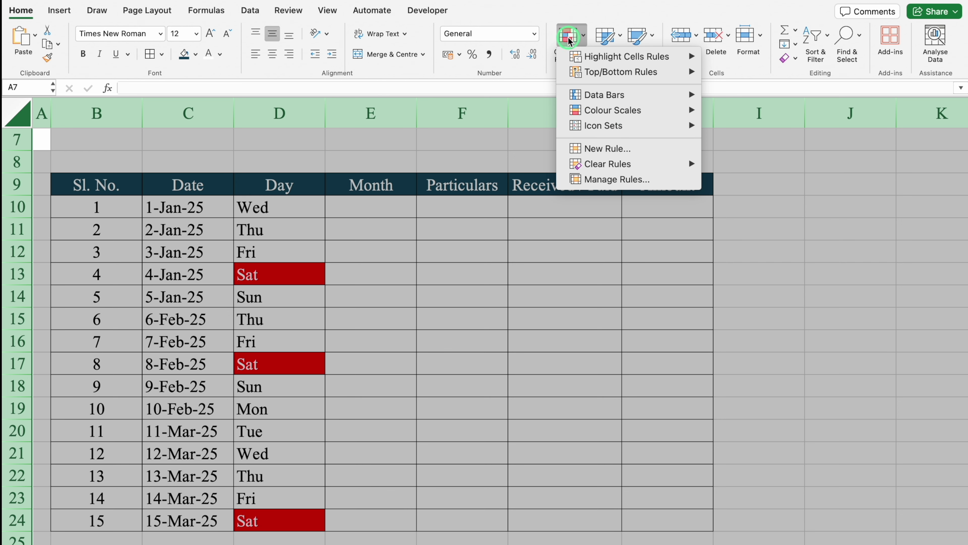
pyautogui.moveTo(633, 56)
pyautogui.click(752, 105)
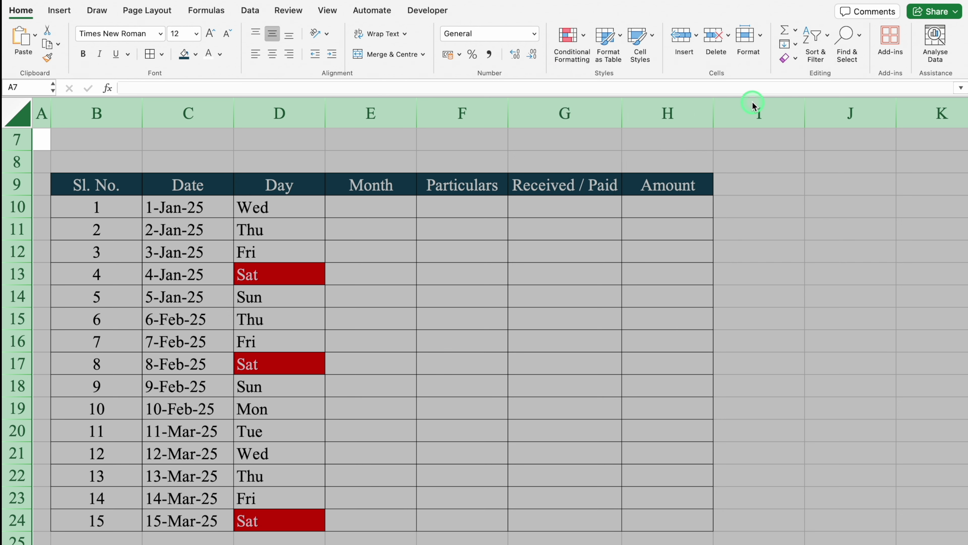
pyautogui.click(568, 176)
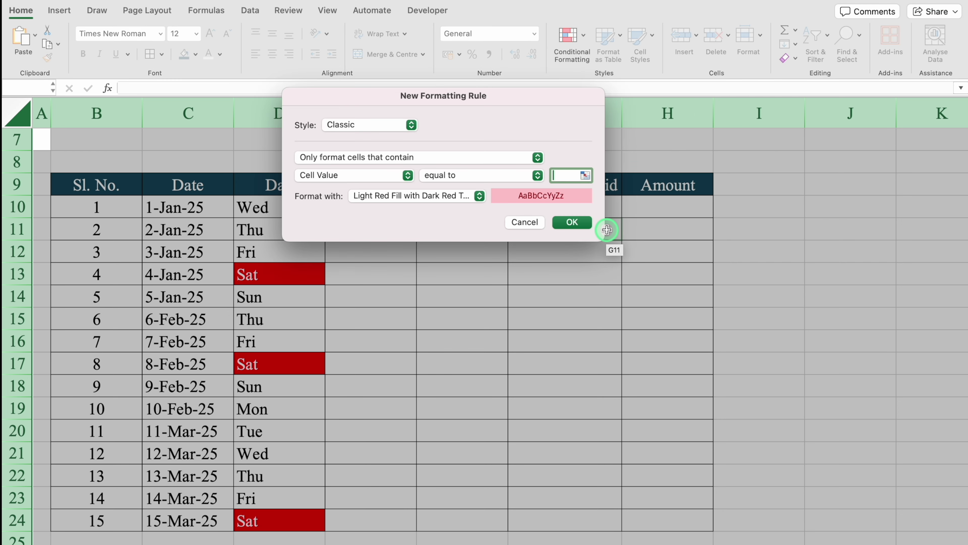
pyautogui.write('Sun')
# - Give the Sun rule a customised format with red background fill and white font colour, and apply it
pyautogui.click(479, 196)
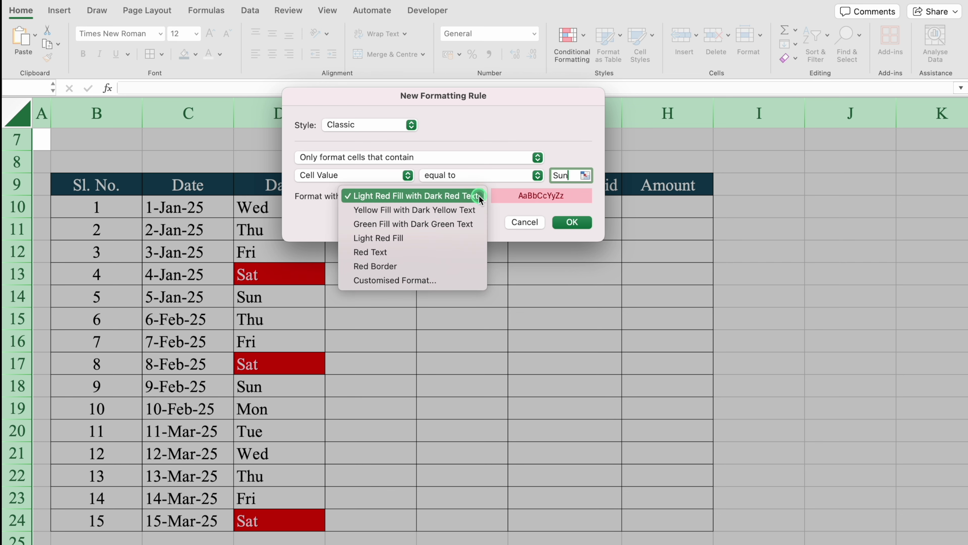
pyautogui.click(407, 280)
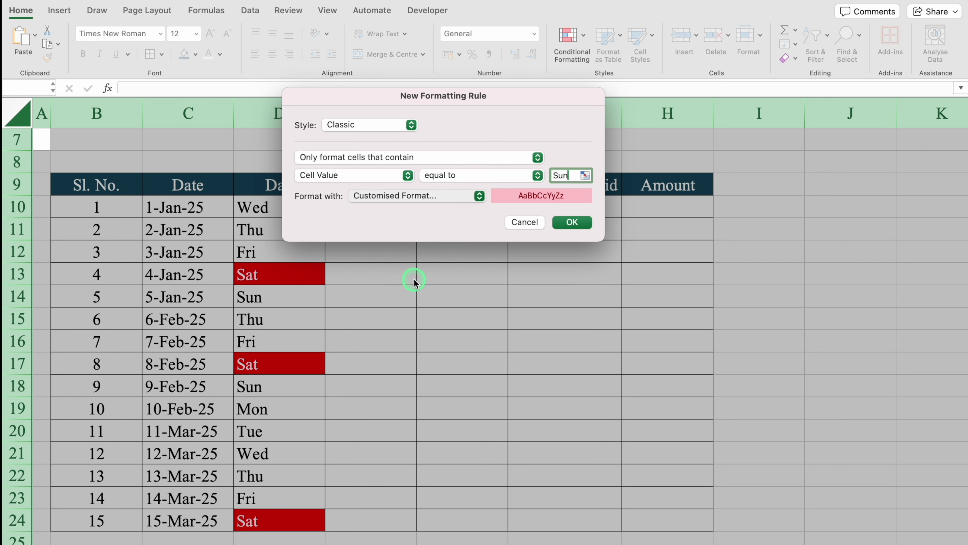
pyautogui.click(546, 61)
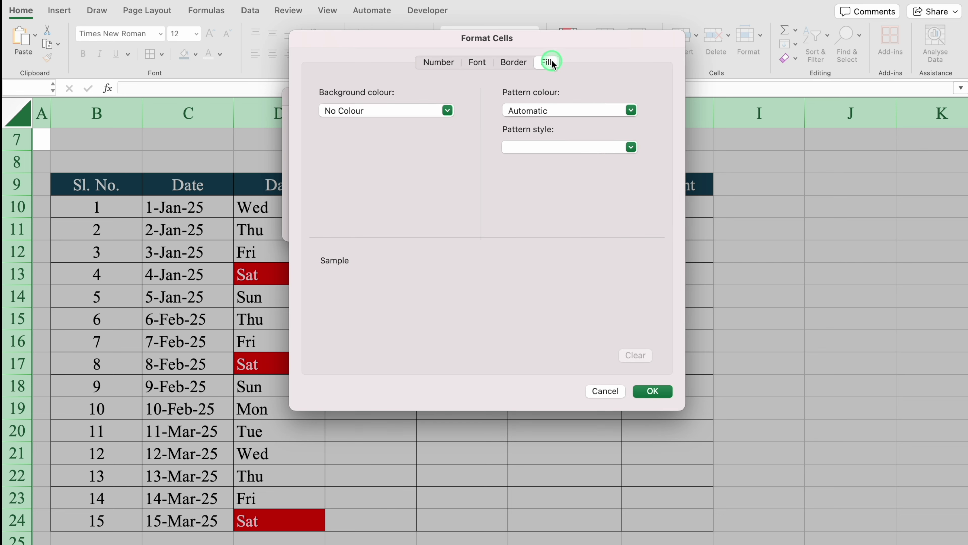
pyautogui.click(447, 111)
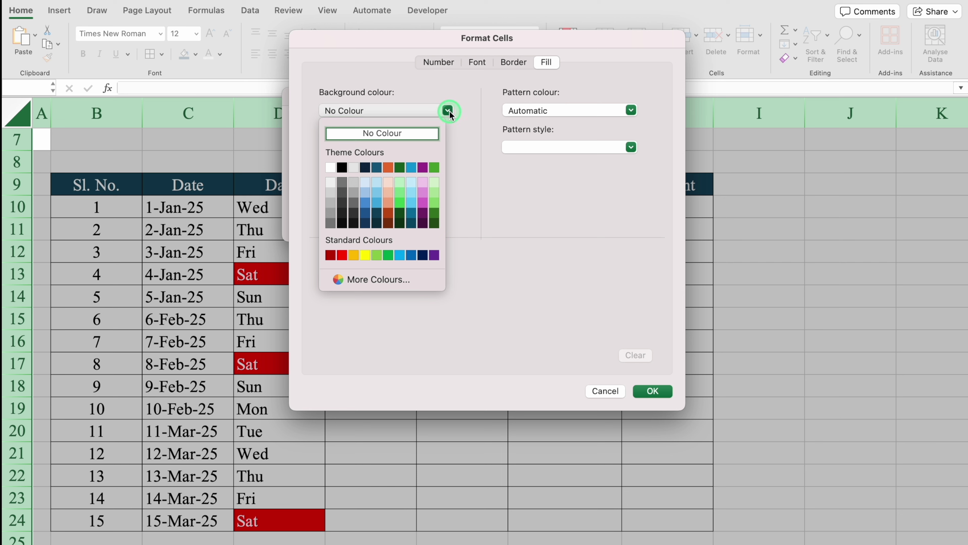
pyautogui.click(342, 255)
pyautogui.click(477, 62)
pyautogui.click(570, 209)
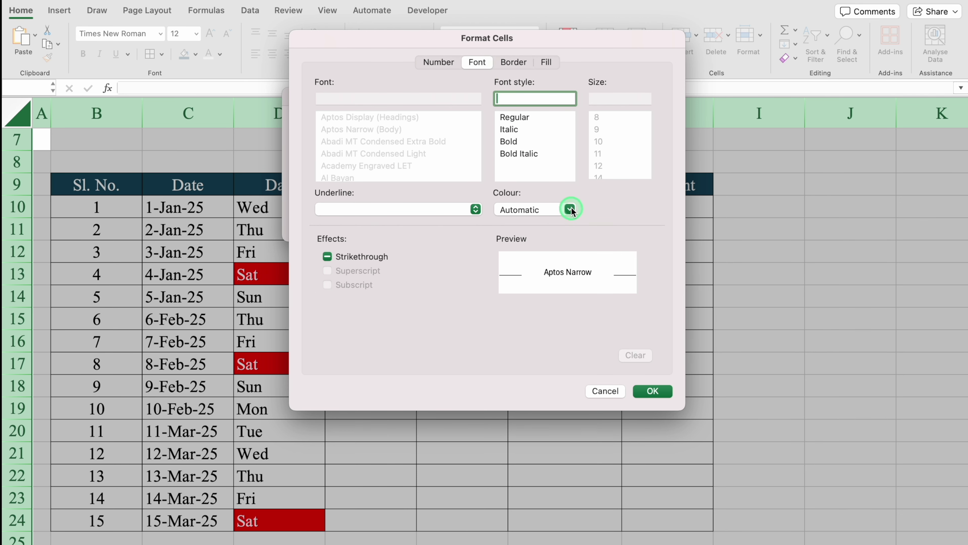
pyautogui.click(507, 266)
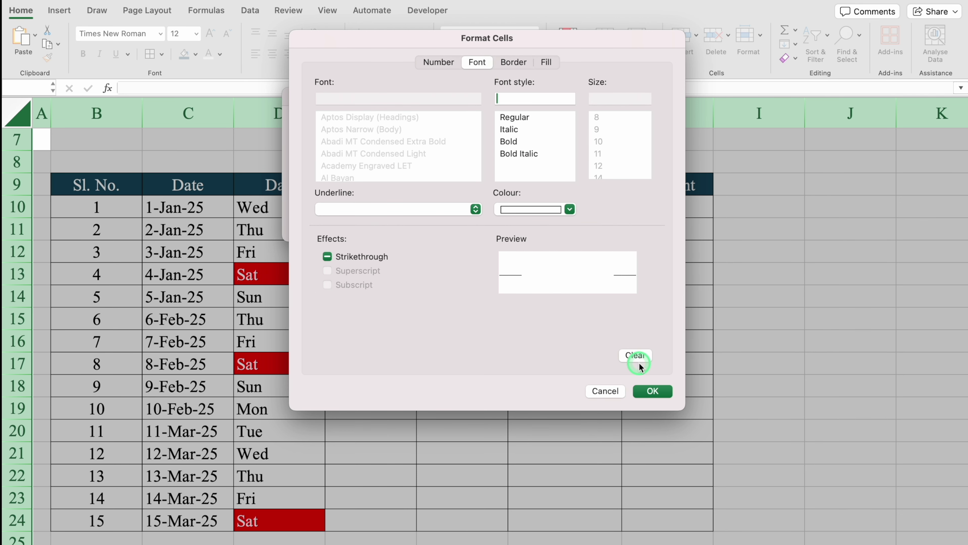
pyautogui.click(653, 390)
pyautogui.click(570, 221)
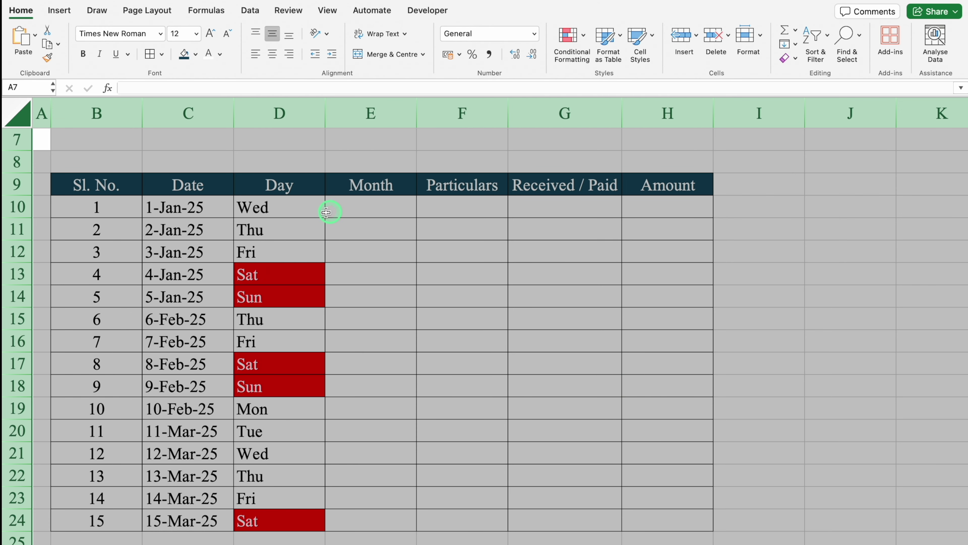
# - Copy the formula text =TEXT(C10,"DDD") from D10 into E10 under Month, keeping its reference to C10
pyautogui.click(365, 206)
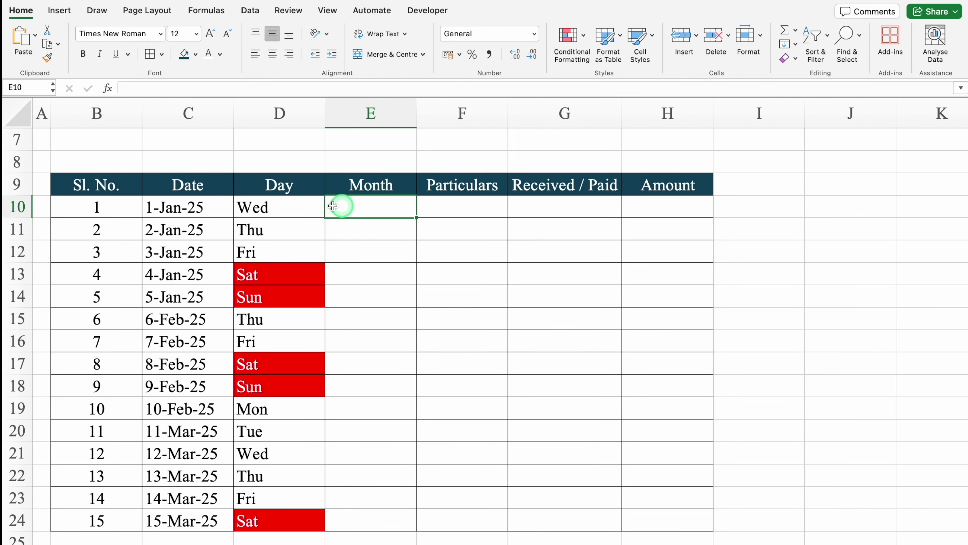
pyautogui.click(292, 207)
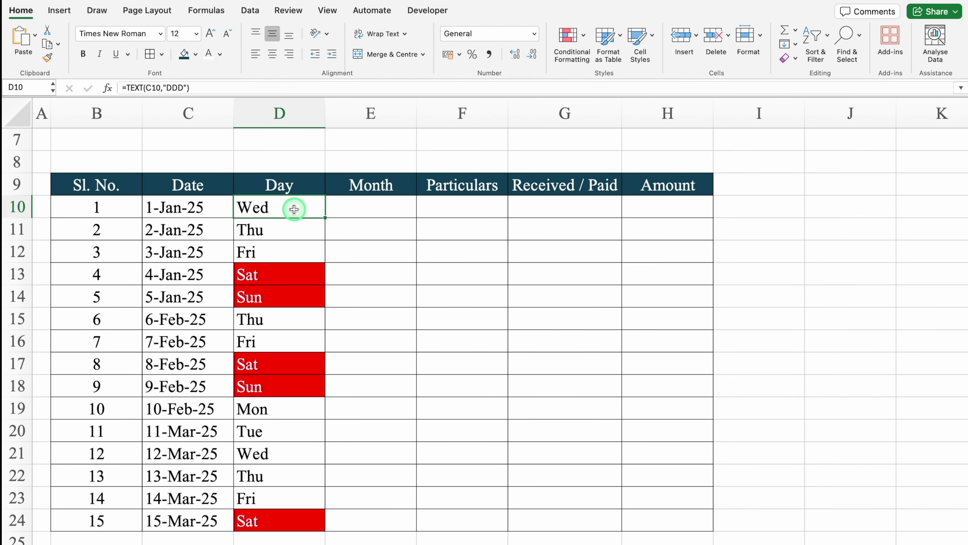
pyautogui.click(216, 87)
pyautogui.moveTo(216, 87); pyautogui.dragTo(119, 88)
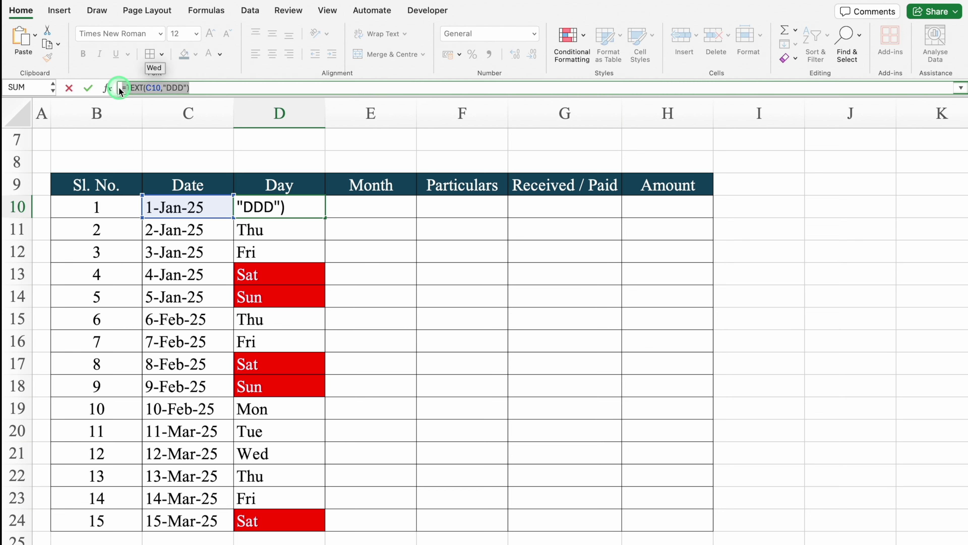
pyautogui.click(89, 88)
pyautogui.click(374, 204)
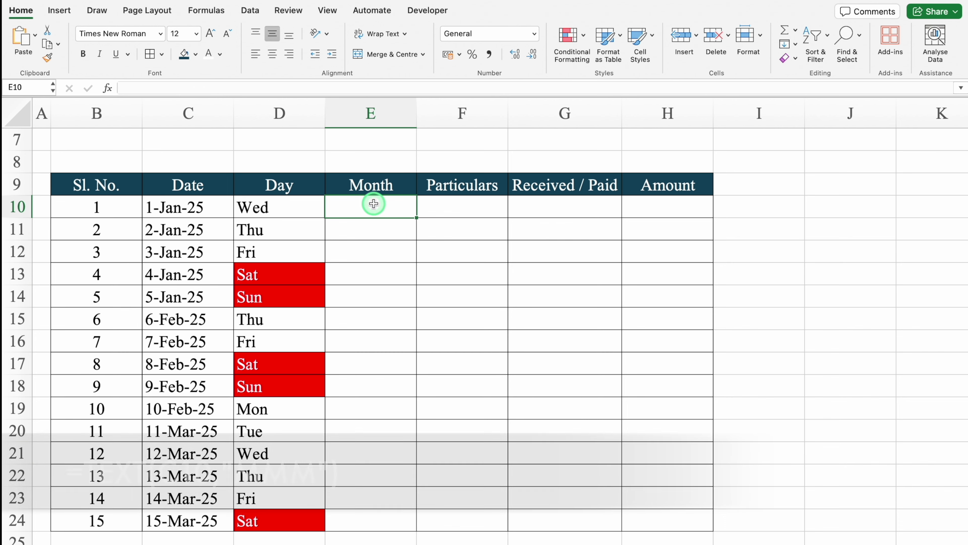
pyautogui.press('super+v')
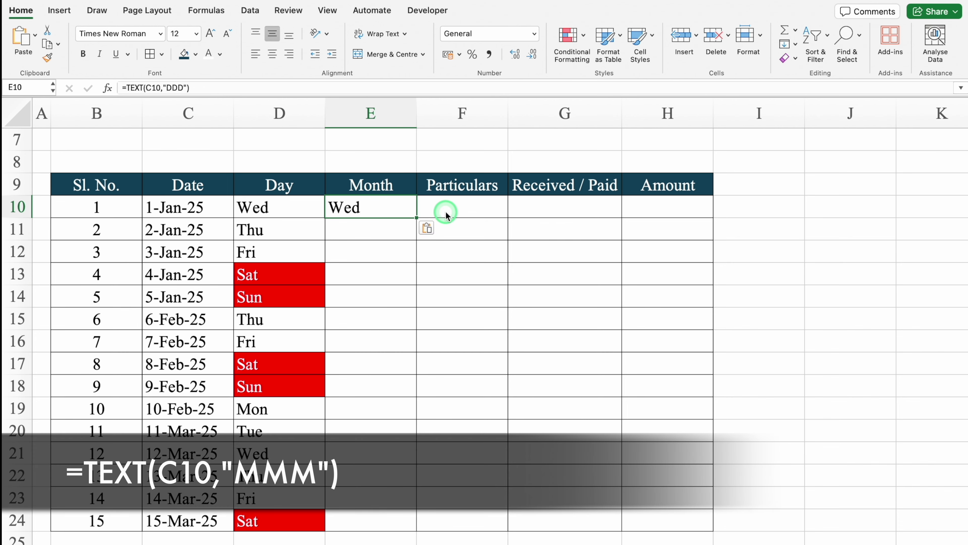
pyautogui.press('Down')
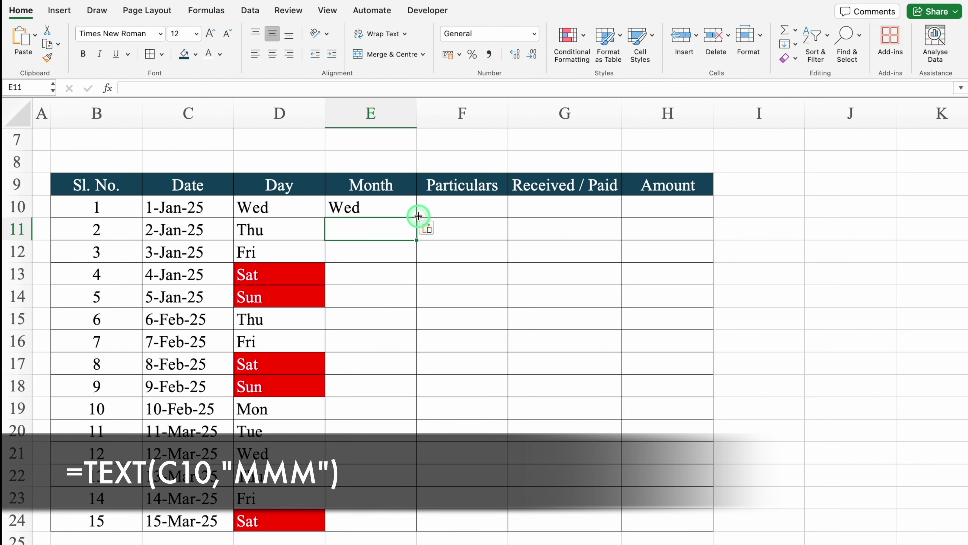
# - Change the format code in E10's formula to MMM so it reads =TEXT(C10,"MMM")
pyautogui.click(397, 207)
pyautogui.doubleClick(396, 207)
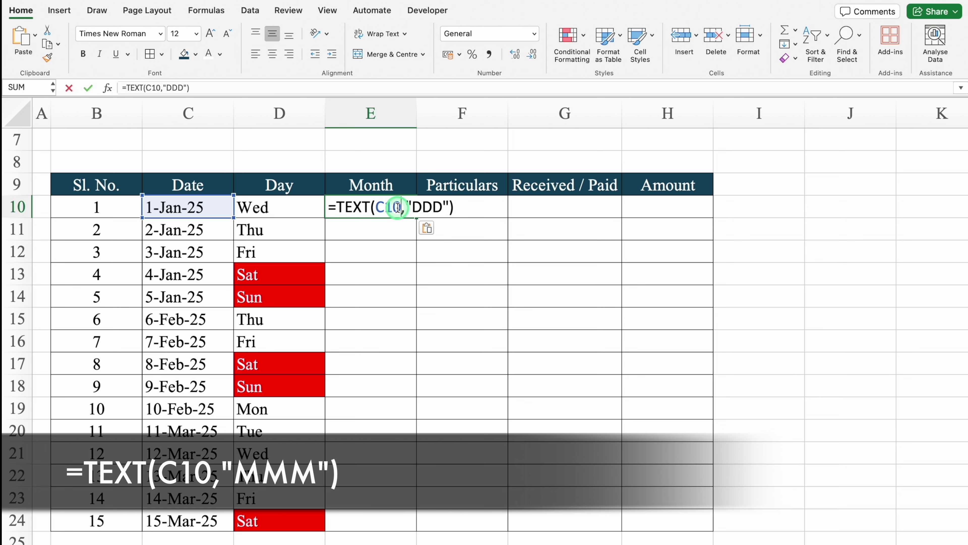
pyautogui.click(439, 208)
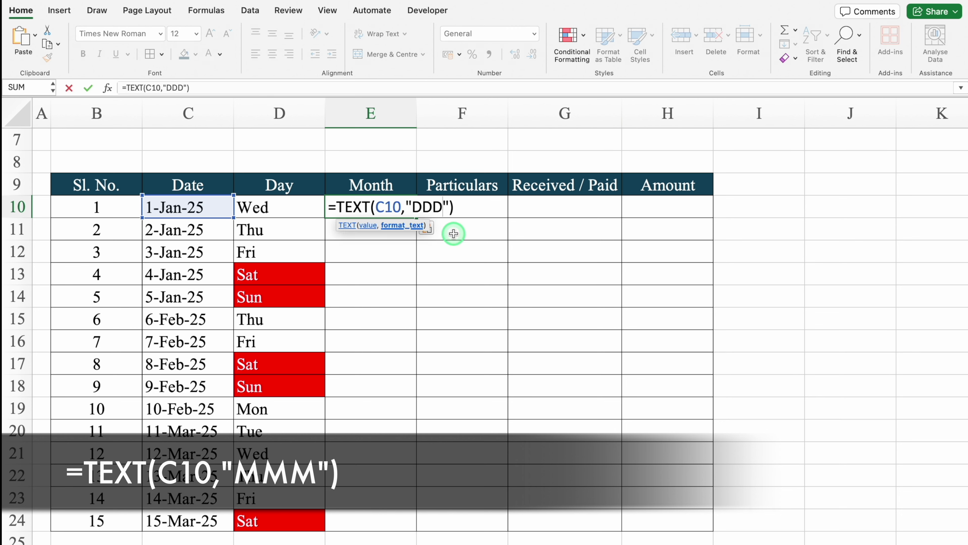
pyautogui.press('BackSpace')
pyautogui.press('BackSpace')
pyautogui.press('BackSpace')
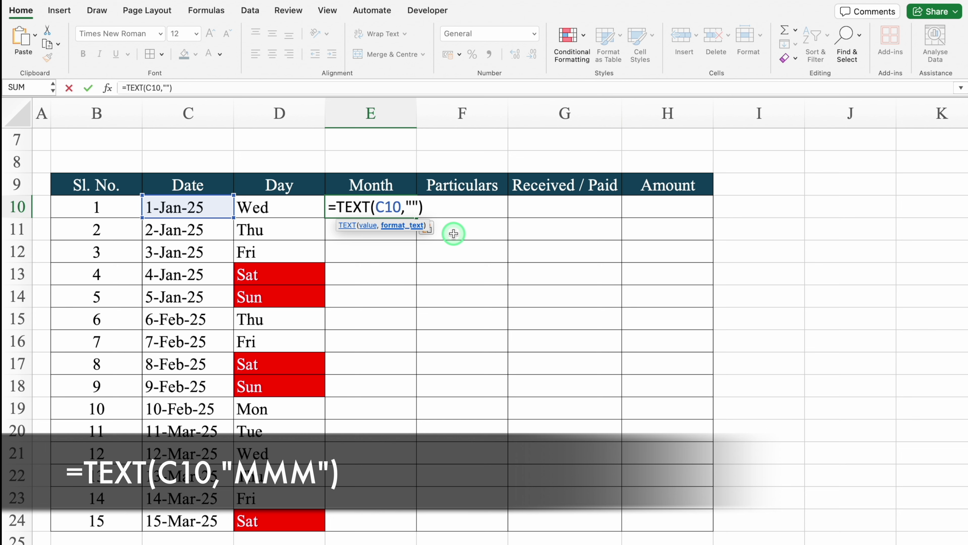
pyautogui.write('MMM')
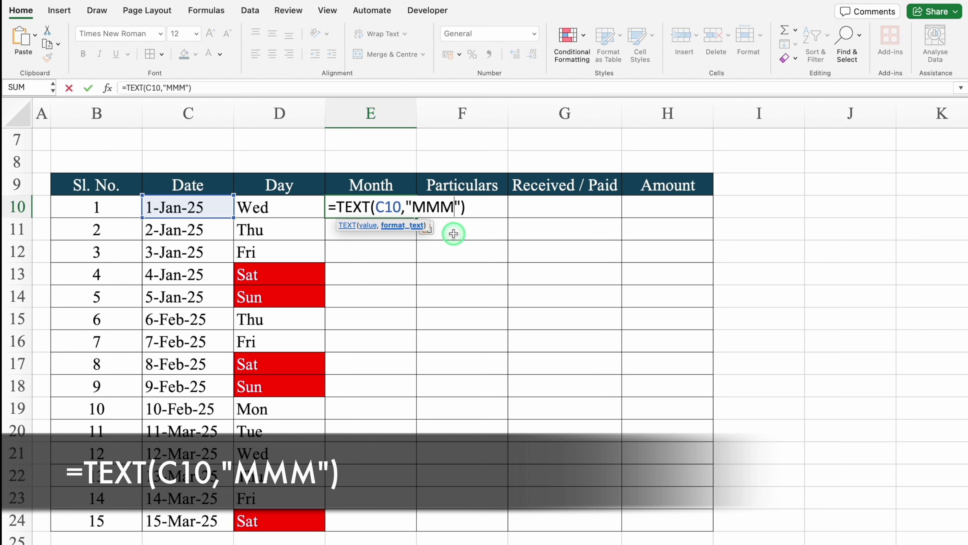
pyautogui.press('Return')
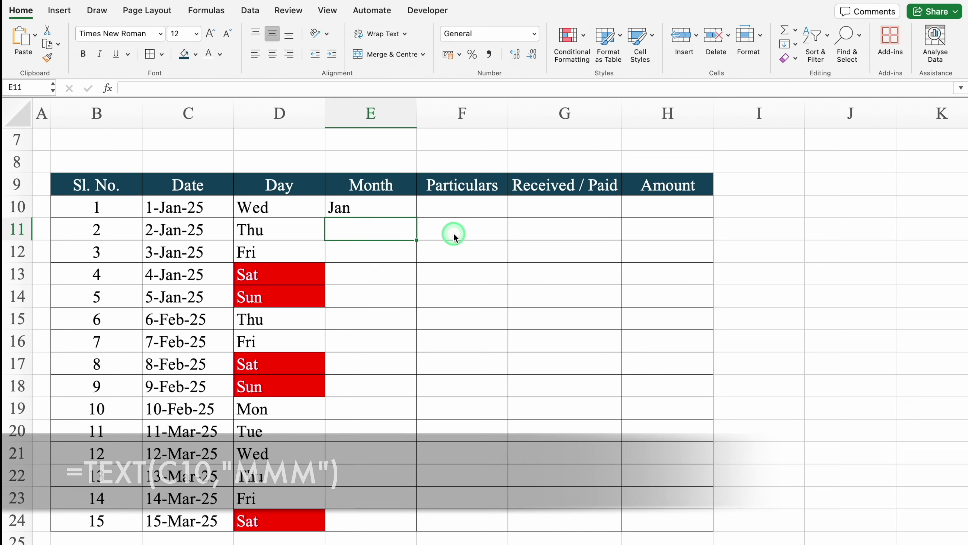
# - Copy the E10 formula down the Month column to row 24 and check the entries in rows 10, 15 and 20
pyautogui.click(377, 203)
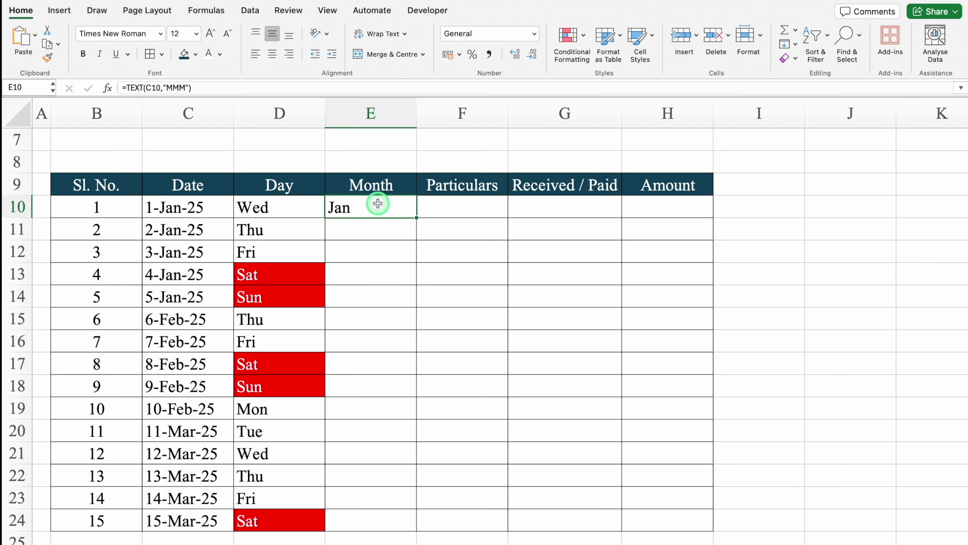
pyautogui.doubleClick(416, 218)
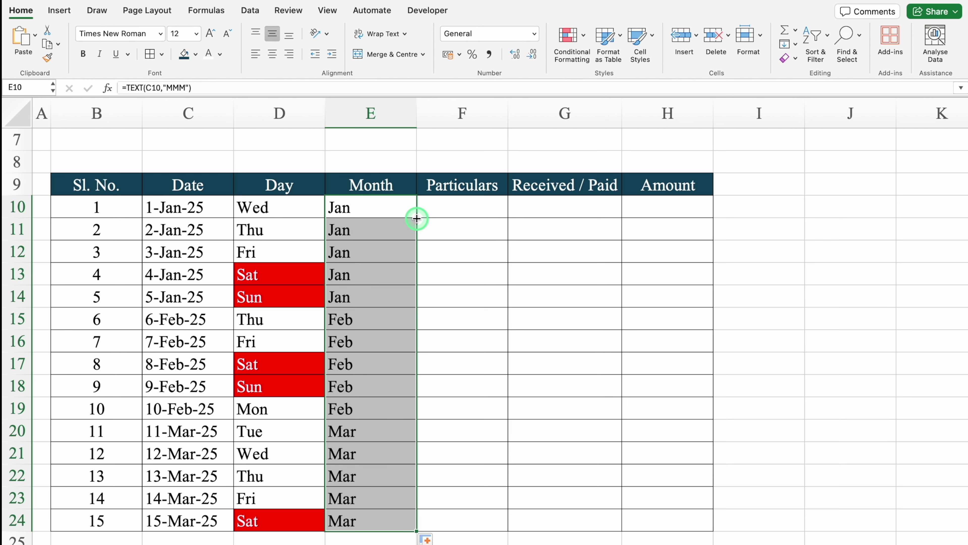
pyautogui.click(381, 209)
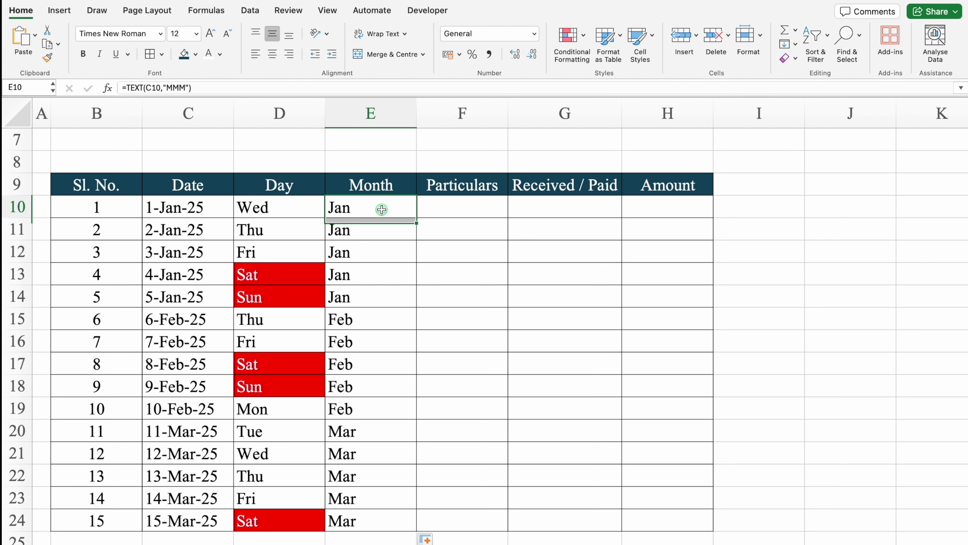
pyautogui.click(377, 321)
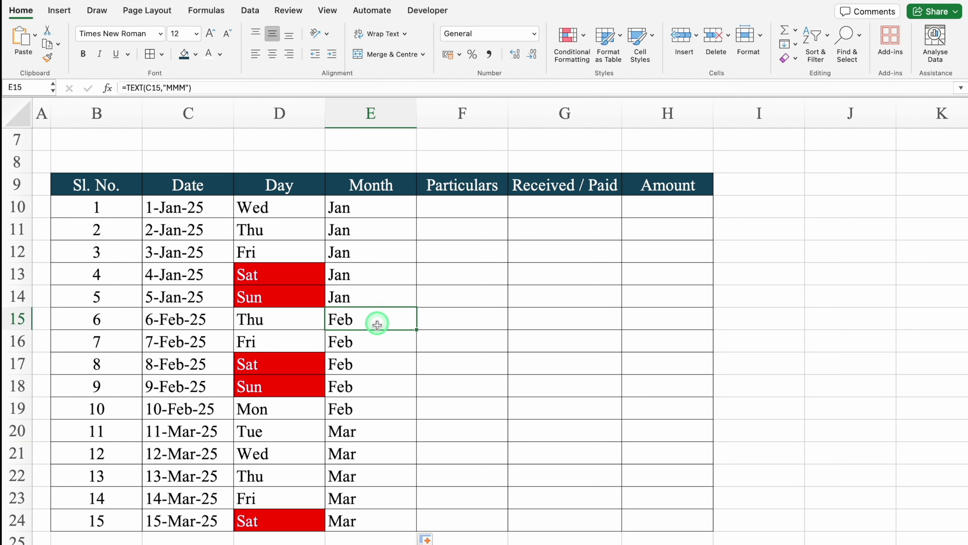
pyautogui.click(376, 435)
# - Widen the Particulars column and enter Opening Balance in F10
pyautogui.click(469, 207)
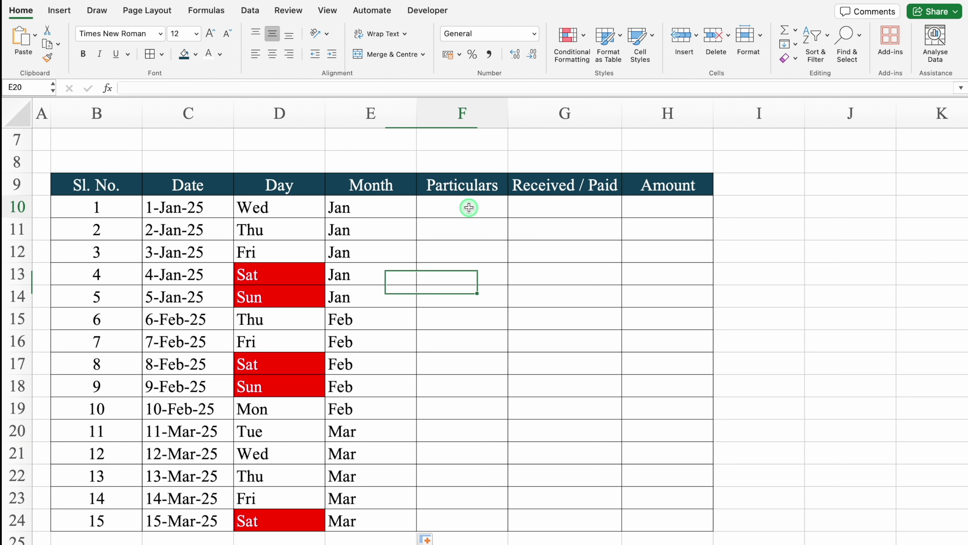
pyautogui.moveTo(508, 113); pyautogui.dragTo(590, 113)
pyautogui.click(528, 210)
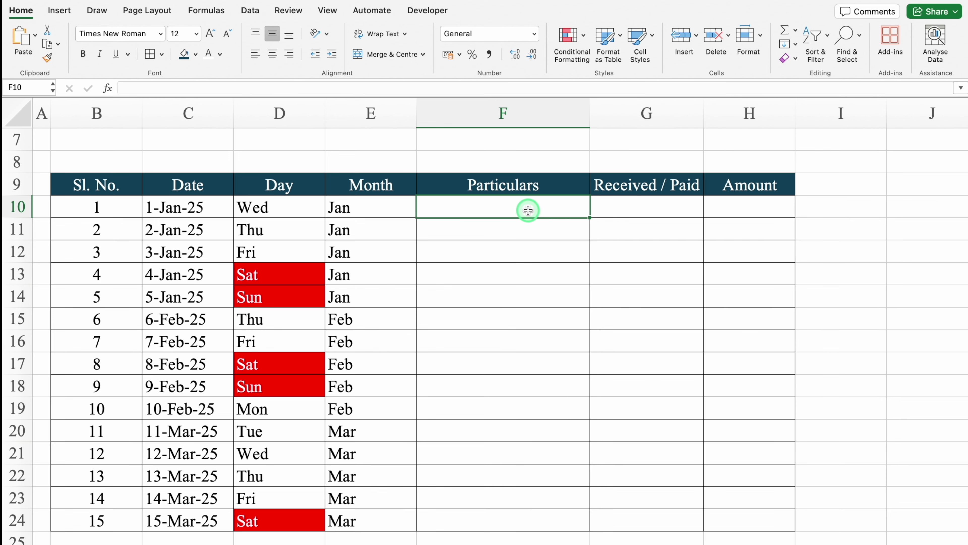
pyautogui.write('Opening Balance')
pyautogui.press('Return')
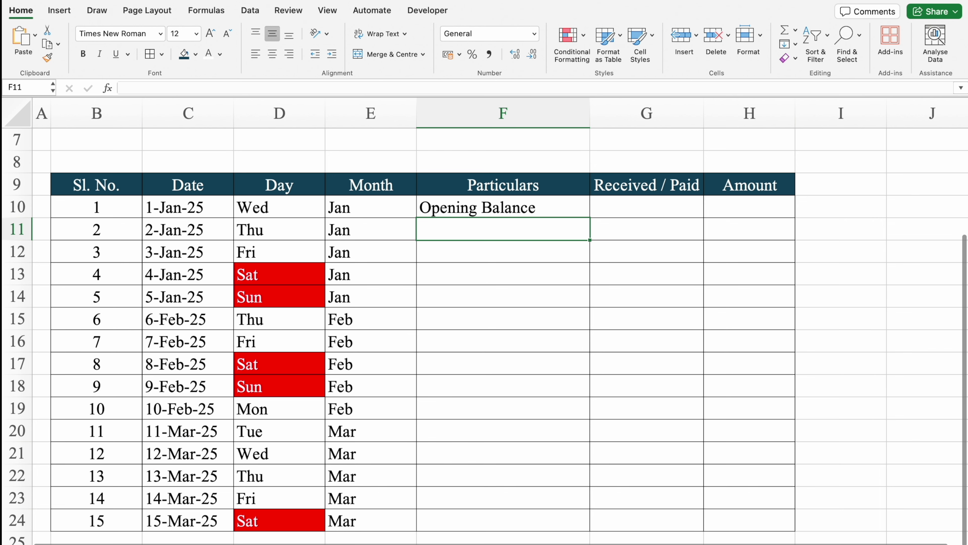
# - Copy Salary Paid through Software Paid (C3:C6) from the Expenses list into the Particulars column, starting at F11
pyautogui.click(133, 543)
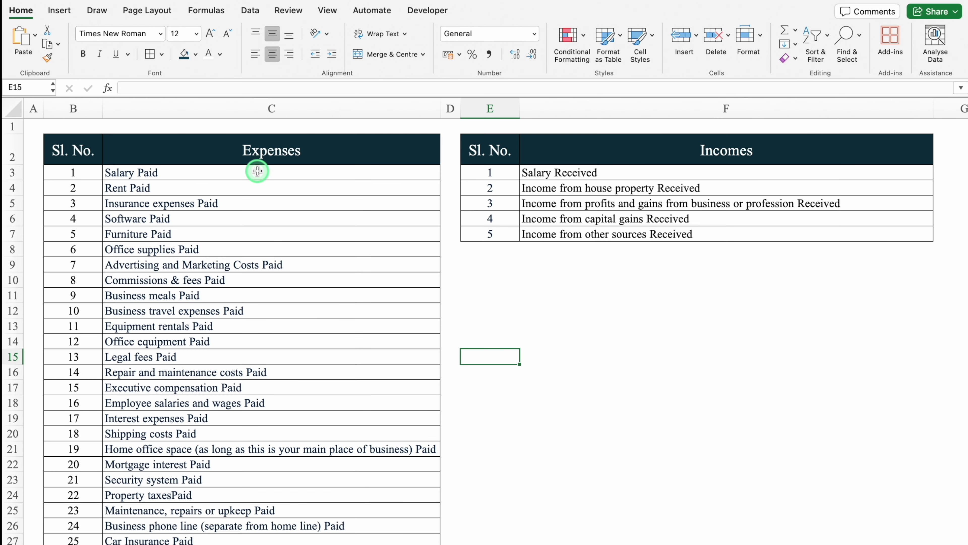
pyautogui.moveTo(257, 171); pyautogui.dragTo(259, 225)
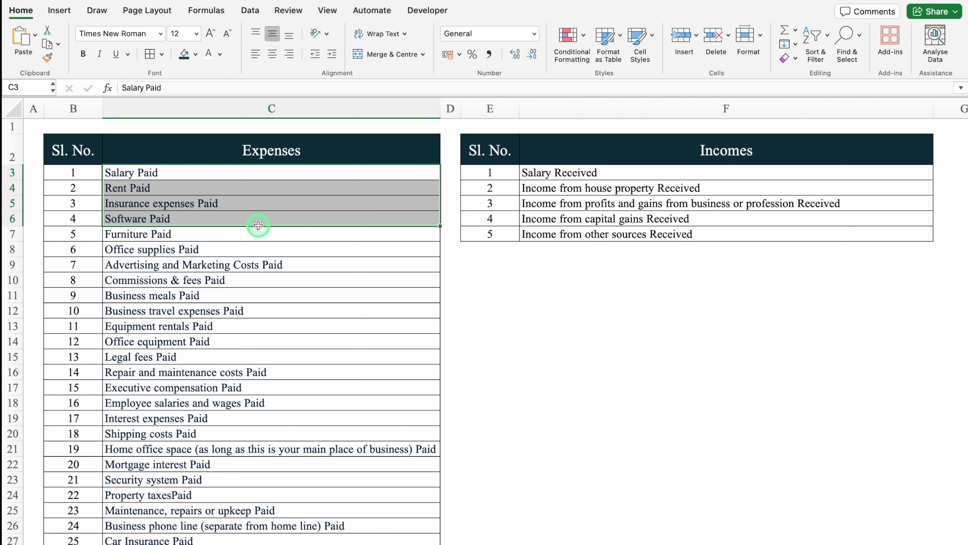
pyautogui.press('super+c')
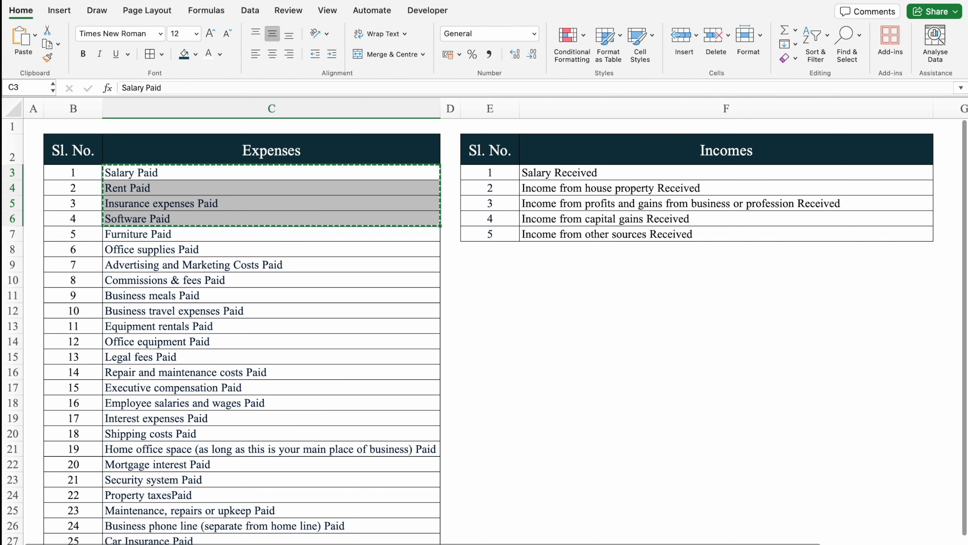
pyautogui.click(76, 544)
pyautogui.click(467, 231)
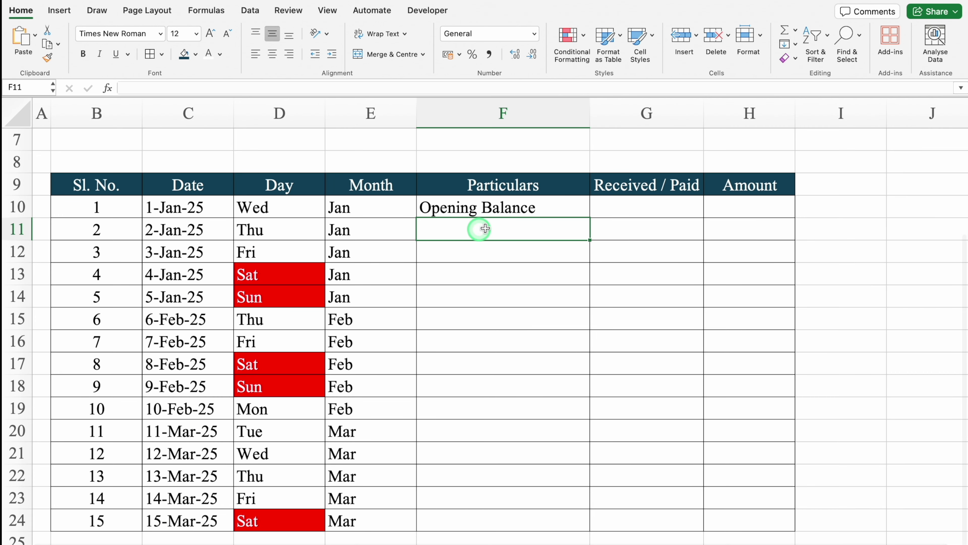
pyautogui.click(505, 230)
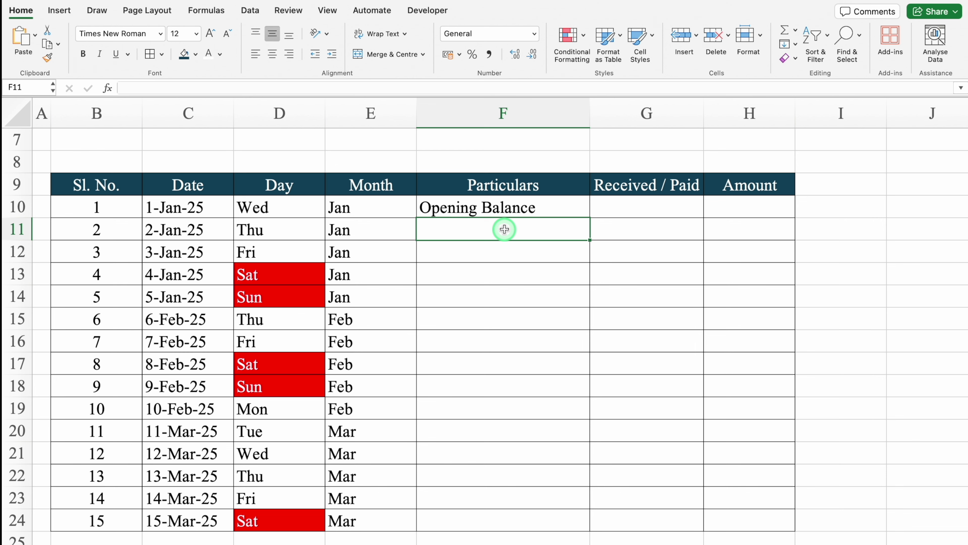
pyautogui.press('super+v')
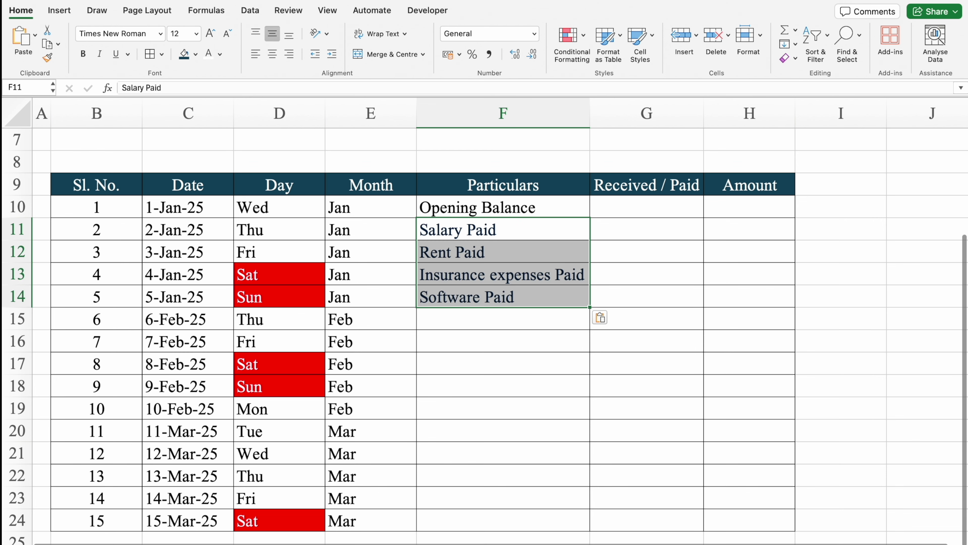
# - Copy the five income entries (F3:F7) from the Incomes list into the Particulars column, starting at F15
pyautogui.hotkey('ctrl', 'pageup')
pyautogui.click(650, 174)
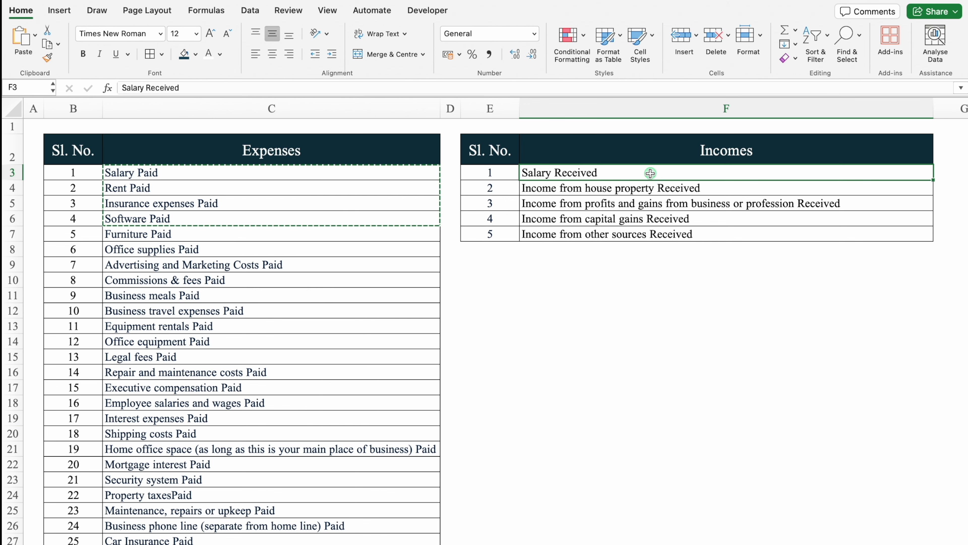
pyautogui.moveTo(650, 173); pyautogui.dragTo(655, 234)
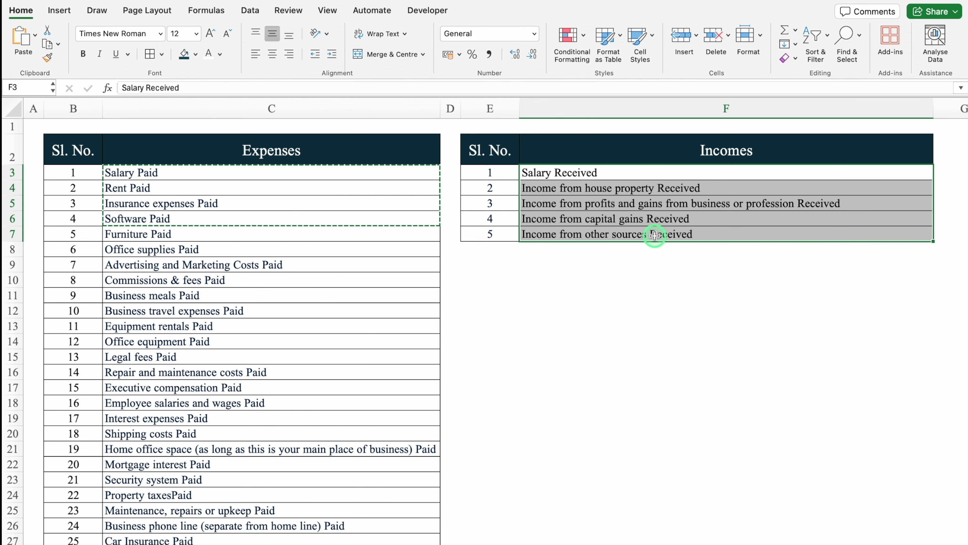
pyautogui.hotkey('ctrl', 'c')
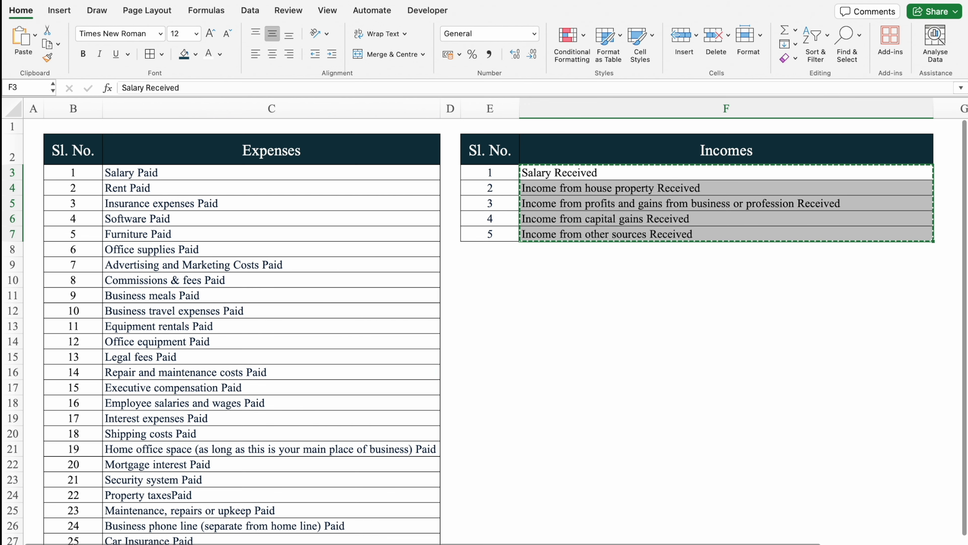
pyautogui.hotkey('ctrl', 'pagedown')
pyautogui.click(495, 324)
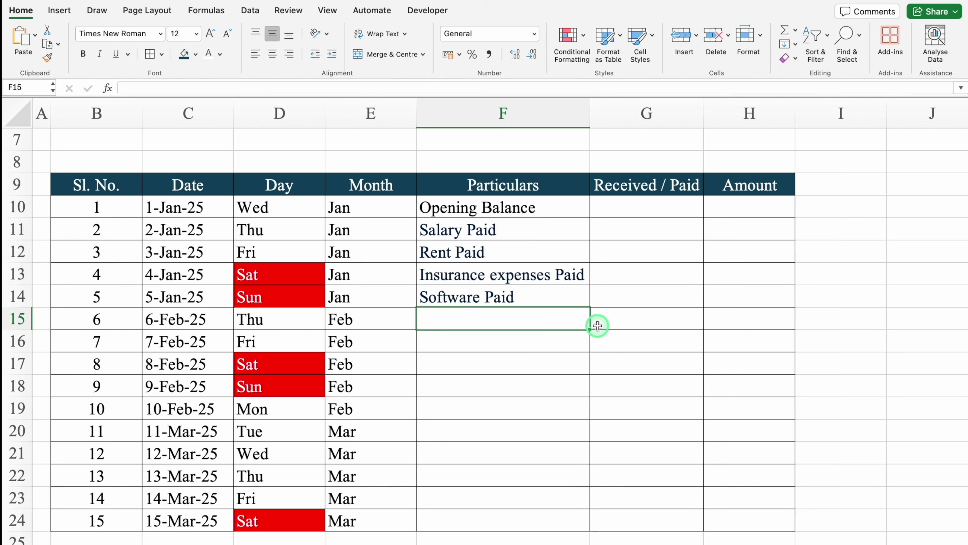
pyautogui.hotkey('ctrl', 'v')
# - Remove the business or profession entry from F17, putting Income from capital gains Received in F17 and Income from other sources Received in F18
pyautogui.click(515, 365)
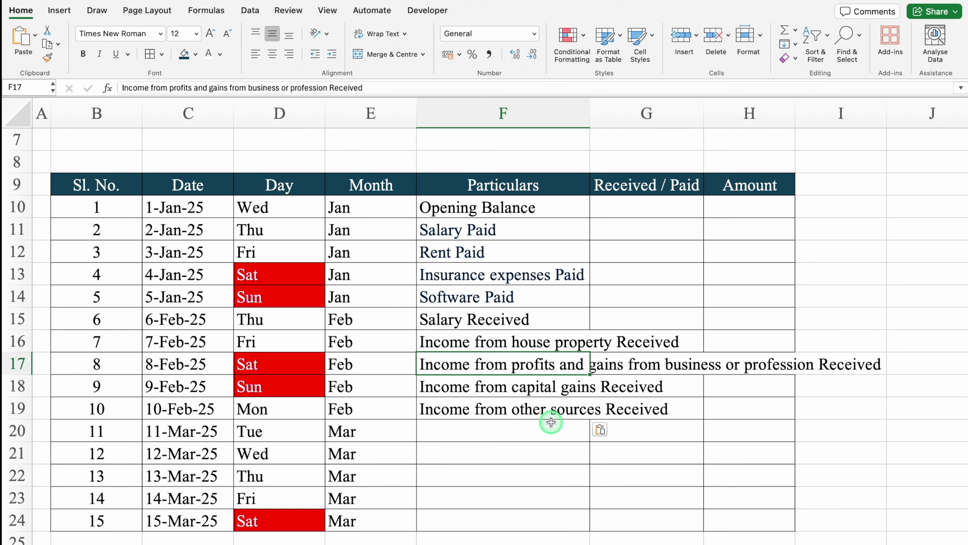
pyautogui.press('Delete')
pyautogui.moveTo(526, 387); pyautogui.dragTo(505, 366)
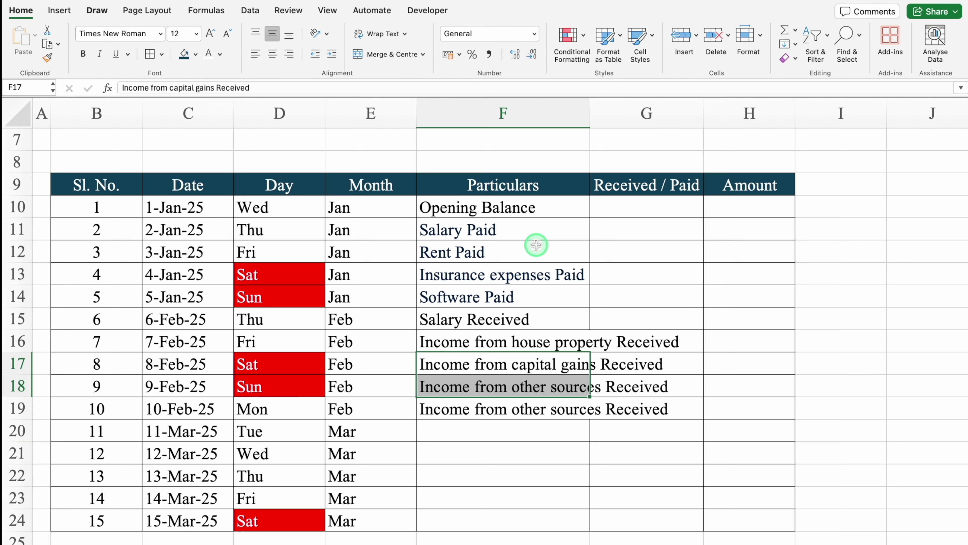
# - Review the paid and received entries in the Particulars column and fit the column width to its longest entry
pyautogui.click(522, 230)
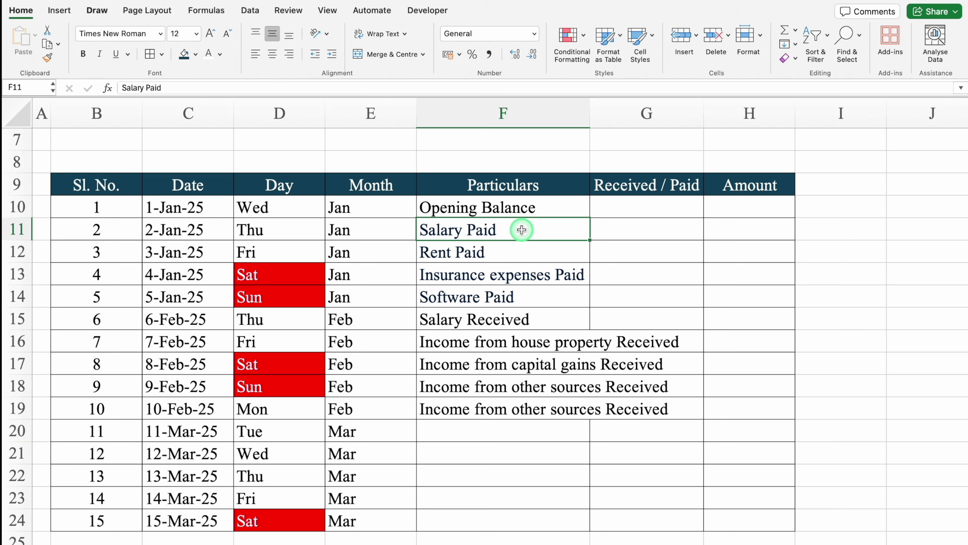
pyautogui.click(550, 343)
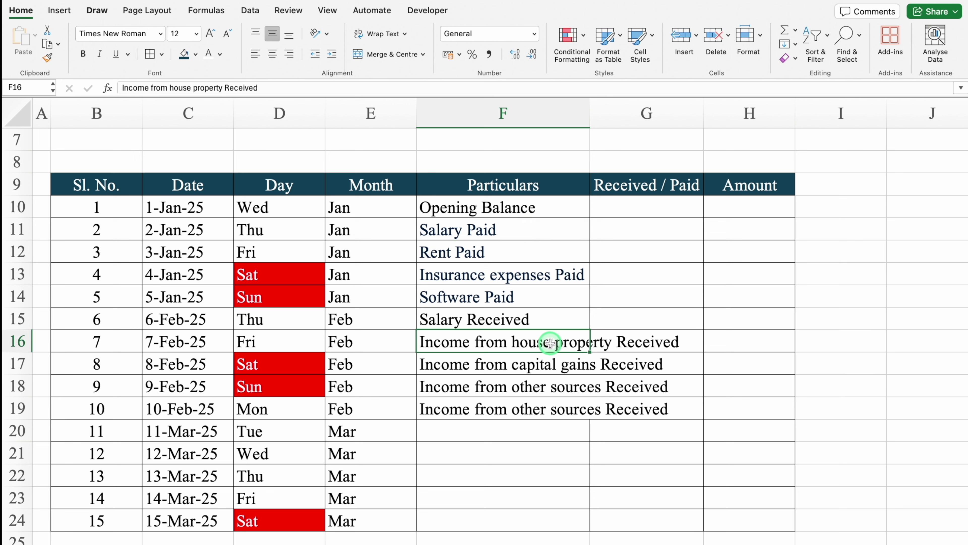
pyautogui.click(556, 251)
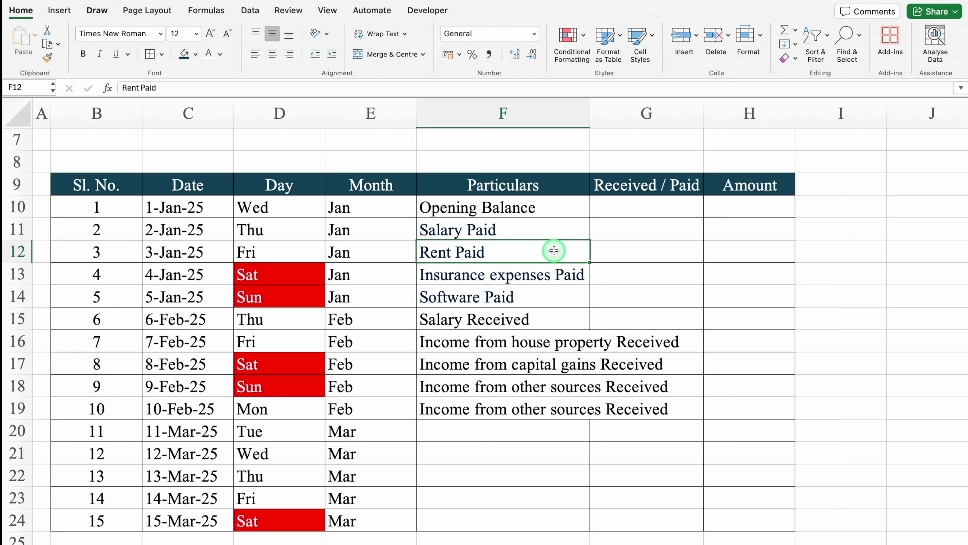
pyautogui.click(561, 272)
pyautogui.click(560, 298)
pyautogui.click(557, 320)
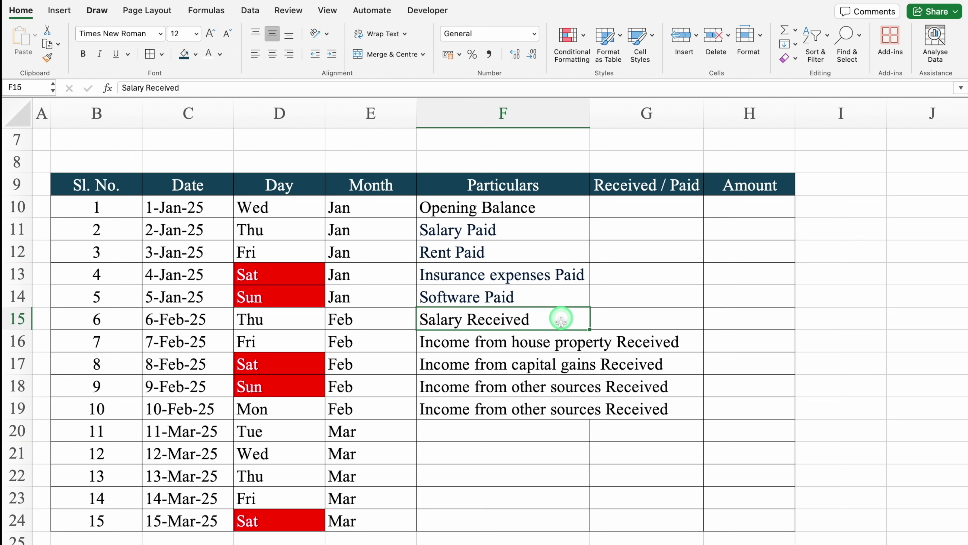
pyautogui.click(562, 341)
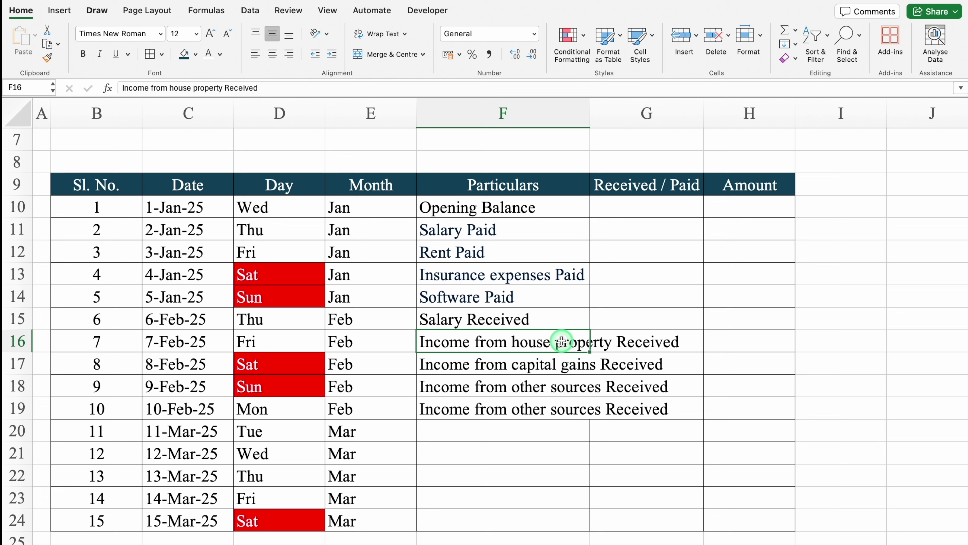
pyautogui.doubleClick(591, 110)
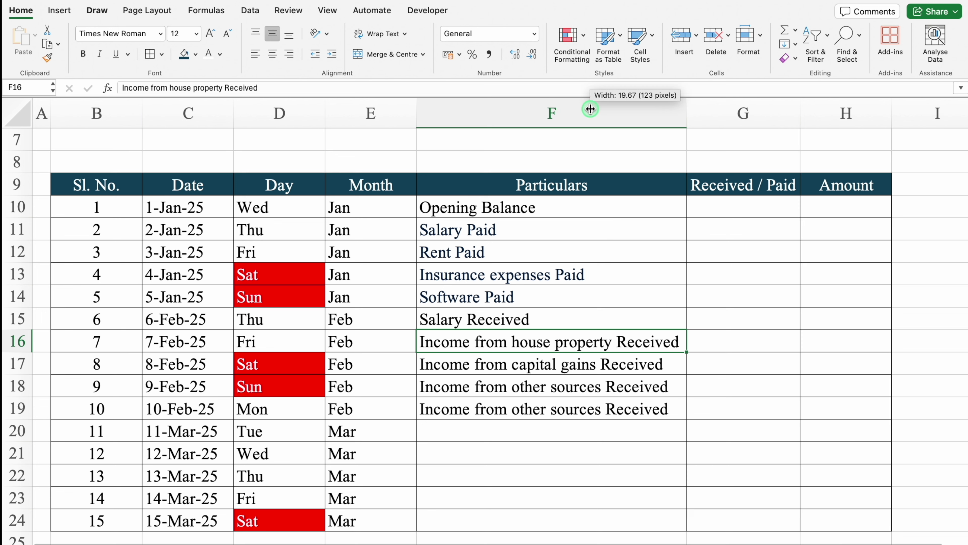
# - Copy Salary Paid through Software Paid (F11:F14) into the March rows of the Particulars column, starting at F20
pyautogui.click(558, 223)
pyautogui.moveTo(558, 223); pyautogui.dragTo(558, 296)
pyautogui.press('super+c')
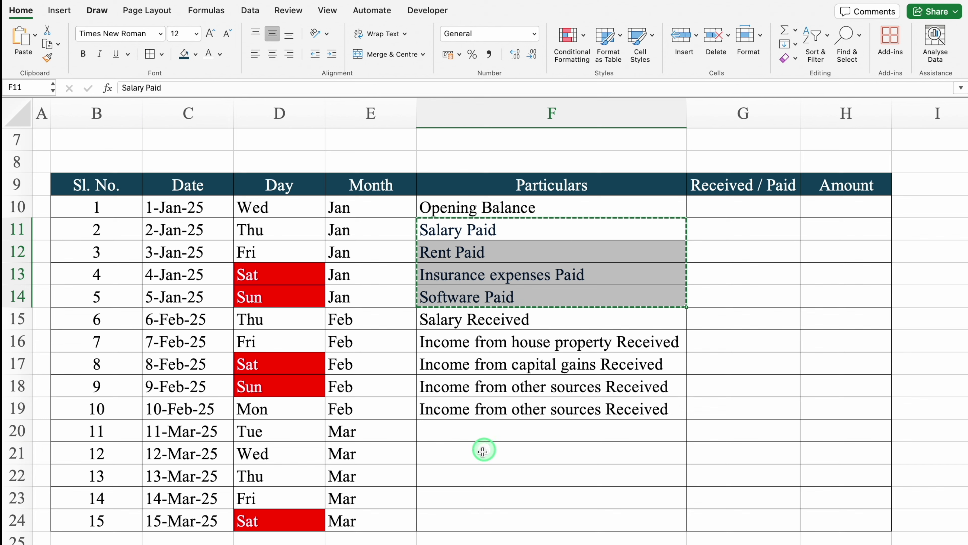
pyautogui.click(463, 431)
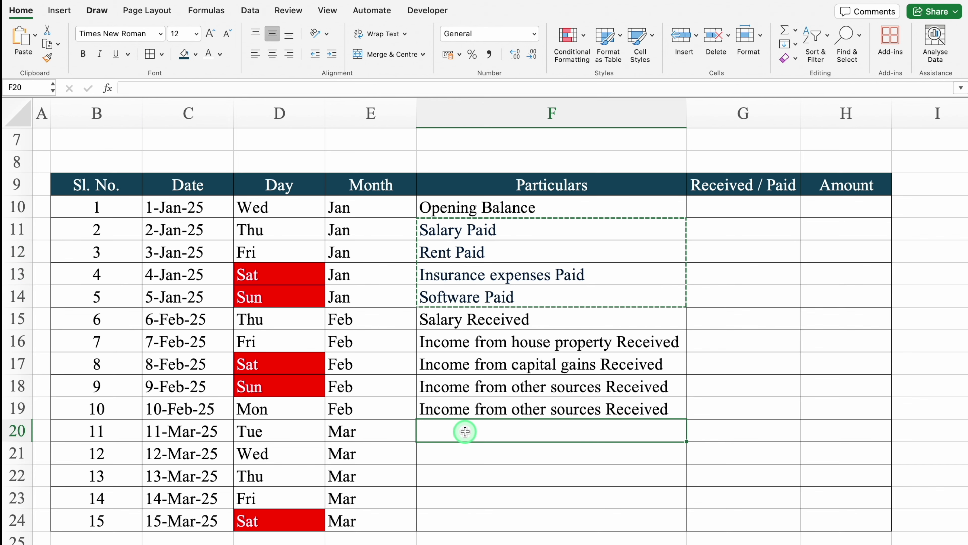
pyautogui.press('super+v')
# - Change the Particulars entry in F20 to Salary Received
pyautogui.doubleClick(497, 428)
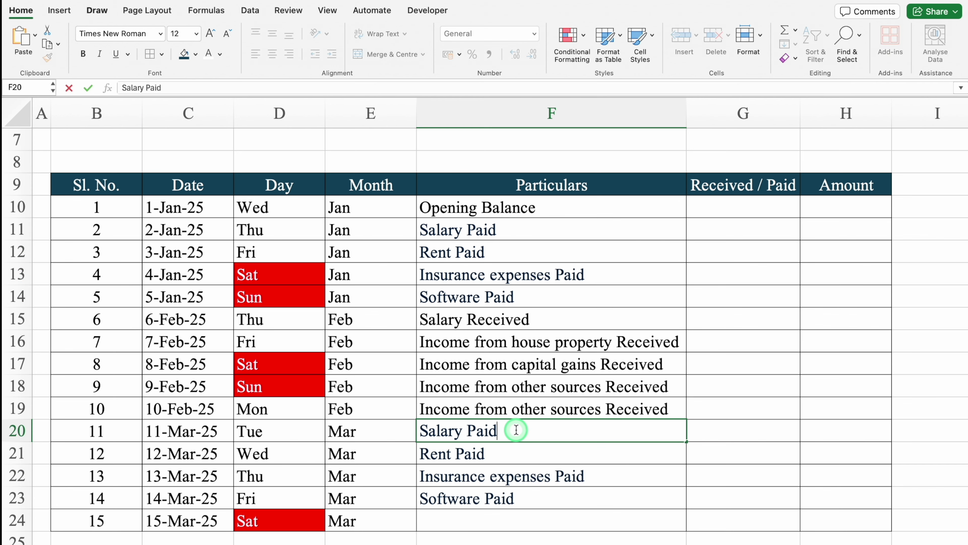
pyautogui.press('BackSpace')
pyautogui.press('BackSpace')
pyautogui.press('BackSpace')
pyautogui.press('BackSpace')
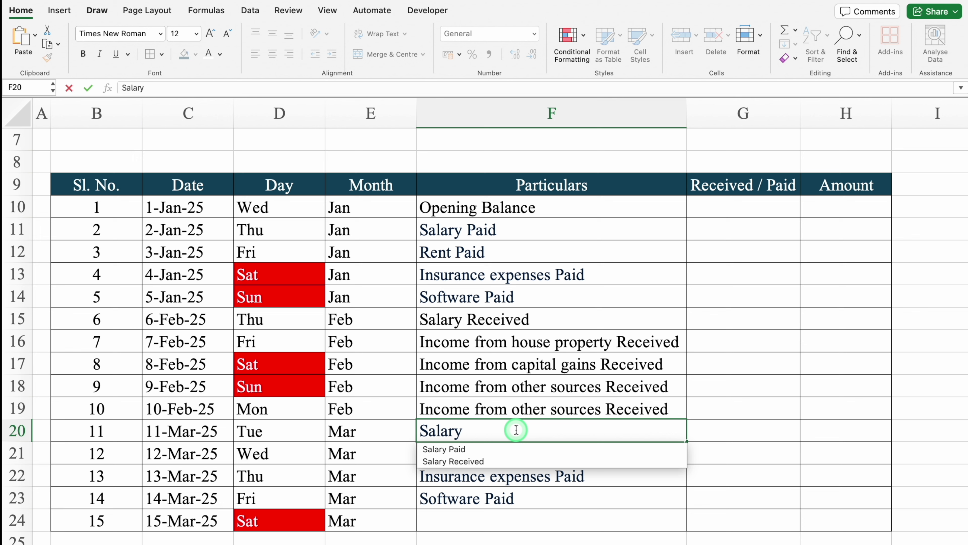
pyautogui.write('Received')
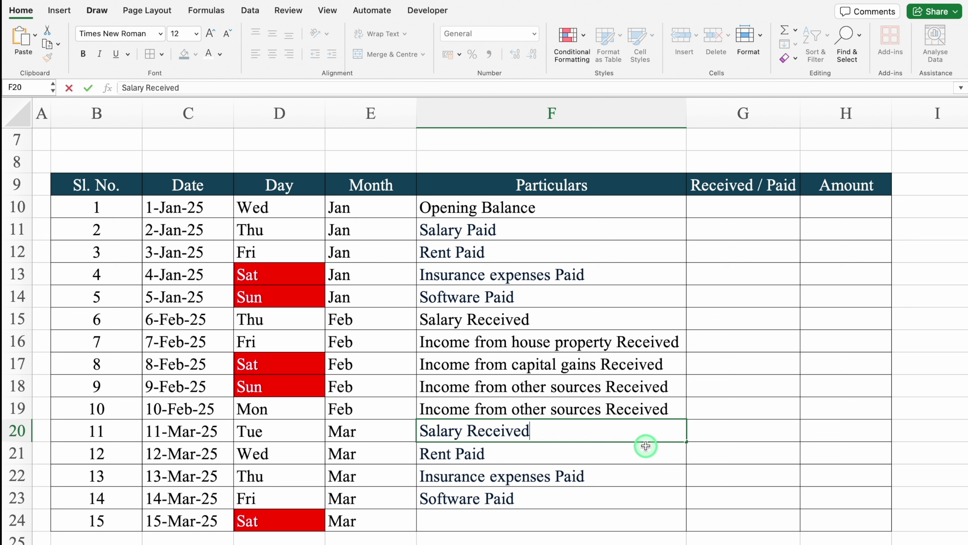
pyautogui.press('Return')
# - Change the Particulars entry in F21 to Rent Received
pyautogui.doubleClick(582, 452)
pyautogui.press('BackSpace')
pyautogui.press('BackSpace')
pyautogui.press('BackSpace')
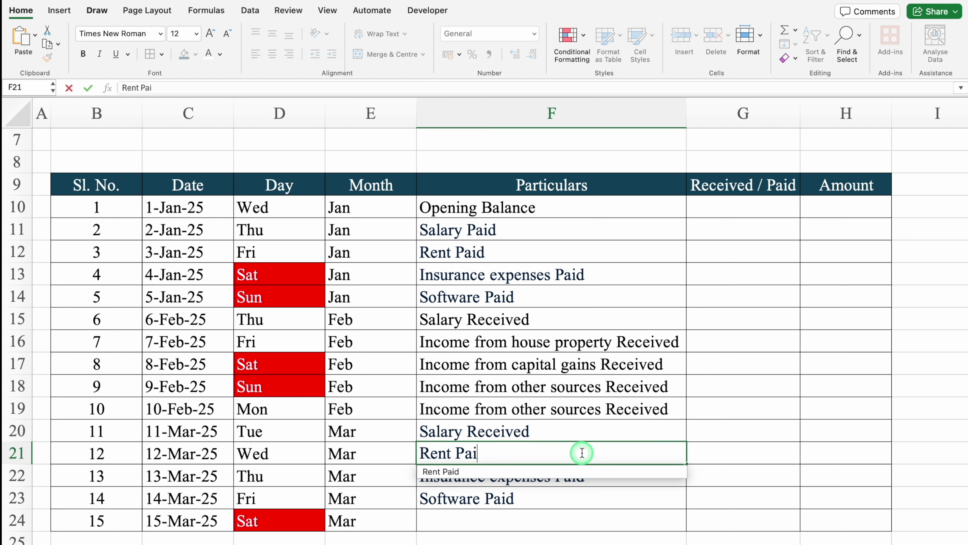
pyautogui.press('BackSpace')
pyautogui.write('Rec')
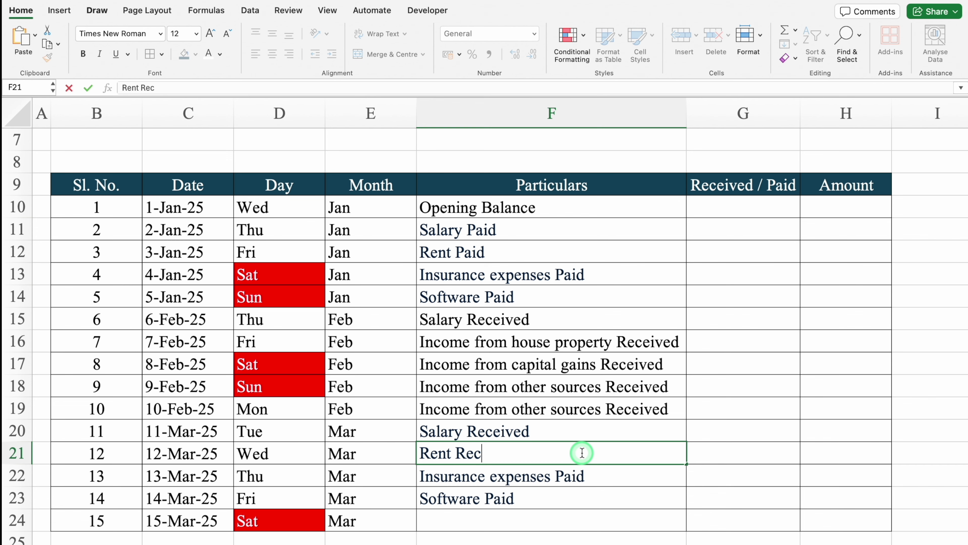
pyautogui.write('eived')
# - Fill the Software Paid entry from F23 down to F24
pyautogui.click(582, 498)
pyautogui.moveTo(687, 508); pyautogui.dragTo(683, 519)
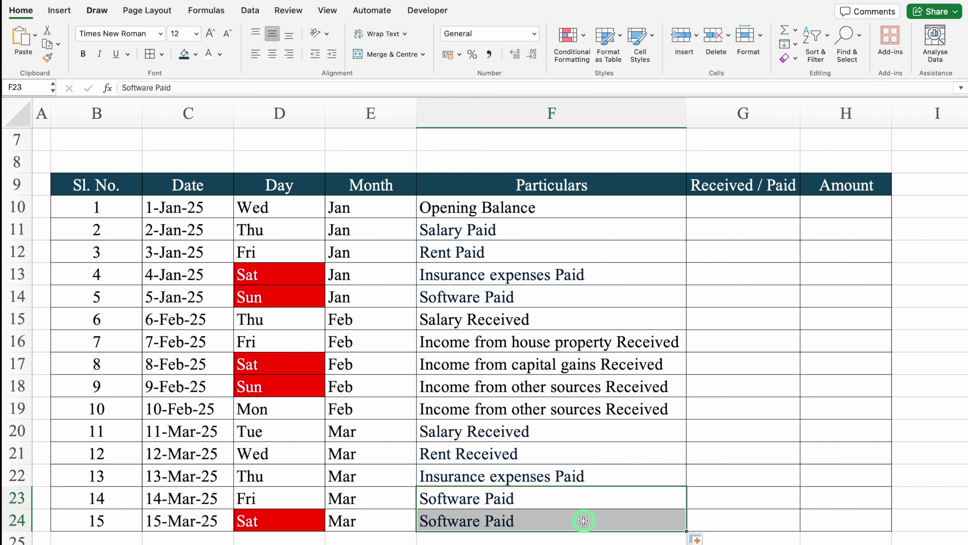
pyautogui.click(583, 521)
# - Begin the Received / Paid formula in G10 with =TRIM(RIGHT(SUBSTITUTE(F10," ", using the Particulars cell as the source text
pyautogui.click(742, 212)
pyautogui.hscroll(5, 740, 211)
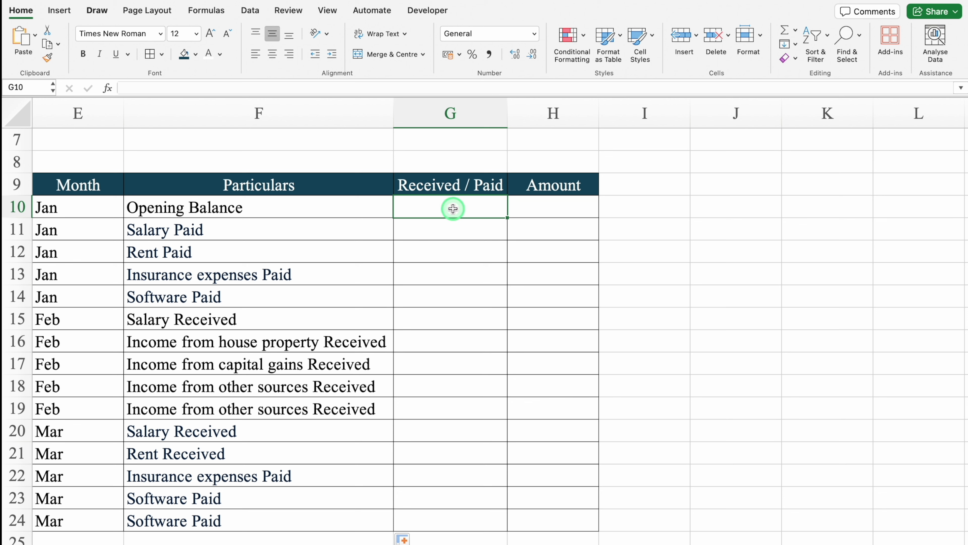
pyautogui.write('=')
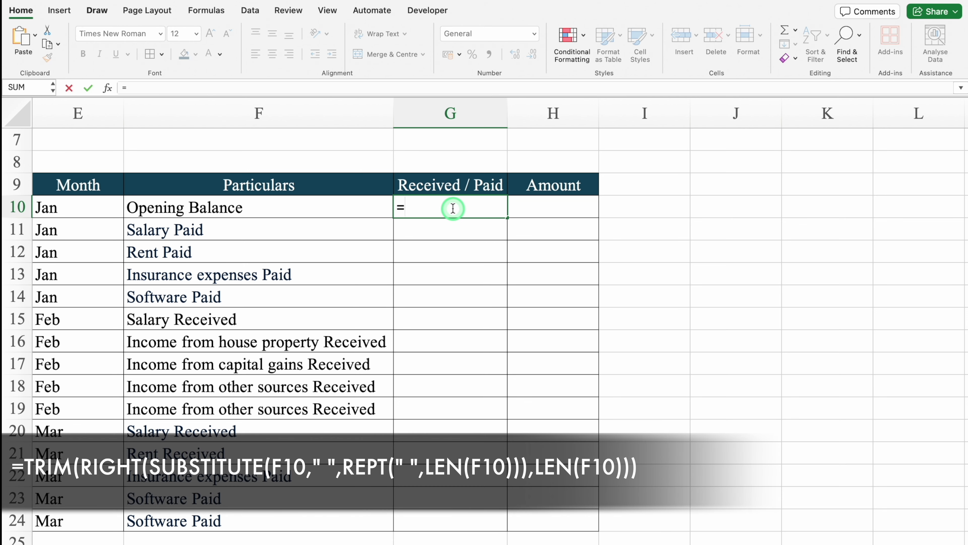
pyautogui.write('TRIM(')
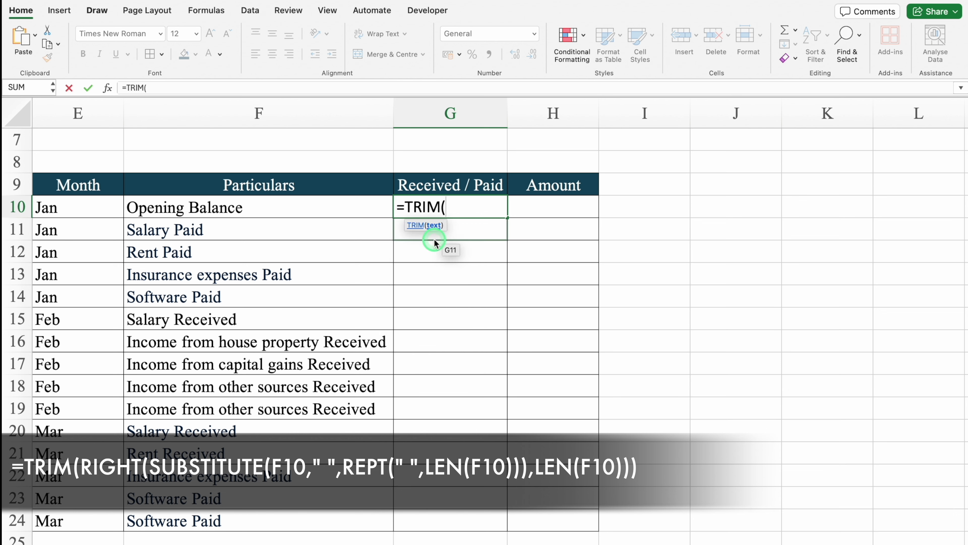
pyautogui.write('RIGHT(')
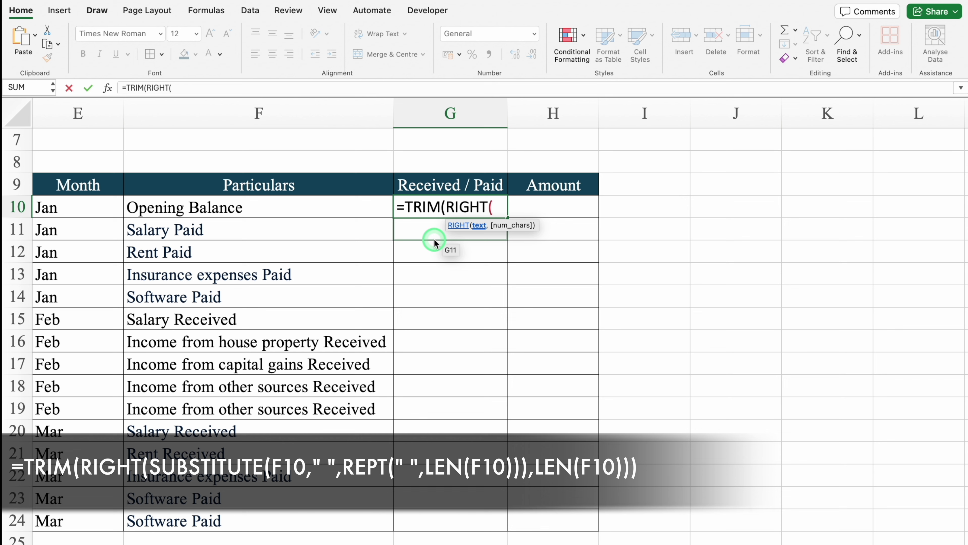
pyautogui.write('SUBSTITUTE(')
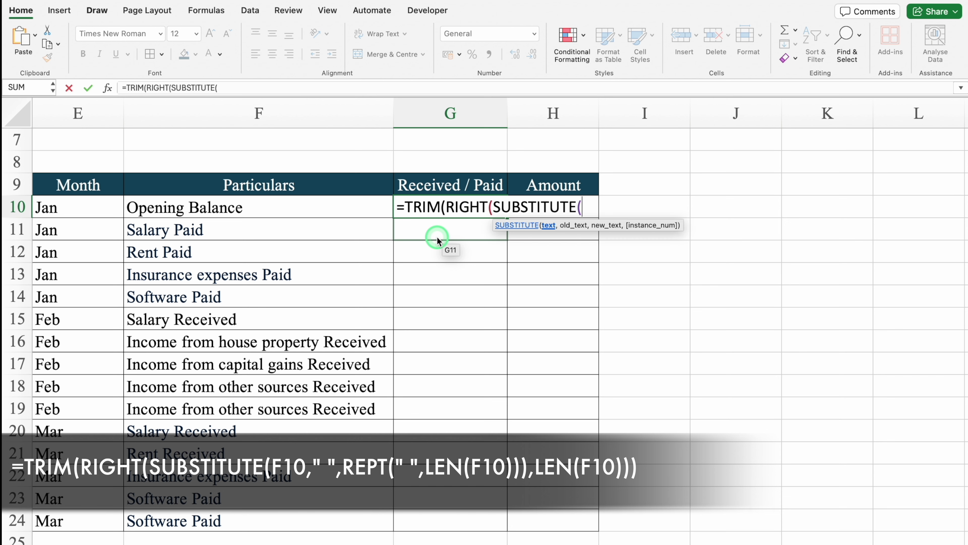
pyautogui.click(329, 207)
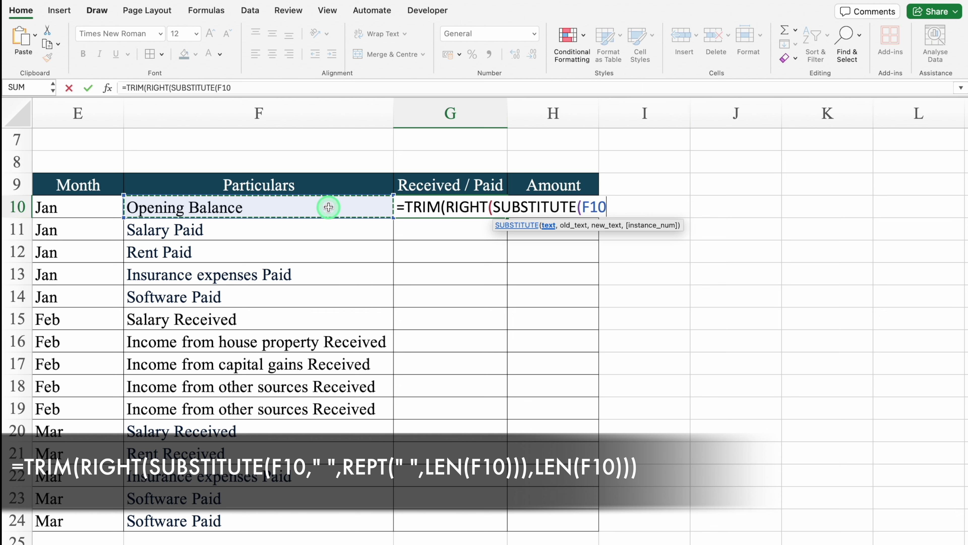
pyautogui.write(',')
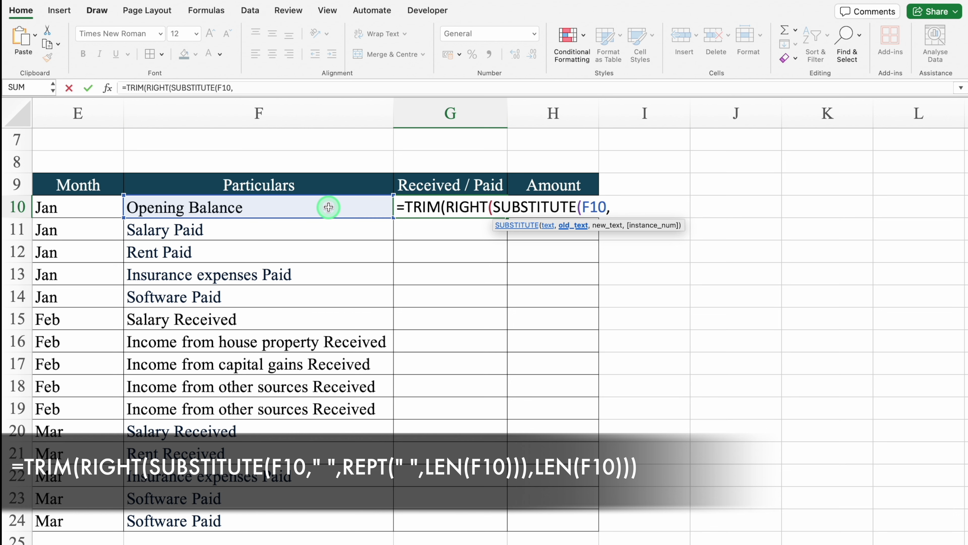
pyautogui.write('" ",')
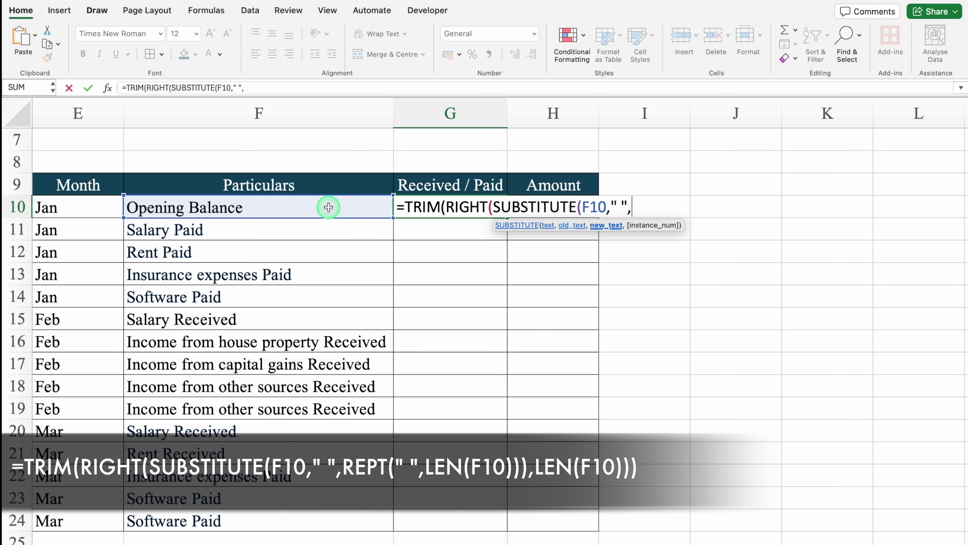
# - Continue the G10 formula with REPT(" ",LEN(F10))) as the replacement text, closing the SUBSTITUTE part
pyautogui.write('REPT')
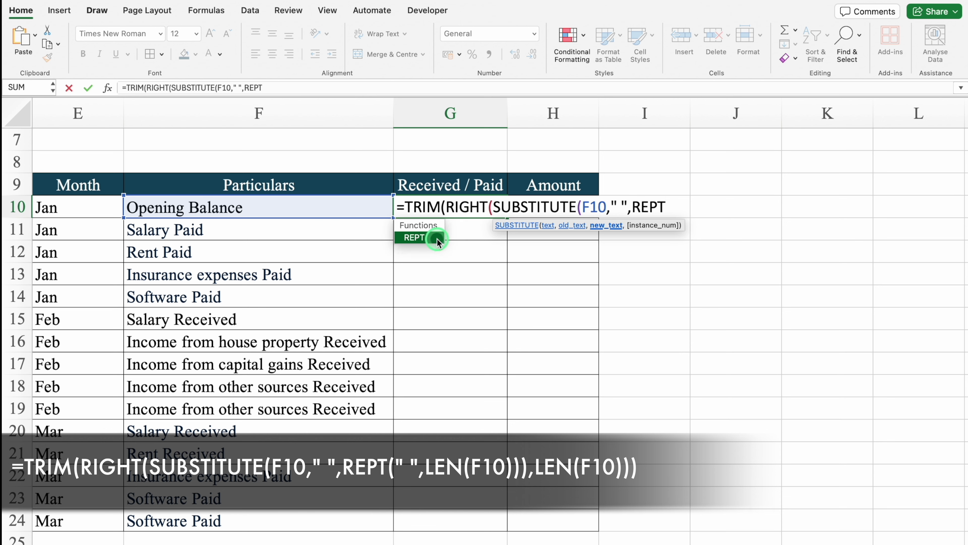
pyautogui.doubleClick(437, 239)
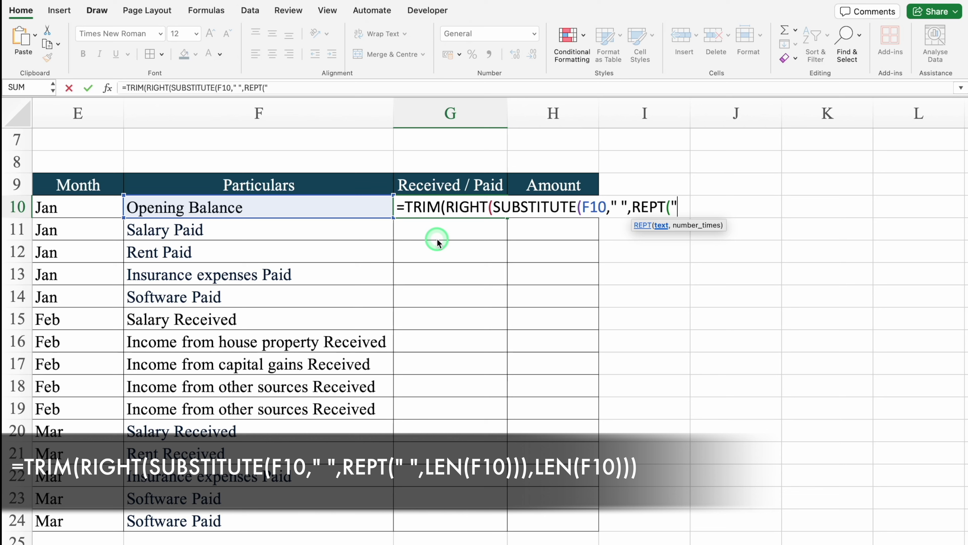
pyautogui.write('" ",')
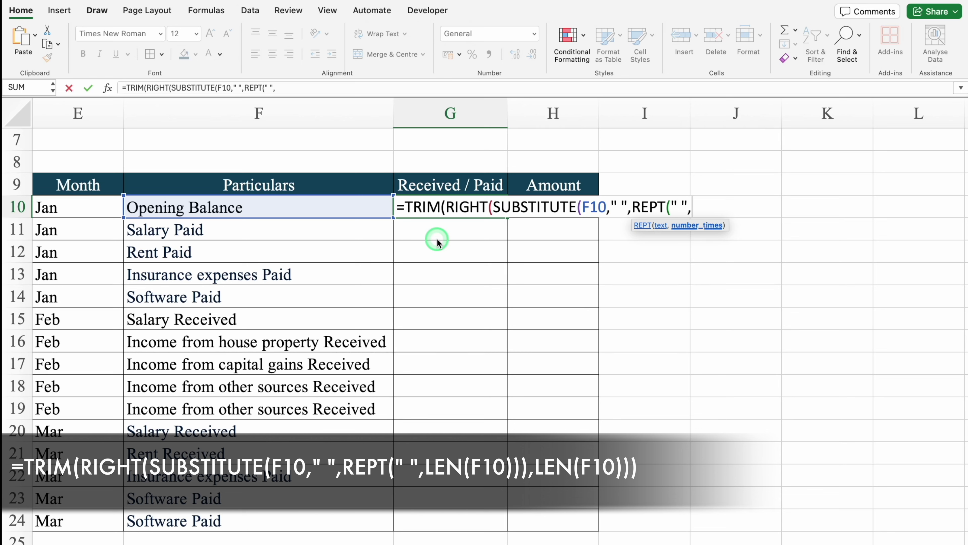
pyautogui.write('LEN')
pyautogui.doubleClick(437, 240)
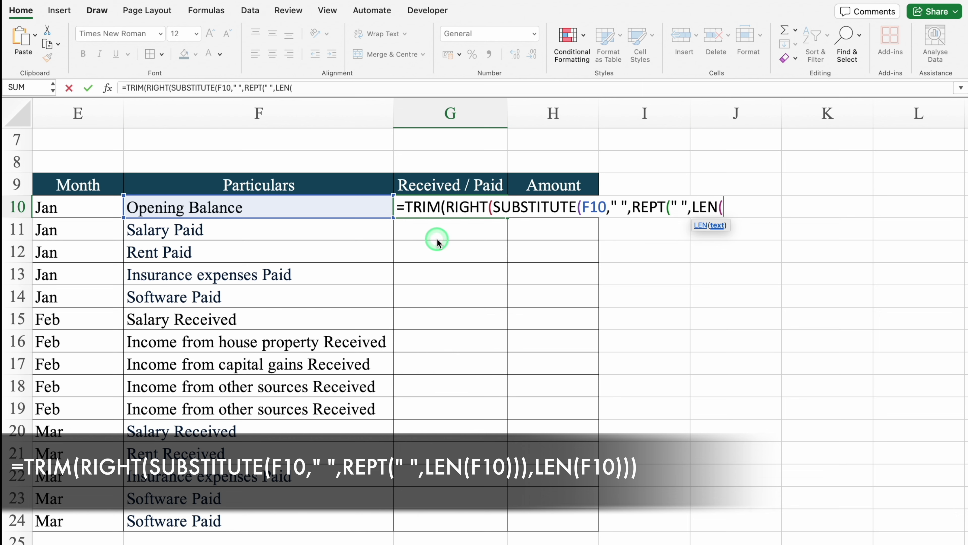
pyautogui.click(327, 205)
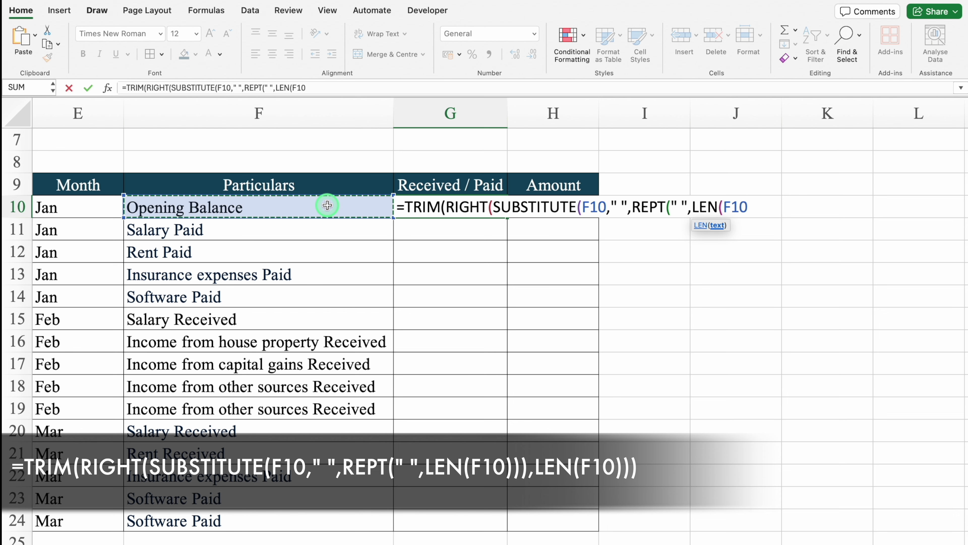
pyautogui.write(')))')
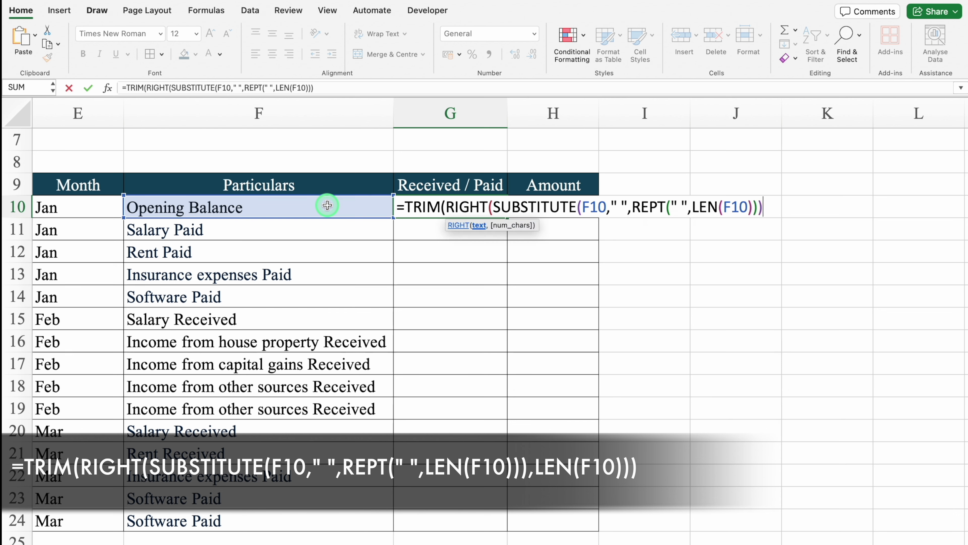
# - Finish the G10 formula with ,LEN(F10))) as the RIGHT character count and enter it
pyautogui.write(',LEN')
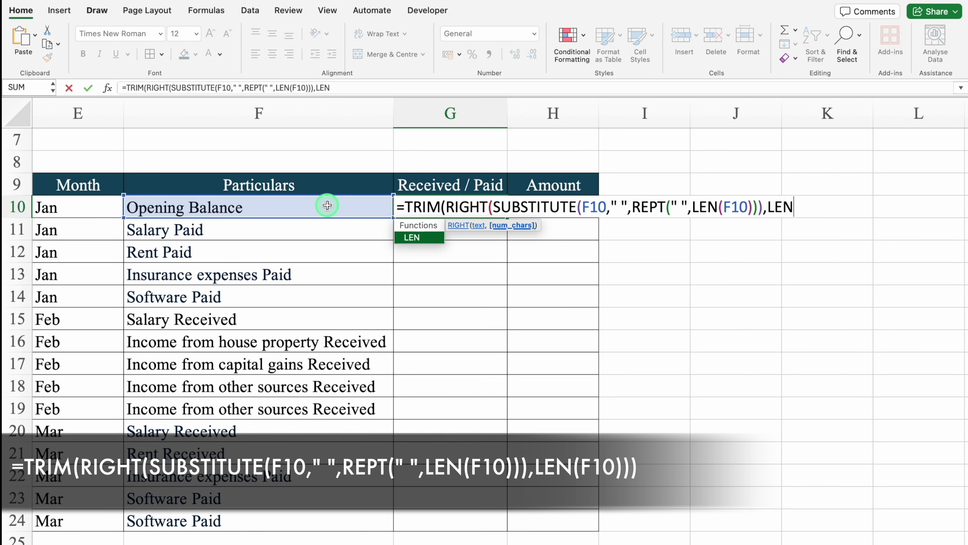
pyautogui.doubleClick(435, 239)
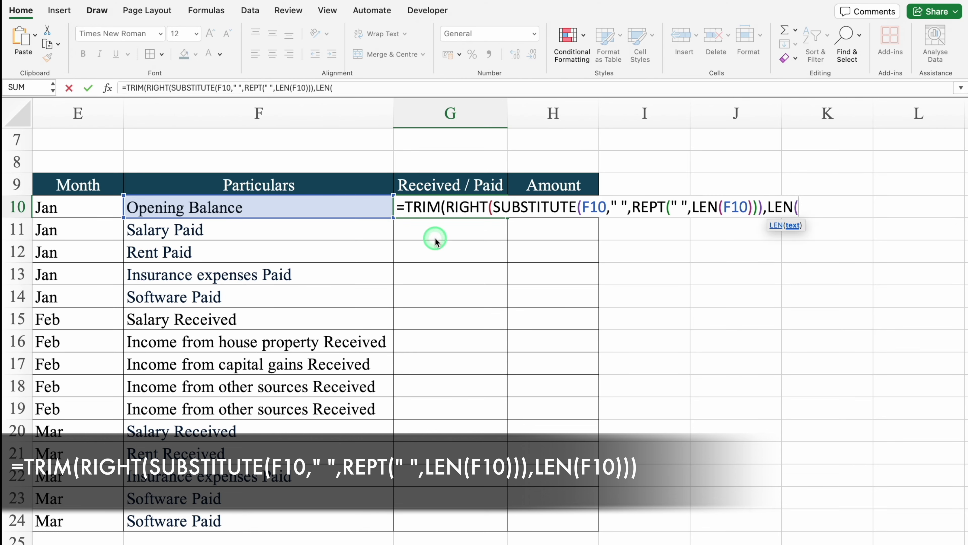
pyautogui.click(327, 205)
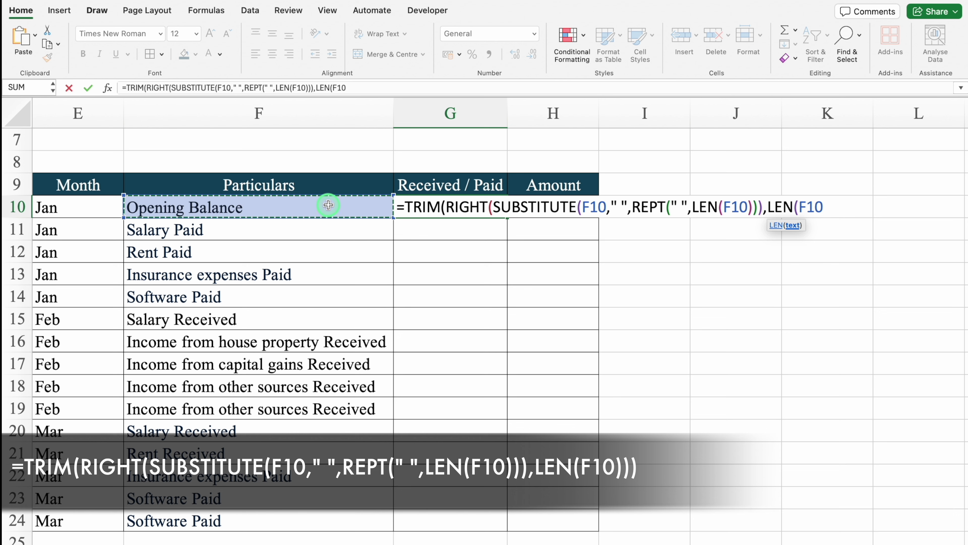
pyautogui.write(')))')
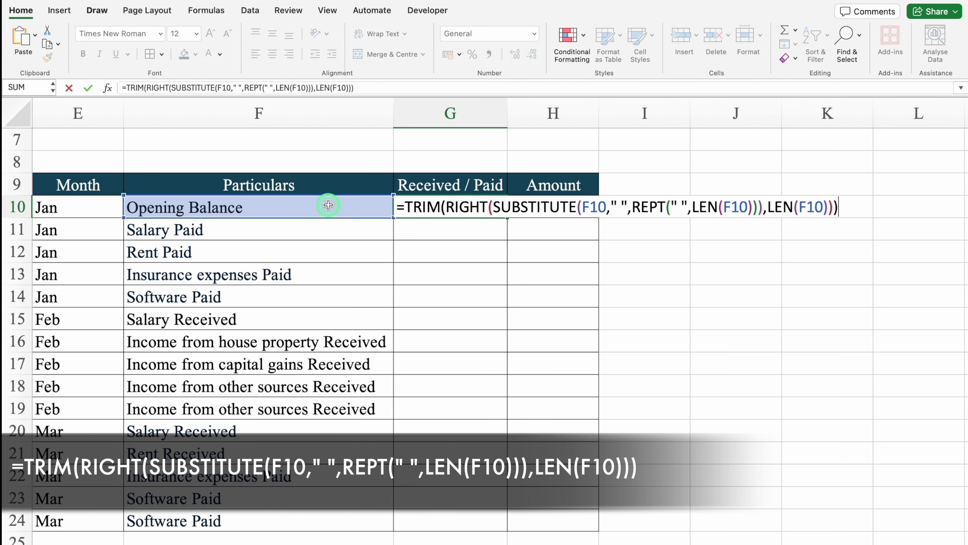
pyautogui.press('Return')
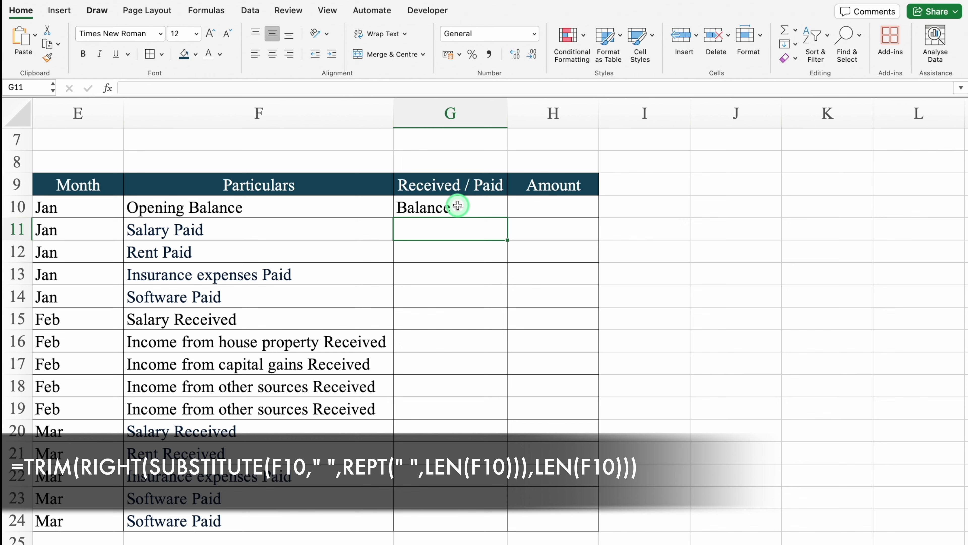
# - Fill the Received / Paid formula from G10 down to G20
pyautogui.click(458, 205)
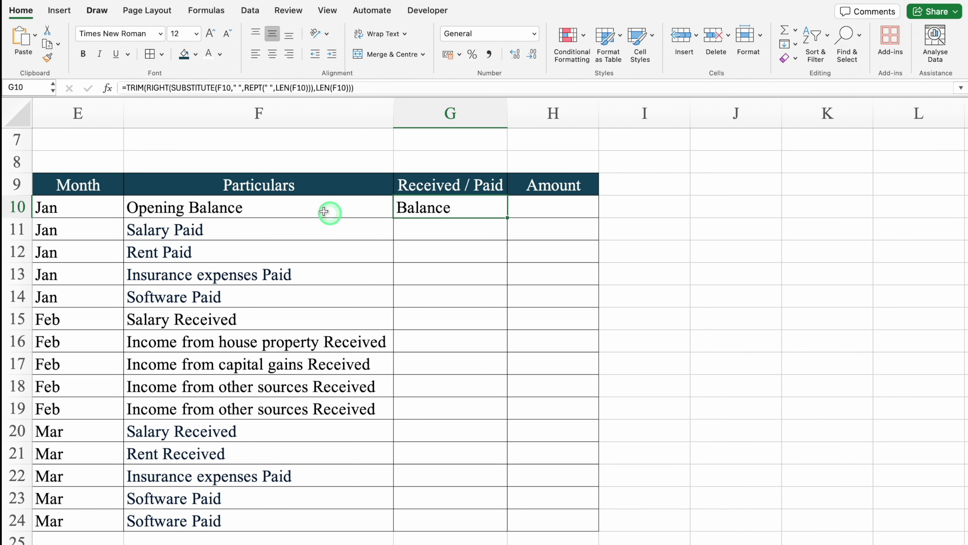
pyautogui.click(305, 207)
pyautogui.click(461, 210)
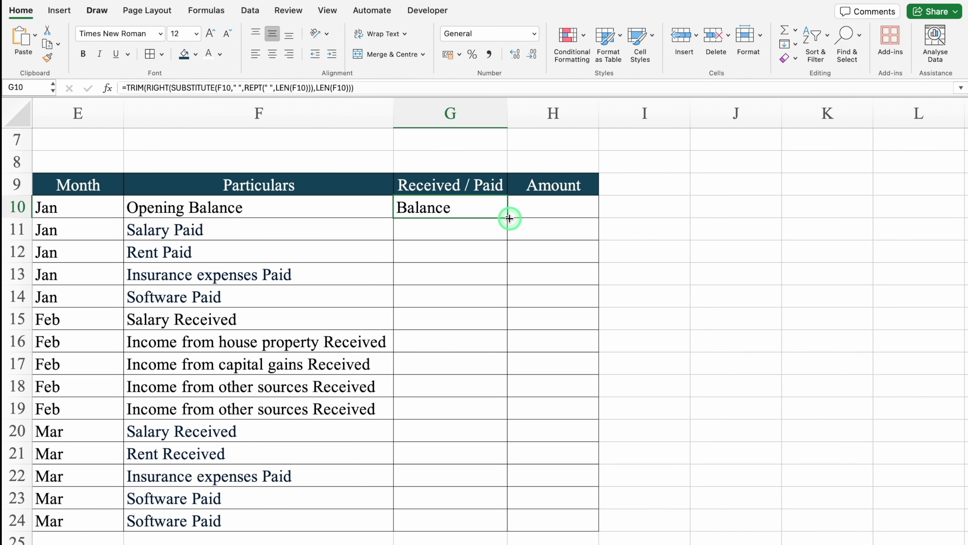
pyautogui.moveTo(510, 218); pyautogui.dragTo(503, 438)
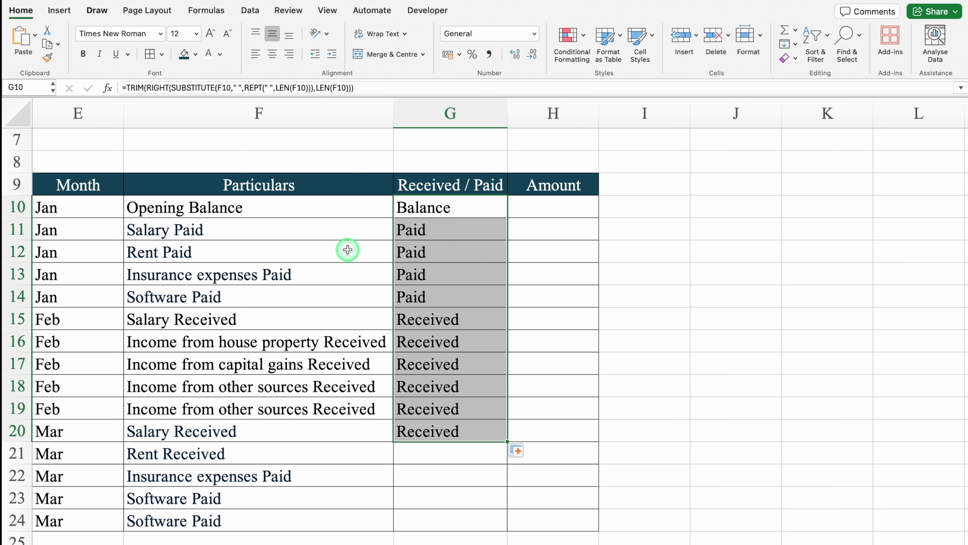
# - Change the Particulars entry in F11 to Salary Received and check the formula cell beside it
pyautogui.click(277, 232)
pyautogui.click(439, 232)
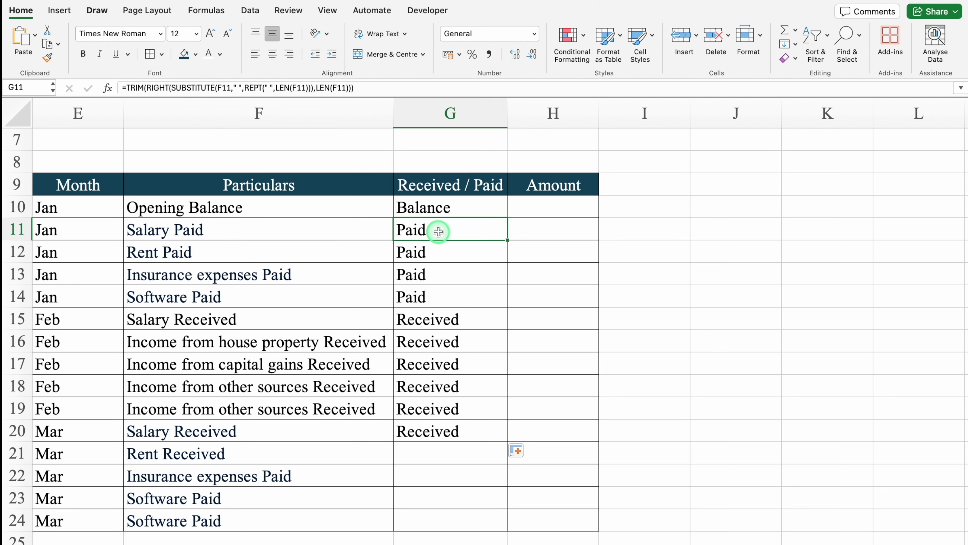
pyautogui.click(288, 229)
pyautogui.doubleClick(291, 229)
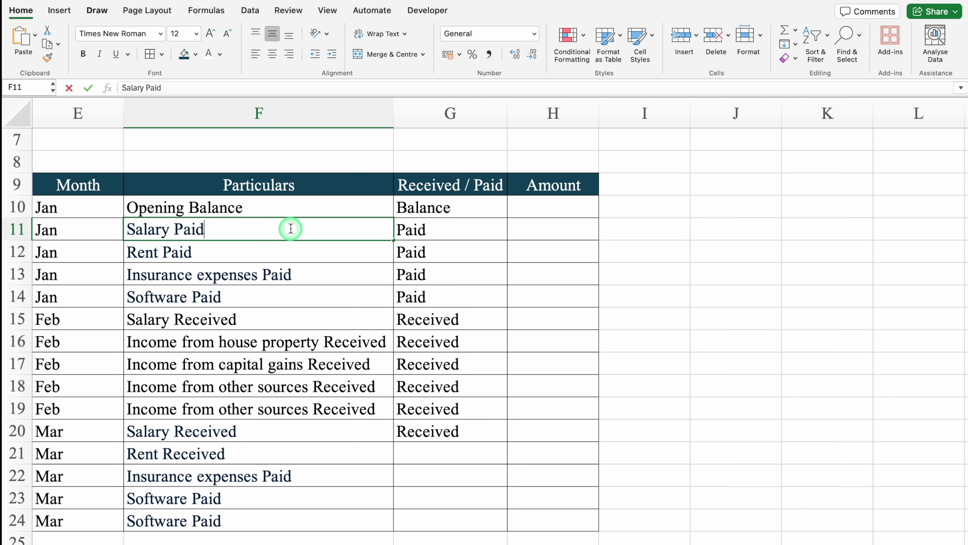
pyautogui.press('BackSpace')
pyautogui.press('BackSpace')
pyautogui.press('BackSpace')
pyautogui.press('BackSpace')
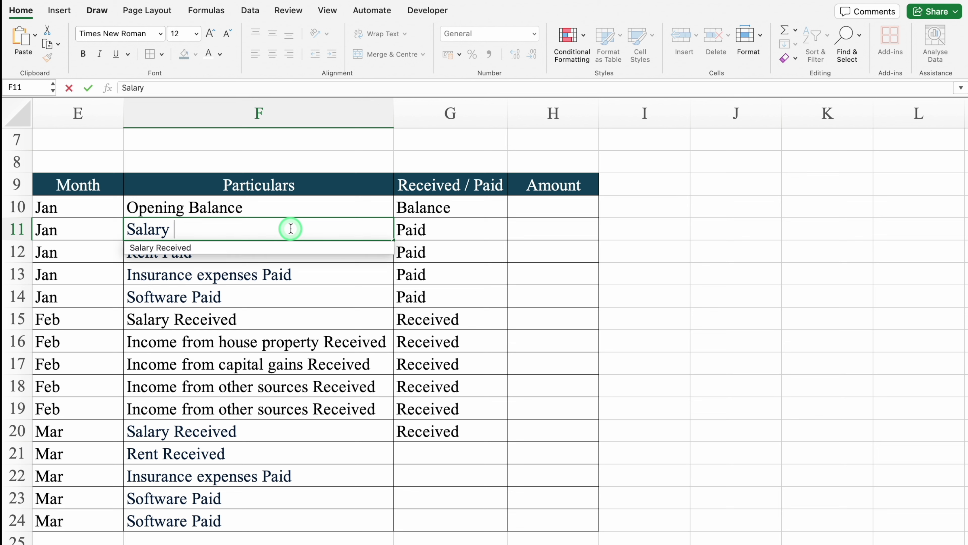
pyautogui.click(255, 247)
pyautogui.press('Return')
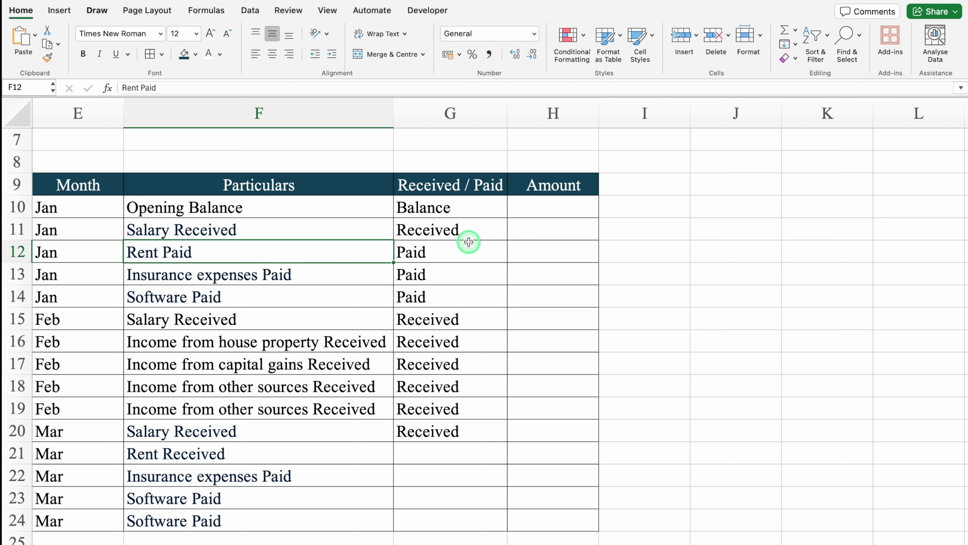
pyautogui.click(473, 230)
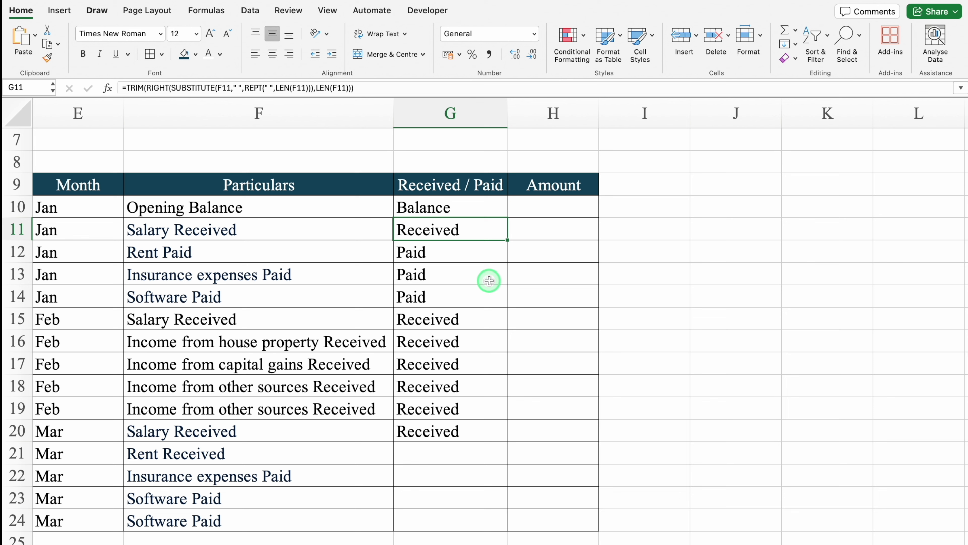
# - Test the formula by replacing the Particulars entry in F11 with Office Elephant, and undo the replacement
pyautogui.click(257, 230)
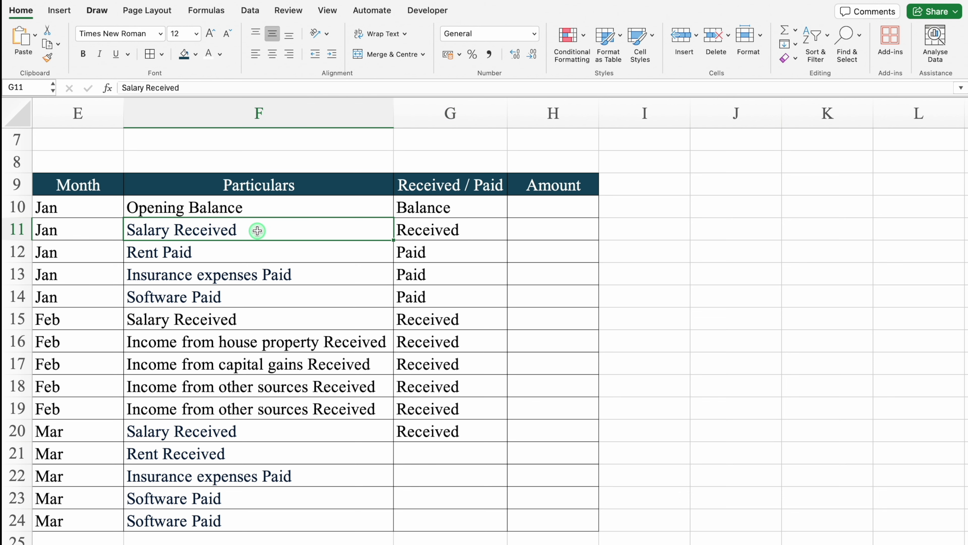
pyautogui.press('BackSpace')
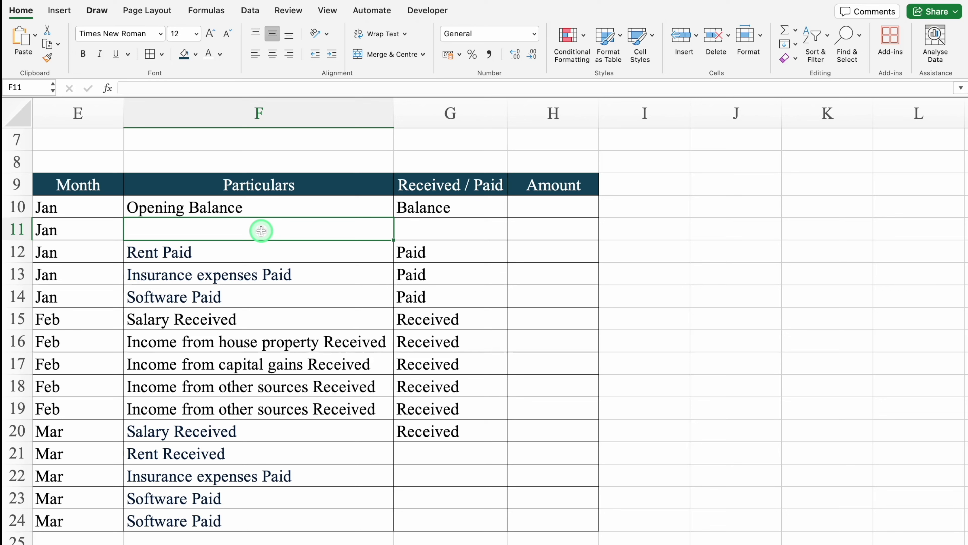
pyautogui.write('Office Elephant')
pyautogui.press('Return')
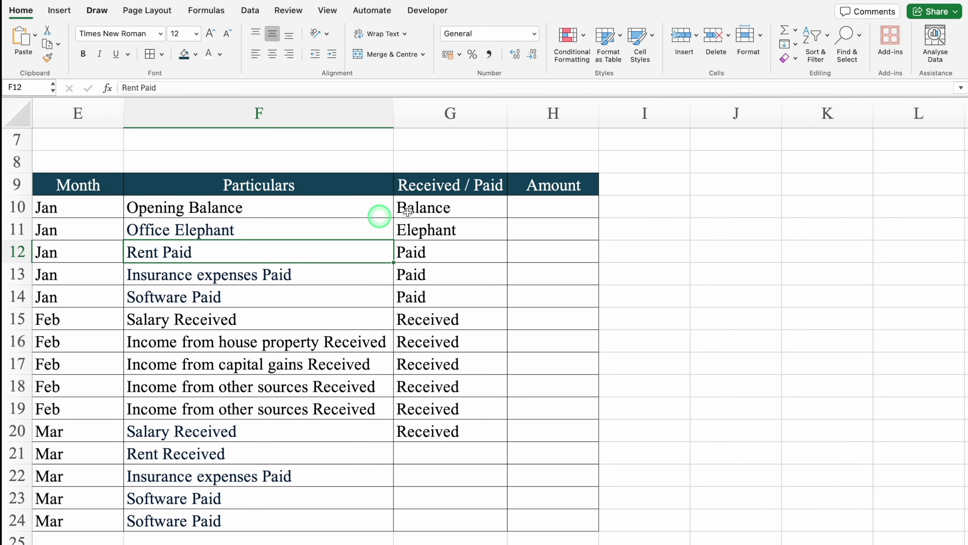
pyautogui.click(460, 224)
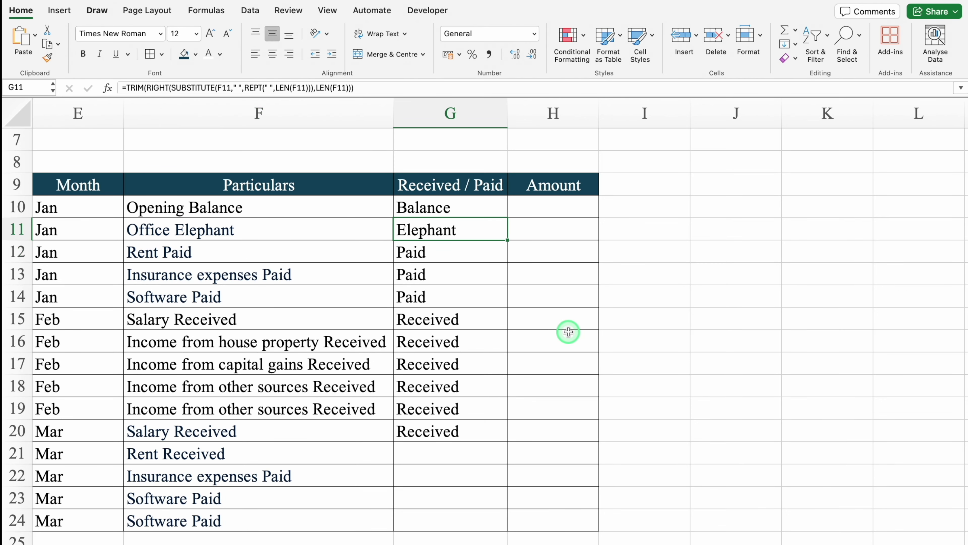
pyautogui.press('super+z')
pyautogui.press('super+z')
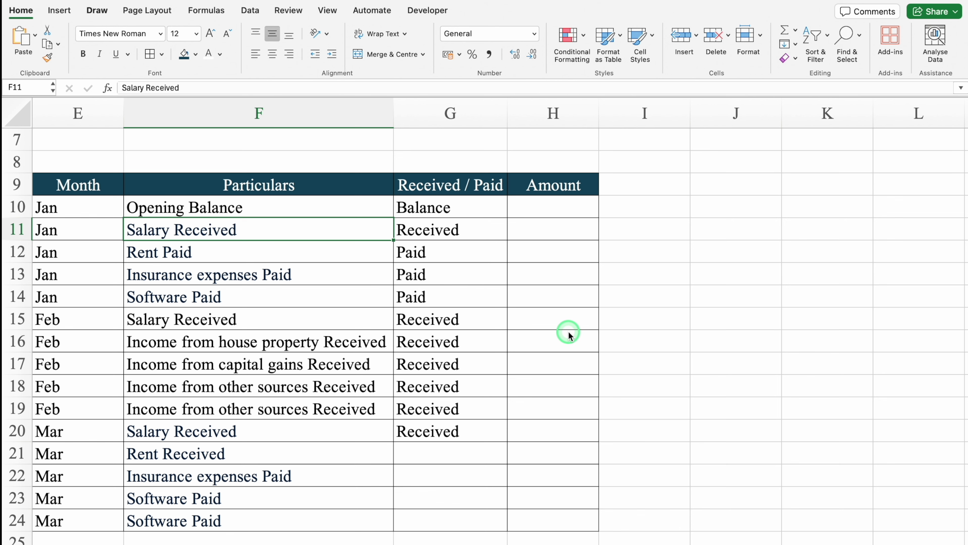
# - Extend the Received / Paid formula from G20 down to G24
pyautogui.click(506, 442)
pyautogui.doubleClick(506, 442)
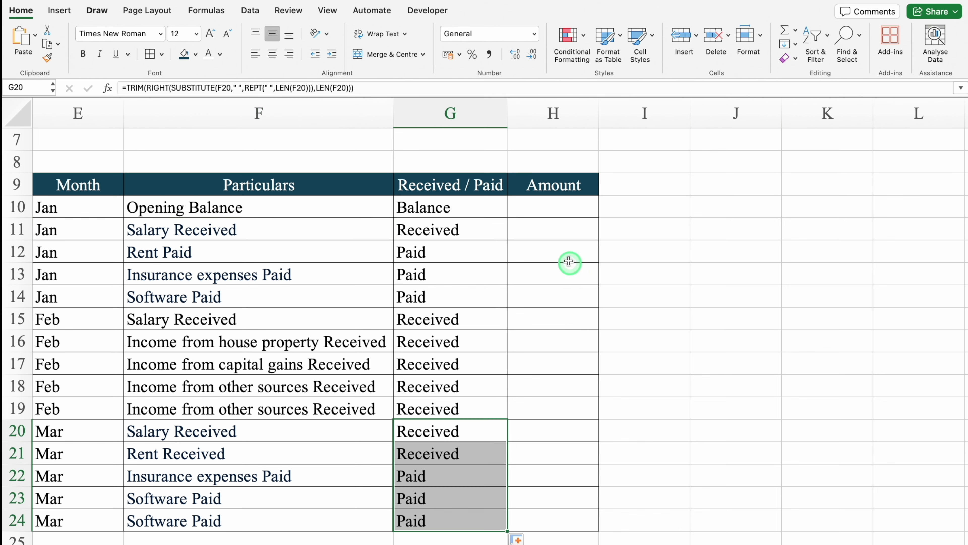
# - Add a conditional formatting rule to the whole sheet giving cells equal to Received a Green Fill with Dark Green Text
pyautogui.click(17, 113)
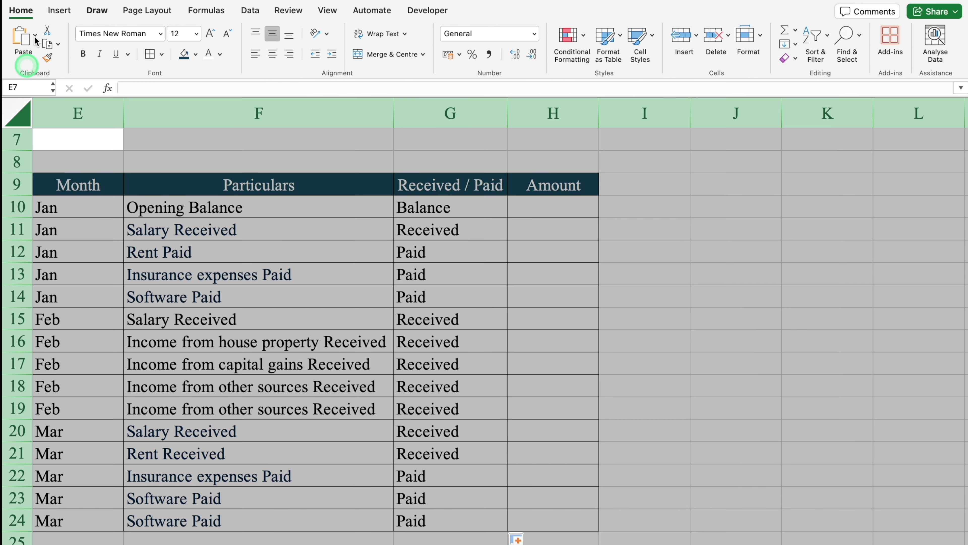
pyautogui.click(575, 41)
pyautogui.moveTo(642, 56)
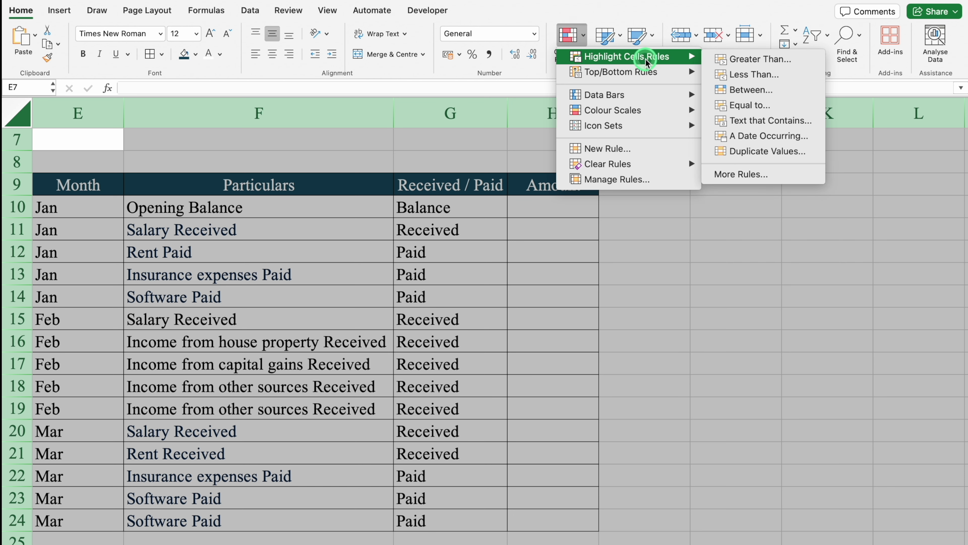
pyautogui.click(747, 110)
pyautogui.click(560, 172)
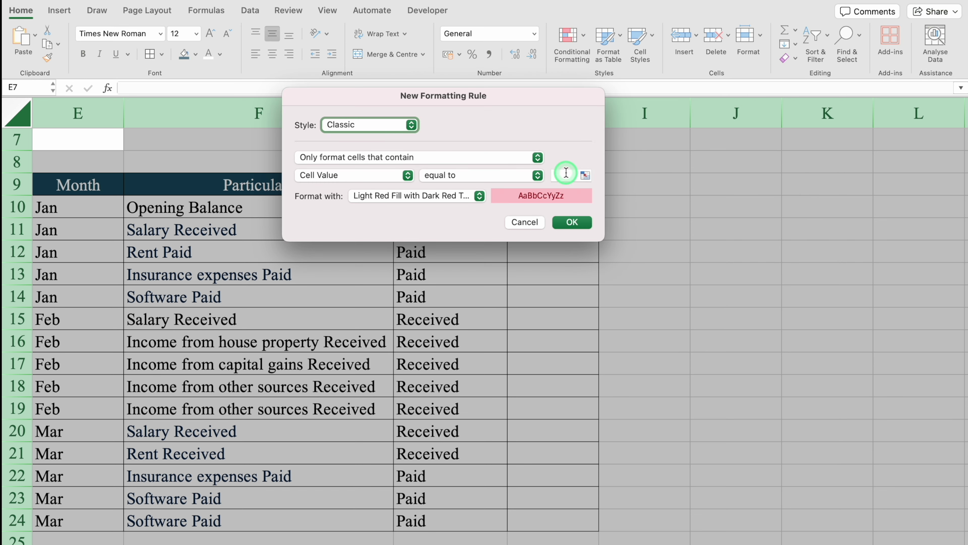
pyautogui.click(657, 176)
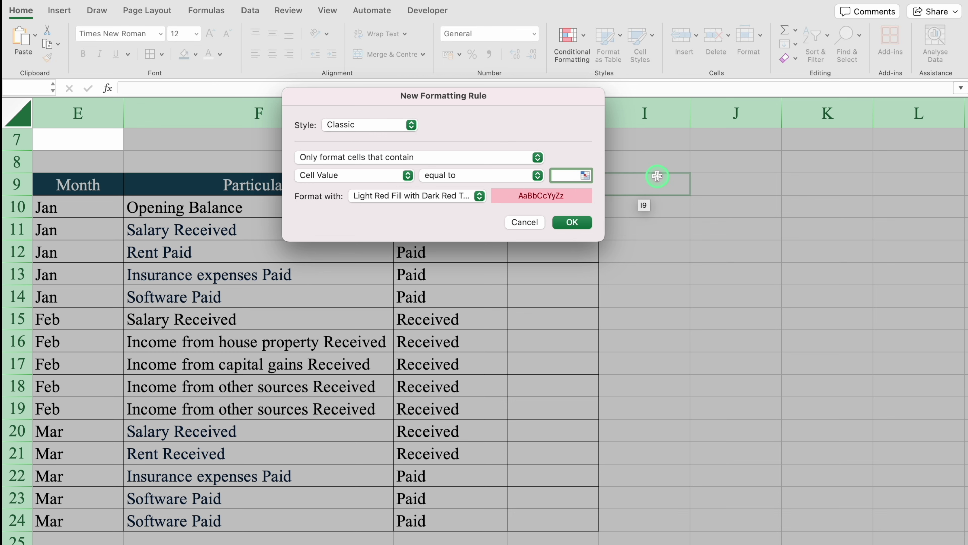
pyautogui.write('Received')
pyautogui.click(479, 196)
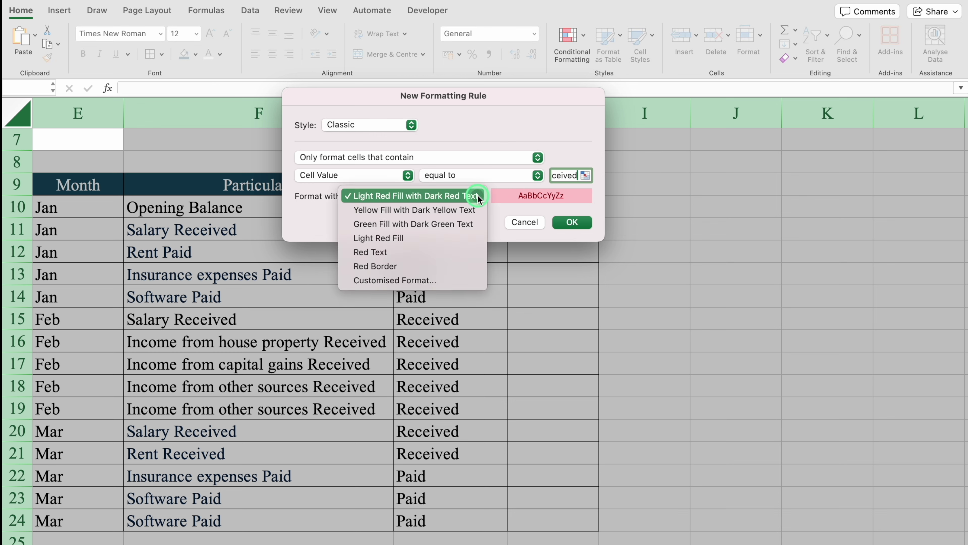
pyautogui.click(465, 225)
pyautogui.click(573, 223)
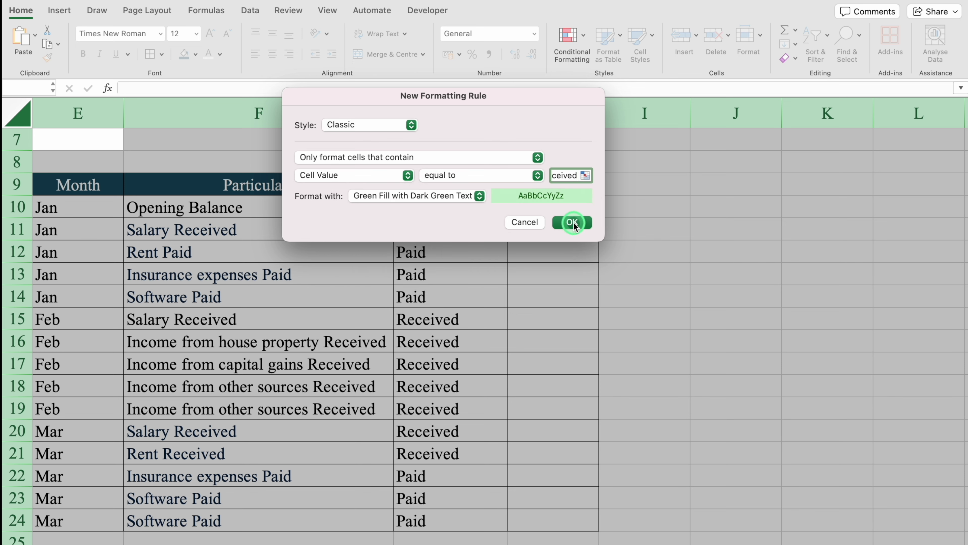
pyautogui.click(480, 348)
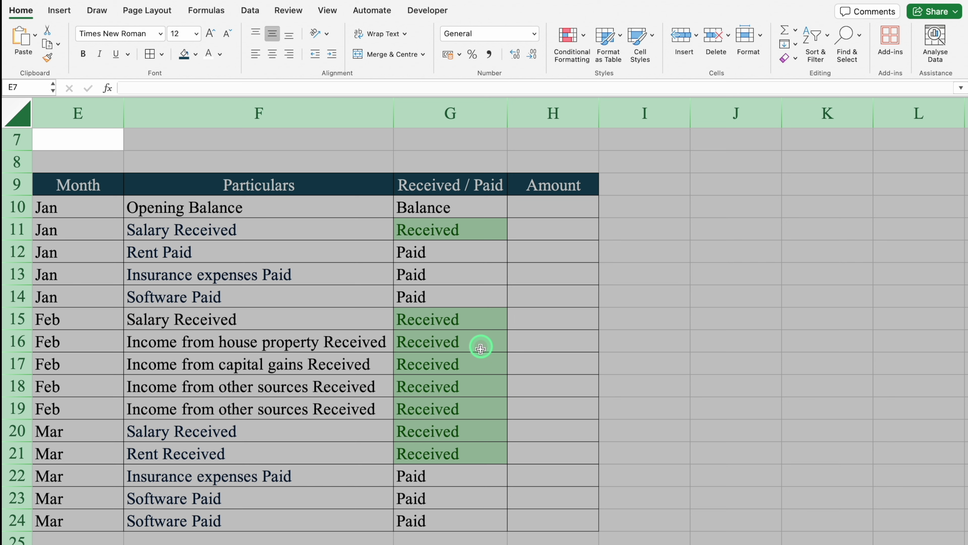
# - Add a conditional formatting rule to the whole sheet giving cells equal to Paid a Light Red Fill with Dark Red Text
pyautogui.click(572, 35)
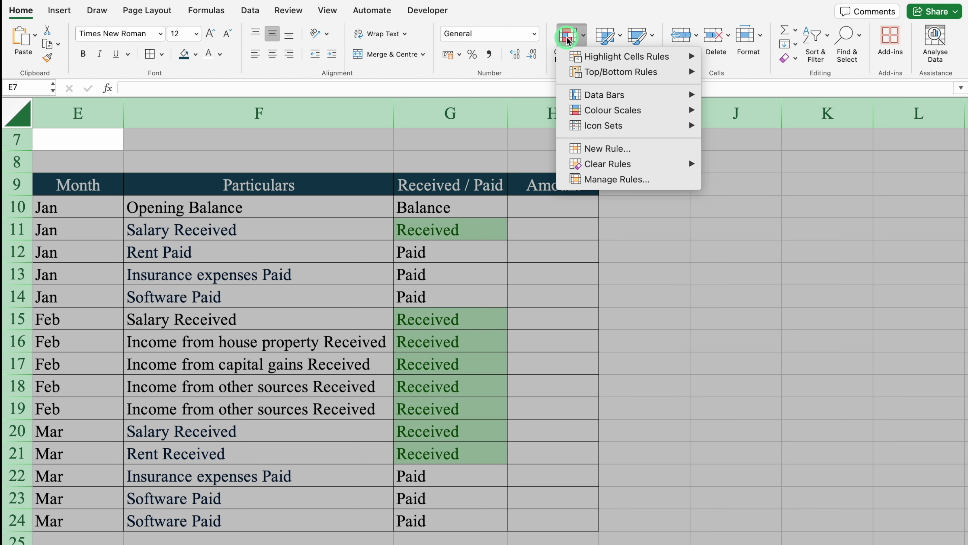
pyautogui.click(625, 58)
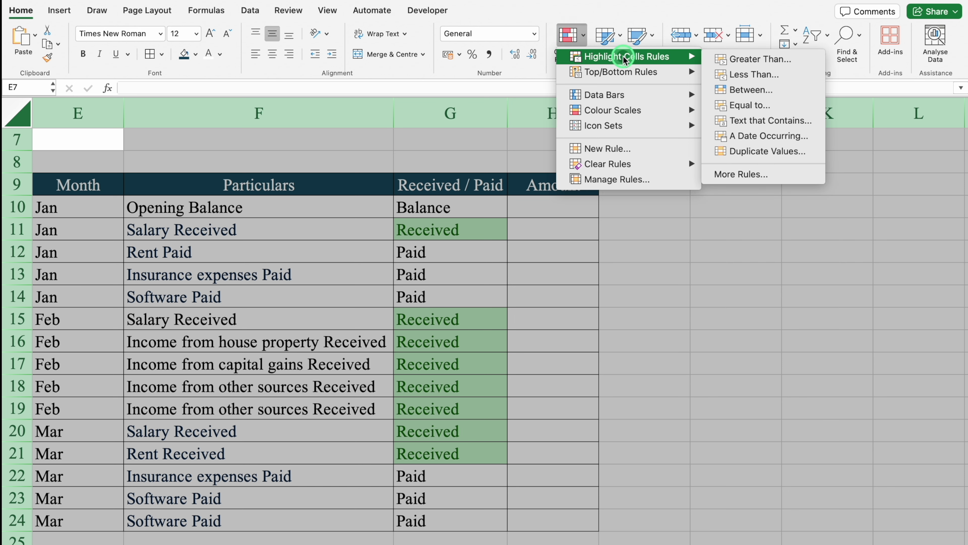
pyautogui.click(749, 105)
pyautogui.click(581, 171)
pyautogui.click(611, 234)
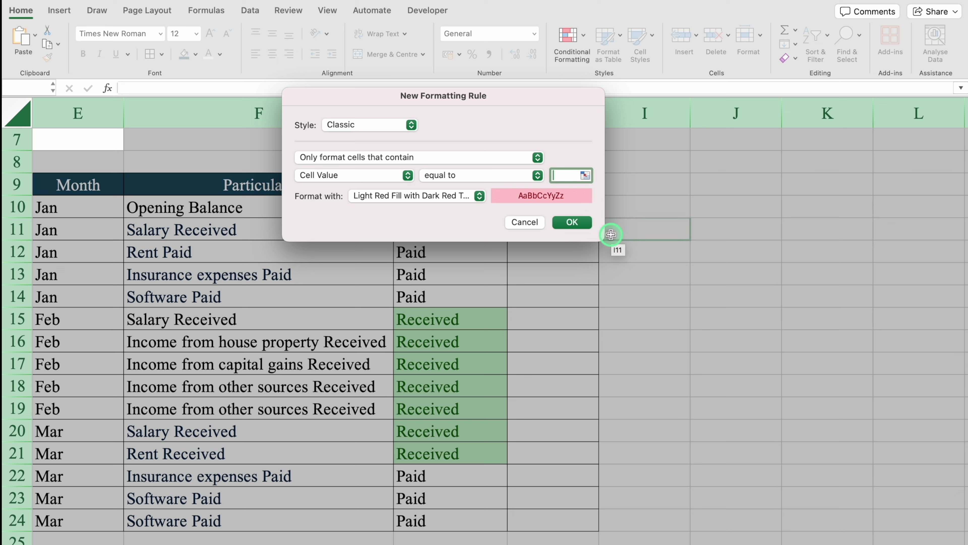
pyautogui.write('Paid')
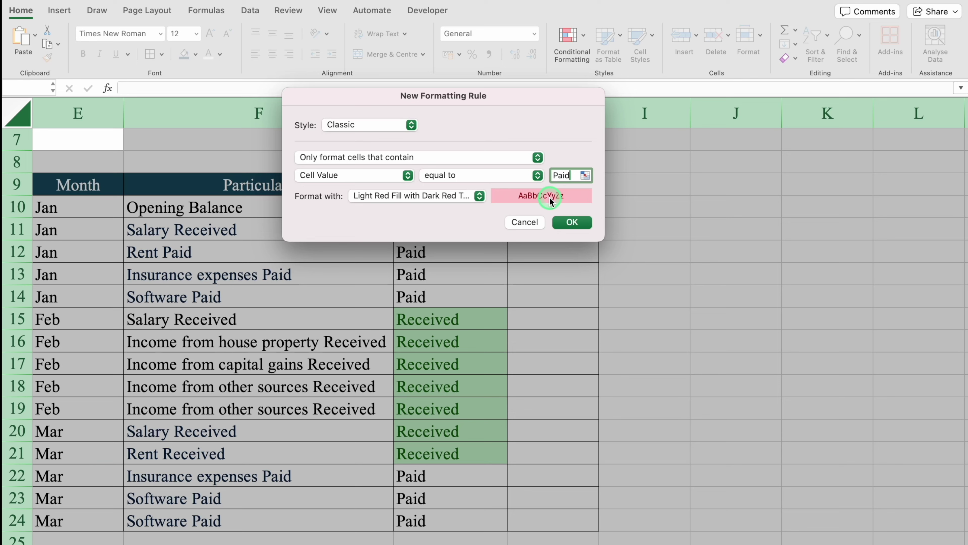
pyautogui.click(581, 222)
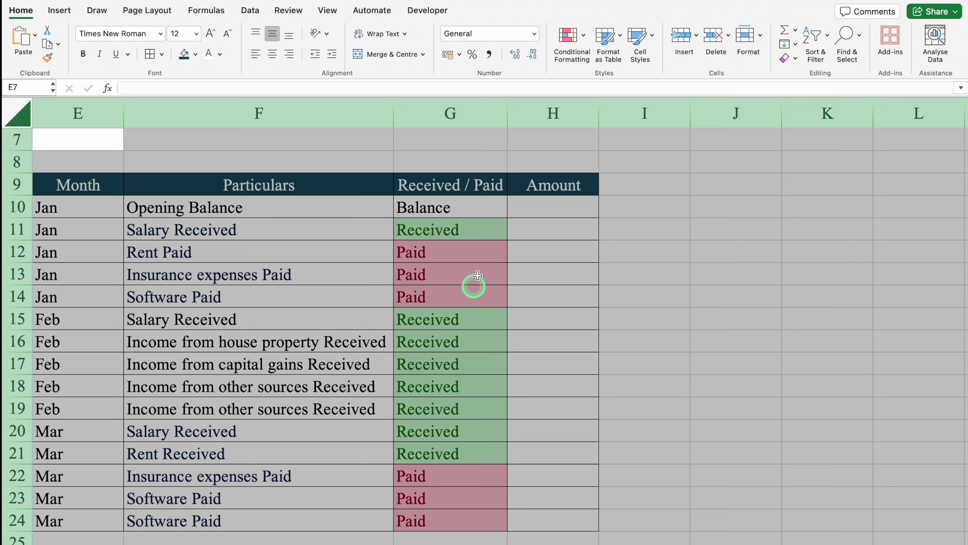
# - Set up a sheet-wide conditional formatting rule for cells equal to Balance, with a customised format using the standard purple background fill
pyautogui.click(567, 38)
pyautogui.moveTo(631, 57)
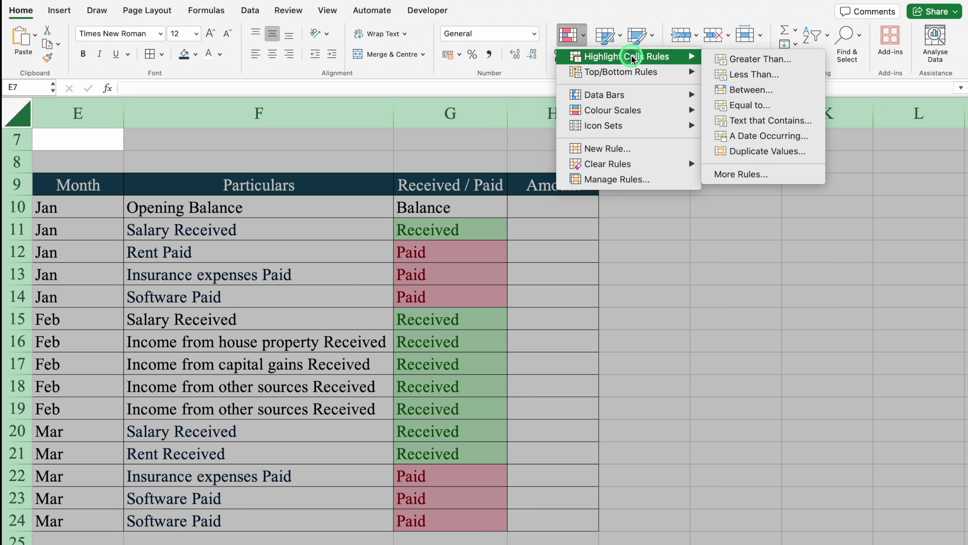
pyautogui.click(747, 107)
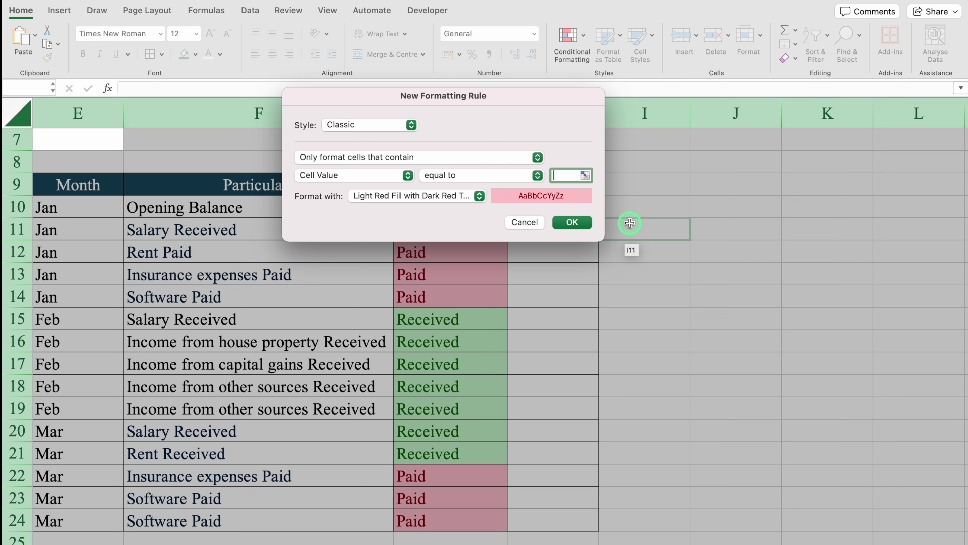
pyautogui.write('Balance')
pyautogui.click(479, 195)
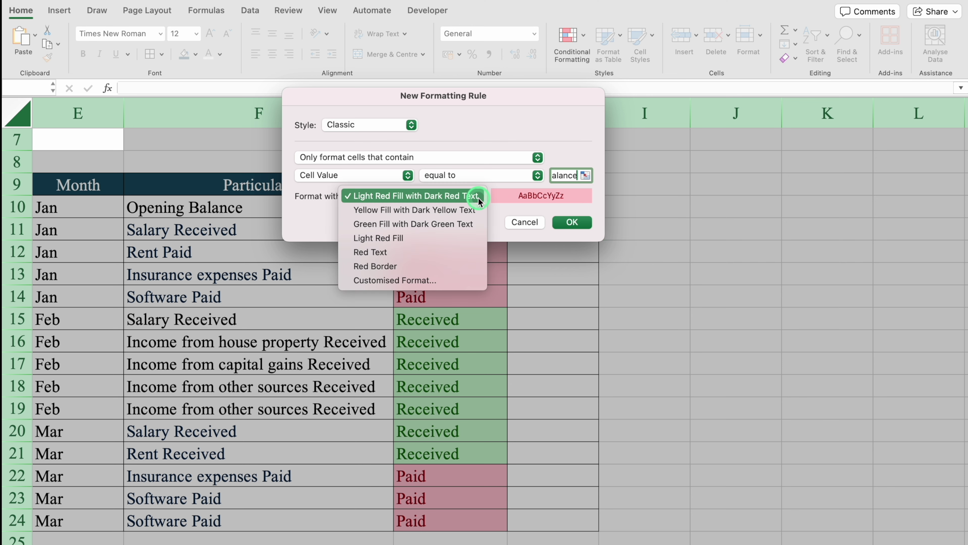
pyautogui.click(413, 280)
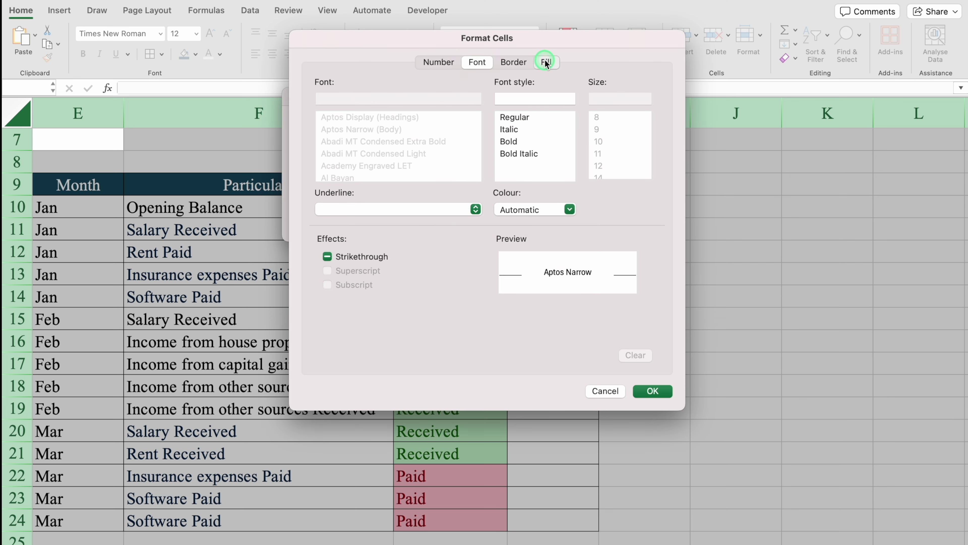
pyautogui.click(546, 62)
pyautogui.click(448, 111)
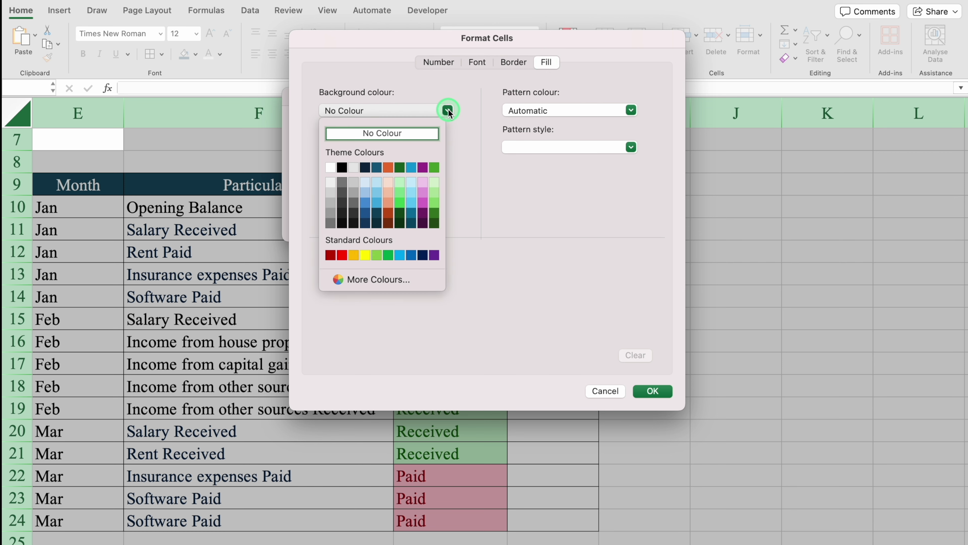
pyautogui.click(434, 254)
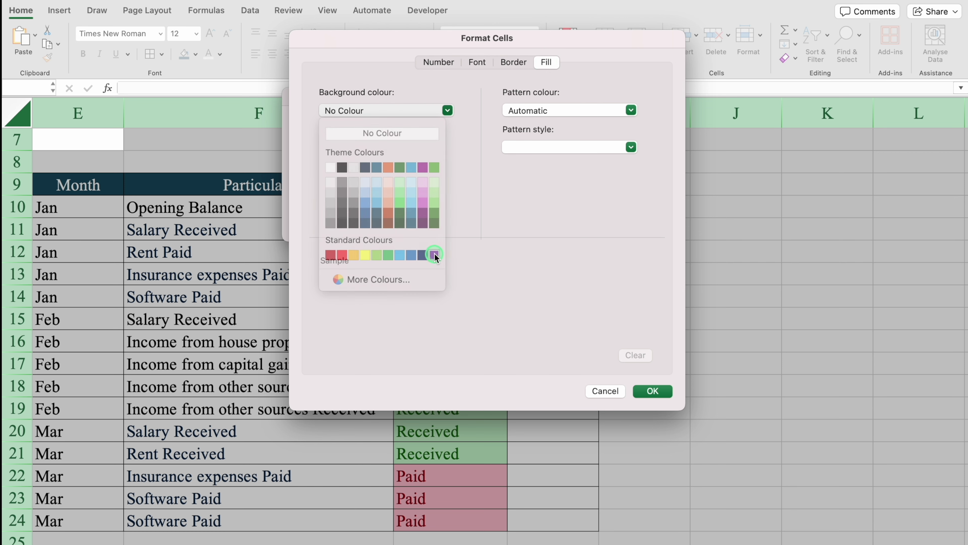
# - Set the Balance rule's font colour to standard yellow and apply the customised formatting rule
pyautogui.click(485, 60)
pyautogui.click(570, 209)
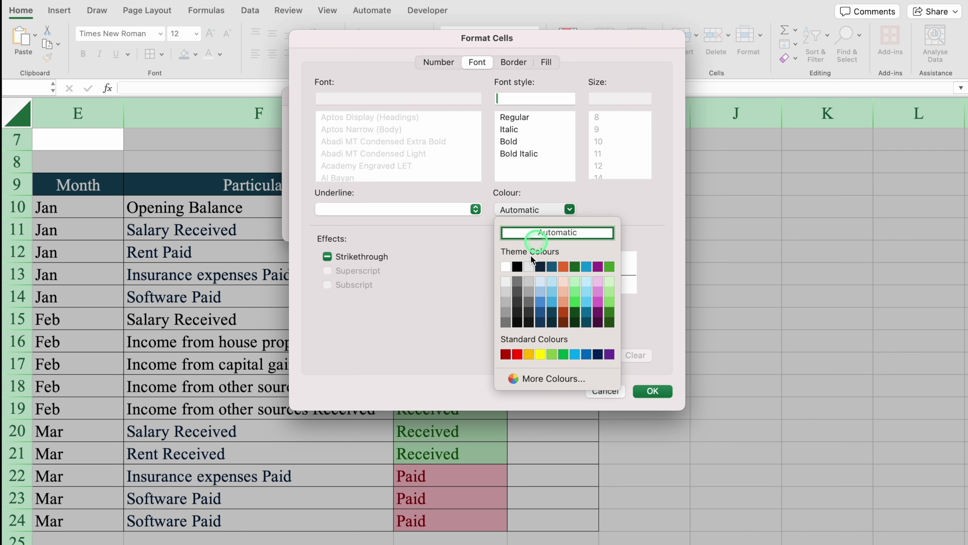
pyautogui.click(540, 354)
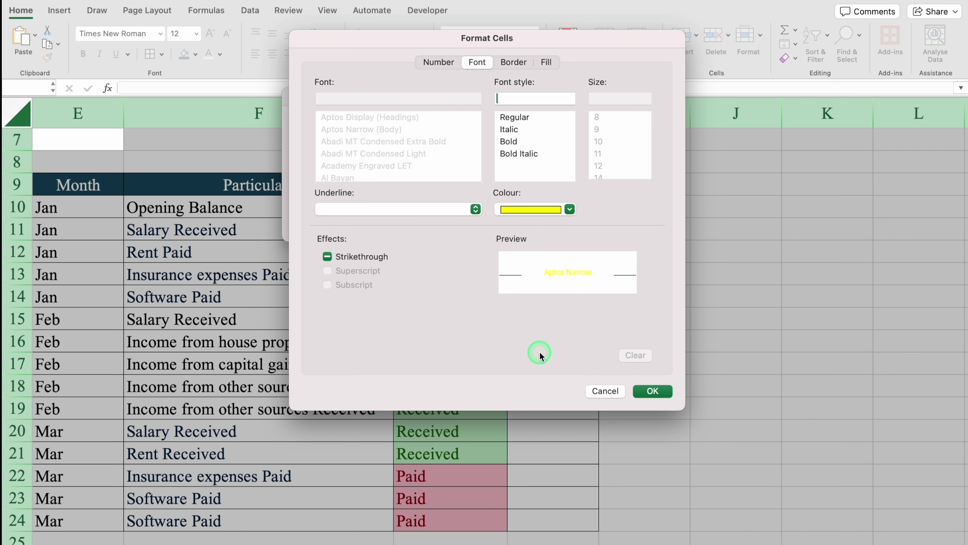
pyautogui.click(653, 390)
pyautogui.click(572, 220)
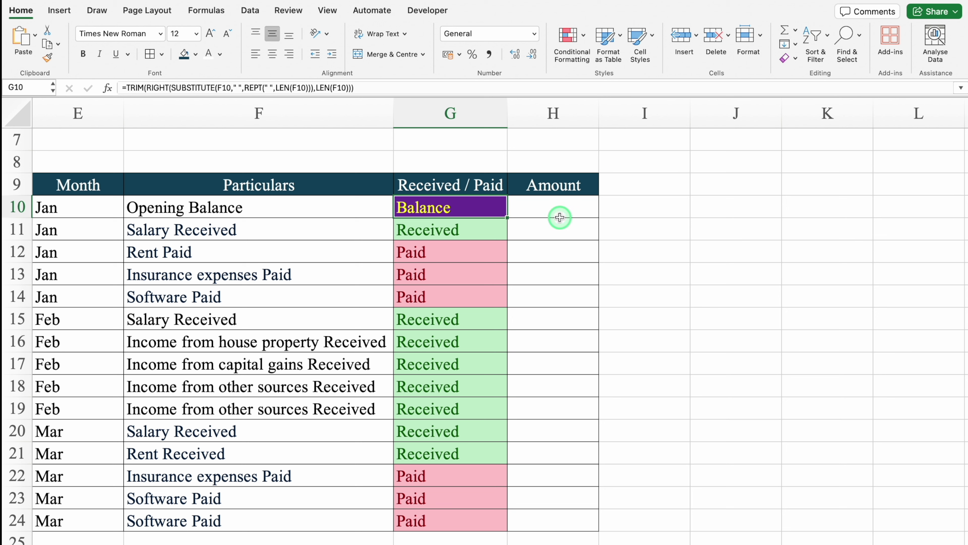
# - Enter the formula =RANDBETWEEN(500,5000) in H10 under the Amount heading
pyautogui.click(560, 212)
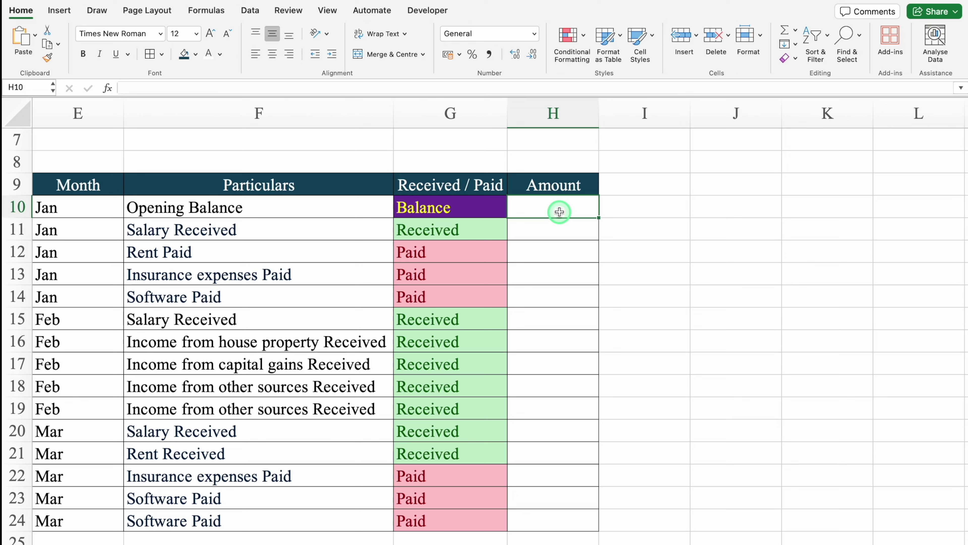
pyautogui.write('=rand')
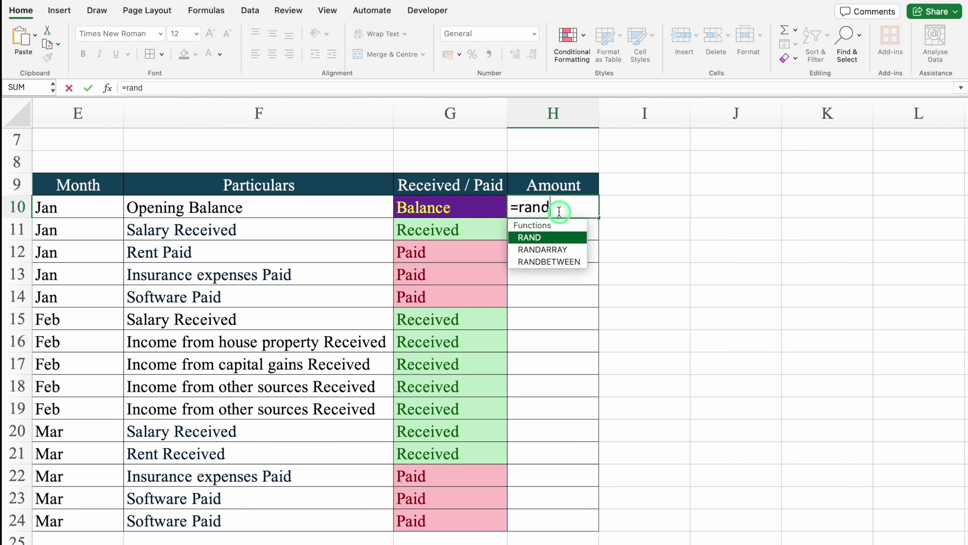
pyautogui.doubleClick(572, 262)
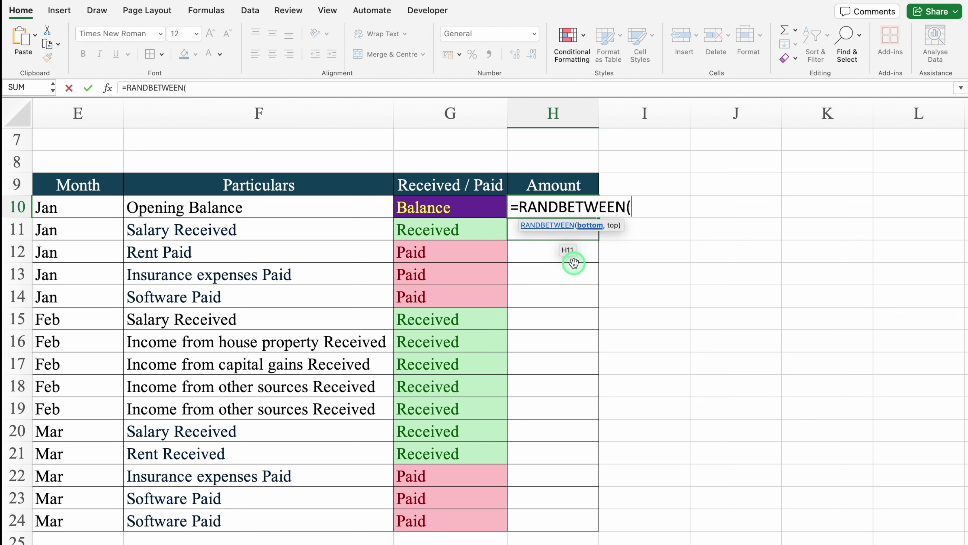
pyautogui.write('500,')
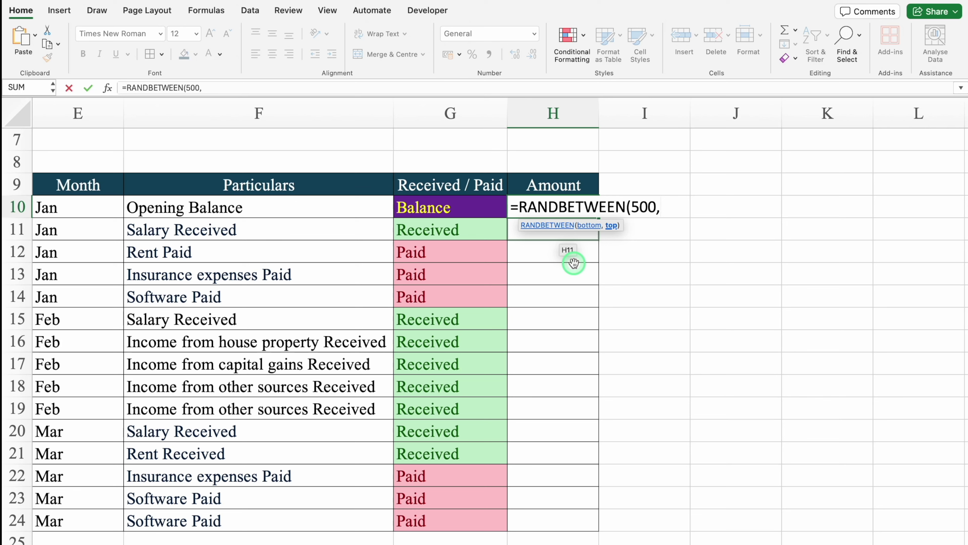
pyautogui.write('5000)')
pyautogui.press('Return')
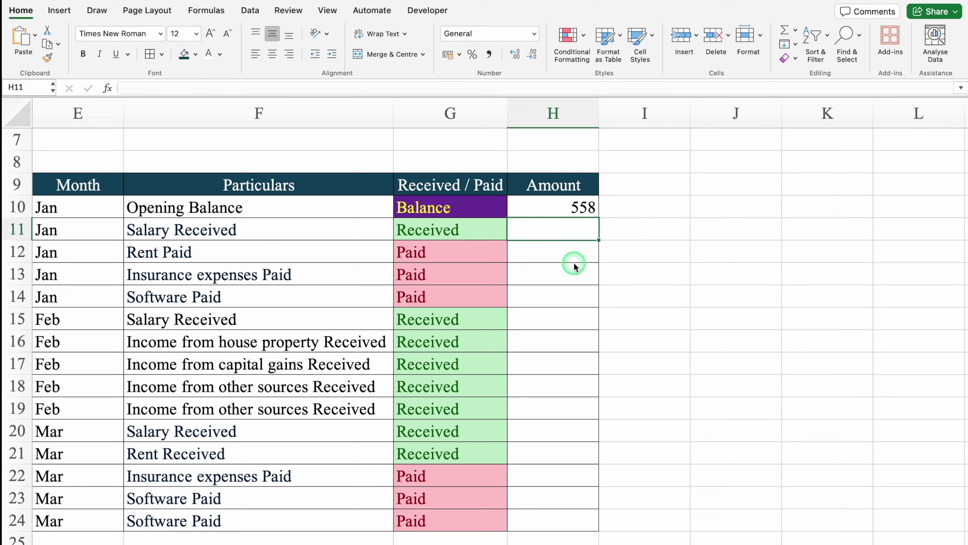
# - Centre the amount in H10 horizontally and fill its formula down to H24
pyautogui.click(559, 210)
pyautogui.click(272, 54)
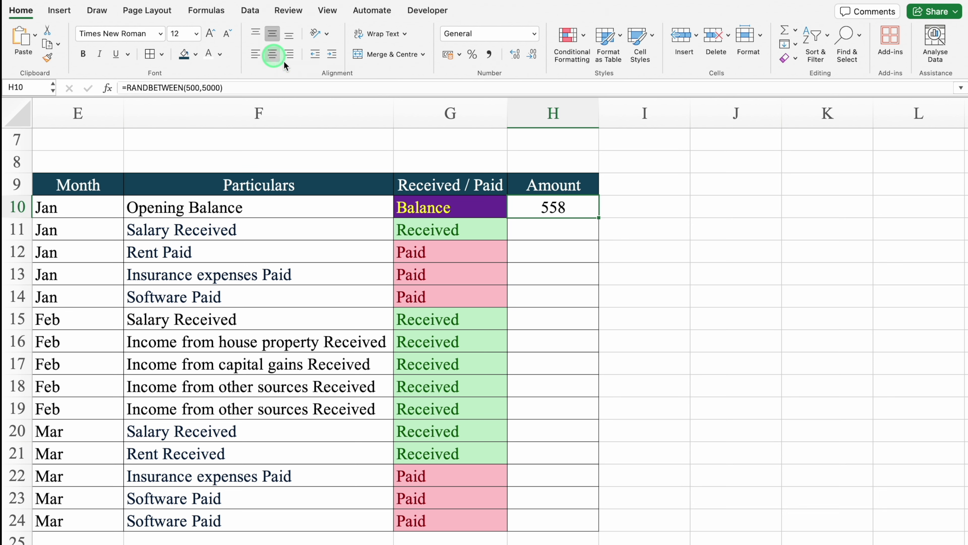
pyautogui.doubleClick(598, 219)
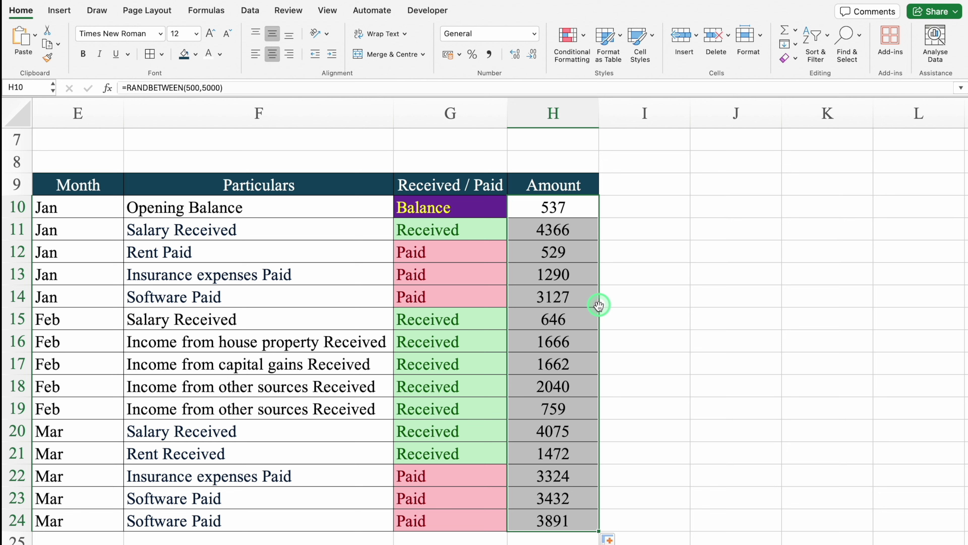
# - Replace the random-number formulas in H10:H24 with their static values by copying and pasting as values
pyautogui.press('super+c')
pyautogui.click(564, 207)
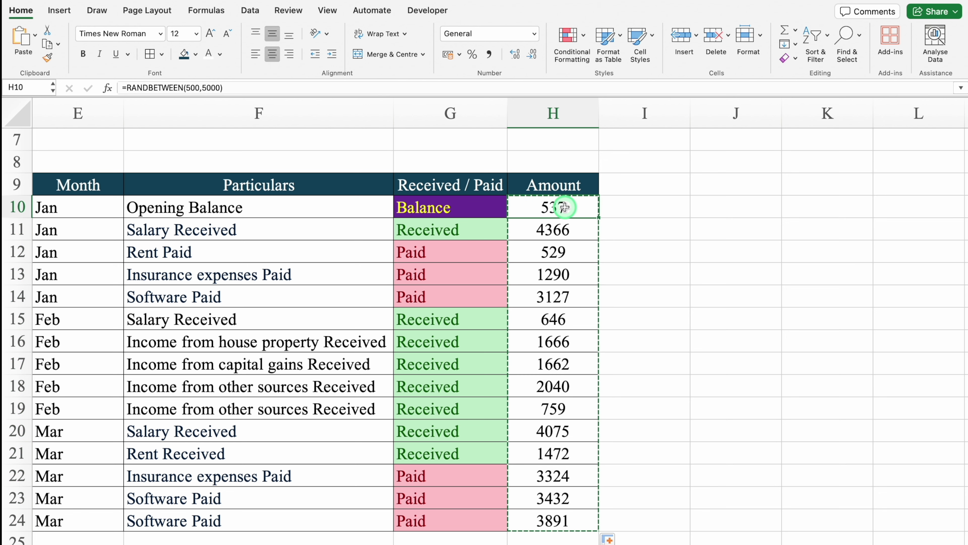
pyautogui.rightClick(564, 207)
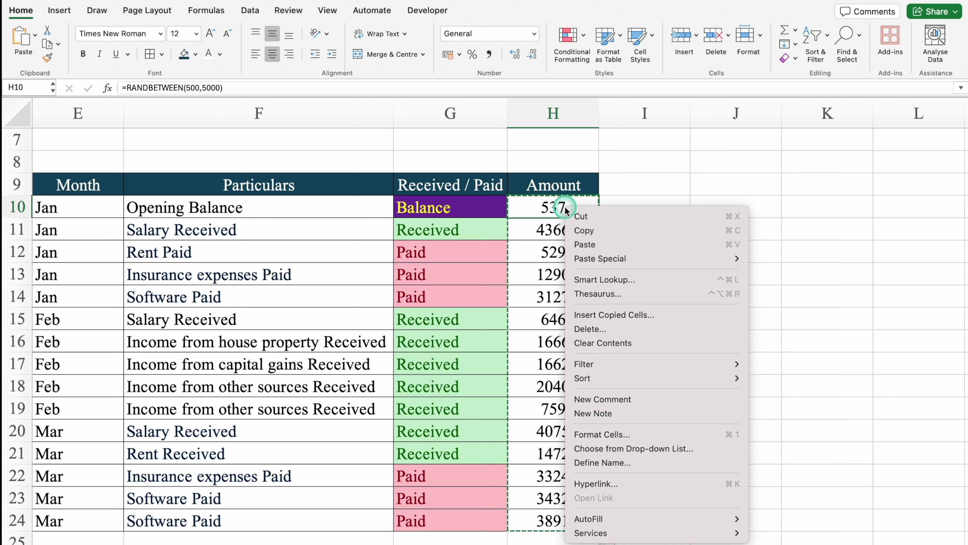
pyautogui.click(663, 258)
pyautogui.click(792, 373)
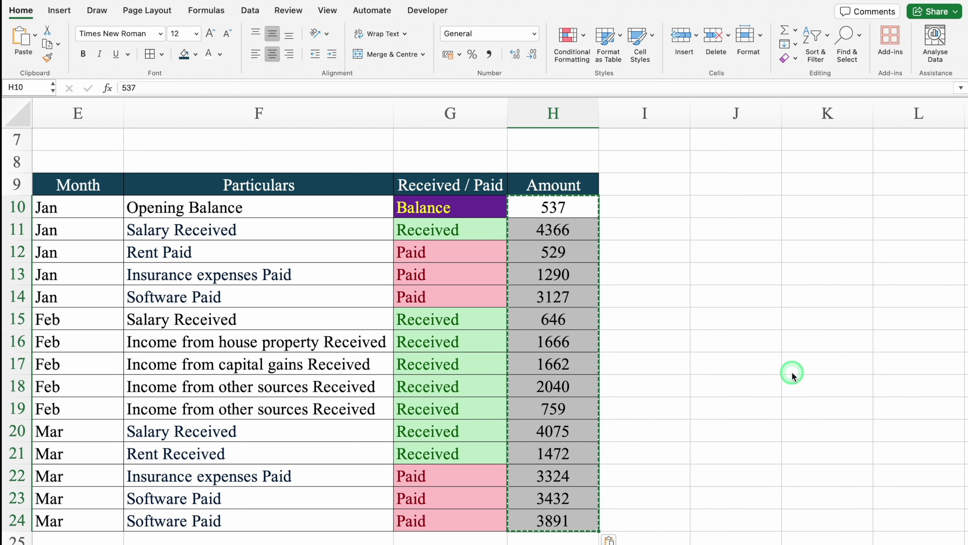
# - Set the Opening Balance amount in H10 to 15000
pyautogui.click(570, 207)
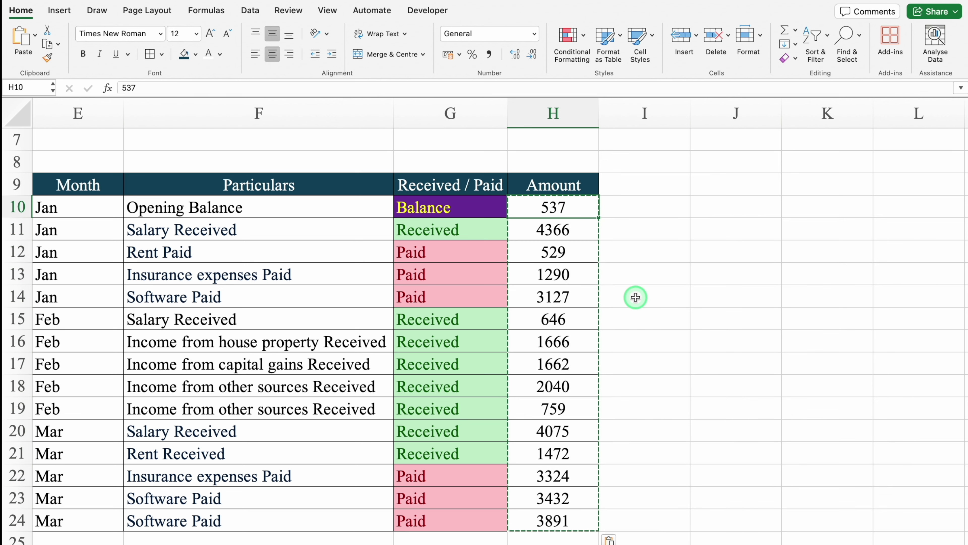
pyautogui.write('1')
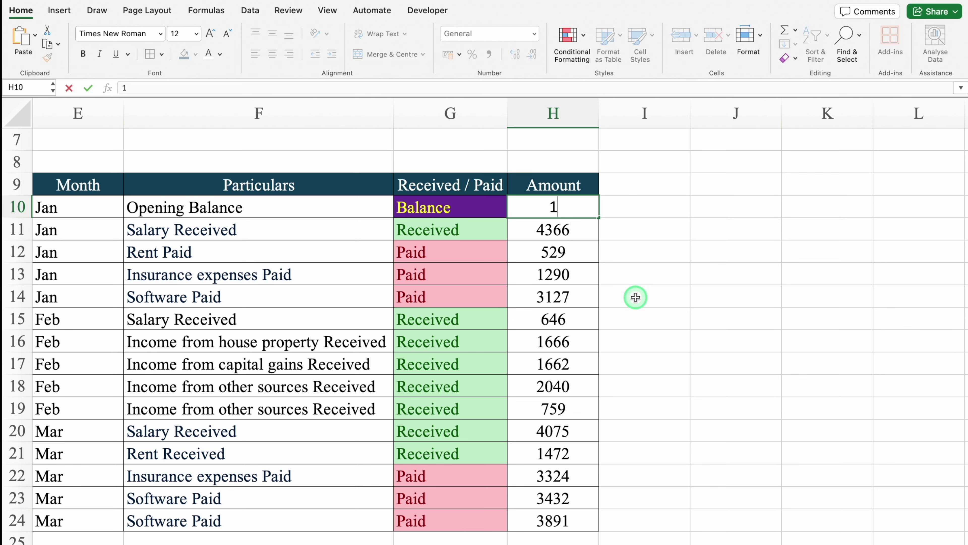
pyautogui.write('5000')
pyautogui.press('Return')
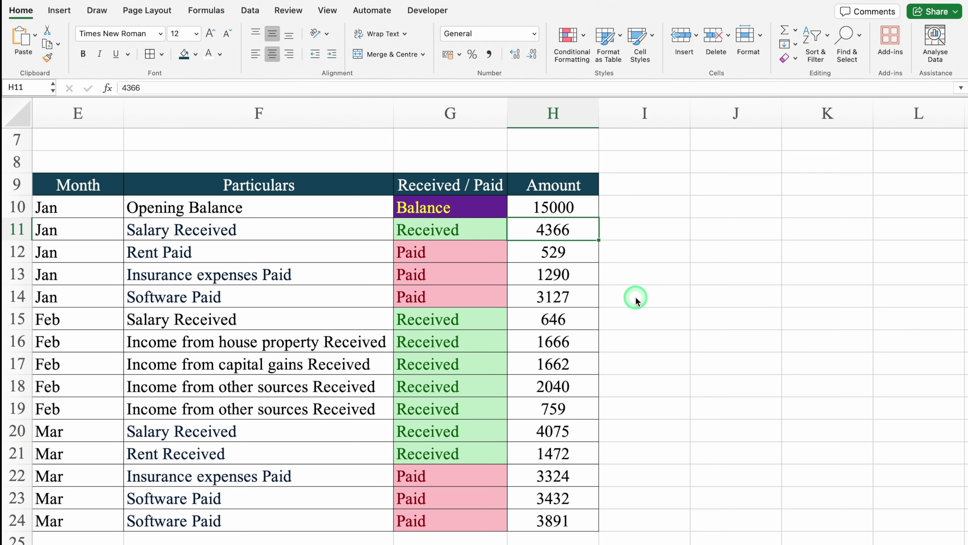
# - Widen column I and enter the heading Income / Expense in I9
pyautogui.press('Right')
pyautogui.press('Right')
pyautogui.press('Right')
pyautogui.press('Right')
pyautogui.press('Right')
pyautogui.press('Right')
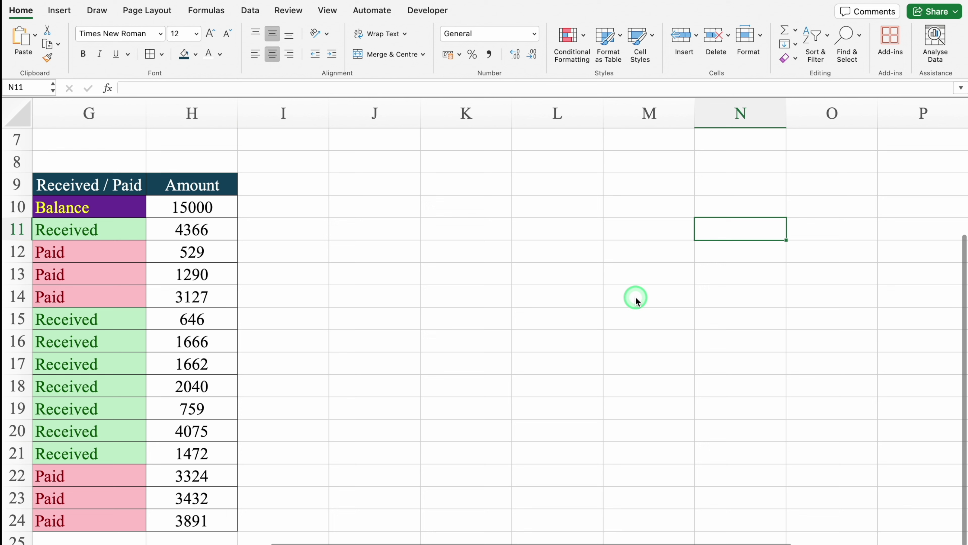
pyautogui.click(282, 187)
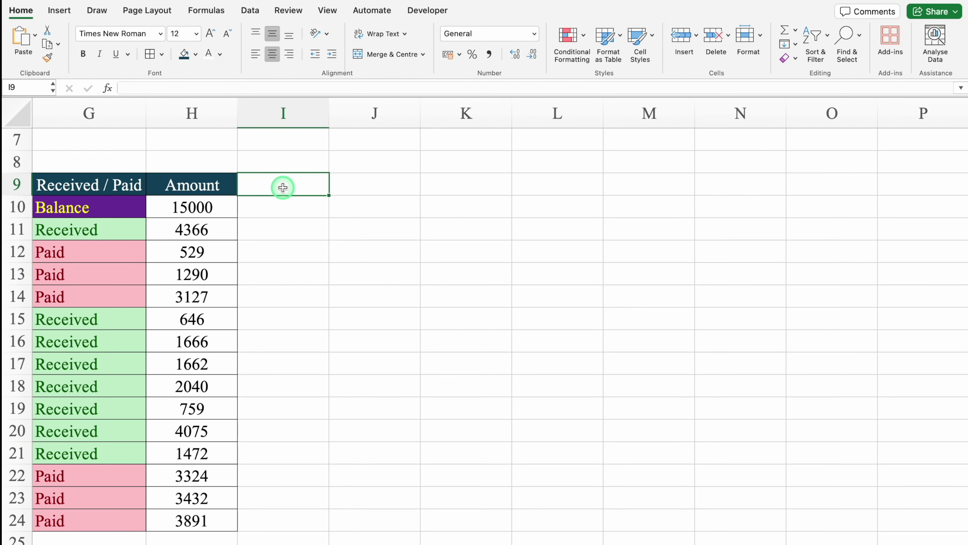
pyautogui.moveTo(329, 113); pyautogui.dragTo(393, 113)
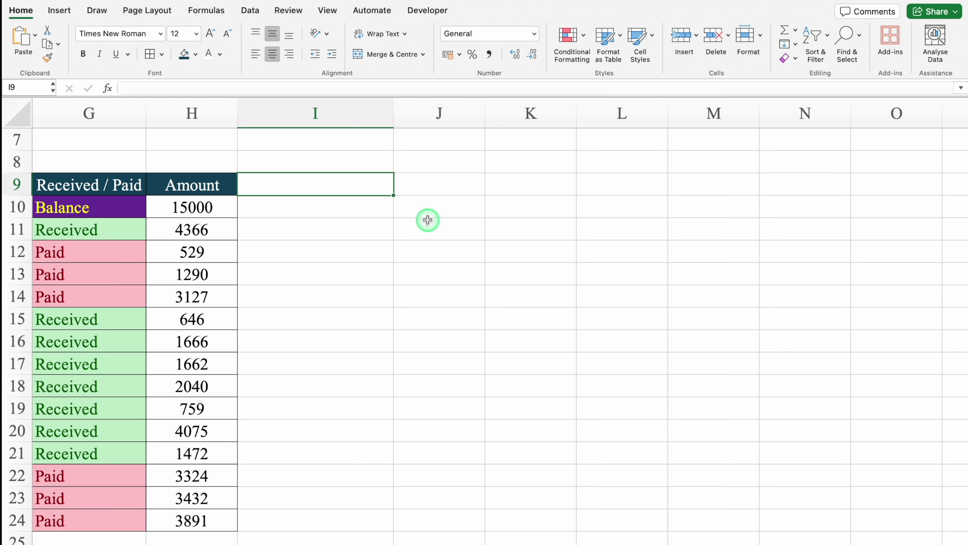
pyautogui.write('Income / Expense')
pyautogui.press('Tab')
# - Enter the heading Debit Amount in J9 and widen columns J and K equally to fit it
pyautogui.write('Debit Amount')
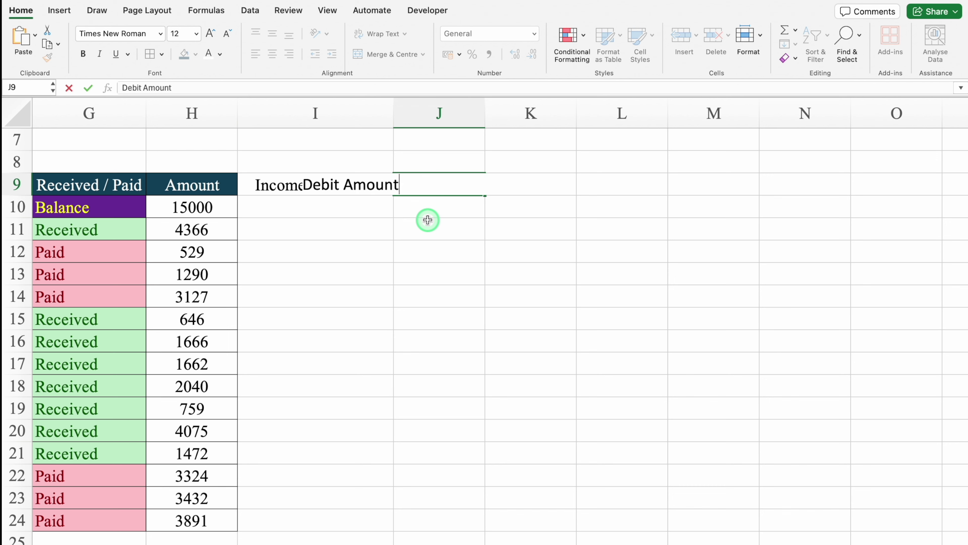
pyautogui.click(451, 107)
pyautogui.moveTo(452, 108); pyautogui.dragTo(611, 113)
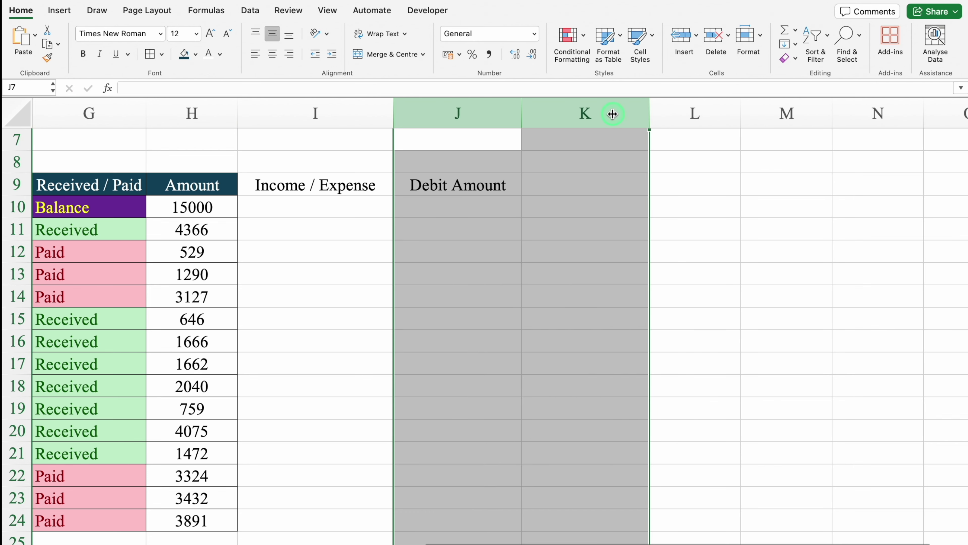
pyautogui.click(495, 185)
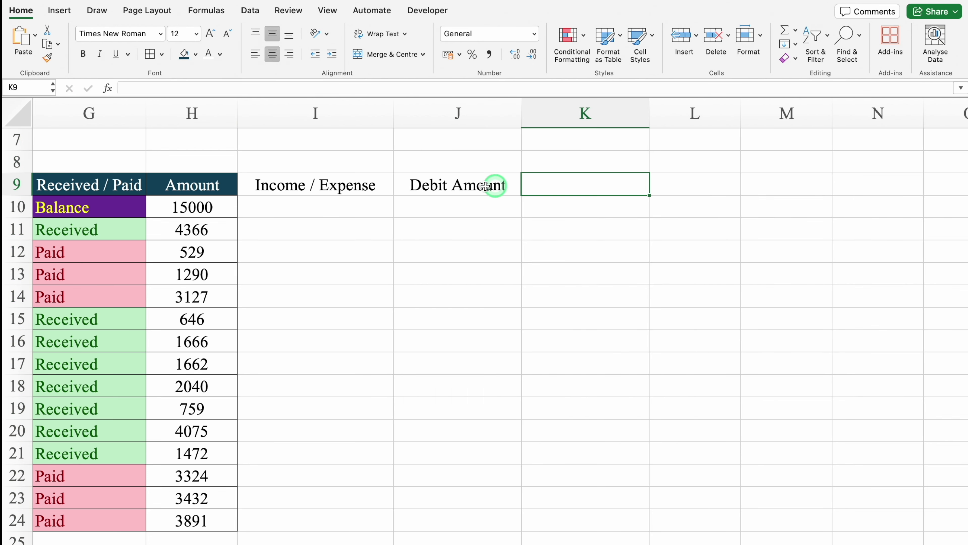
# - Enter the heading Credit Amount in K9 and widen column L to about the same width
pyautogui.click(564, 187)
pyautogui.write('Credit Amount')
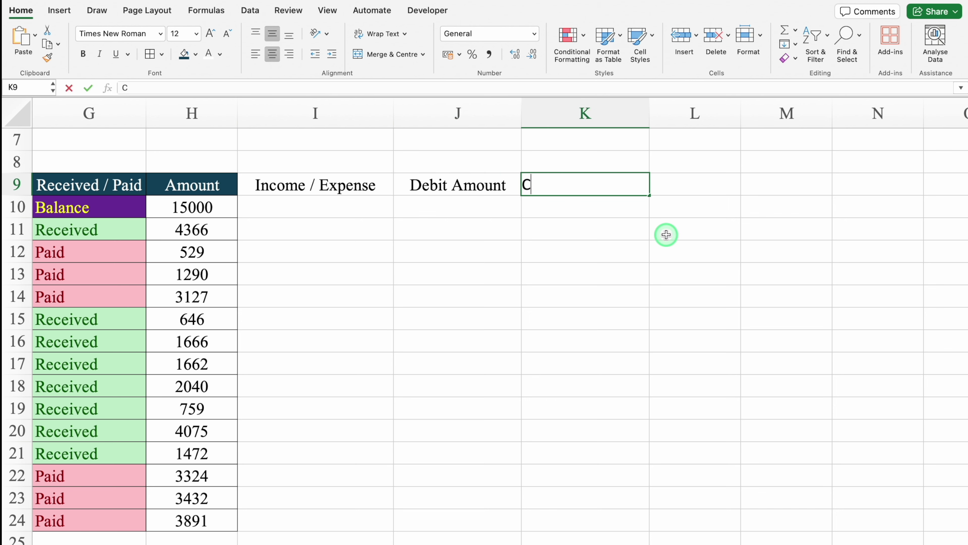
pyautogui.press('Tab')
pyautogui.moveTo(741, 107); pyautogui.dragTo(779, 107)
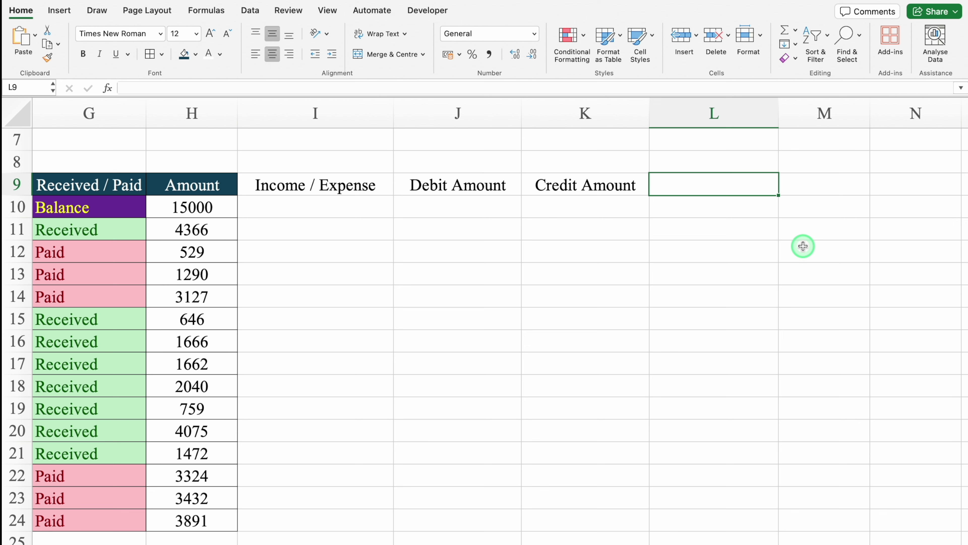
# - Enter the heading Balance Amount in L9
pyautogui.write('Balance')
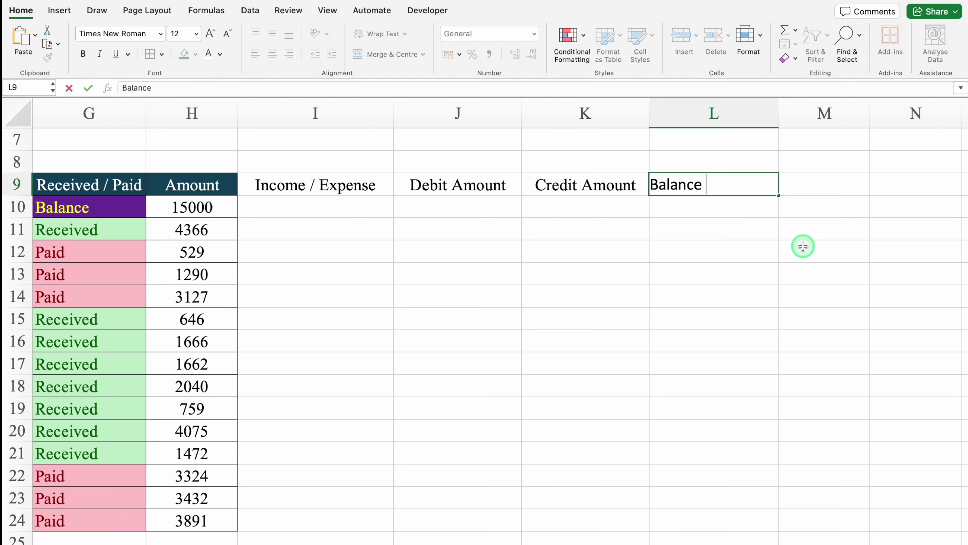
pyautogui.write(' Amount')
pyautogui.click(803, 246)
# - Format the headings in I9:L9 as centred white text on the dark blue fill used by the other table headings
pyautogui.click(330, 189)
pyautogui.press('super+e')
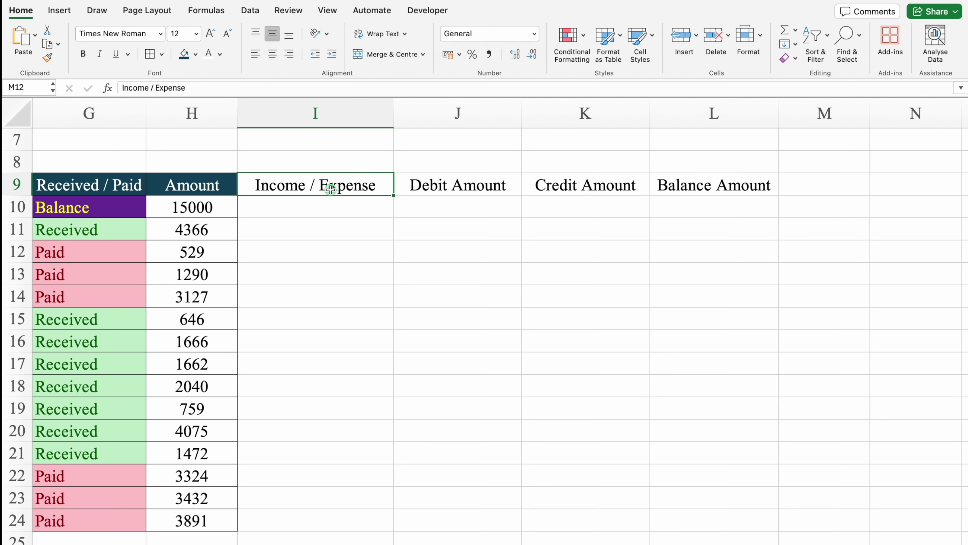
pyautogui.keyDown('shift'); pyautogui.click(591, 191); pyautogui.keyUp('shift')
pyautogui.keyDown('shift'); pyautogui.click(712, 183); pyautogui.keyUp('shift')
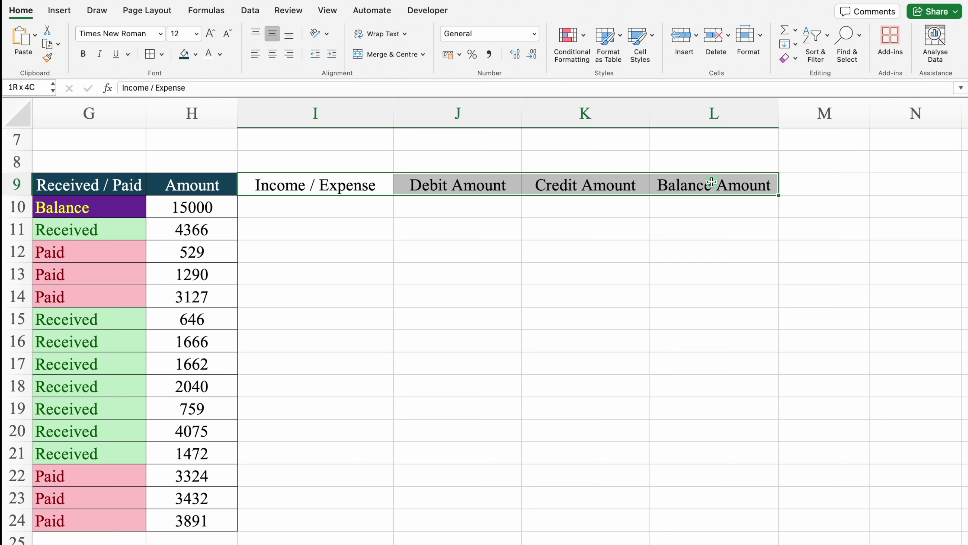
pyautogui.click(183, 57)
pyautogui.click(209, 54)
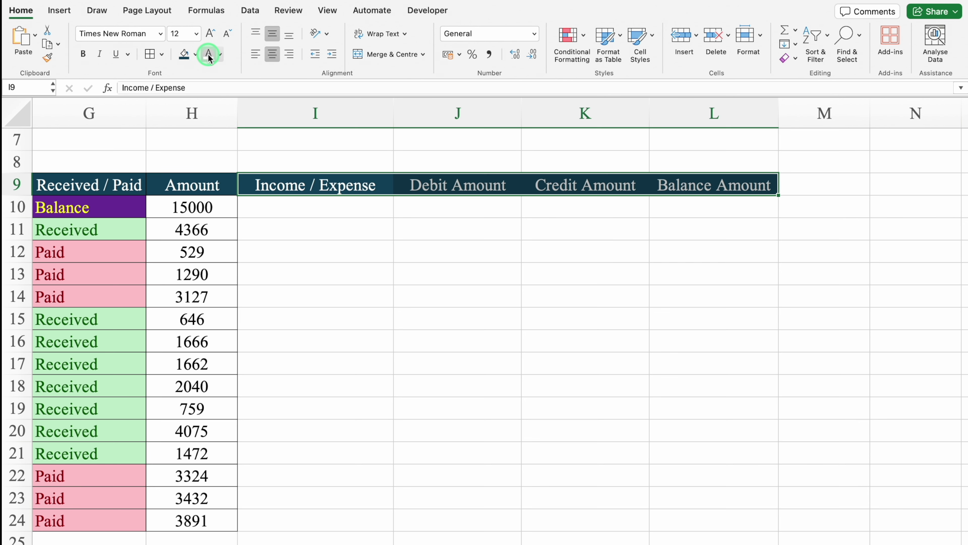
# - Apply borders to all cells in I9:L24
pyautogui.click(304, 184)
pyautogui.moveTo(304, 183)
pyautogui.mouseDown()
pyautogui.moveTo(710, 184)
pyautogui.moveTo(726, 521)
pyautogui.mouseUp()
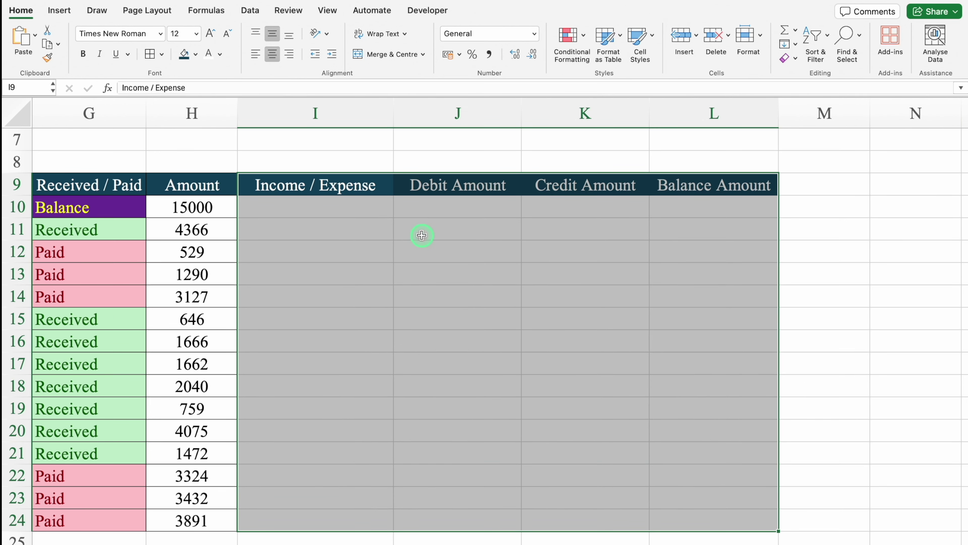
pyautogui.click(151, 55)
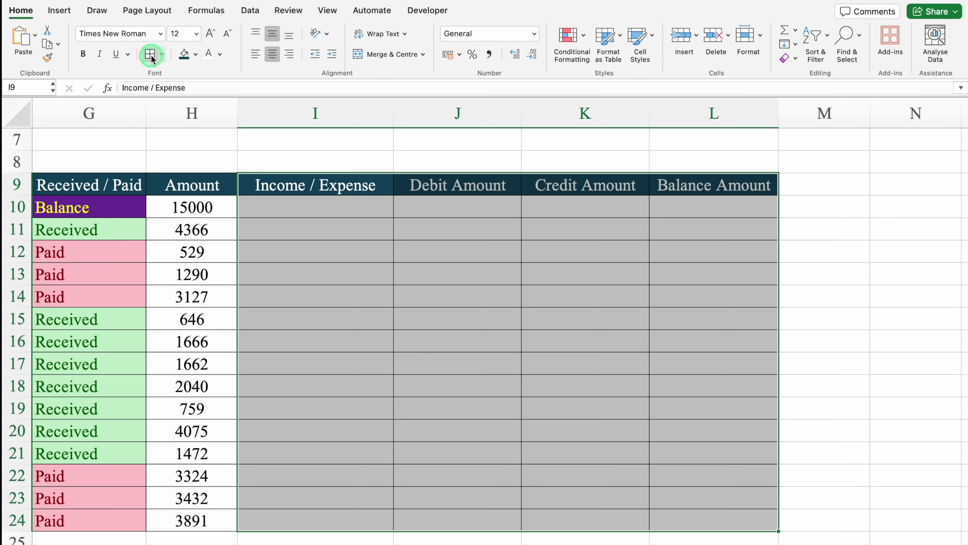
pyautogui.click(328, 210)
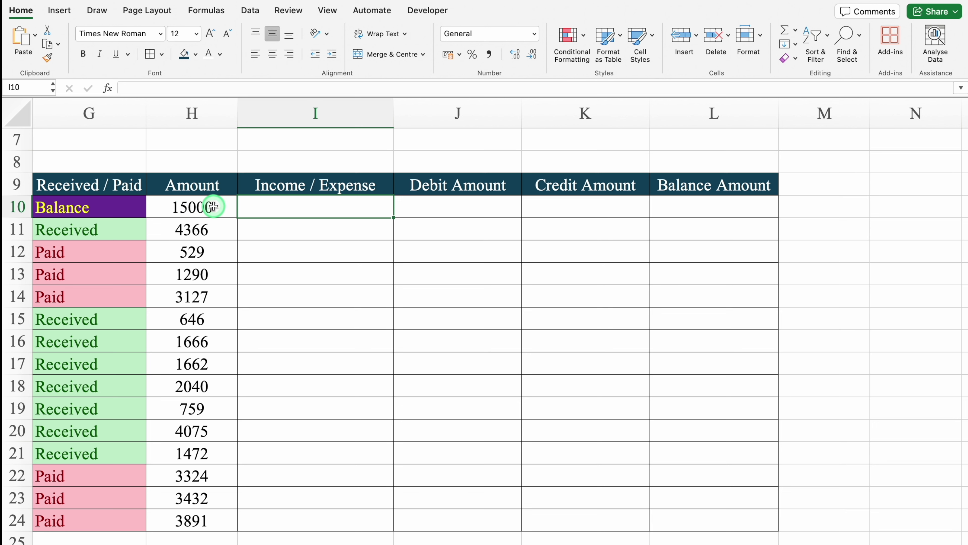
pyautogui.click(461, 207)
pyautogui.click(570, 208)
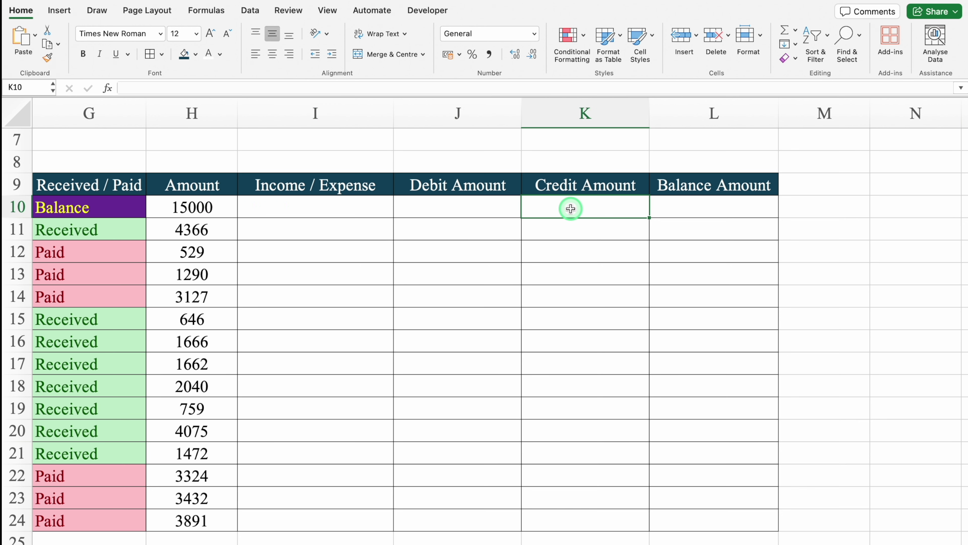
# - Start an IF formula in I10 with the logical test G10="Balance"
pyautogui.click(351, 210)
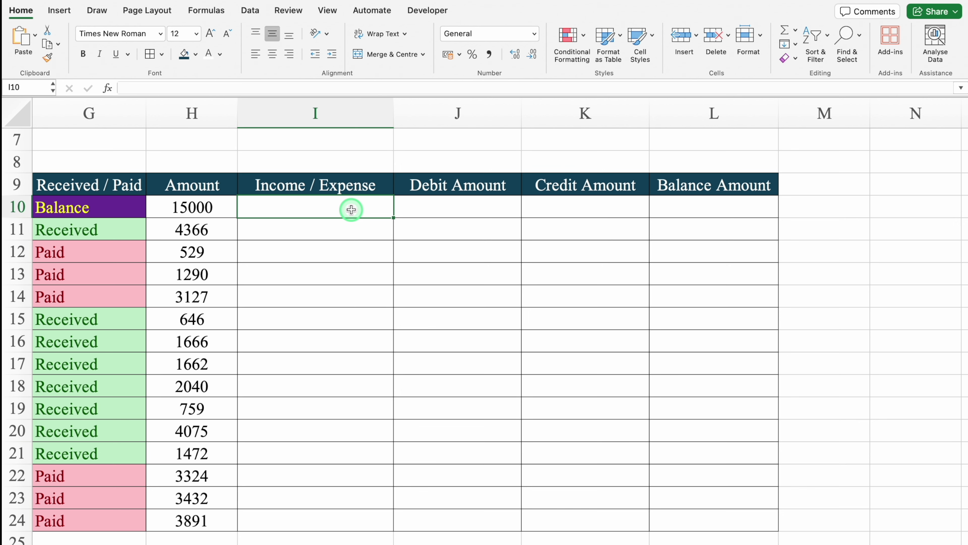
pyautogui.write('=if')
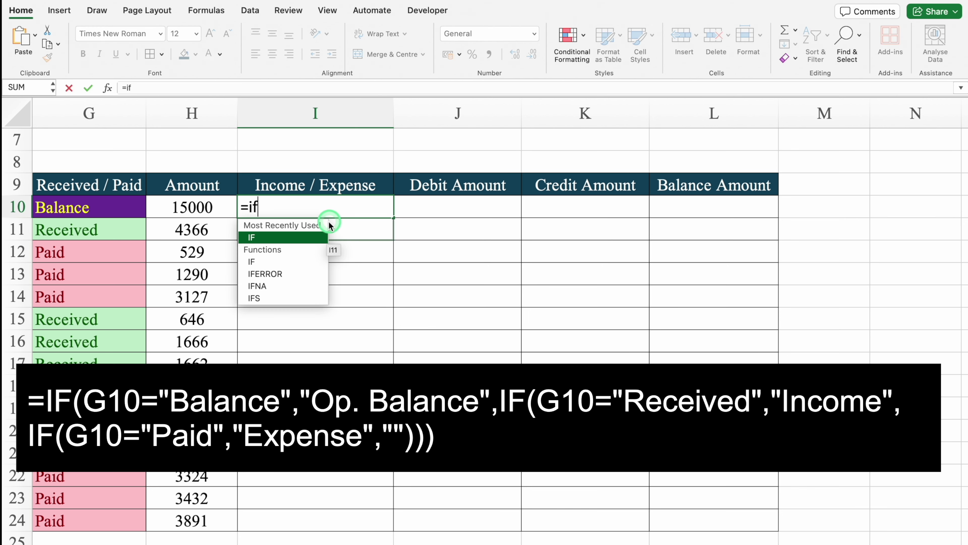
pyautogui.doubleClick(306, 238)
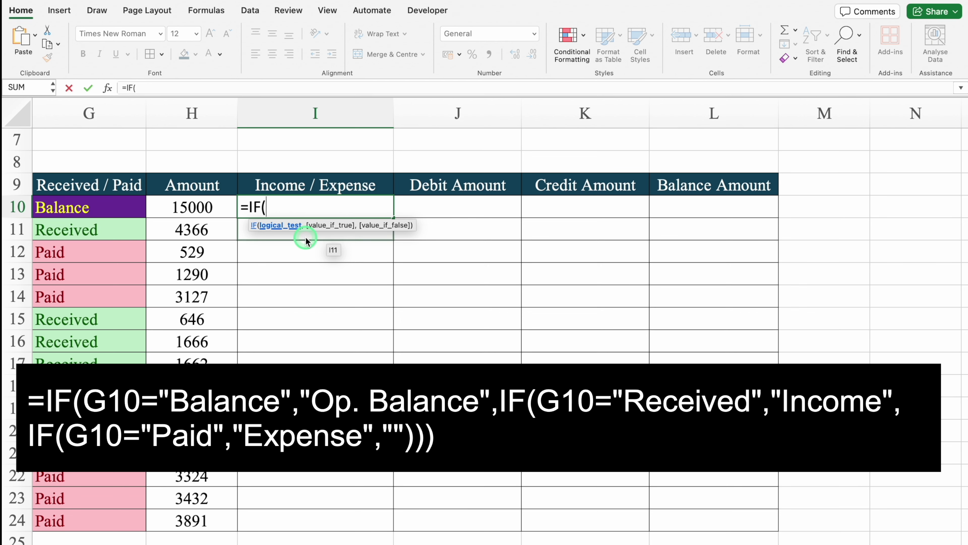
pyautogui.moveTo(474, 542); pyautogui.dragTo(433, 542)
pyautogui.click(176, 207)
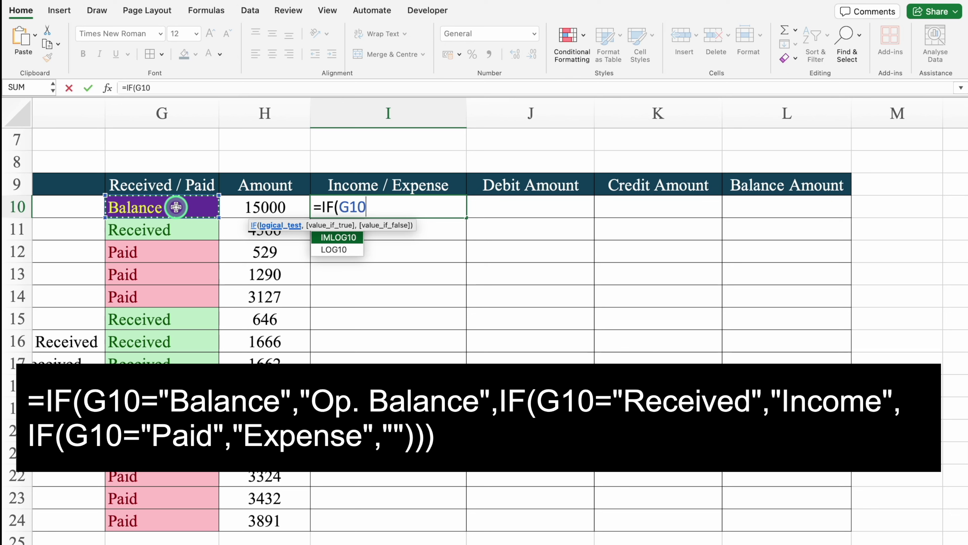
pyautogui.write('="')
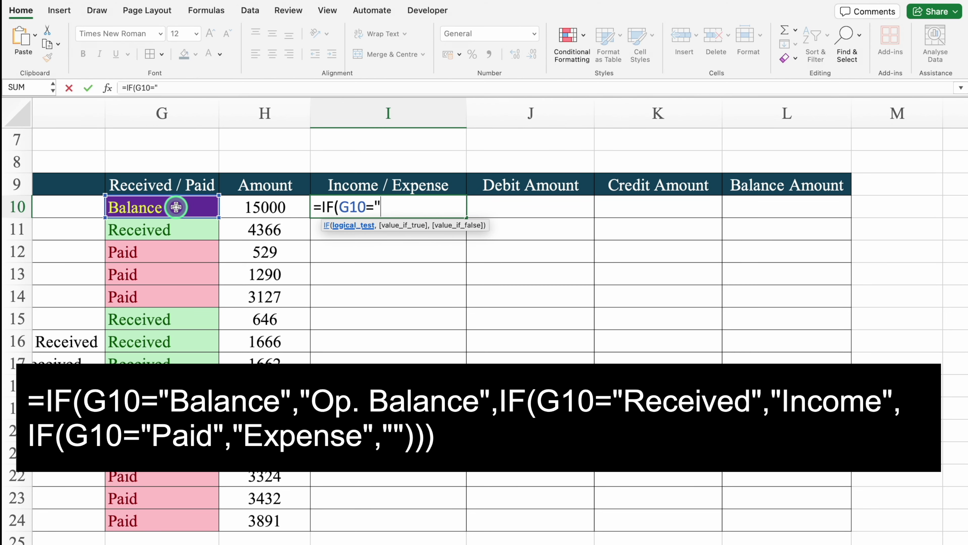
pyautogui.write('Balance"')
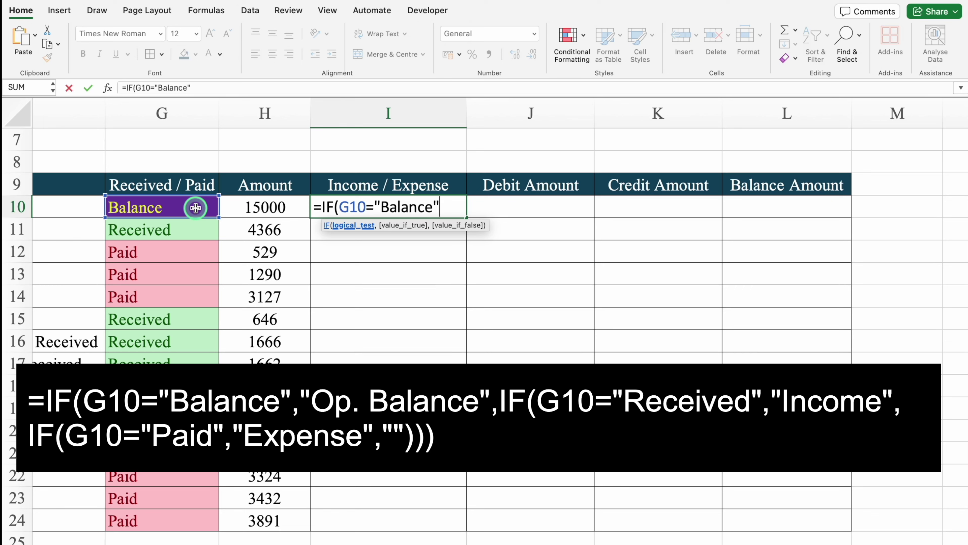
pyautogui.write(',')
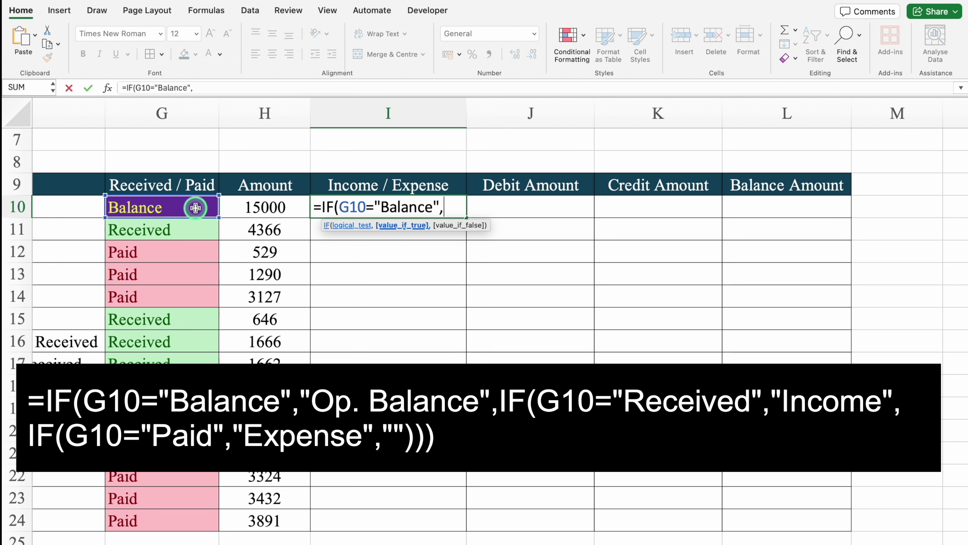
# - Enter "Opening Balance" as the value if true and shorten it to "Op. Balance"
pyautogui.write('"Opening Balance')
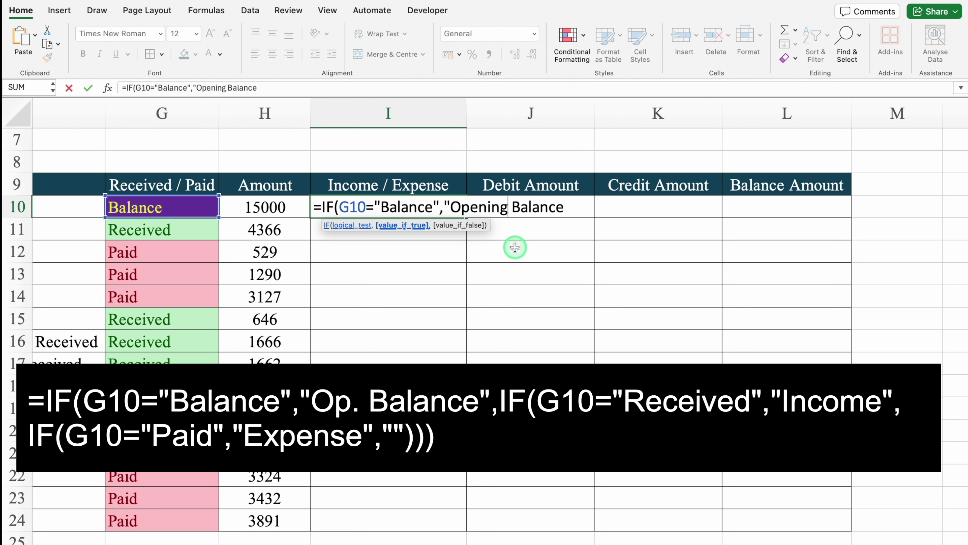
pyautogui.press('Left')
pyautogui.press('Left')
pyautogui.press('Left')
pyautogui.press('Left')
pyautogui.press('Left')
pyautogui.press('Left')
pyautogui.press('Left')
pyautogui.press('Left')
pyautogui.press('BackSpace')
pyautogui.press('BackSpace')
pyautogui.press('BackSpace')
pyautogui.press('BackSpace')
pyautogui.press('BackSpace')
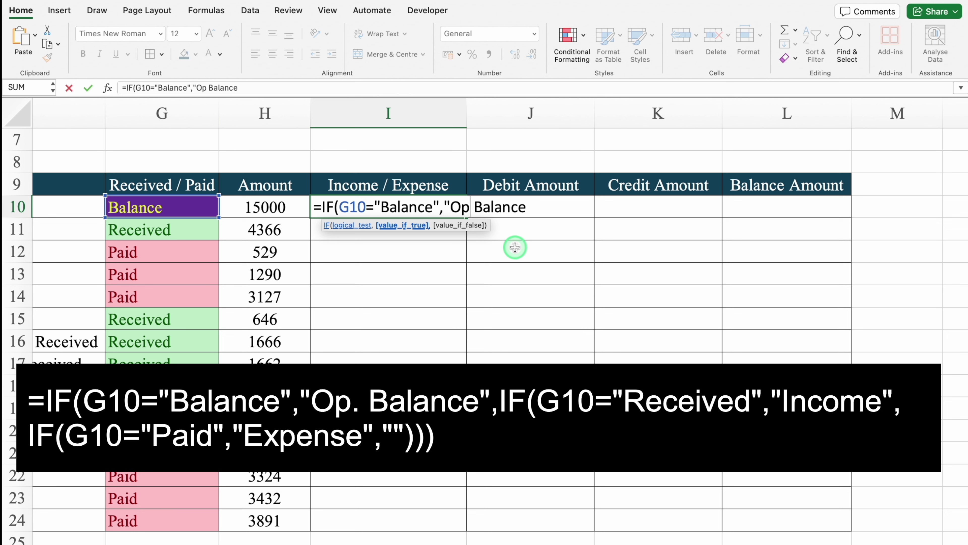
pyautogui.write('.')
pyautogui.press('Right')
pyautogui.press('Right')
pyautogui.press('Right')
pyautogui.press('Right')
pyautogui.press('Right')
pyautogui.press('Right')
pyautogui.press('Right')
pyautogui.press('Right')
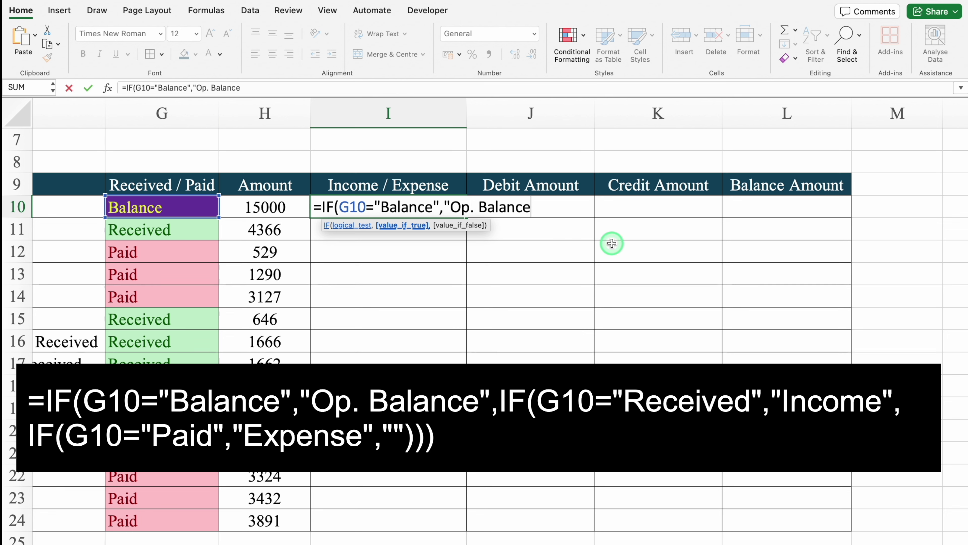
pyautogui.write('",')
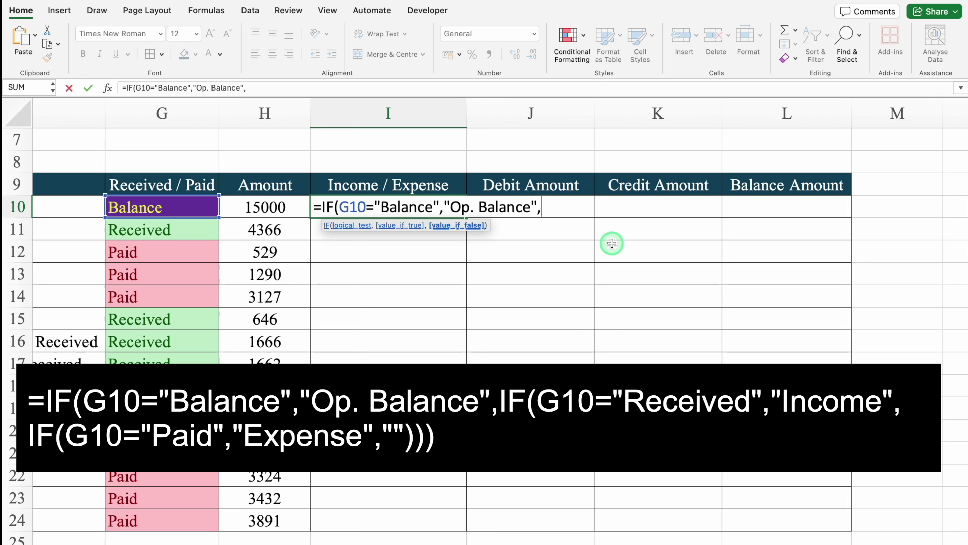
# - Nest a second IF in the I10 formula that returns "Income" when G10="Received"
pyautogui.write('if')
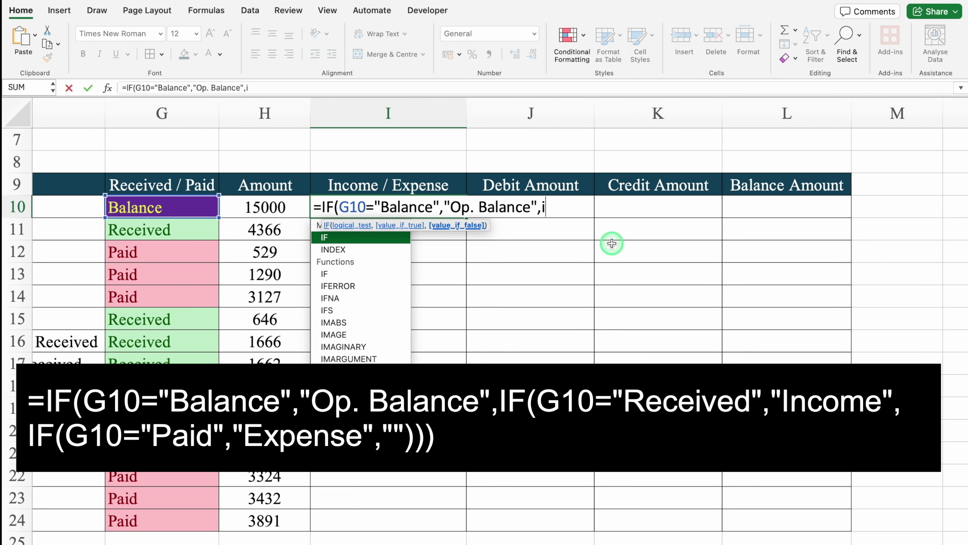
pyautogui.doubleClick(388, 243)
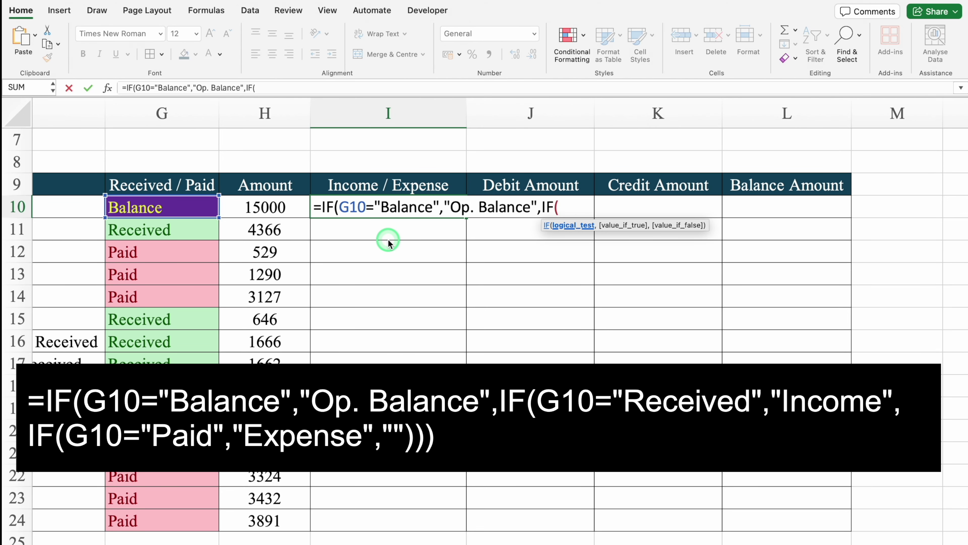
pyautogui.click(185, 207)
pyautogui.write('=')
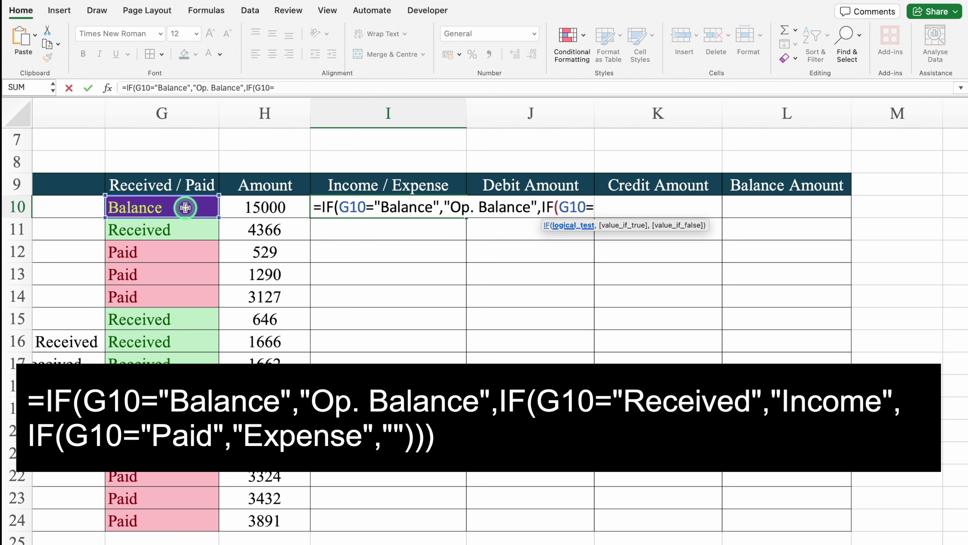
pyautogui.write('"Received"')
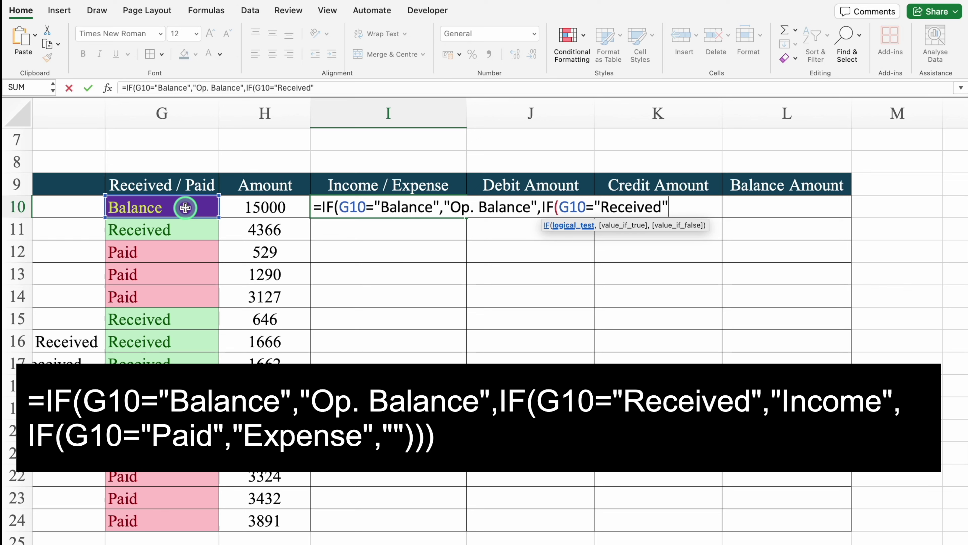
pyautogui.write(',"')
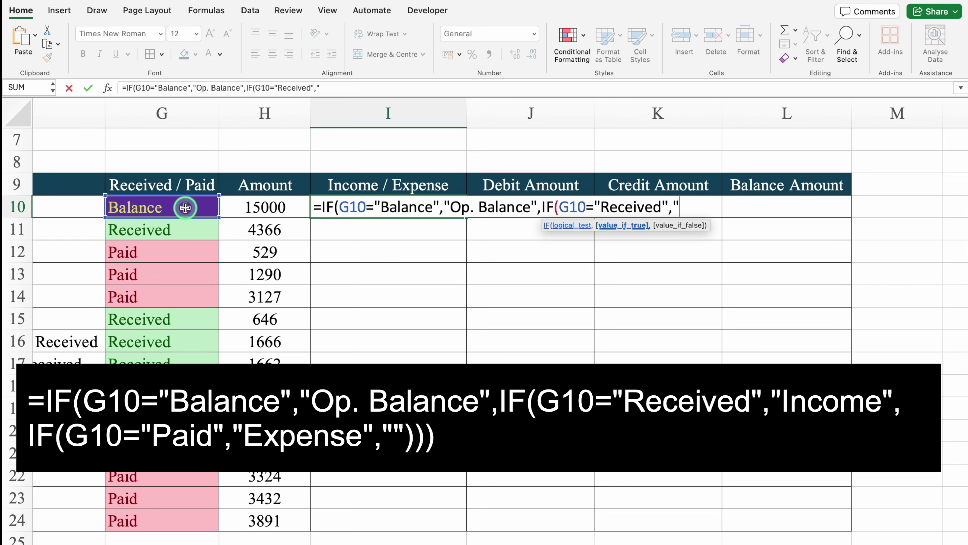
pyautogui.write('Income"')
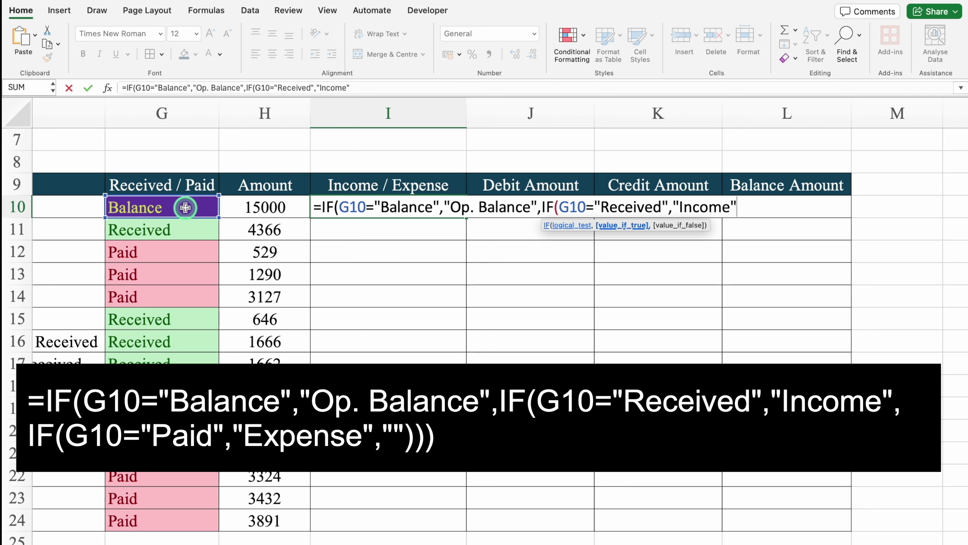
pyautogui.write(',')
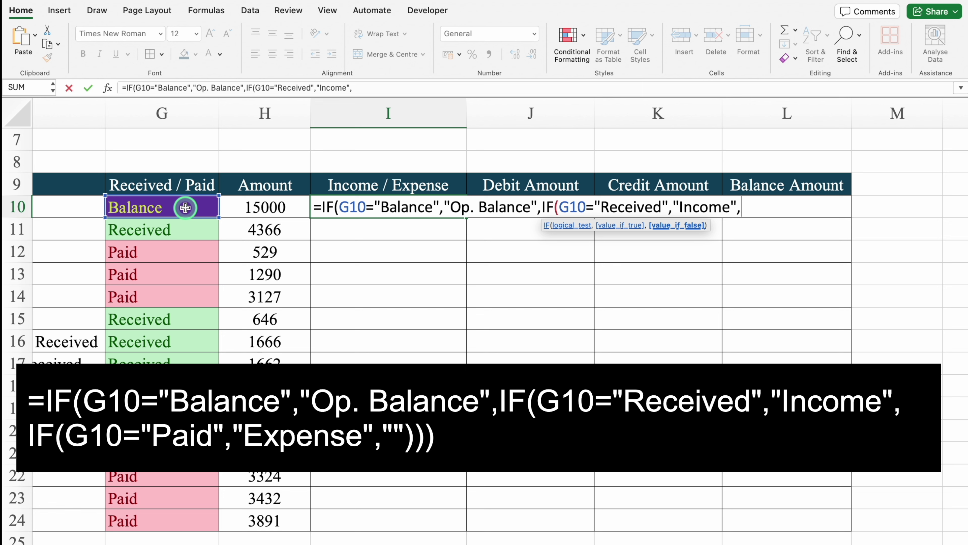
# - Nest a third IF that returns "Expense" when G10="Paid" and otherwise empty text "", then complete the I10 formula
pyautogui.write('if')
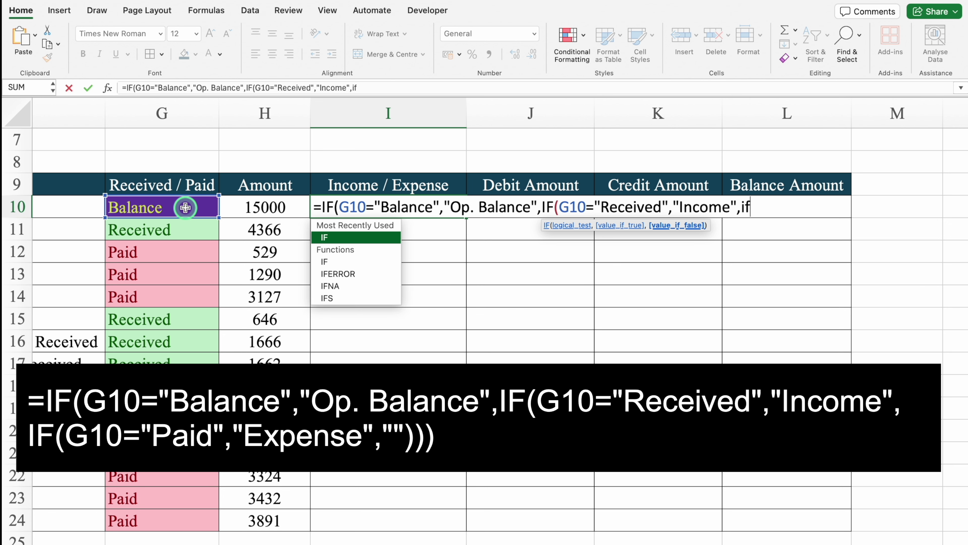
pyautogui.doubleClick(370, 238)
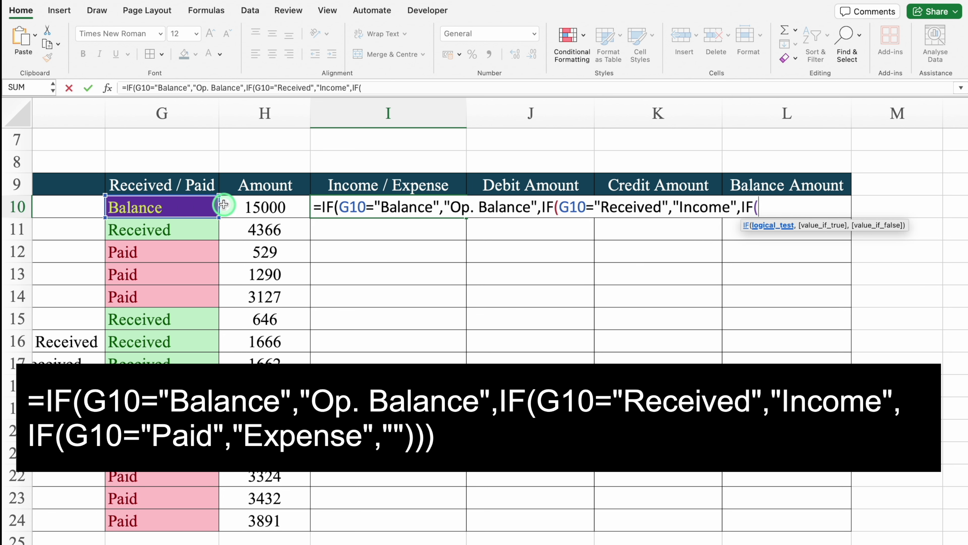
pyautogui.click(190, 204)
pyautogui.write('=')
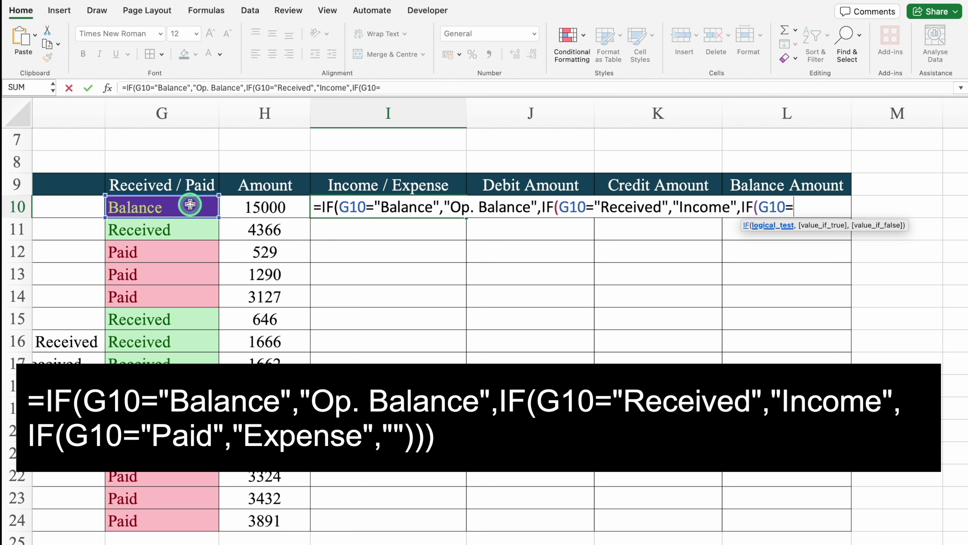
pyautogui.write('"Paid",')
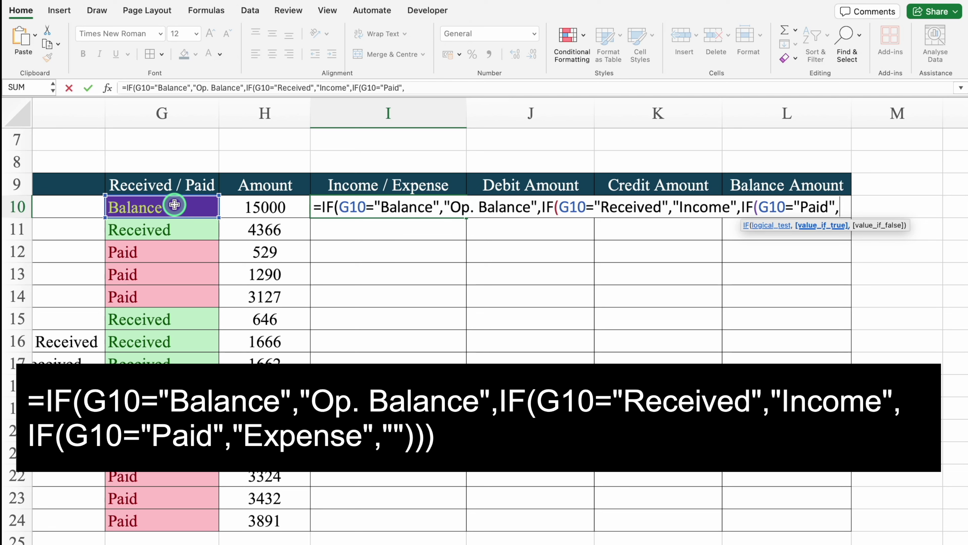
pyautogui.write('"Expense')
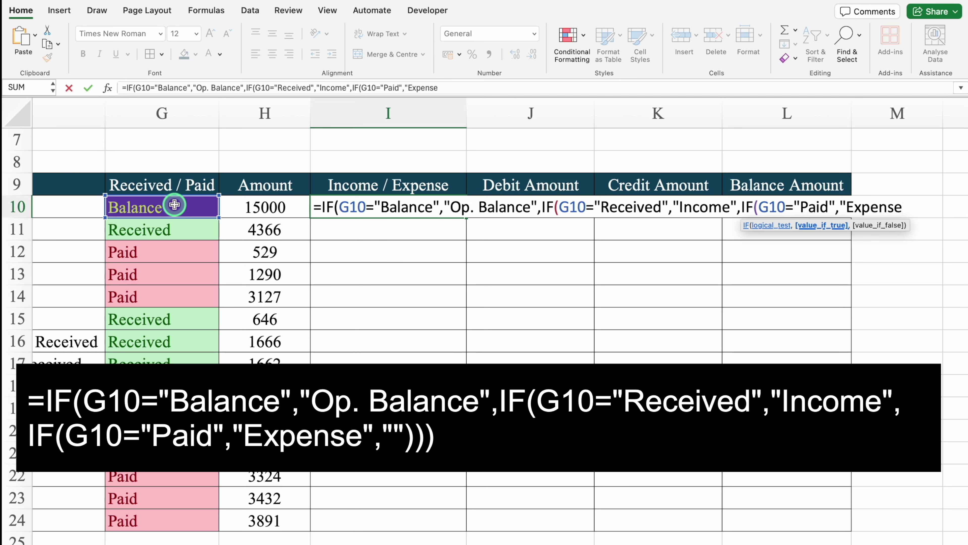
pyautogui.write('",')
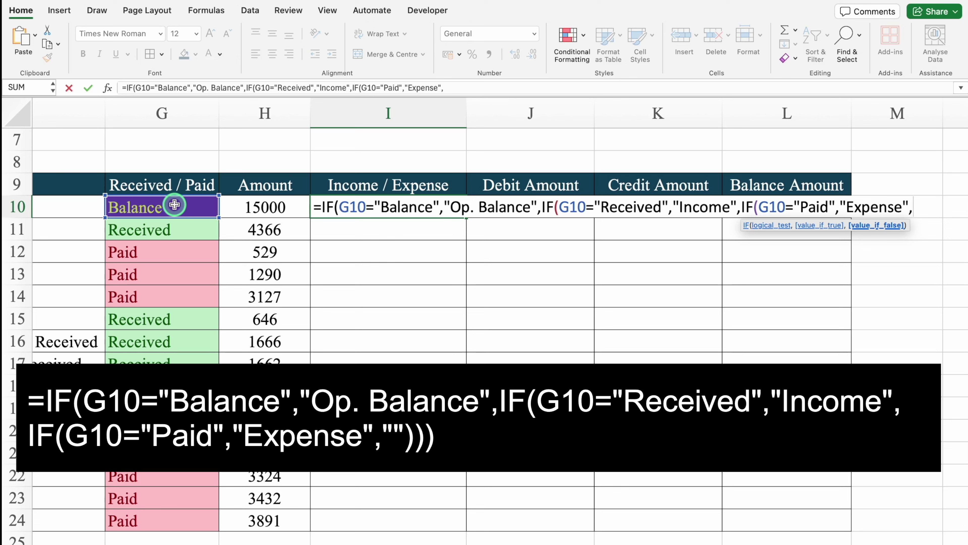
pyautogui.write('"")))')
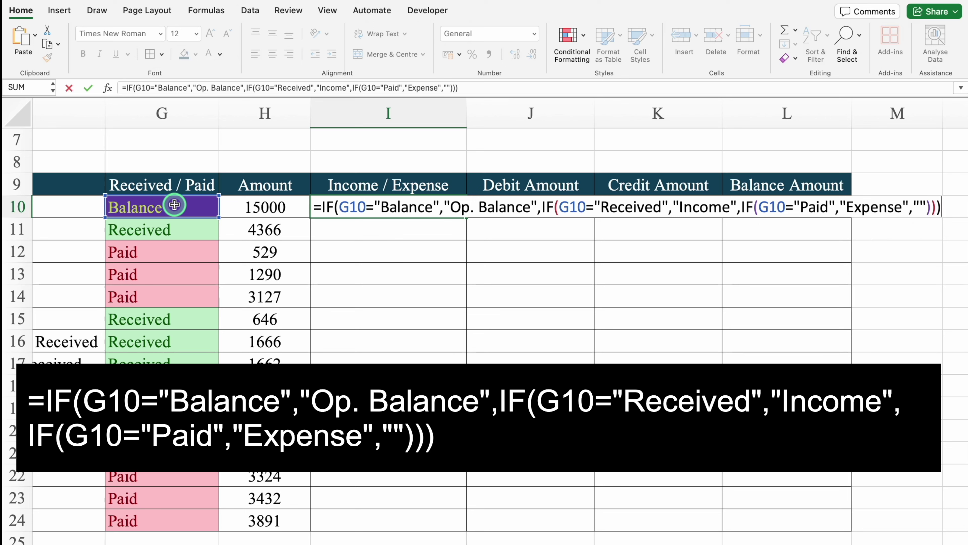
pyautogui.press('Return')
# - Fill the Income / Expense formula from I10 down to I24
pyautogui.click(410, 206)
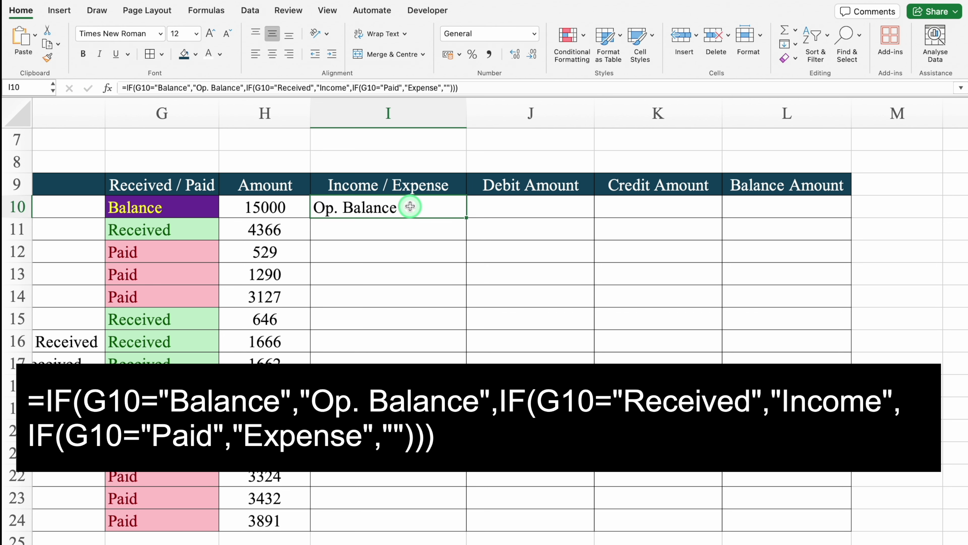
pyautogui.doubleClick(466, 218)
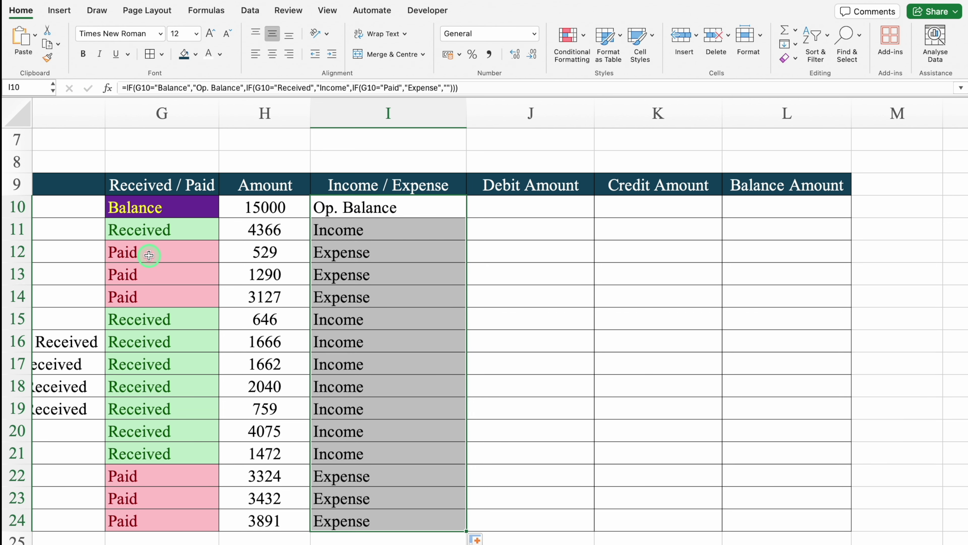
# - Compare the Received / Paid entries with the Income / Expense results in rows 12 and 11
pyautogui.click(148, 255)
pyautogui.click(370, 252)
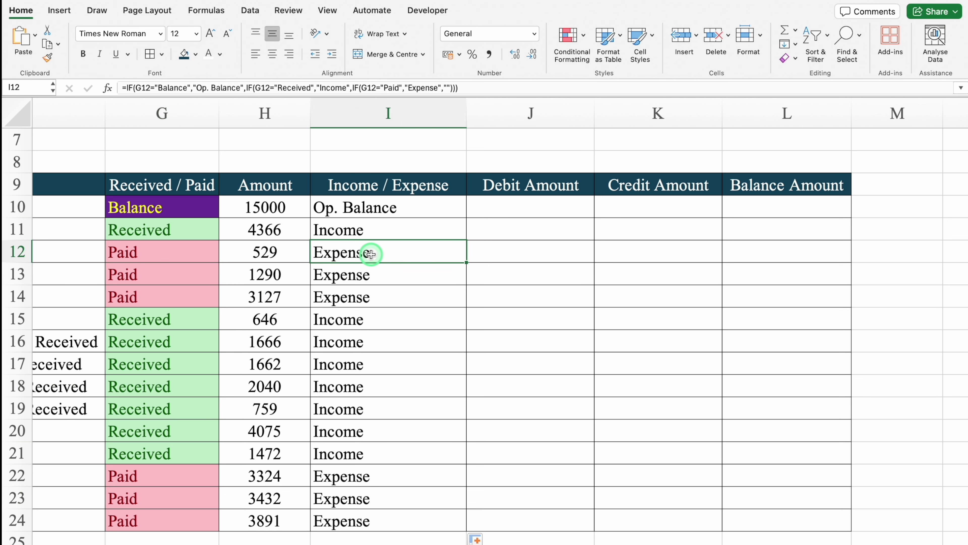
pyautogui.click(196, 228)
pyautogui.click(386, 229)
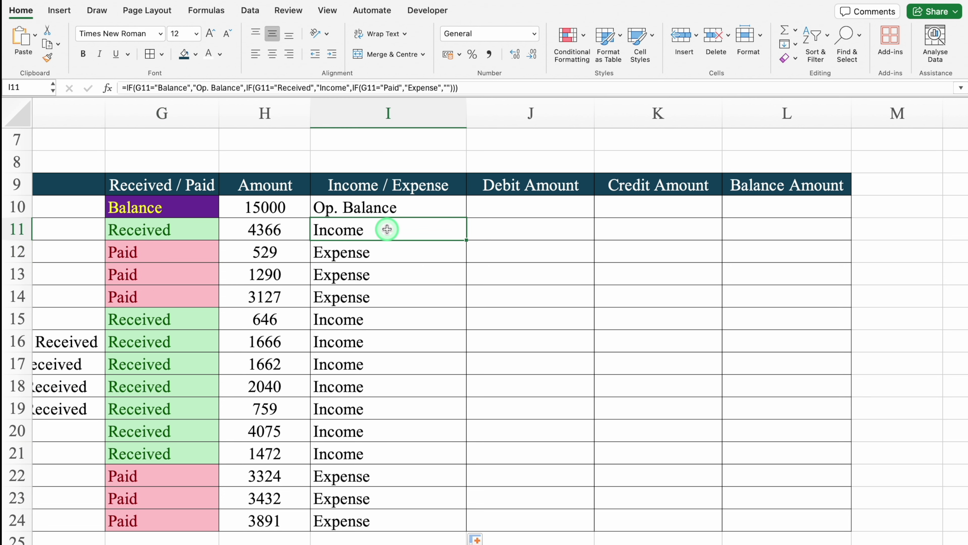
pyautogui.hscroll(-5, 458, 221)
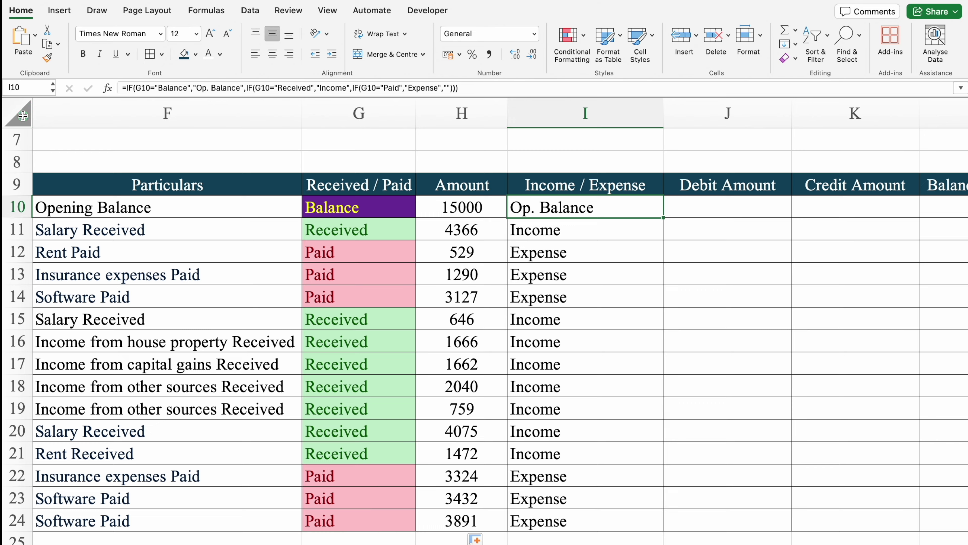
# - Create an Equal To highlight rule for the whole sheet with the comparison value "Op. Balance"
pyautogui.click(23, 115)
pyautogui.click(24, 16)
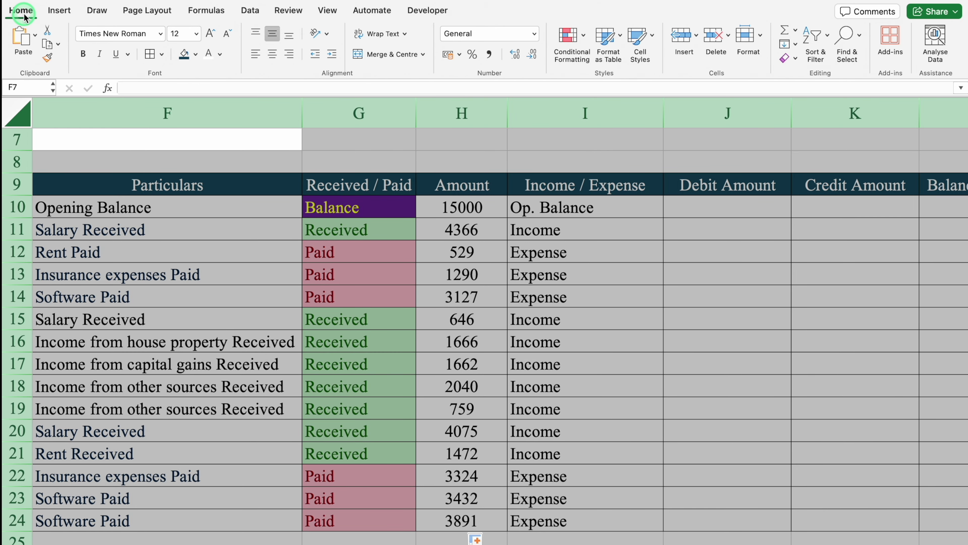
pyautogui.click(578, 36)
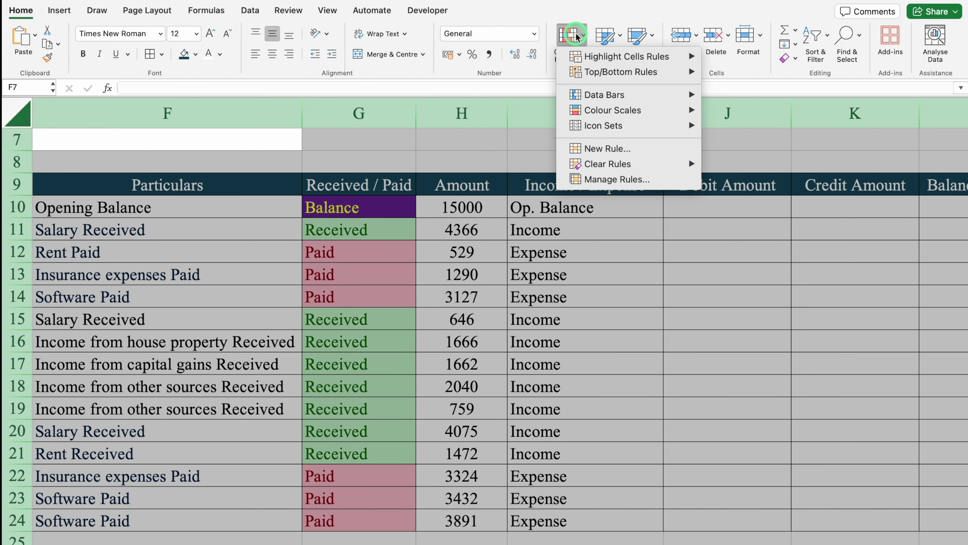
pyautogui.click(641, 56)
pyautogui.click(754, 106)
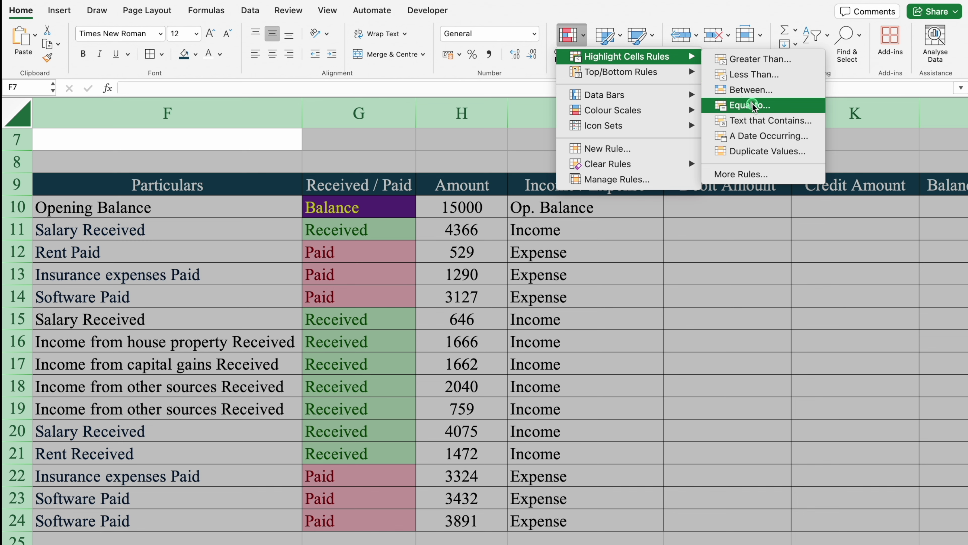
pyautogui.click(572, 175)
pyautogui.click(676, 252)
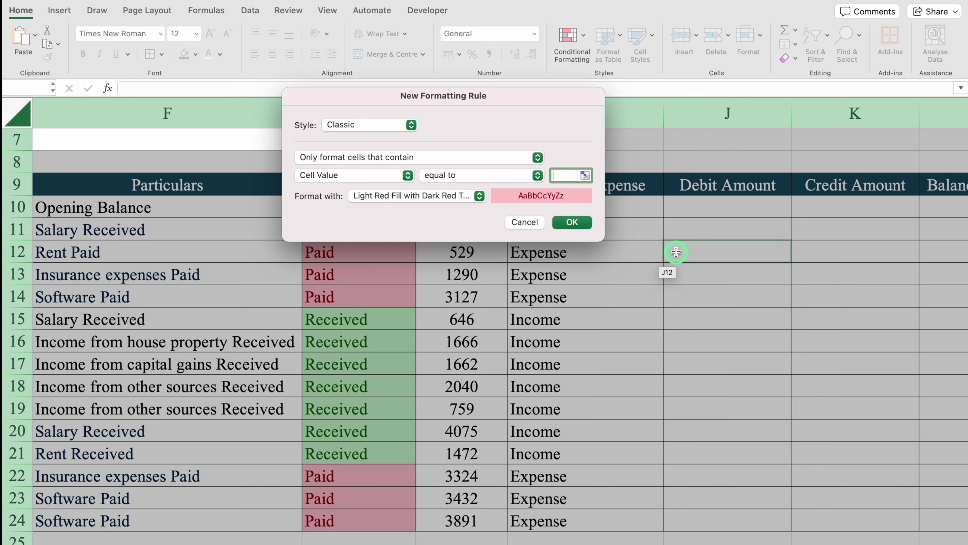
pyautogui.write('Op')
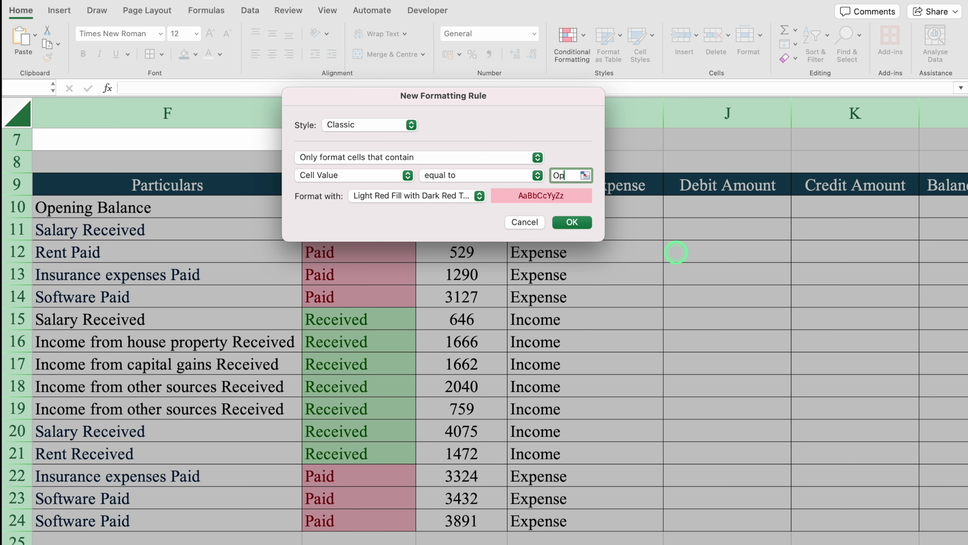
pyautogui.write('. Balance')
# - Give the "Op. Balance" rule a customised format with a standard purple background fill
pyautogui.click(479, 196)
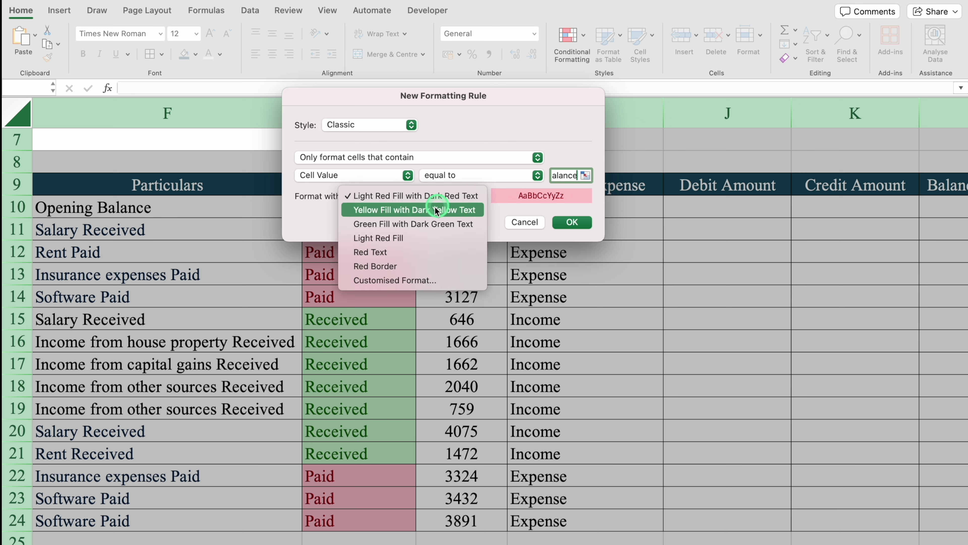
pyautogui.click(412, 280)
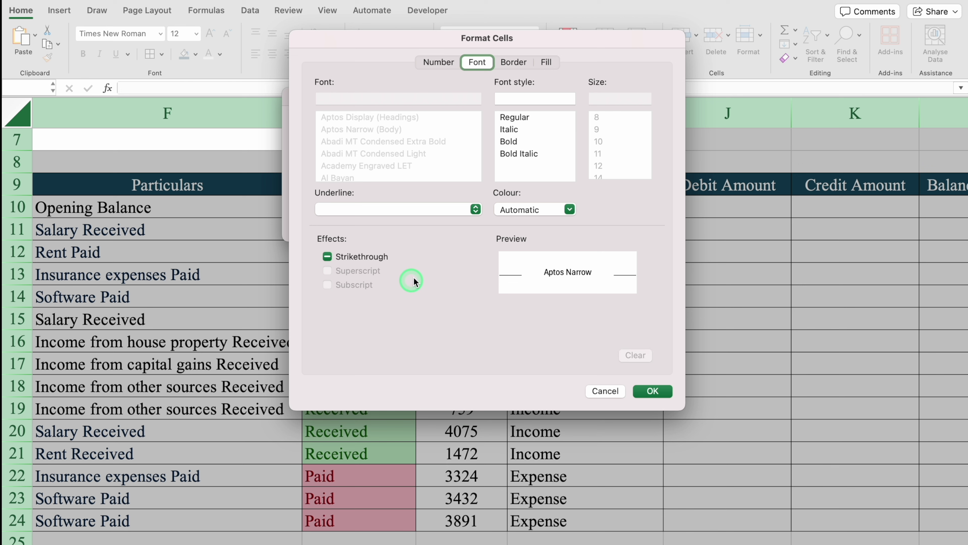
pyautogui.click(547, 62)
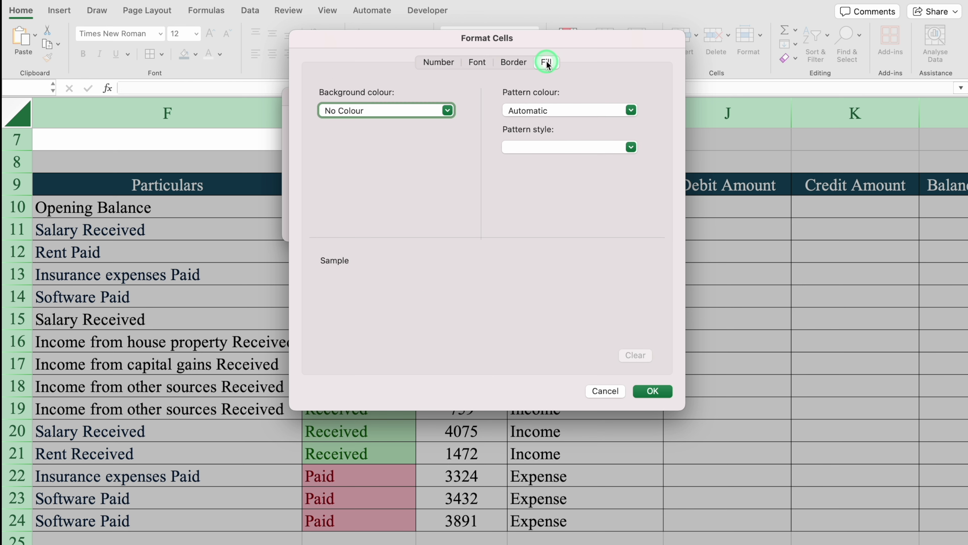
pyautogui.click(448, 110)
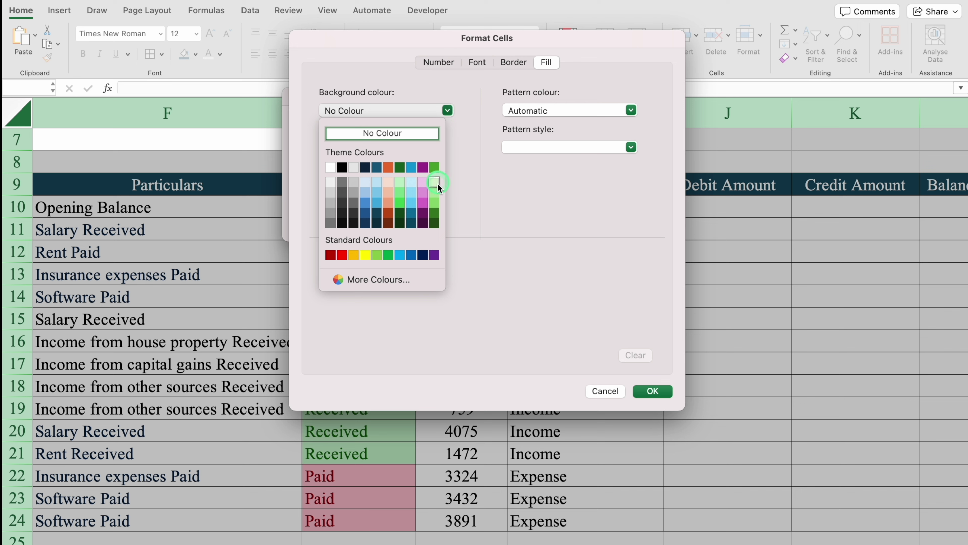
pyautogui.click(435, 254)
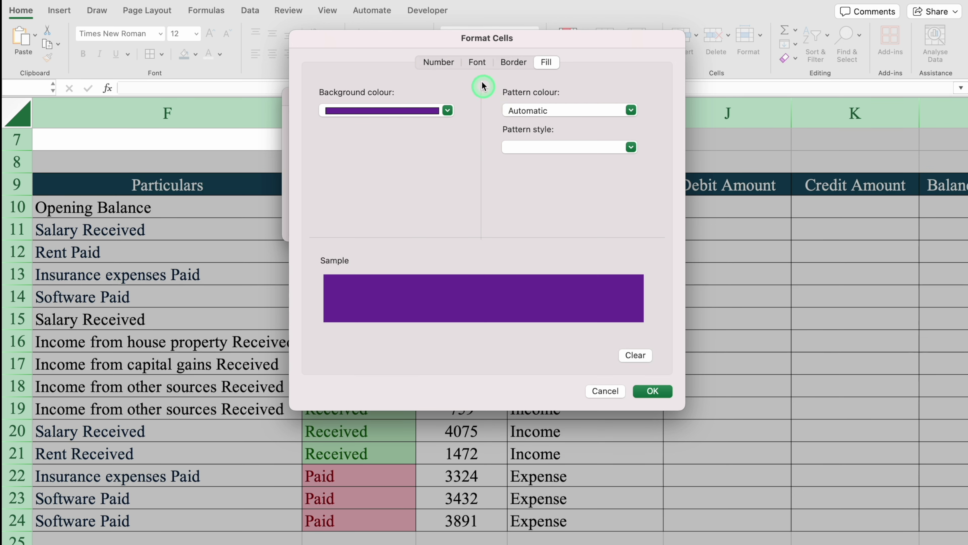
# - Set the rule's font colour to standard yellow and apply the "Op. Balance" formatting rule
pyautogui.click(477, 61)
pyautogui.click(563, 211)
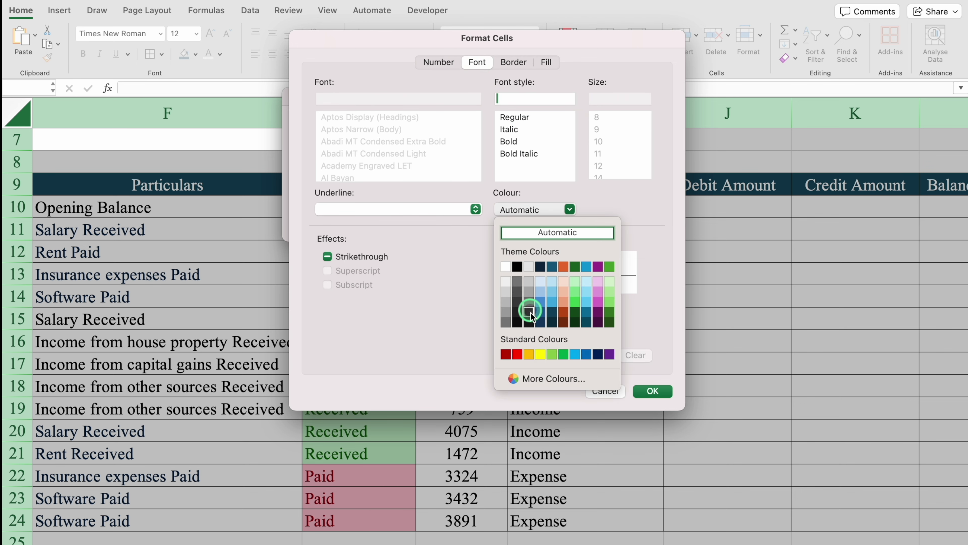
pyautogui.click(545, 356)
pyautogui.click(653, 391)
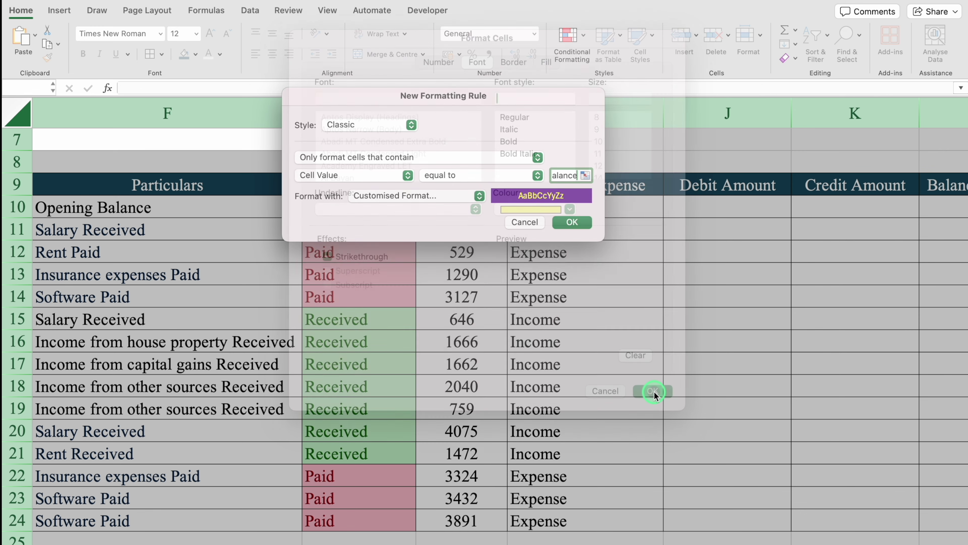
pyautogui.click(568, 221)
pyautogui.click(620, 252)
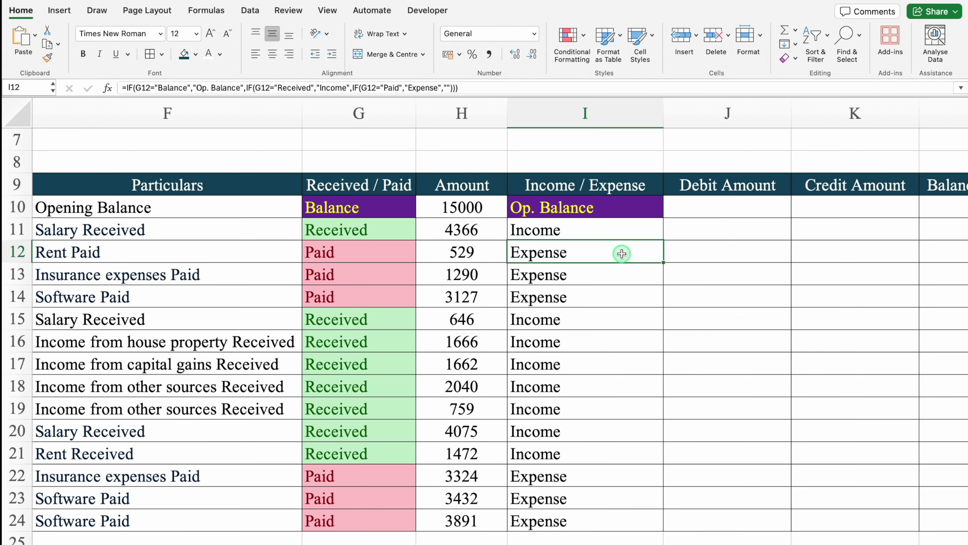
# - Compare columns G and I in rows 10 to 12 to check which Income / Expense results still need colours
pyautogui.click(385, 211)
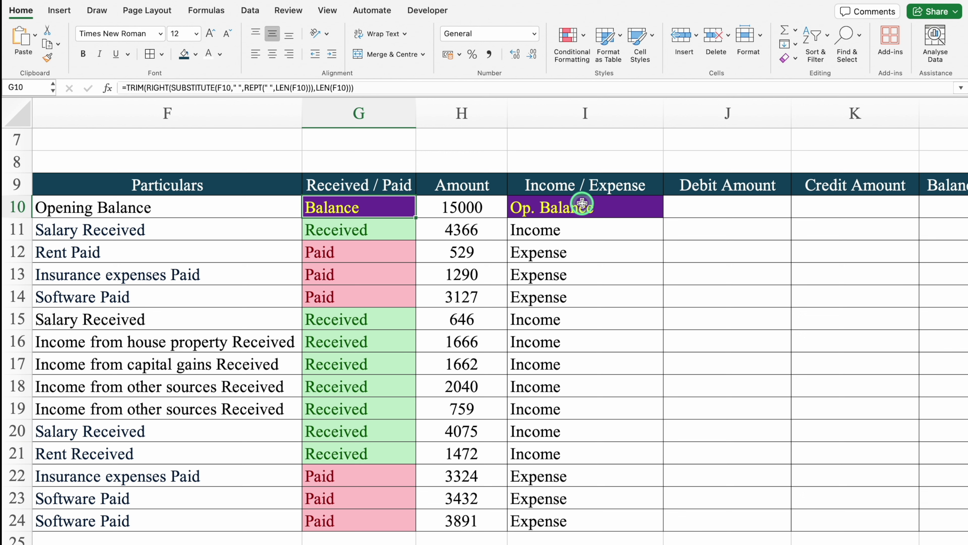
pyautogui.click(590, 207)
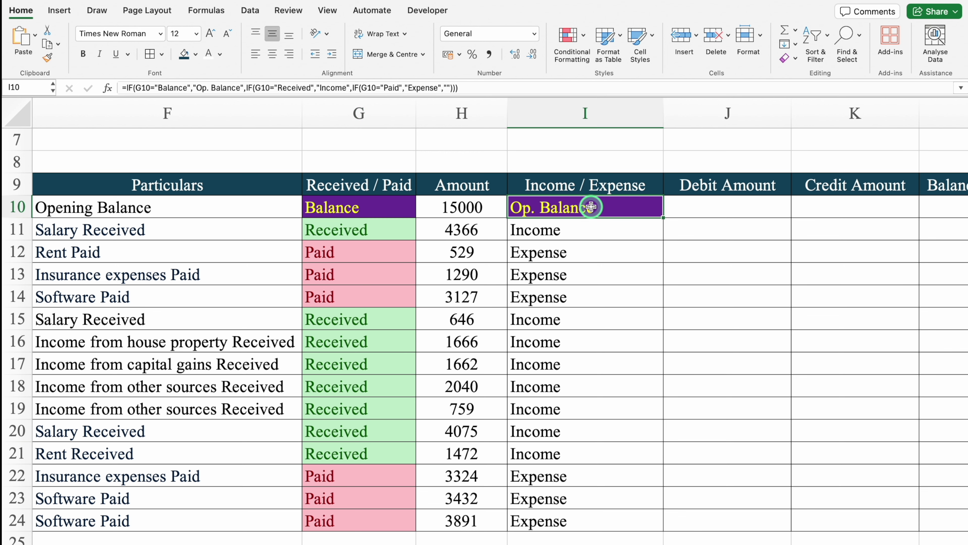
pyautogui.click(363, 229)
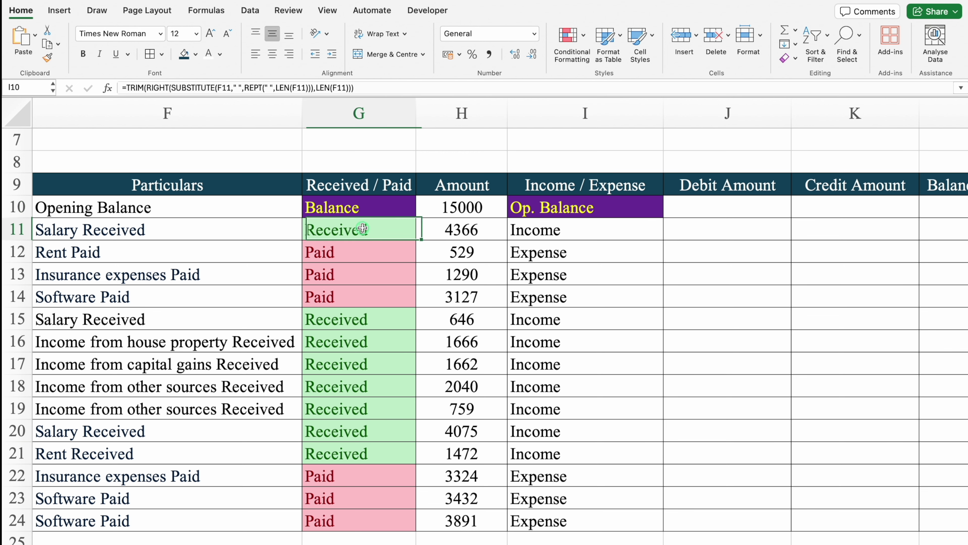
pyautogui.click(587, 231)
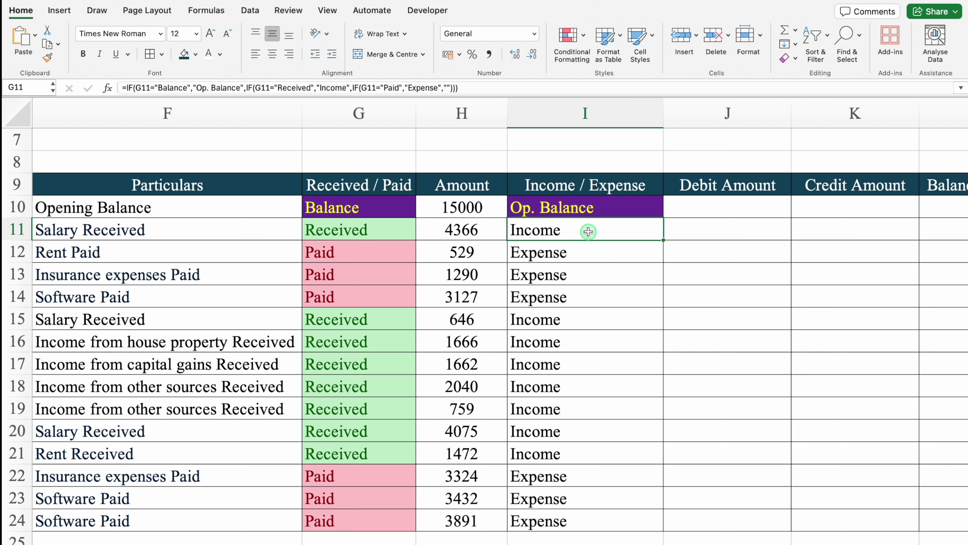
pyautogui.click(382, 249)
pyautogui.click(565, 252)
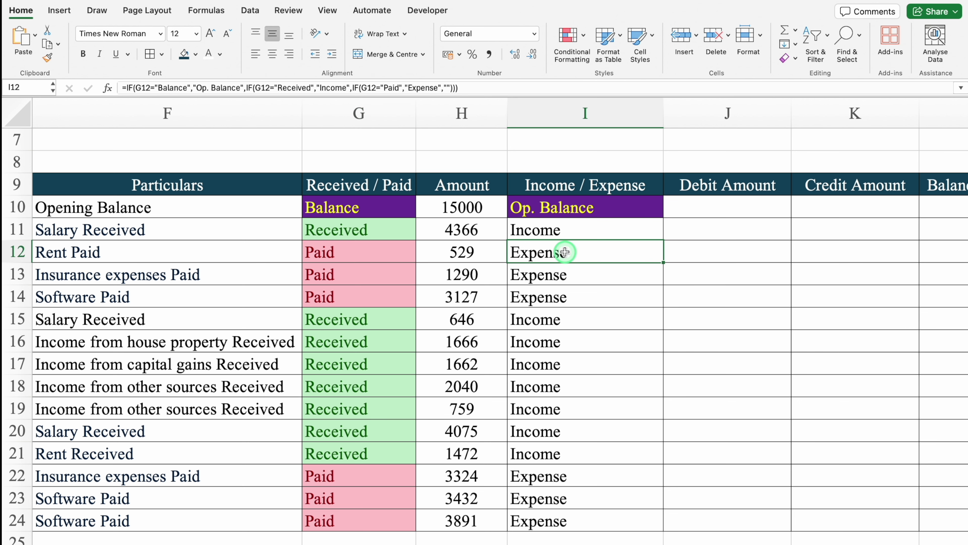
# - Highlight cells equal to "Expense" across the whole sheet with Light Red Fill with Dark Red Text
pyautogui.click(18, 113)
pyautogui.click(568, 36)
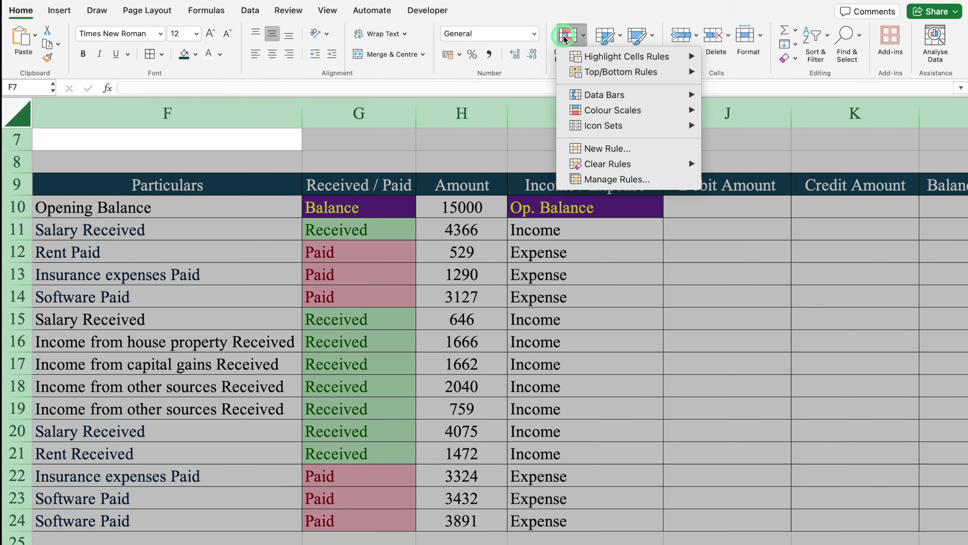
pyautogui.moveTo(650, 55)
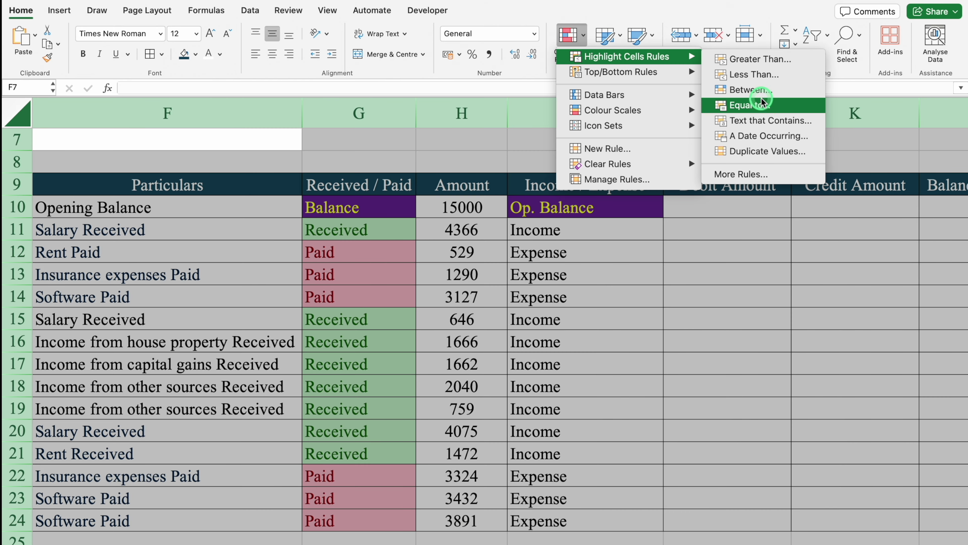
pyautogui.click(757, 105)
pyautogui.click(562, 174)
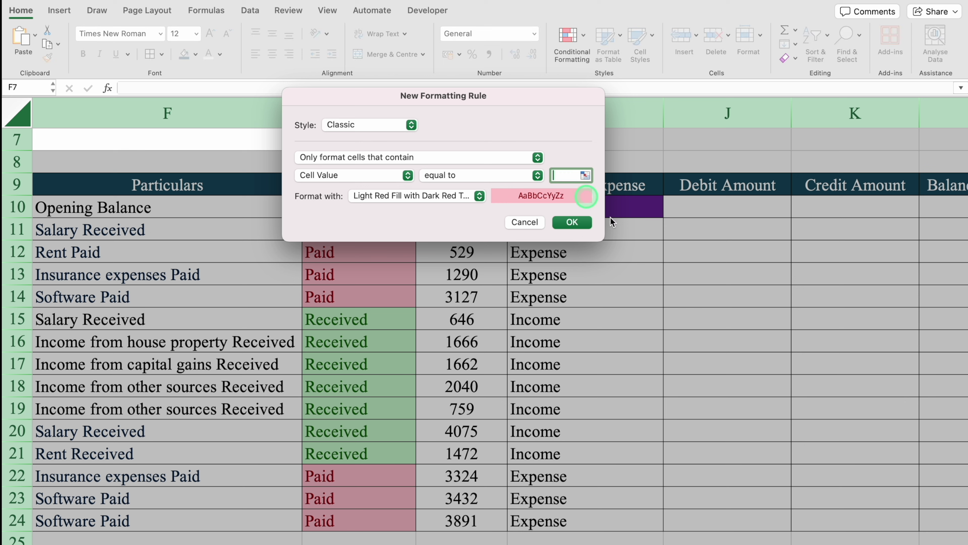
pyautogui.click(661, 269)
pyautogui.write('Expense')
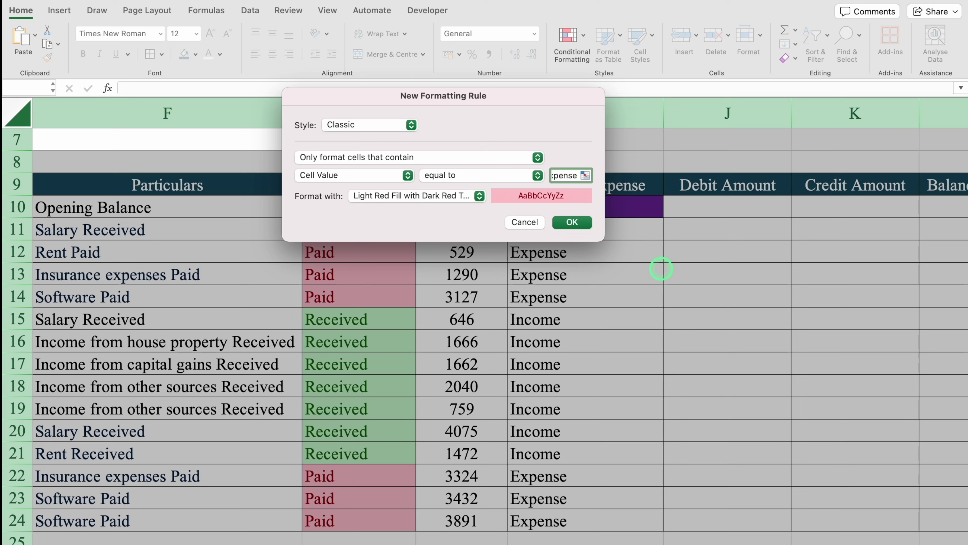
pyautogui.click(572, 222)
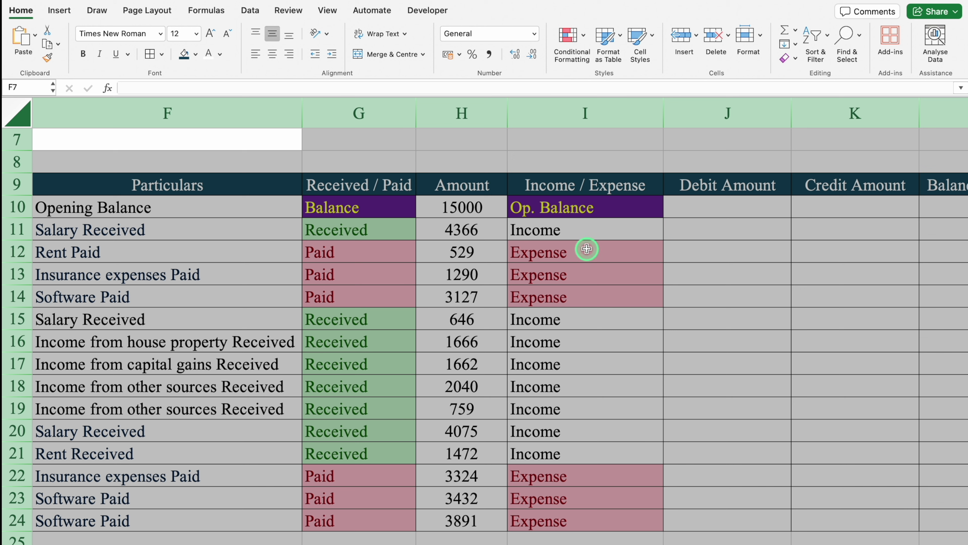
# - Highlight cells equal to "Income" across the whole sheet with Green Fill with Dark Green Text
pyautogui.click(568, 38)
pyautogui.moveTo(629, 57)
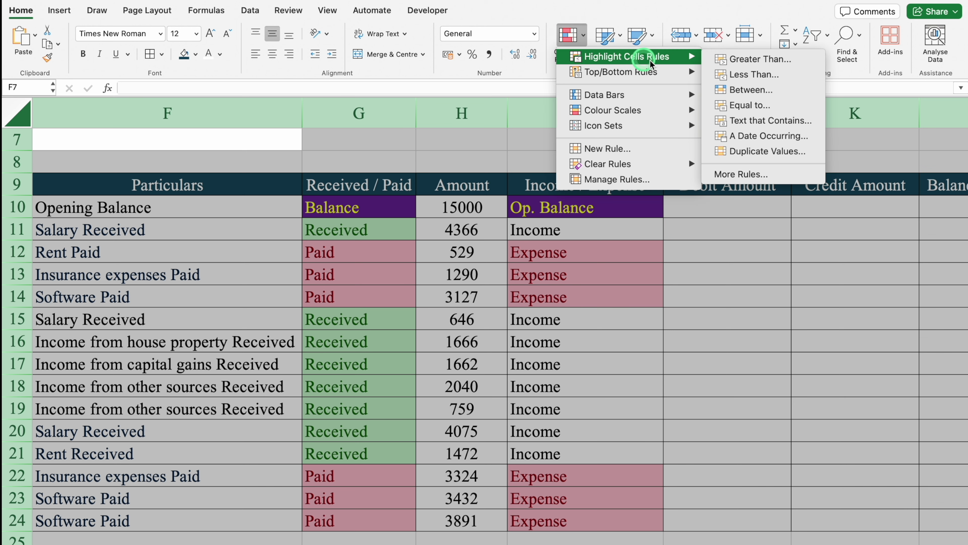
pyautogui.click(745, 110)
pyautogui.click(578, 175)
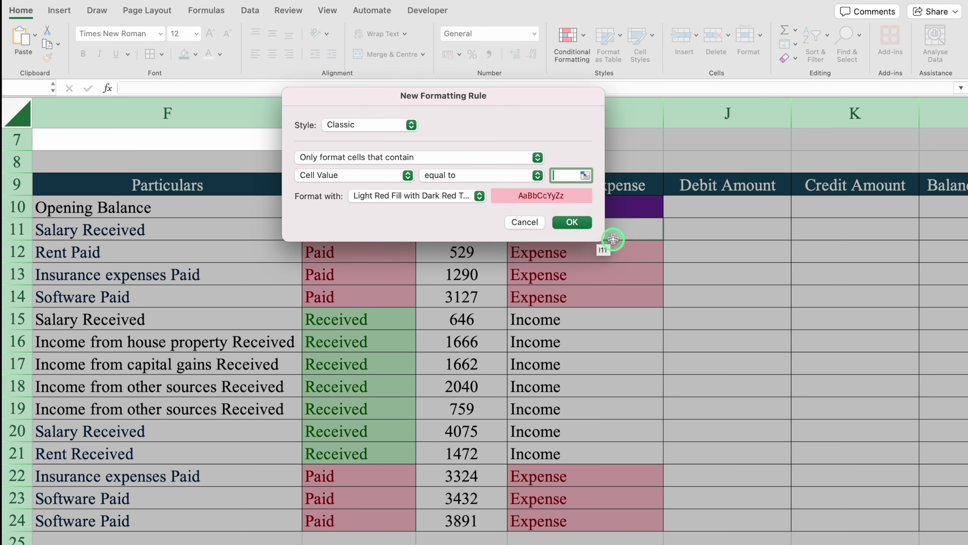
pyautogui.write('Income')
pyautogui.click(480, 196)
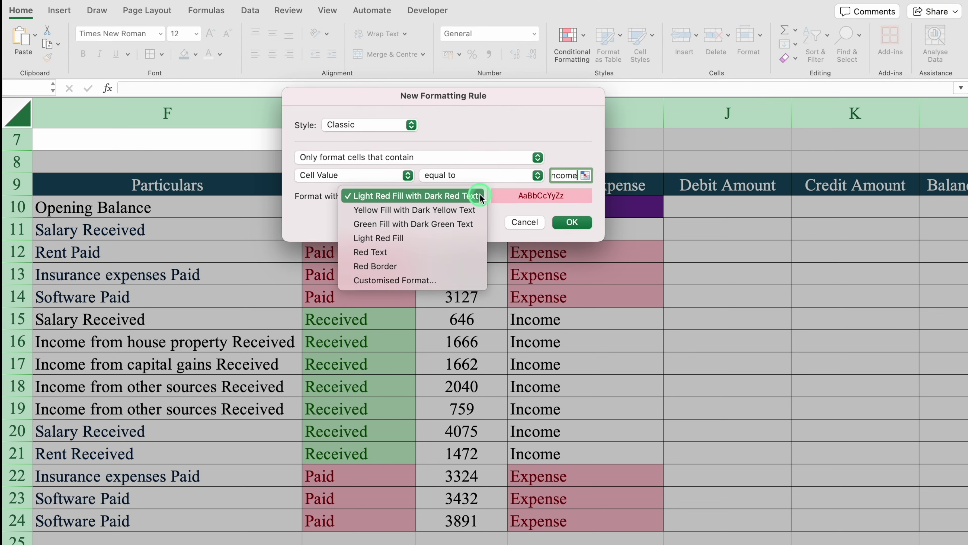
pyautogui.click(462, 225)
pyautogui.click(578, 223)
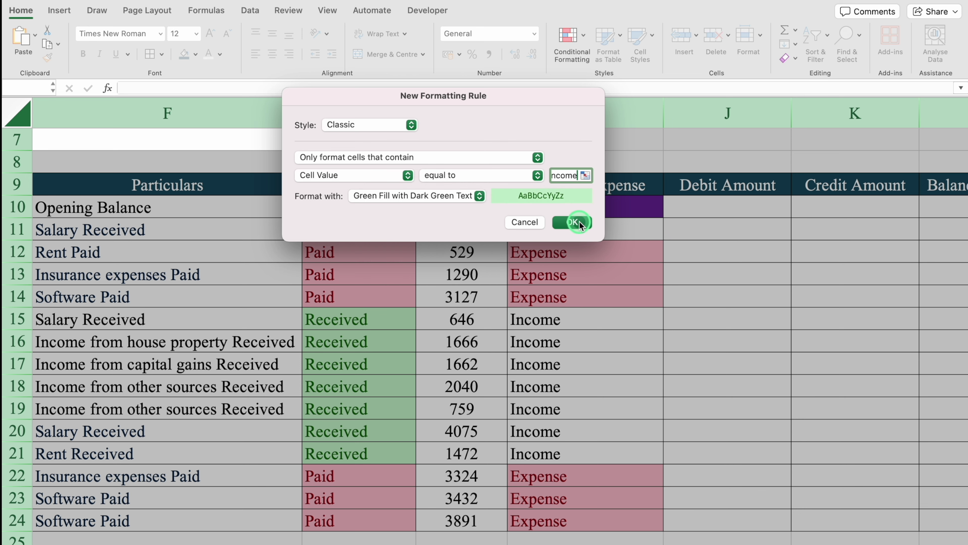
pyautogui.click(719, 336)
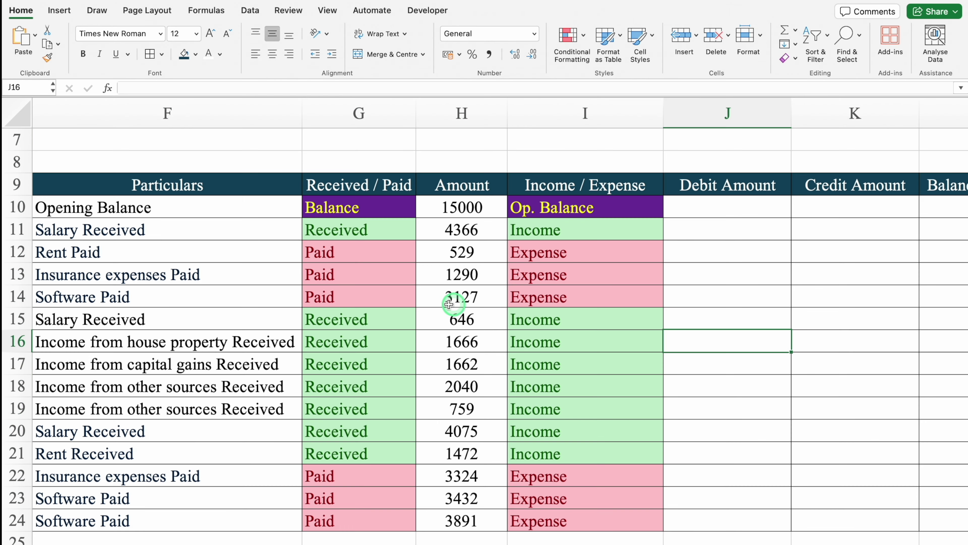
# - Check the Income / Expense results and colours against the Received / Paid column in rows 15, 12 and 10
pyautogui.click(380, 320)
pyautogui.click(549, 320)
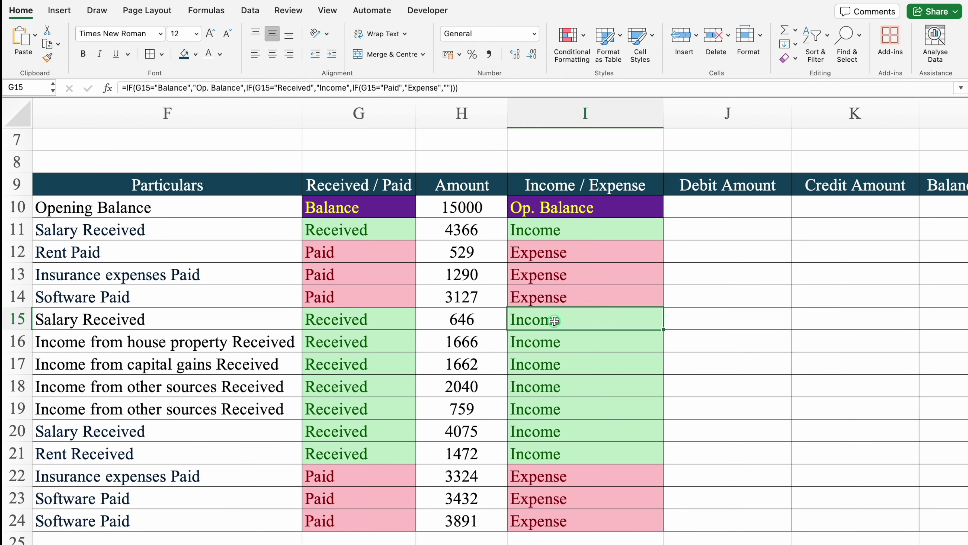
pyautogui.click(380, 248)
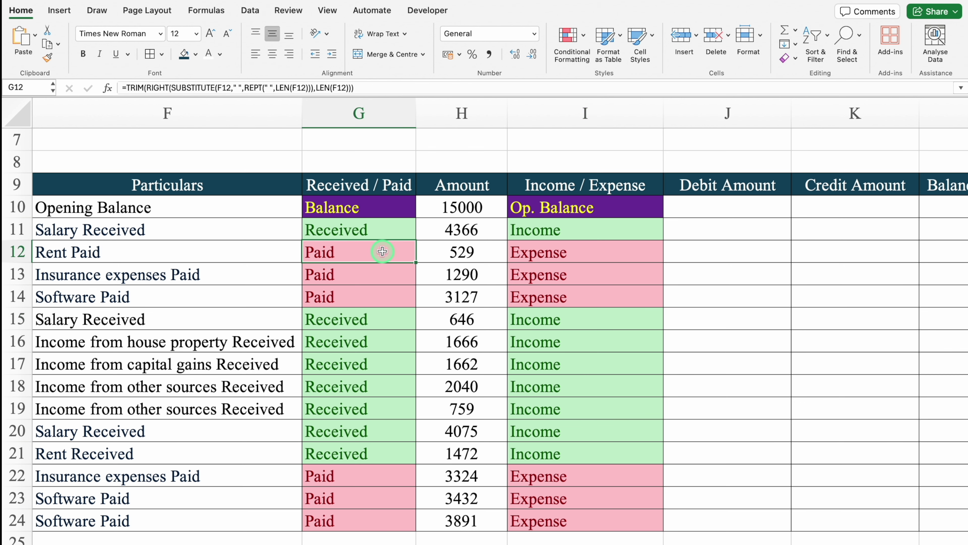
pyautogui.click(554, 253)
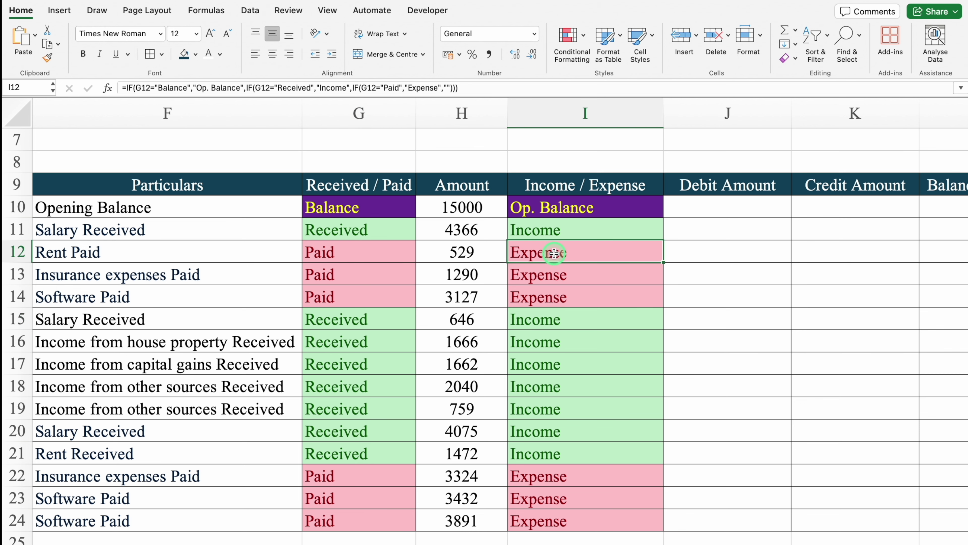
pyautogui.click(383, 207)
pyautogui.click(591, 210)
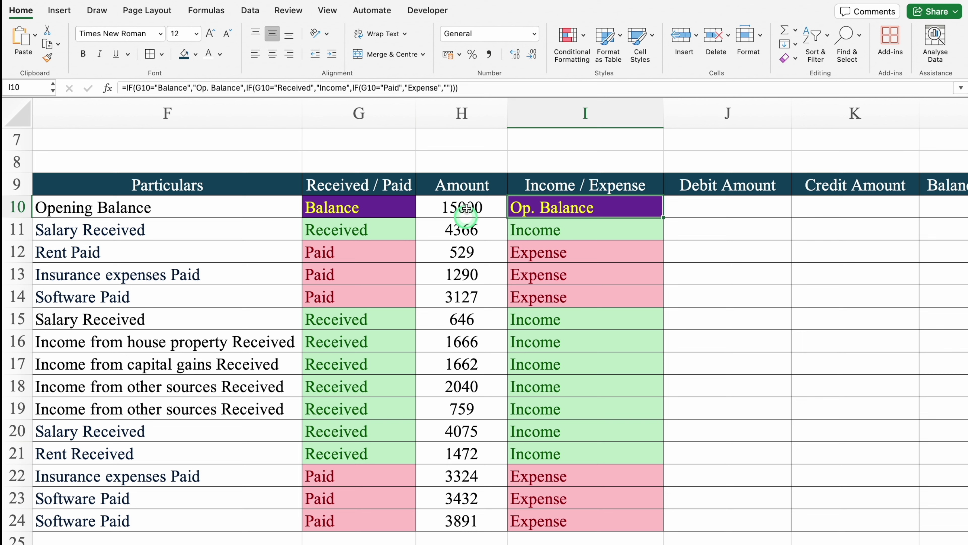
# - Format the whole Amount column H as Currency with the ₹ symbol and 0 decimal places
pyautogui.click(466, 111)
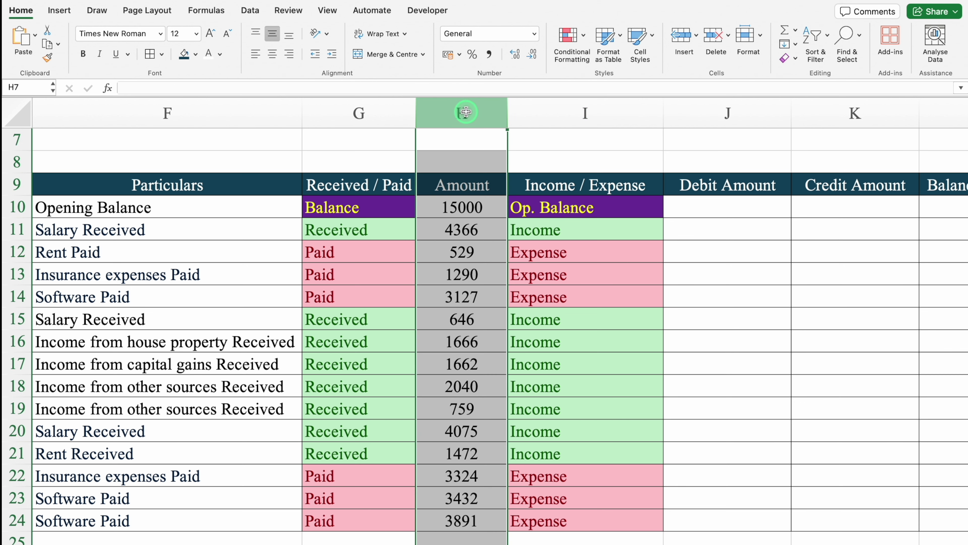
pyautogui.press('super+1')
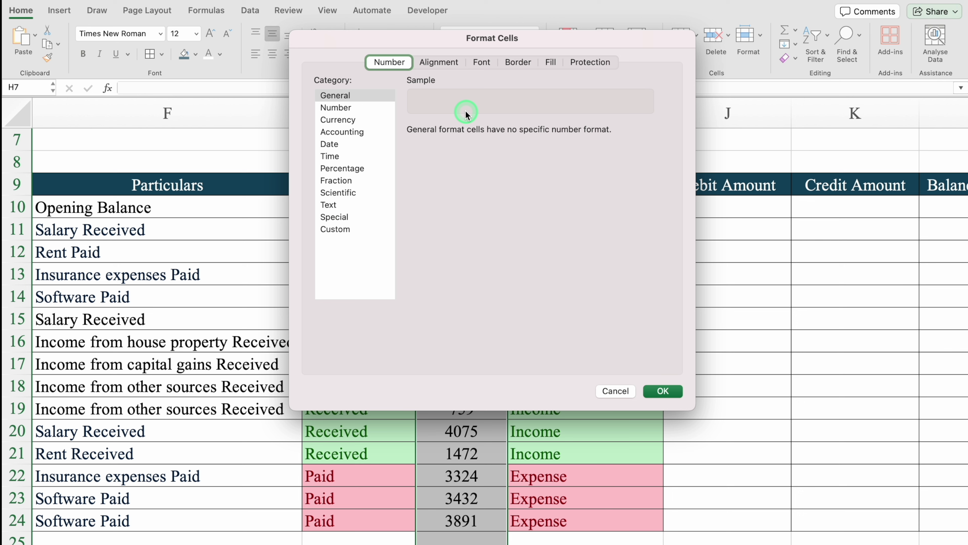
pyautogui.click(353, 120)
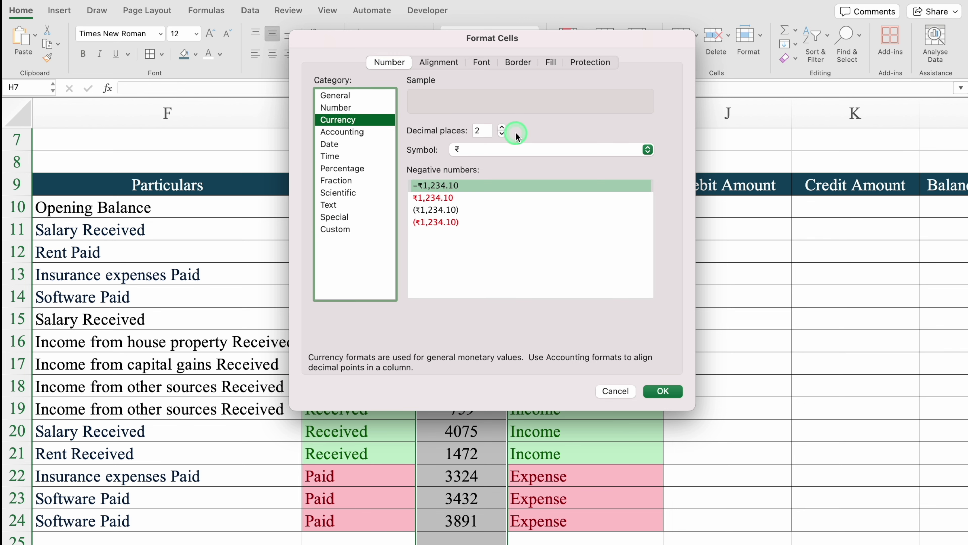
pyautogui.click(502, 133)
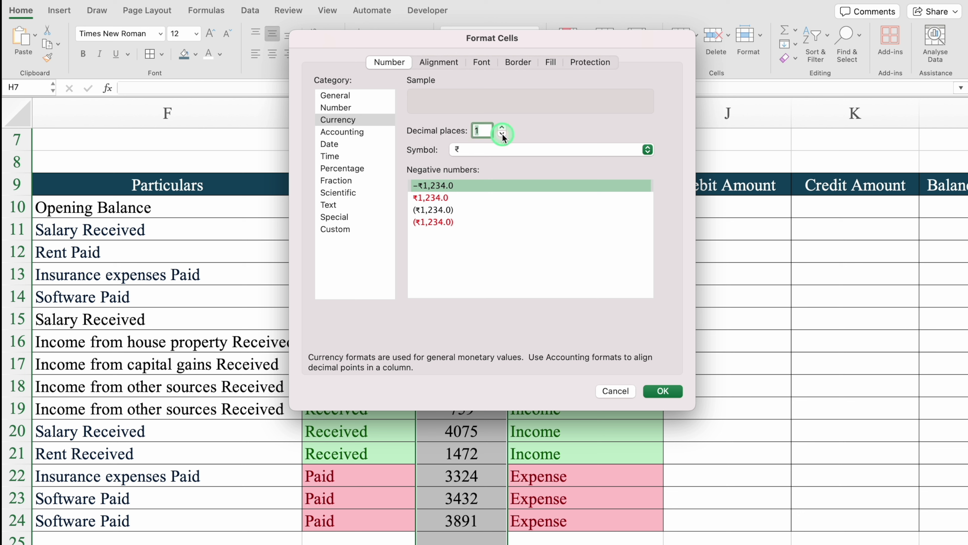
pyautogui.click(502, 134)
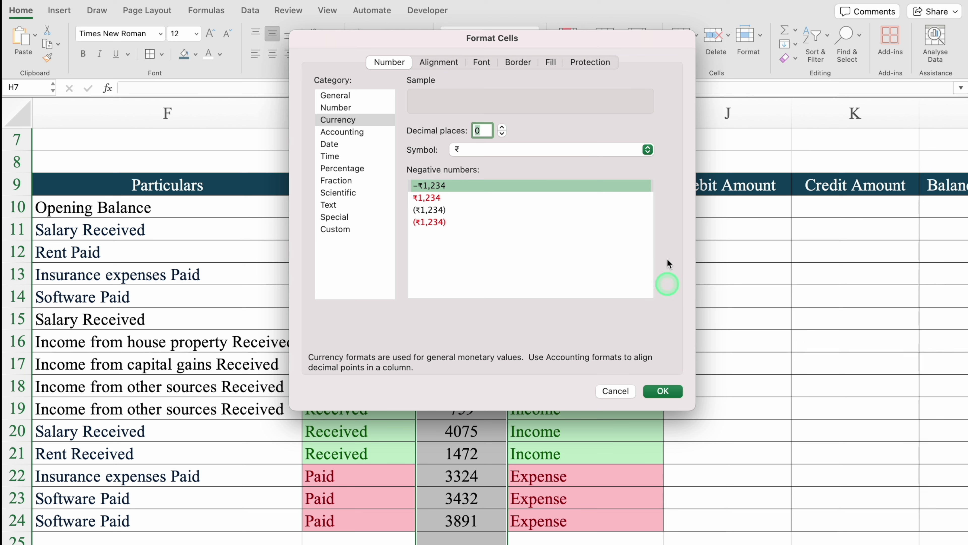
pyautogui.click(648, 149)
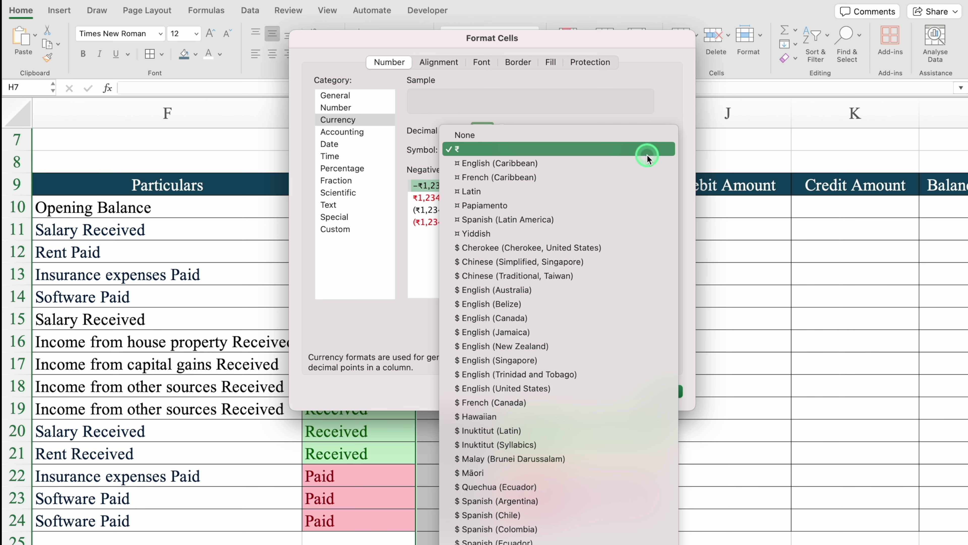
pyautogui.click(648, 150)
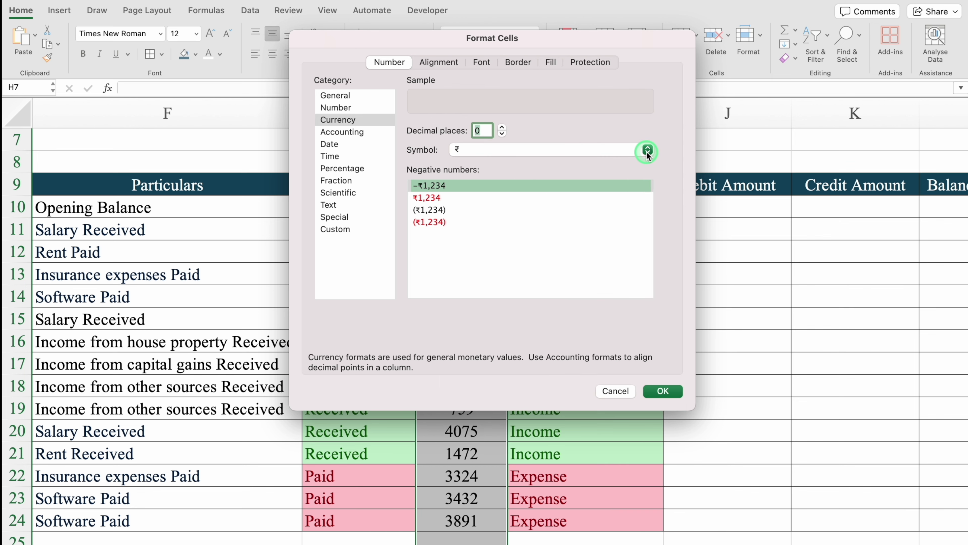
pyautogui.click(663, 391)
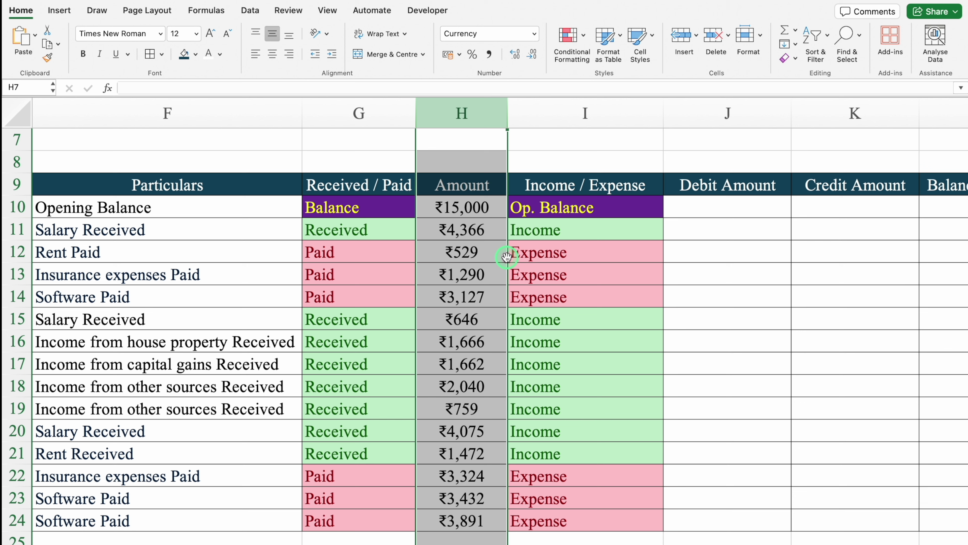
# - Left-align the Amount column H and centre its header in H9
pyautogui.click(255, 53)
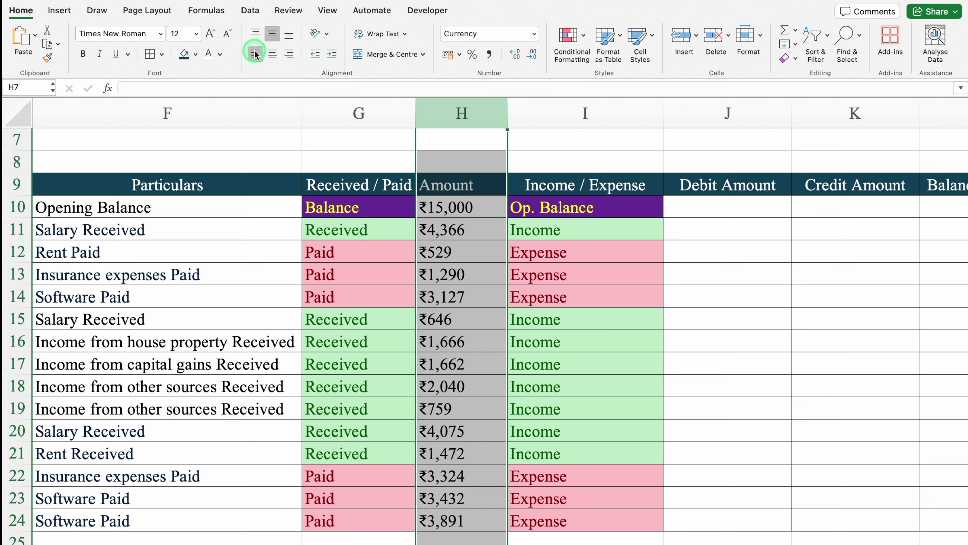
pyautogui.click(469, 173)
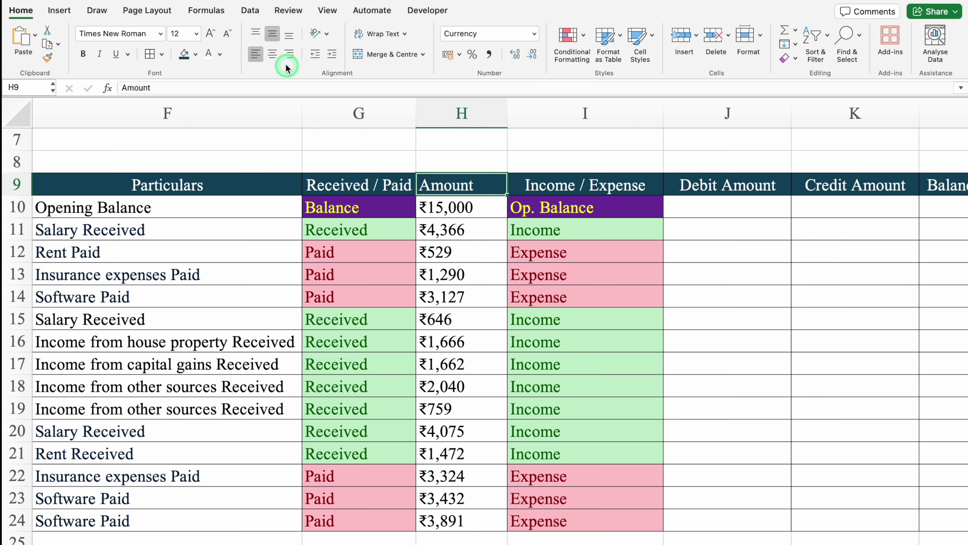
pyautogui.click(273, 53)
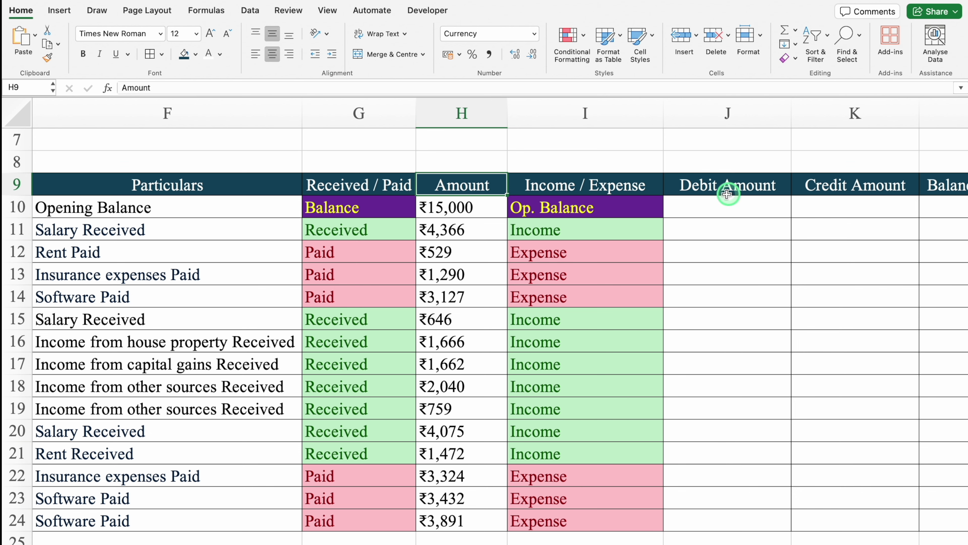
# - Enter an IF formula in Debit Amount cell J10 that returns H10 when G10 equals "Paid"
pyautogui.click(742, 185)
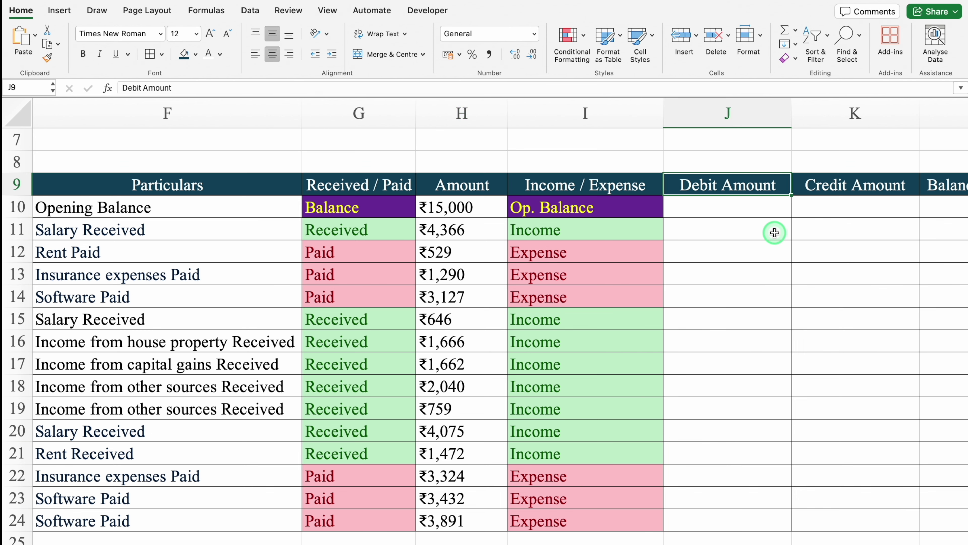
pyautogui.press('Right')
pyautogui.press('Right')
pyautogui.press('Right')
pyautogui.press('Right')
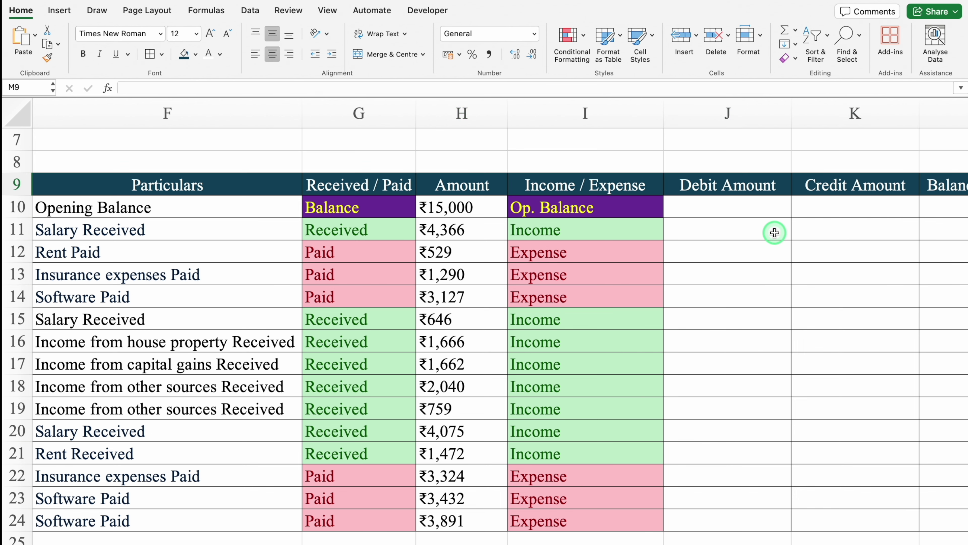
pyautogui.hscroll(-5, 645, 534)
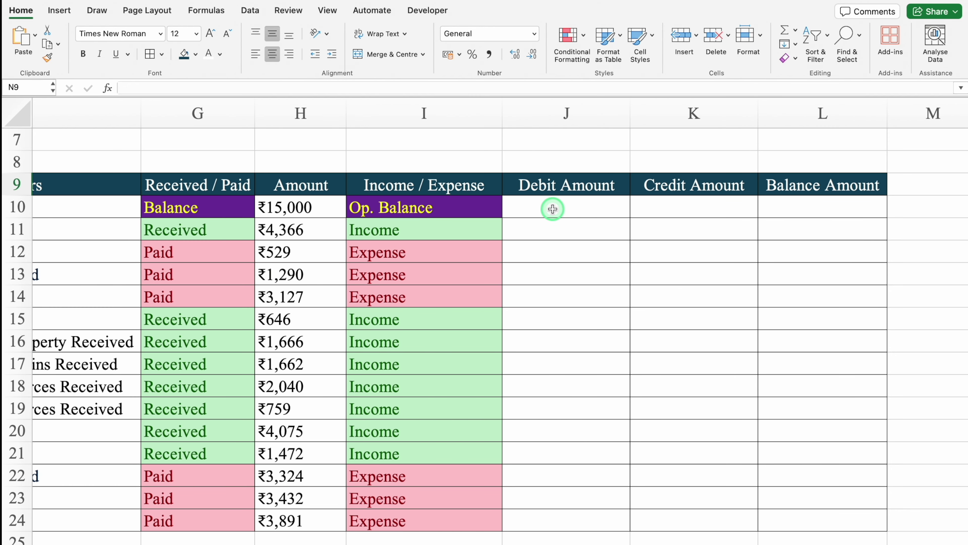
pyautogui.click(552, 208)
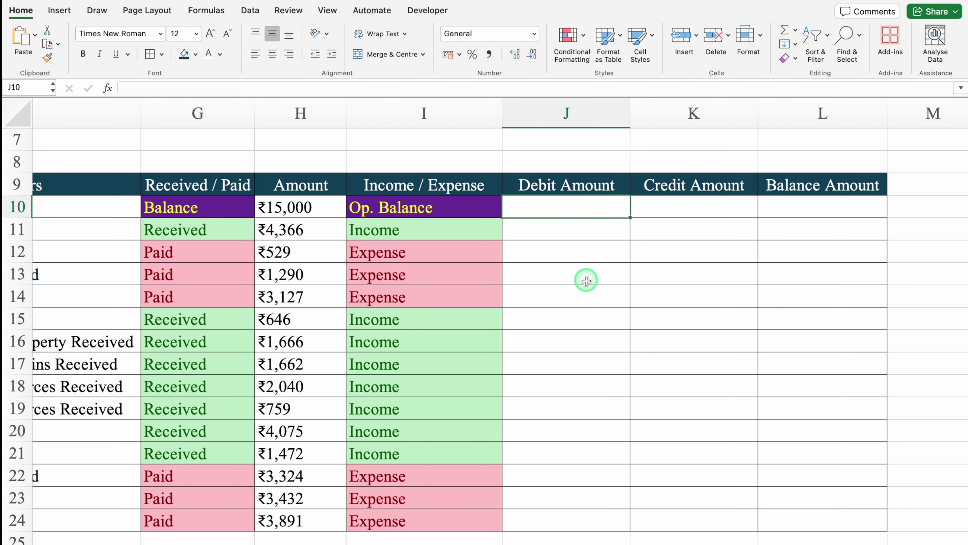
pyautogui.write('=if')
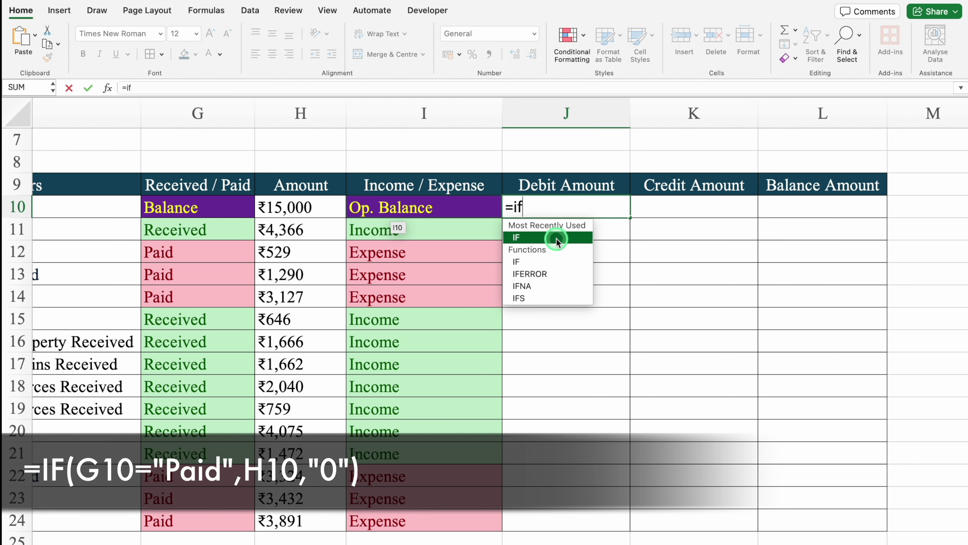
pyautogui.doubleClick(556, 239)
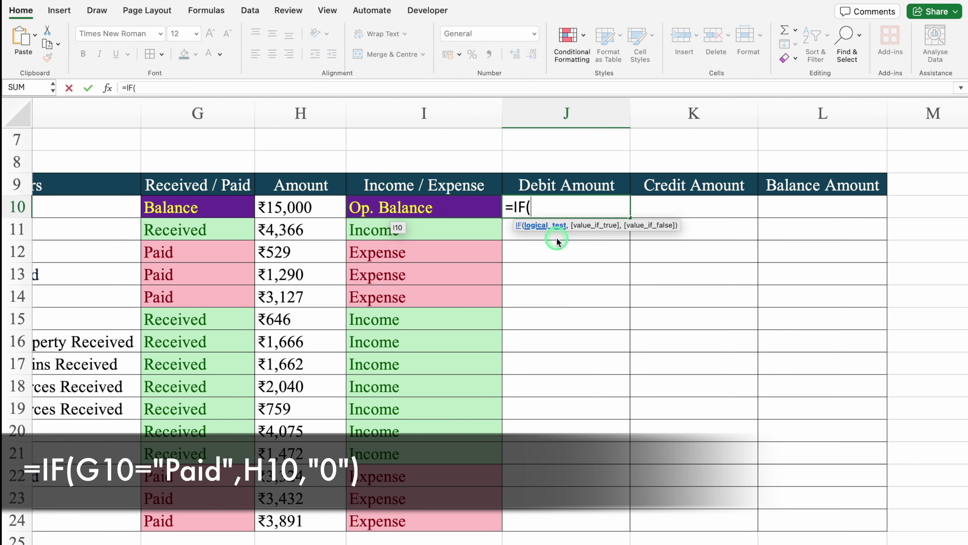
pyautogui.click(225, 205)
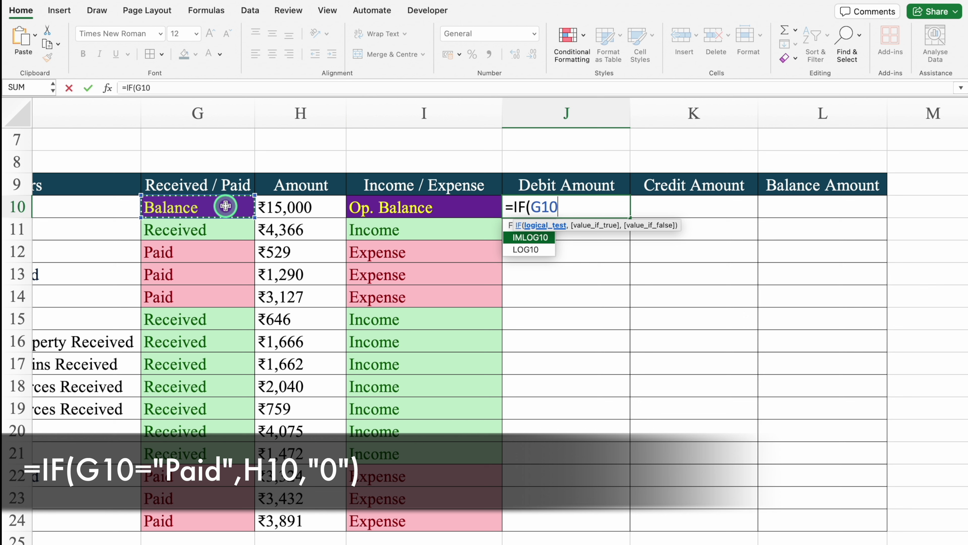
pyautogui.write('=')
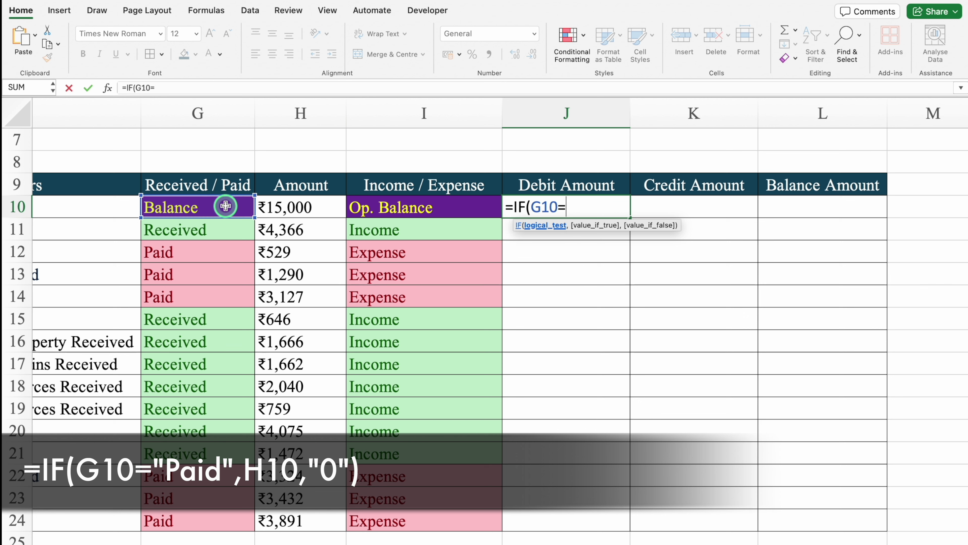
pyautogui.write('"Paid"')
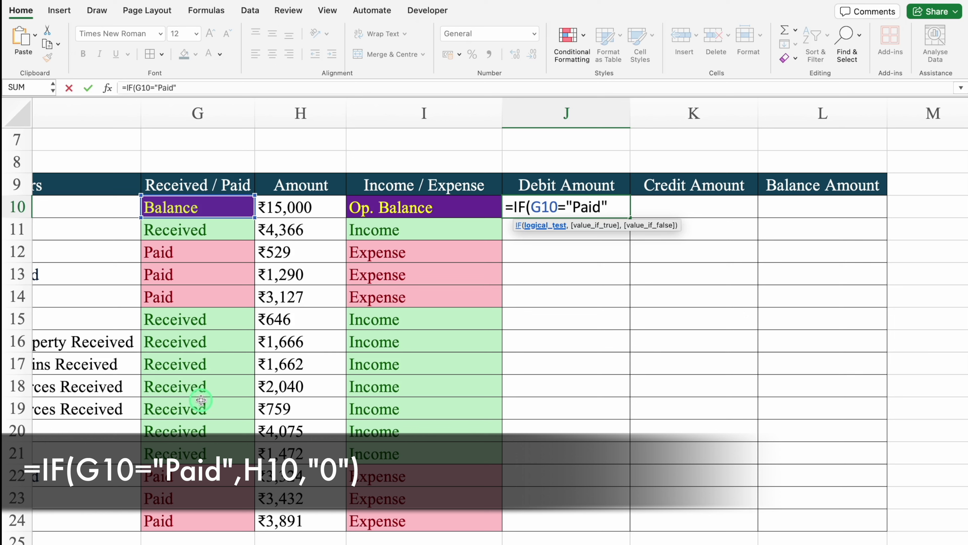
pyautogui.write(',')
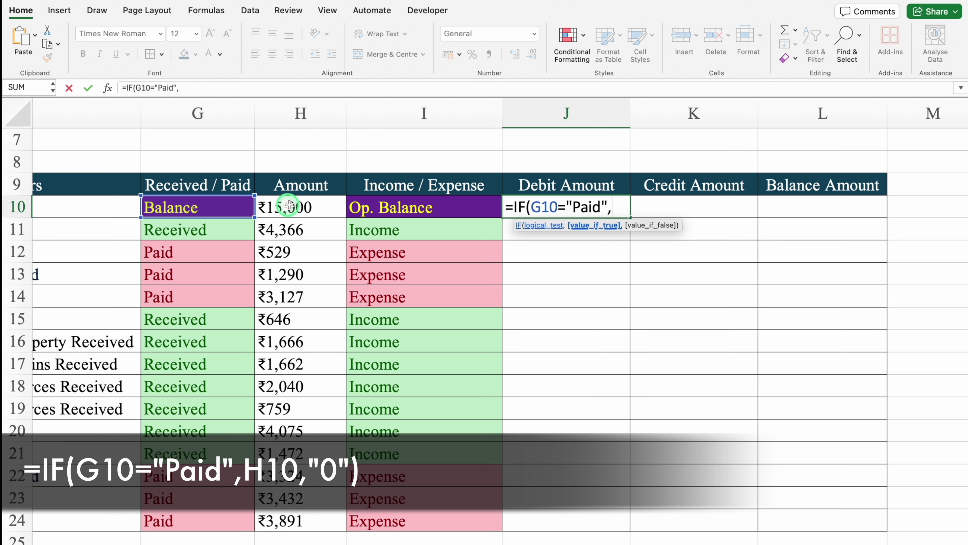
pyautogui.click(304, 207)
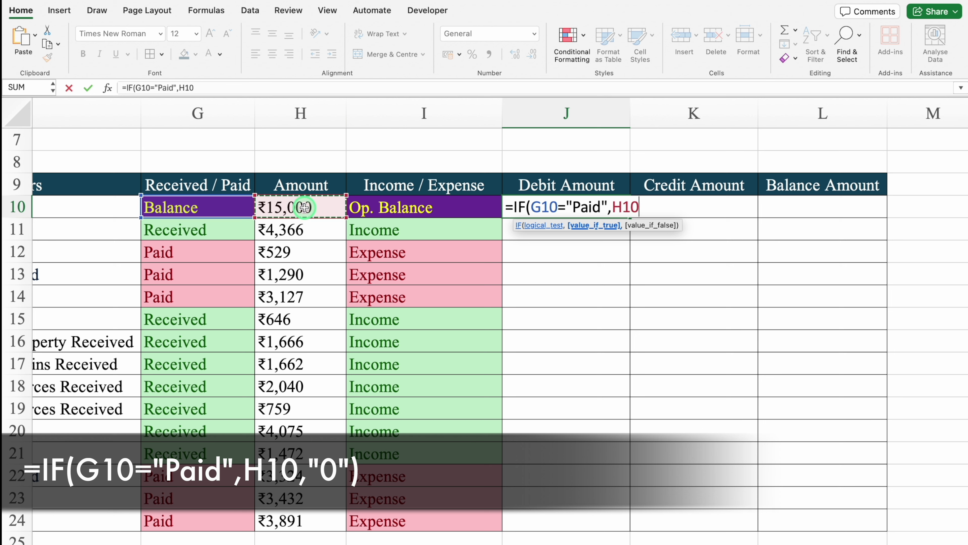
pyautogui.write(',')
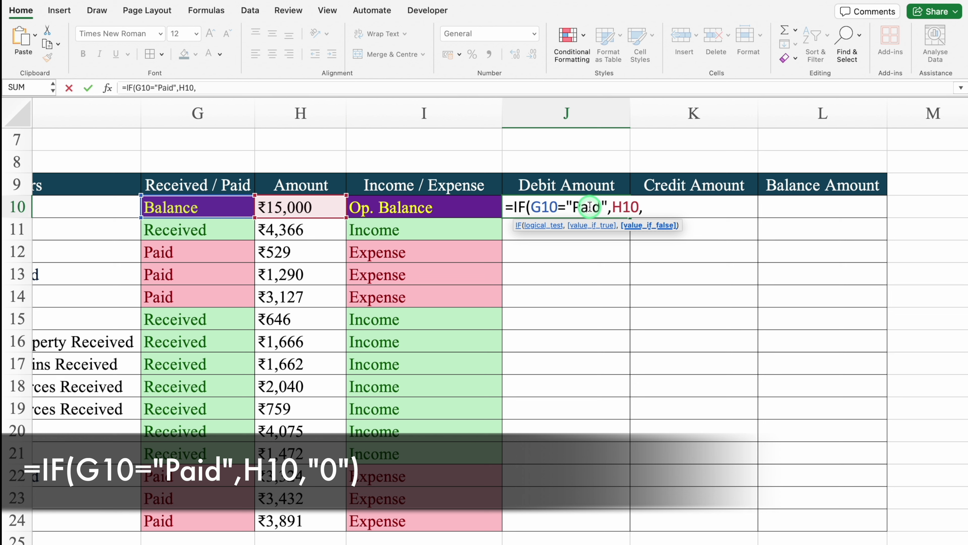
# - Complete the Debit Amount formula in J10 as =IF(G10="Paid",H10,"0") and center the cell's content
pyautogui.write('"0")')
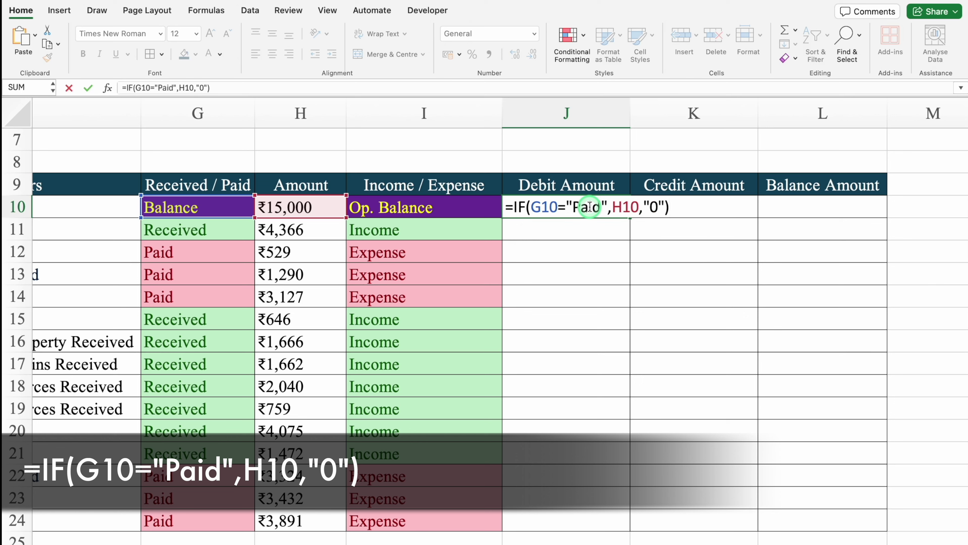
pyautogui.hotkey('ctrl', 'Return')
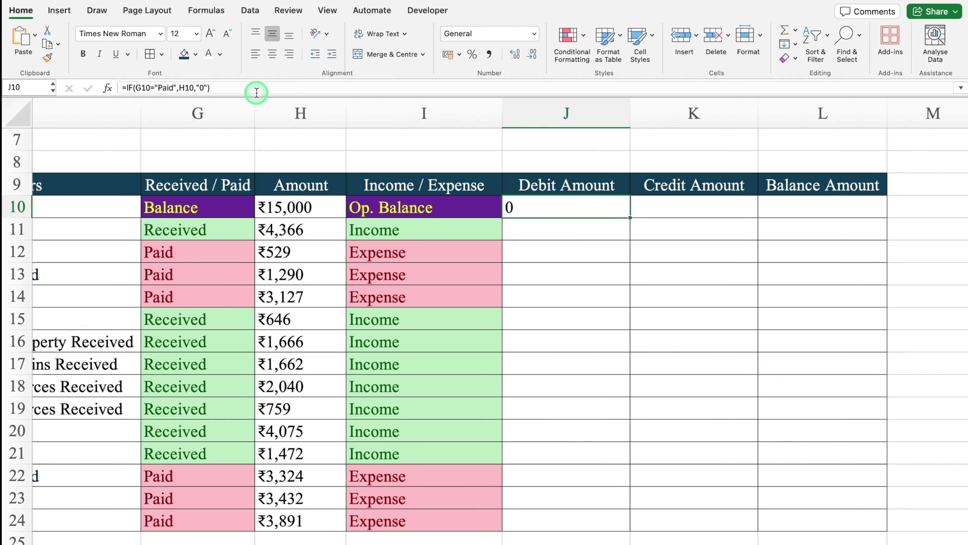
pyautogui.click(271, 55)
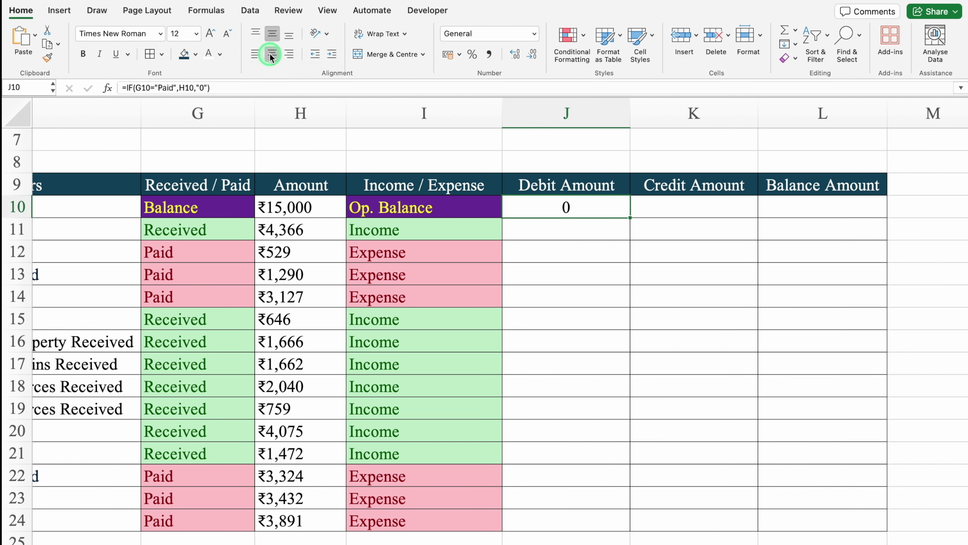
# - Begin an IFS formula in K10 under Credit Amount whose first condition, G10="Balance", returns H10
pyautogui.click(695, 207)
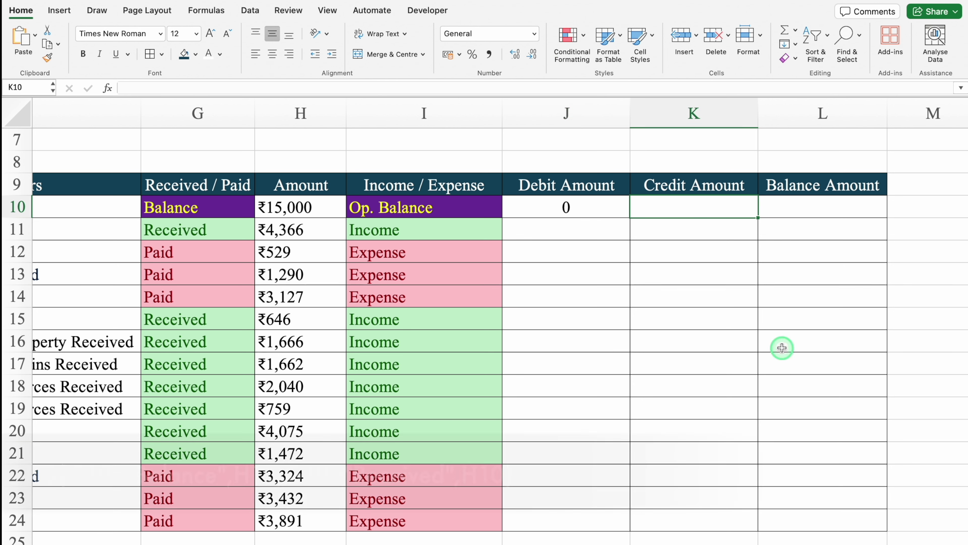
pyautogui.write('=')
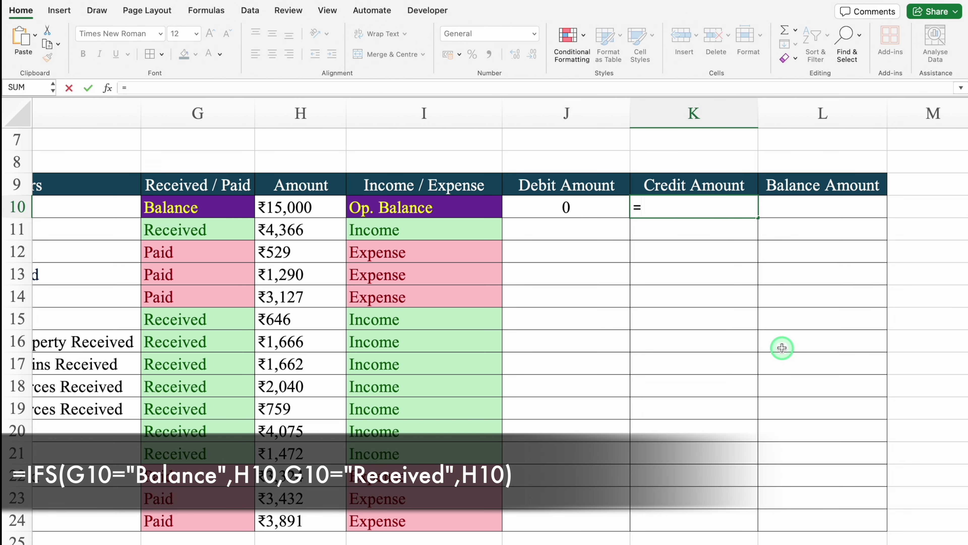
pyautogui.write('ifs')
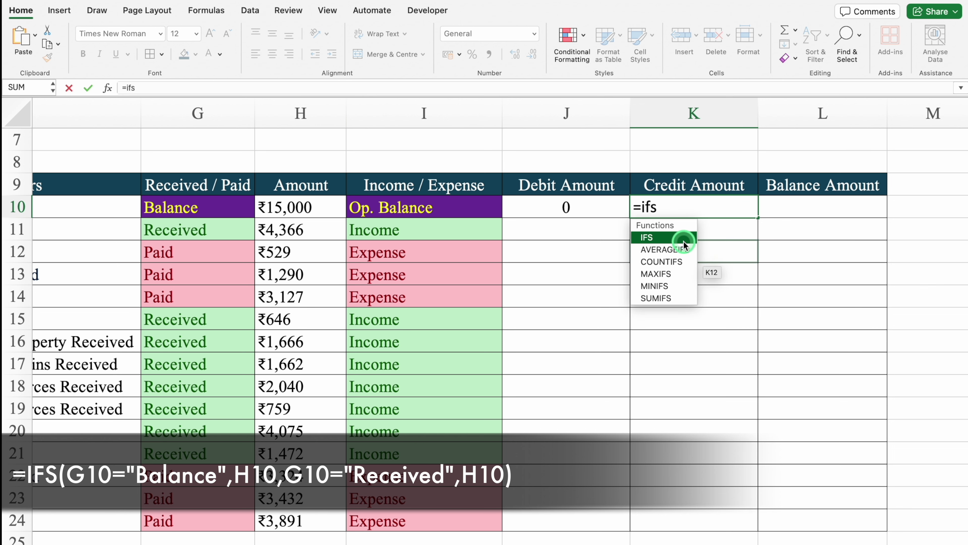
pyautogui.doubleClick(683, 241)
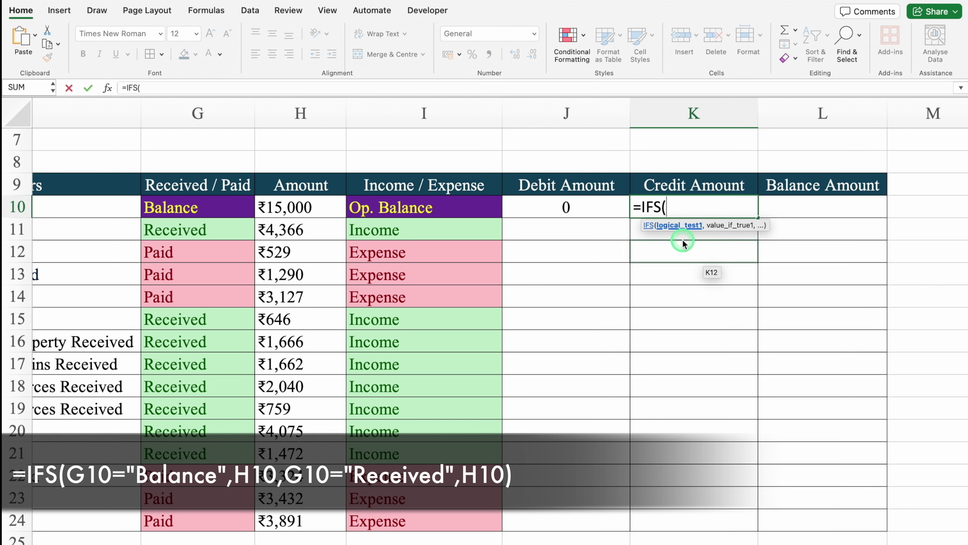
pyautogui.click(212, 209)
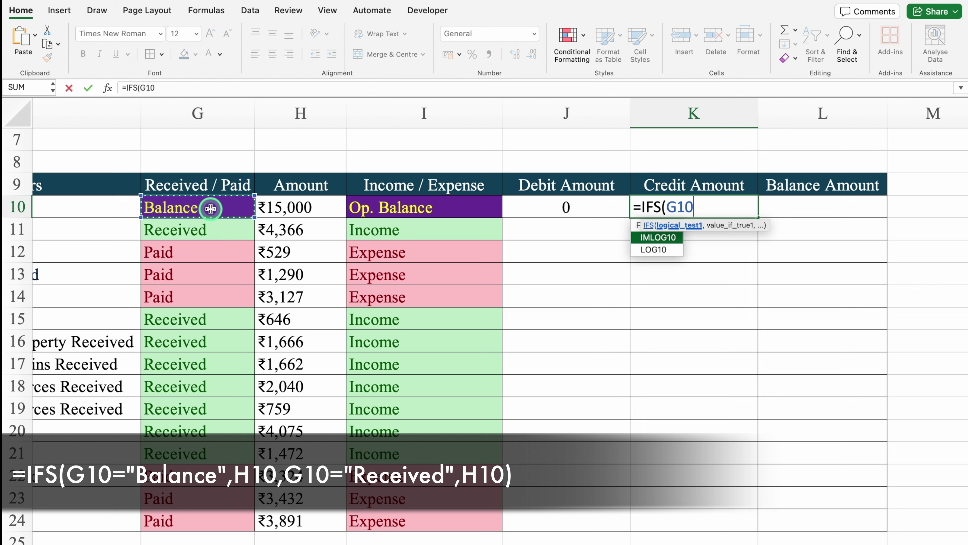
pyautogui.write('=')
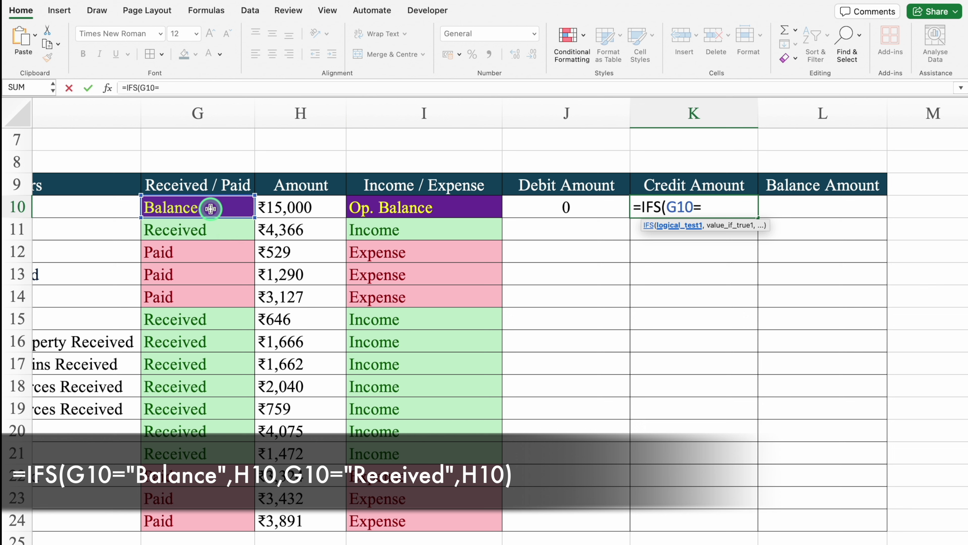
pyautogui.write('"Balance')
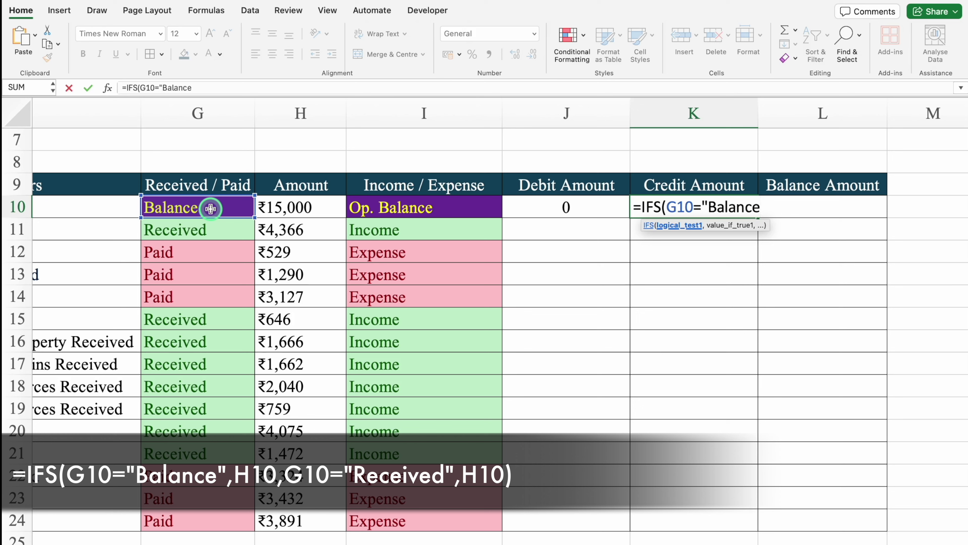
pyautogui.write('"')
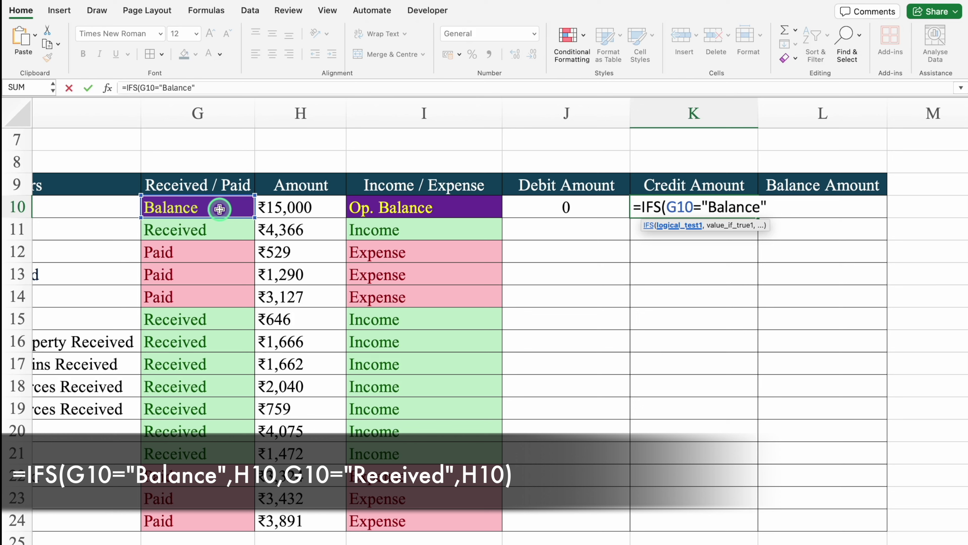
pyautogui.write(',')
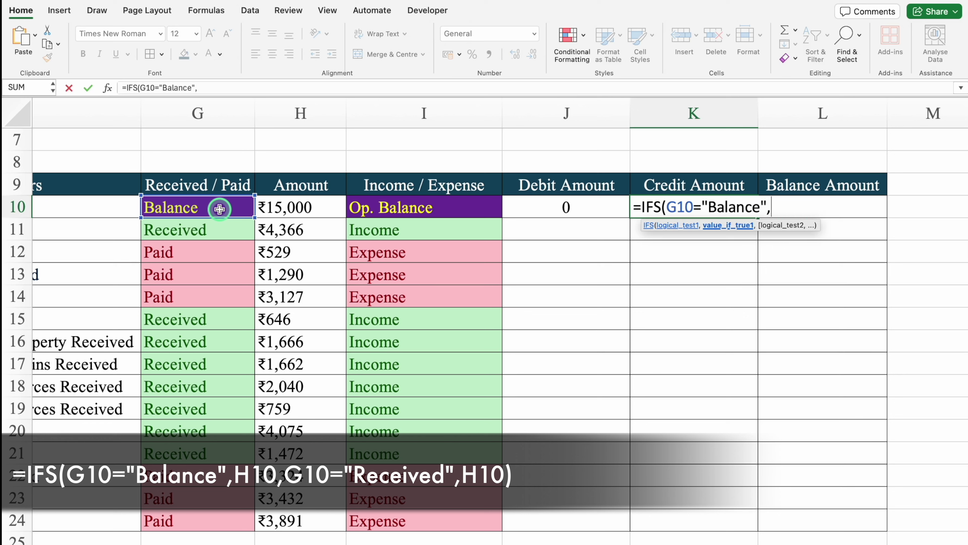
pyautogui.click(308, 206)
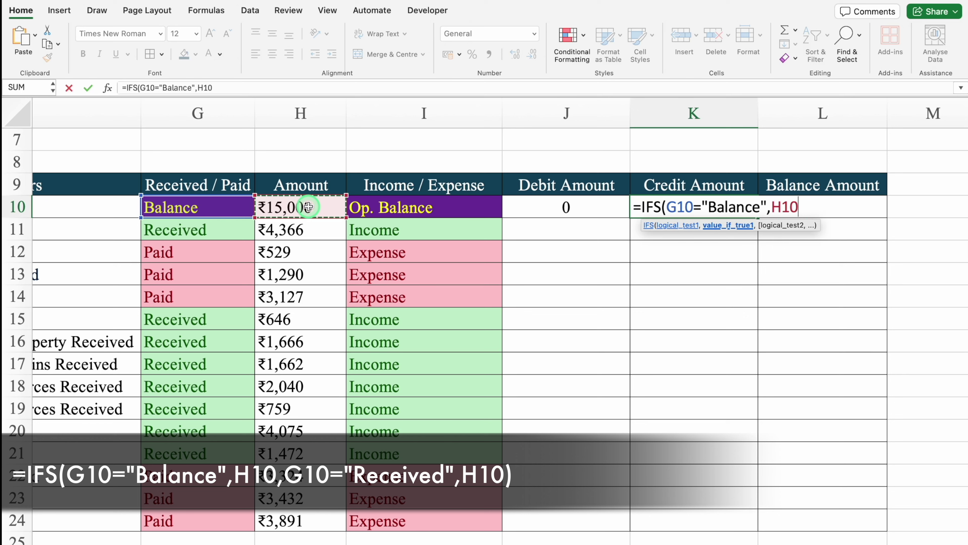
# - Complete the K10 IFS formula with a second condition, G10="Received", returning H10, and center the cell's content
pyautogui.write(',')
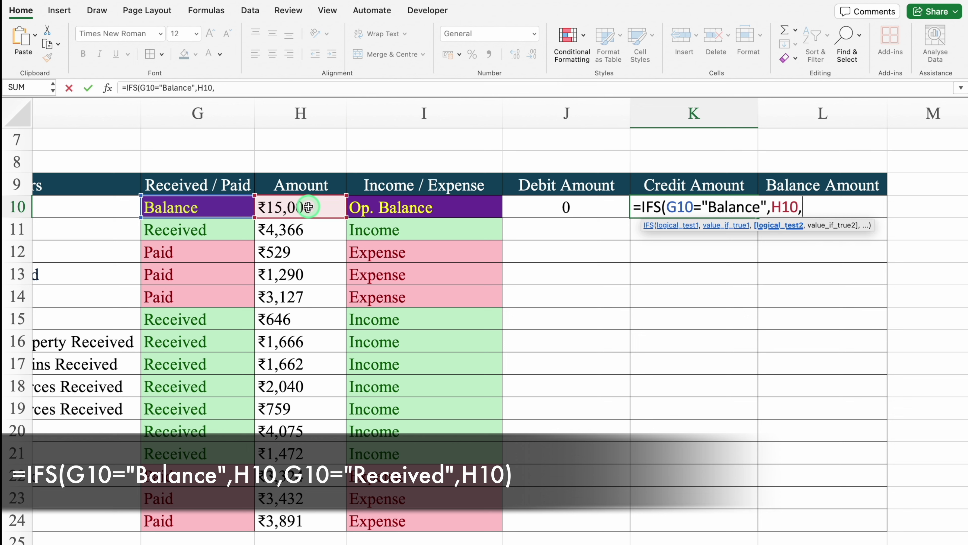
pyautogui.click(222, 208)
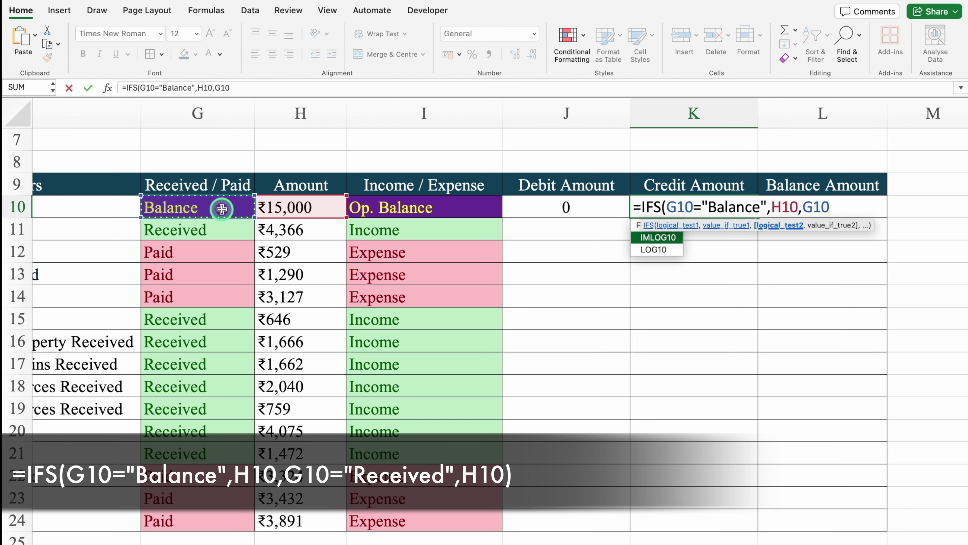
pyautogui.write('="')
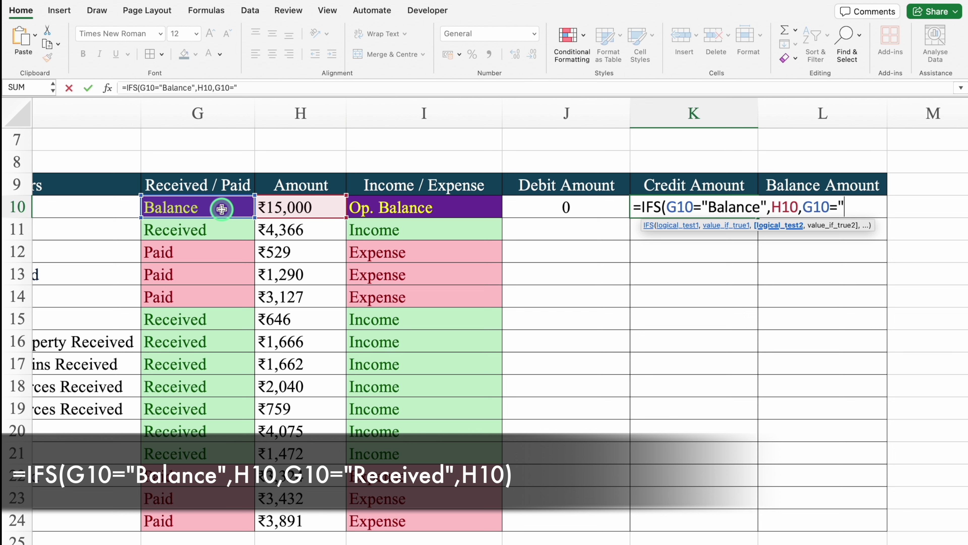
pyautogui.write('Received')
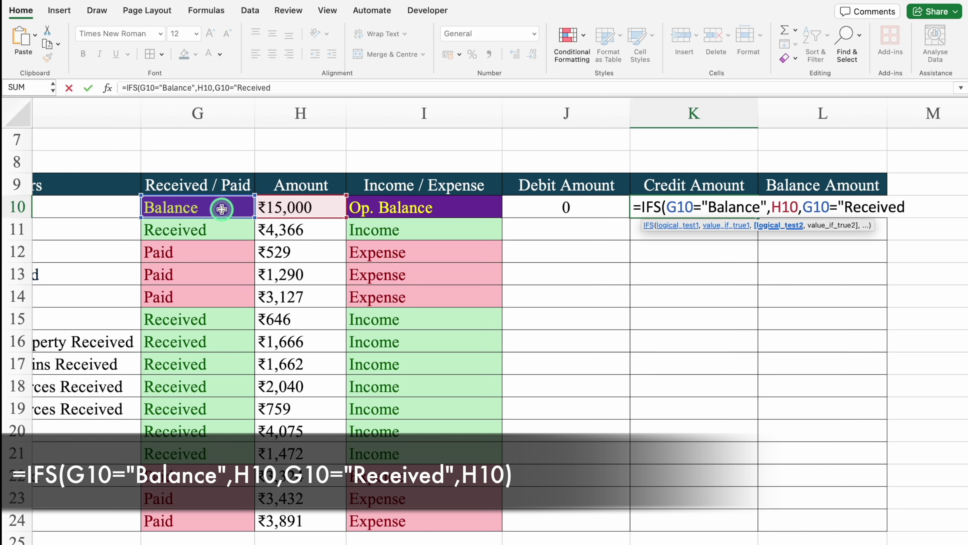
pyautogui.write('"')
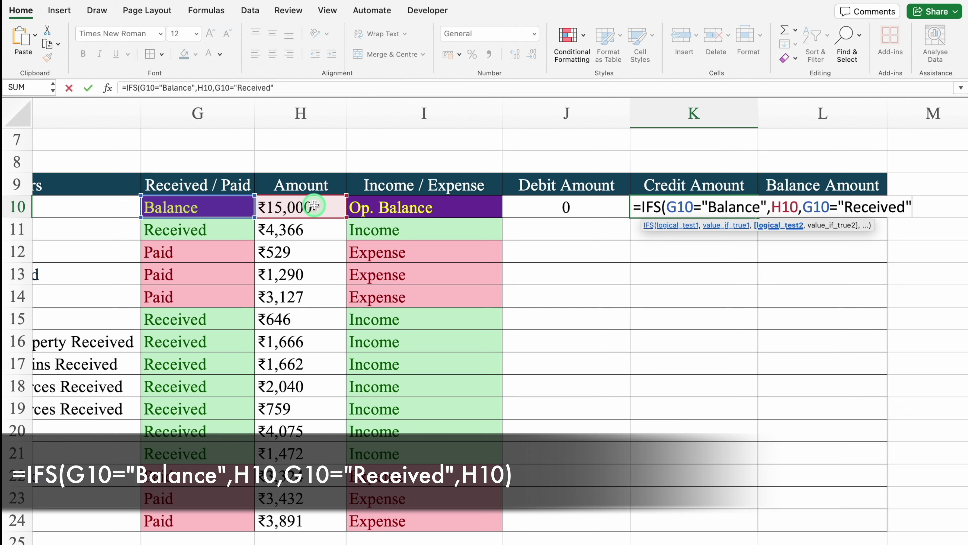
pyautogui.write(',')
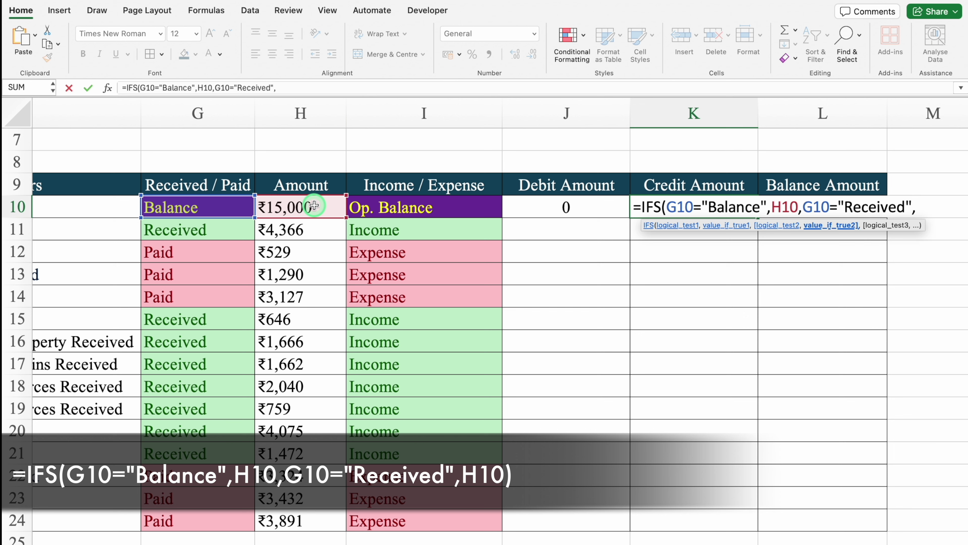
pyautogui.click(313, 205)
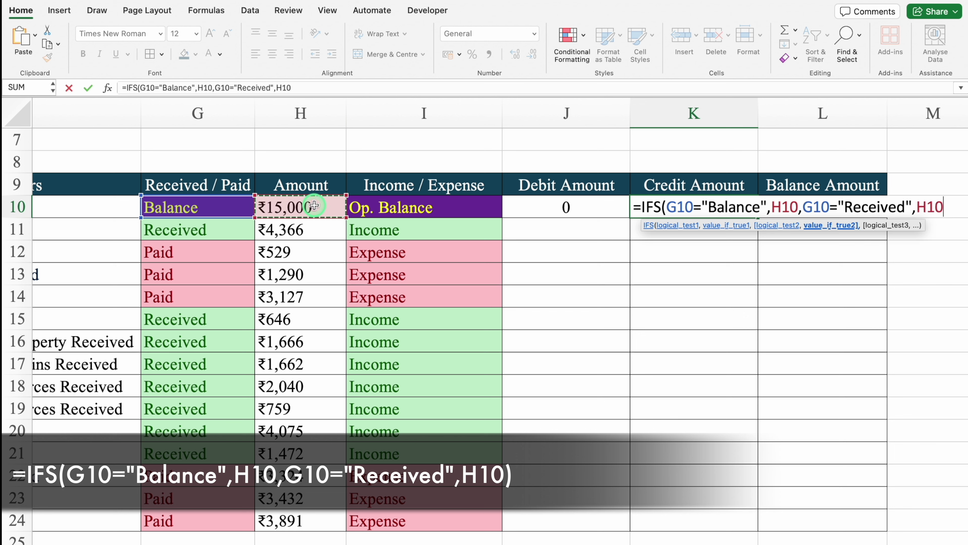
pyautogui.write(')')
pyautogui.press('Return')
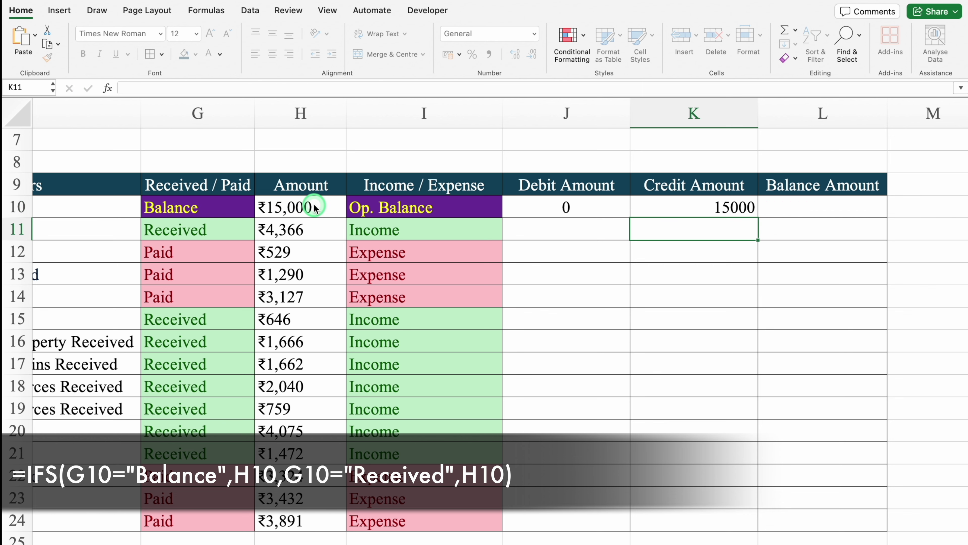
pyautogui.click(690, 207)
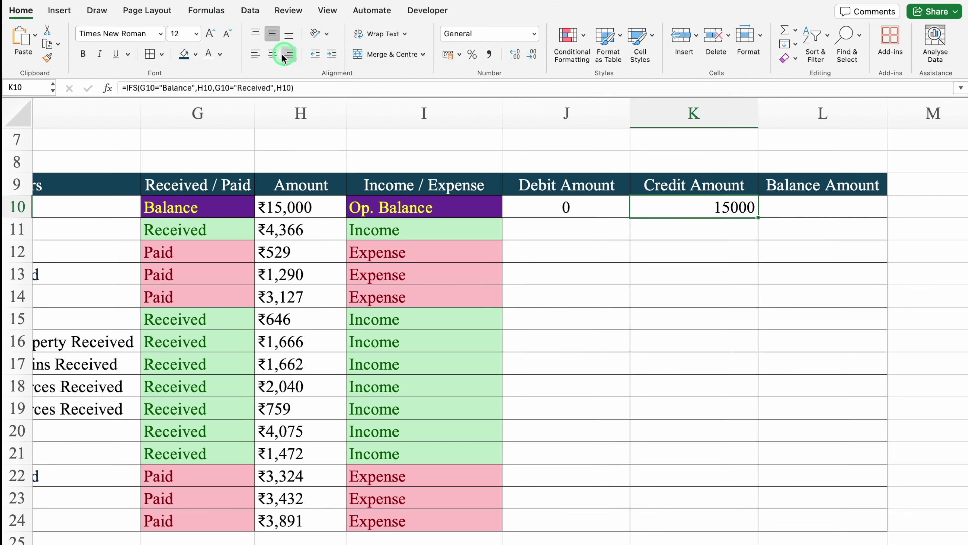
pyautogui.click(272, 54)
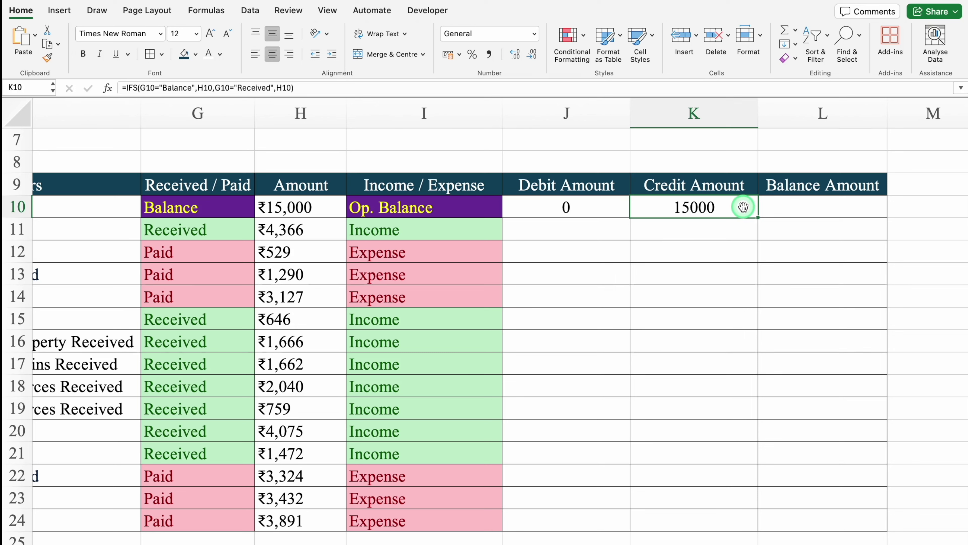
# - Wrap the IFS formula in K10 in IFERROR with "0" as the value returned on error
pyautogui.doubleClick(730, 207)
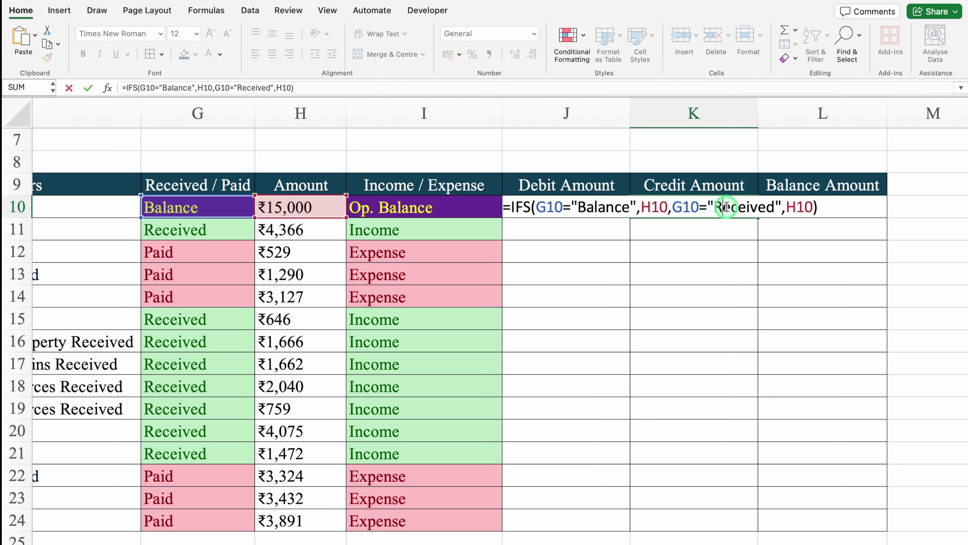
pyautogui.click(511, 208)
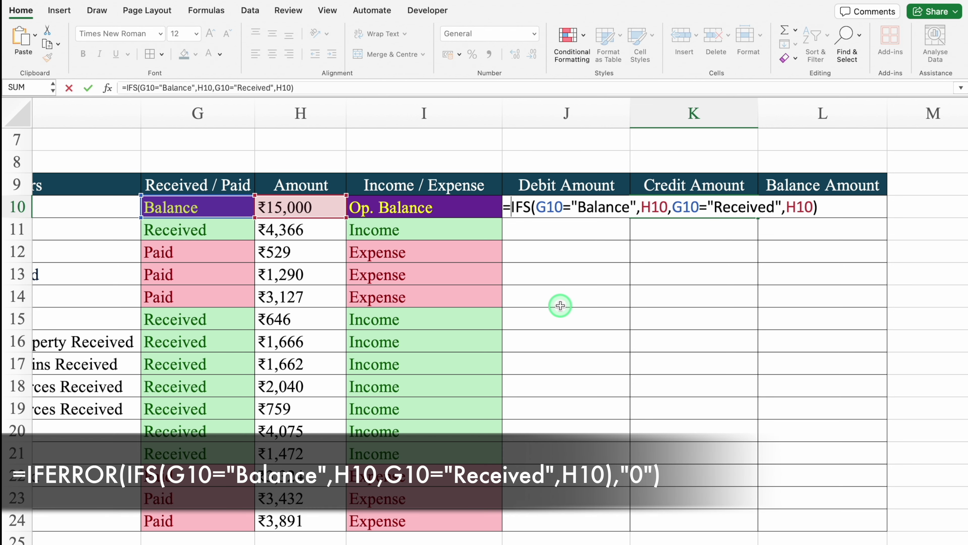
pyautogui.write('iferr')
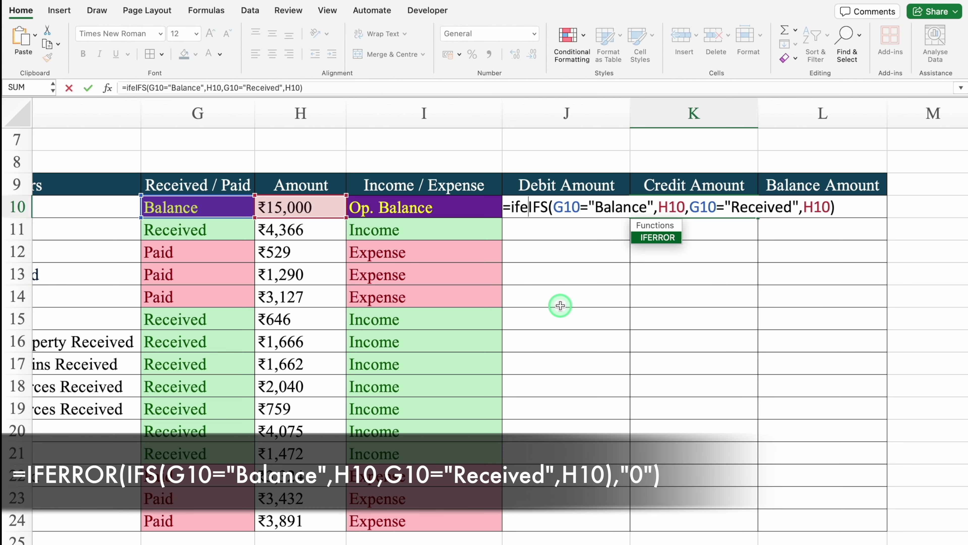
pyautogui.doubleClick(657, 237)
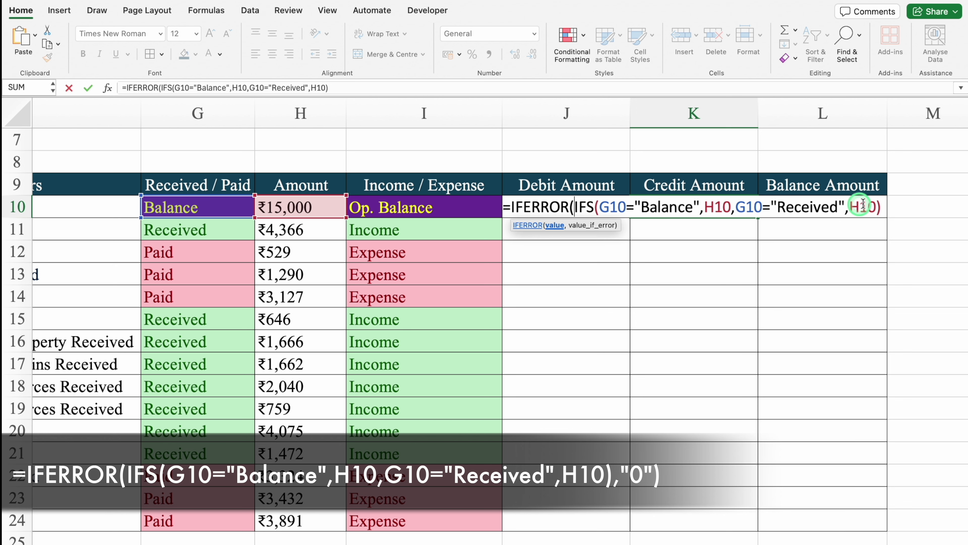
pyautogui.click(881, 208)
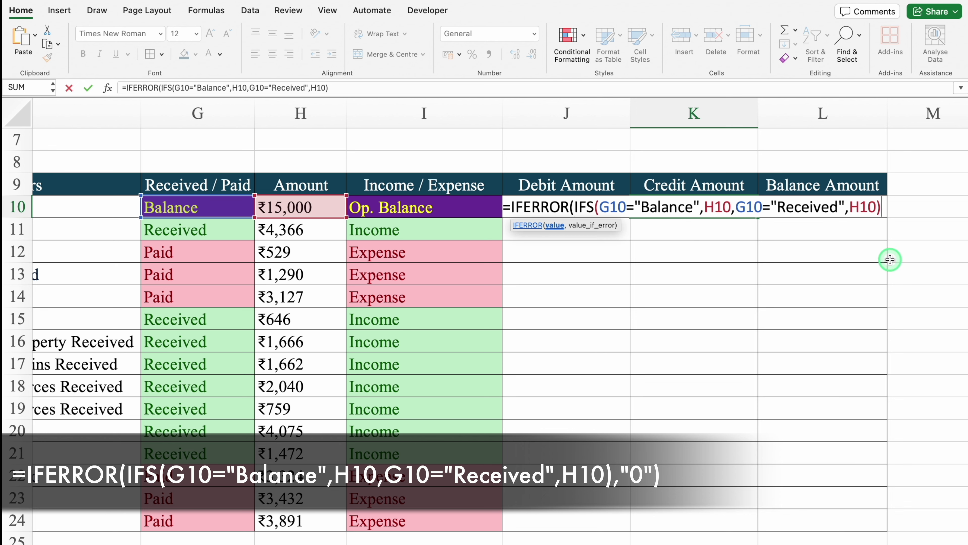
pyautogui.write(',""')
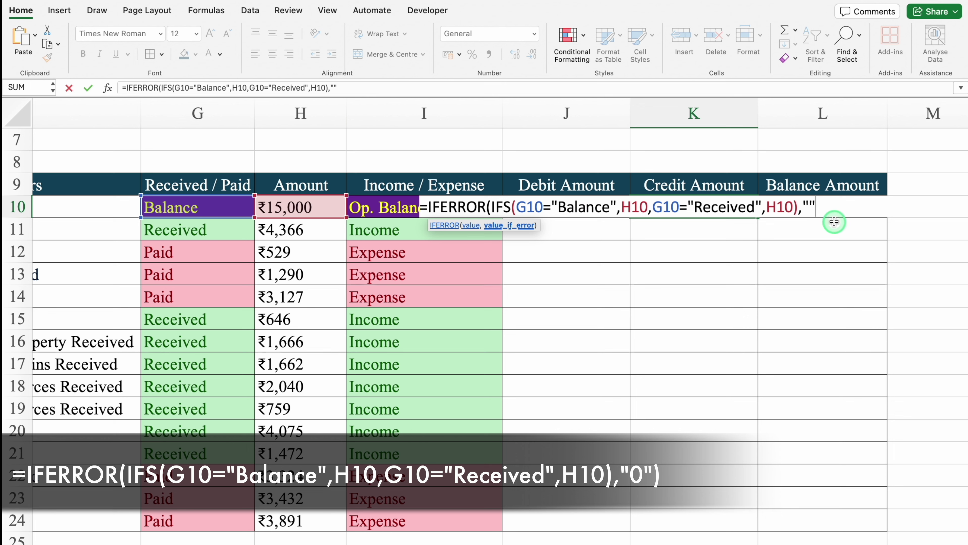
pyautogui.click(810, 204)
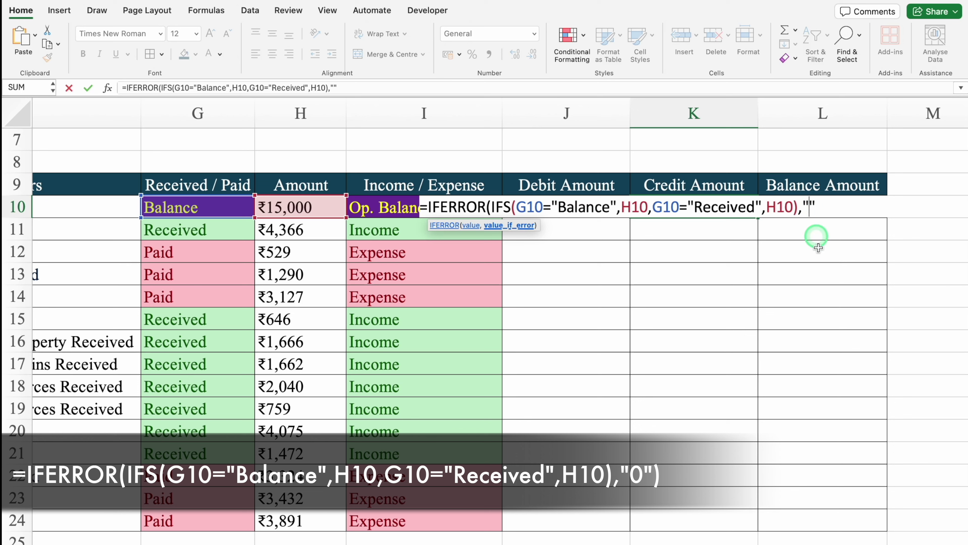
pyautogui.write('0')
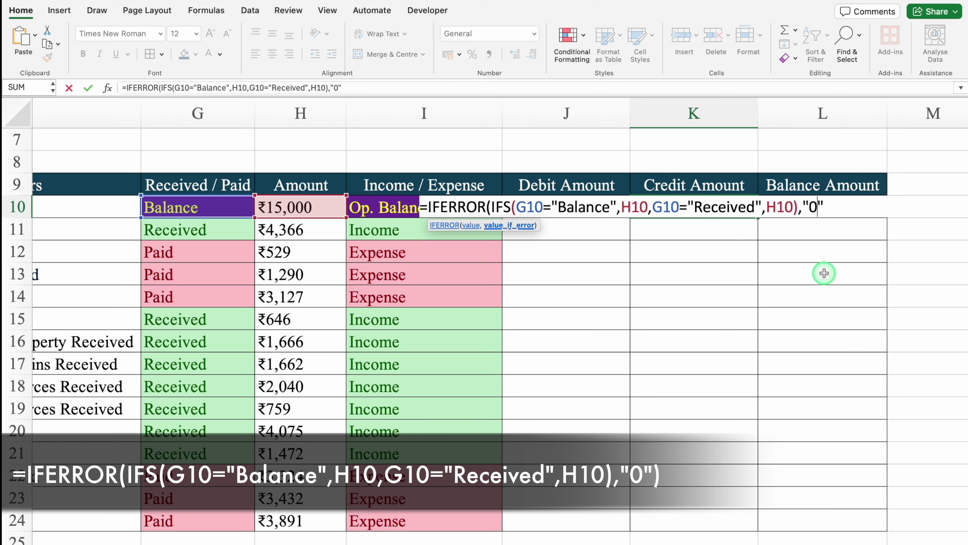
pyautogui.write(')')
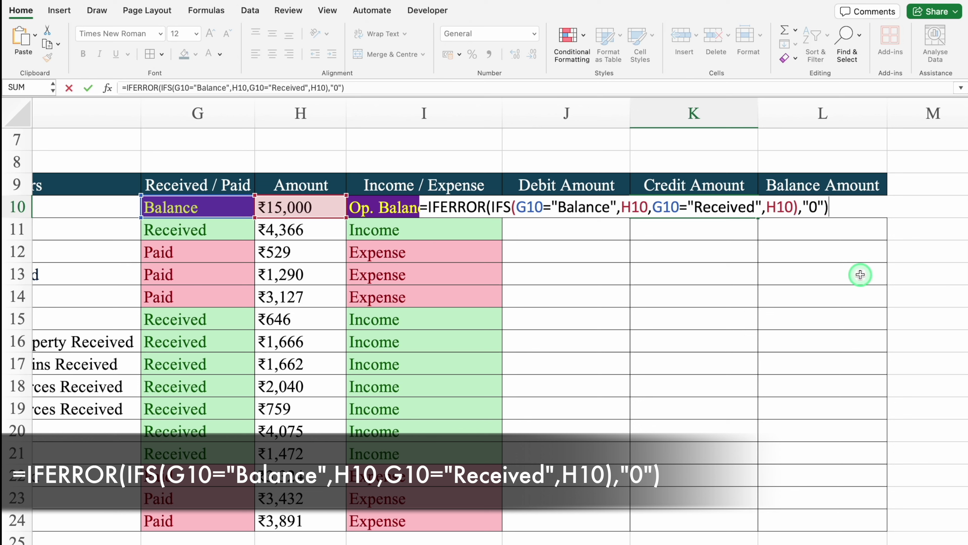
pyautogui.press('Return')
pyautogui.press('Up')
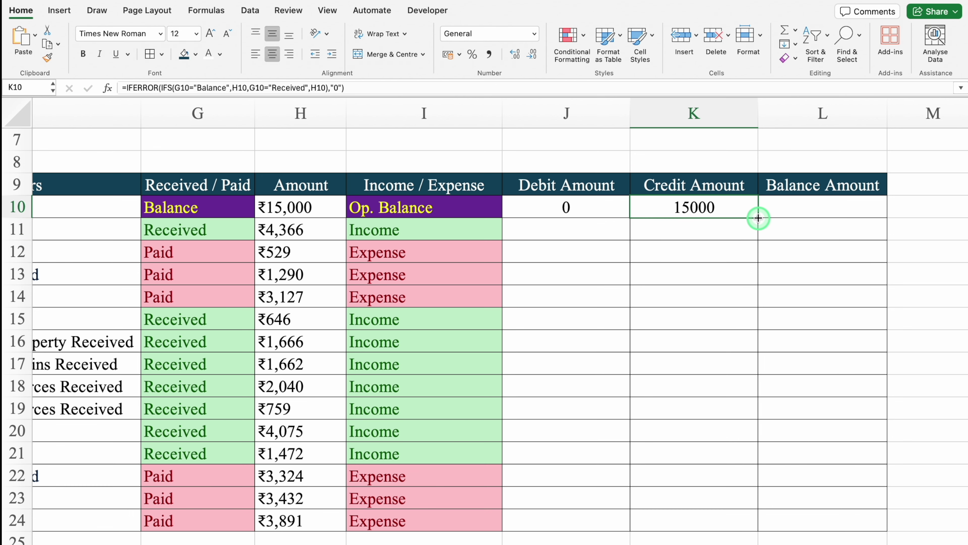
# - Fill the Credit Amount formula from K10 and the Debit Amount formula from J10 down to row 24
pyautogui.moveTo(758, 218); pyautogui.dragTo(742, 532)
pyautogui.click(583, 206)
pyautogui.moveTo(630, 218); pyautogui.dragTo(622, 530)
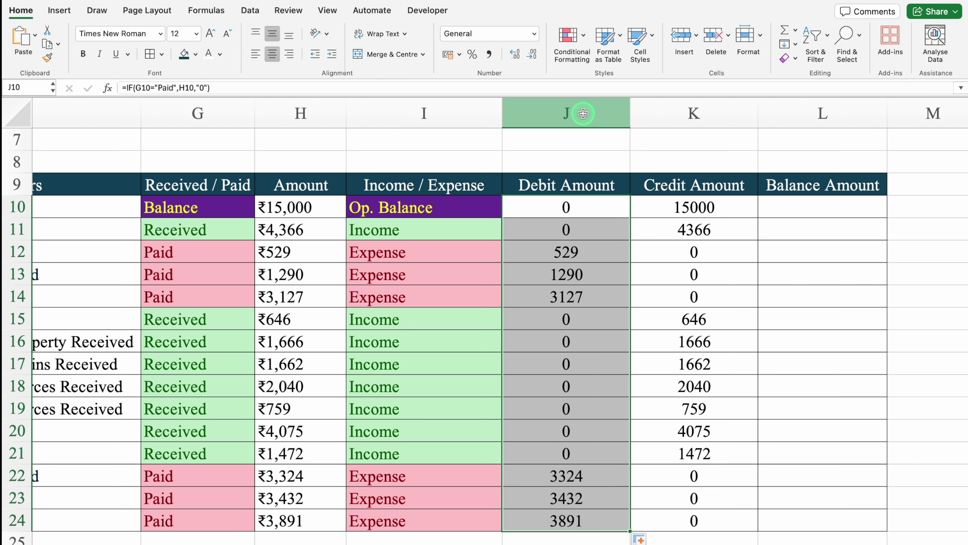
# - Format columns J to L as Currency with the ₹ symbol and 0 decimal places
pyautogui.moveTo(584, 113); pyautogui.dragTo(785, 117)
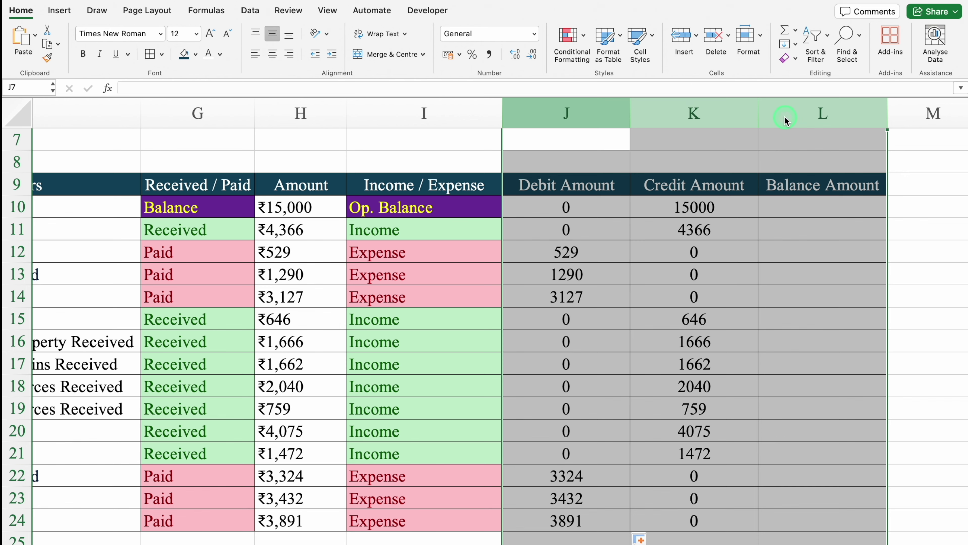
pyautogui.press('super+1')
pyautogui.click(345, 124)
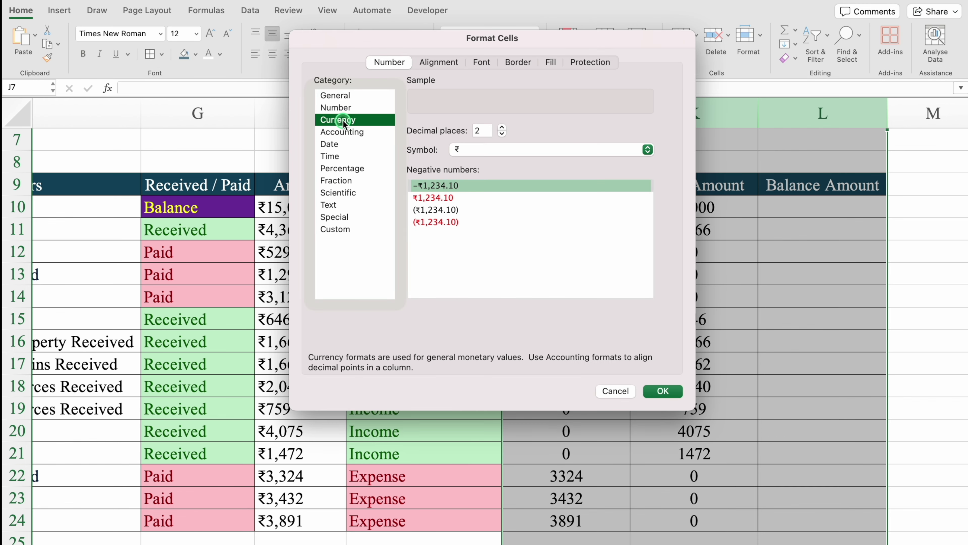
pyautogui.click(503, 134)
pyautogui.click(502, 134)
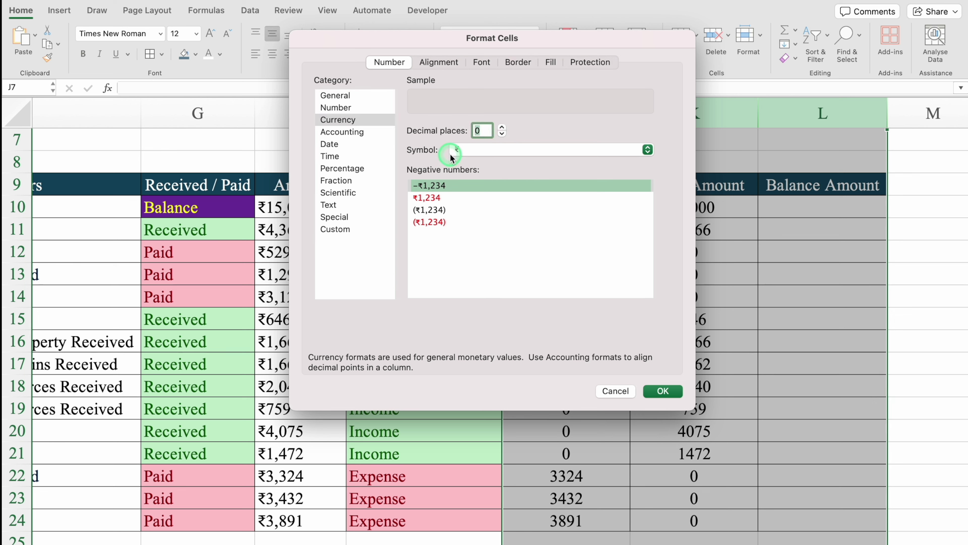
pyautogui.click(663, 390)
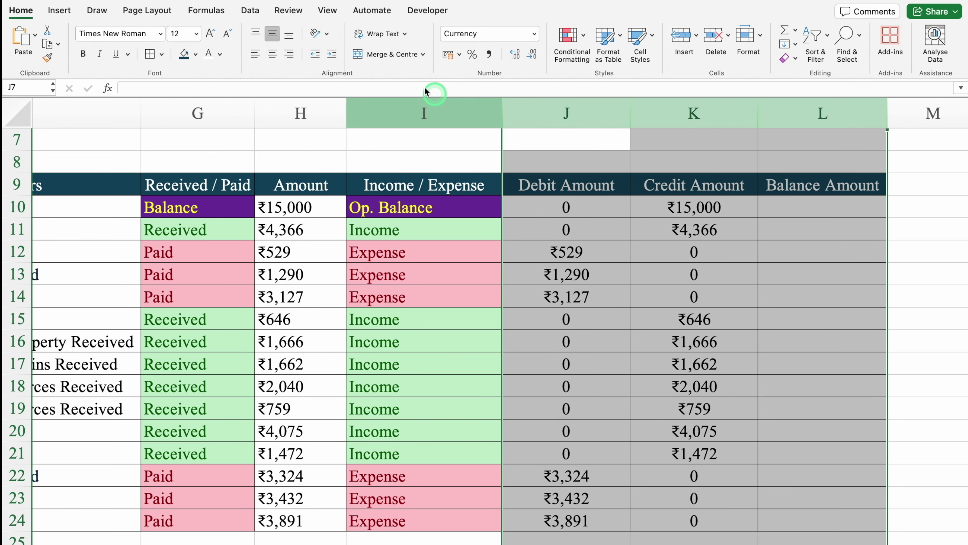
# - Left-align columns J to L and center their header cells J9:L9
pyautogui.click(255, 54)
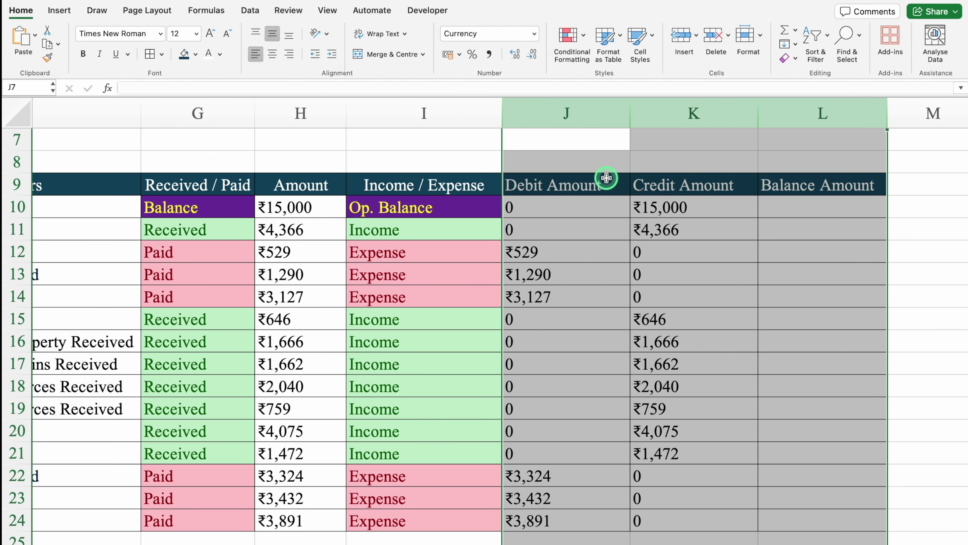
pyautogui.moveTo(606, 182); pyautogui.dragTo(807, 180)
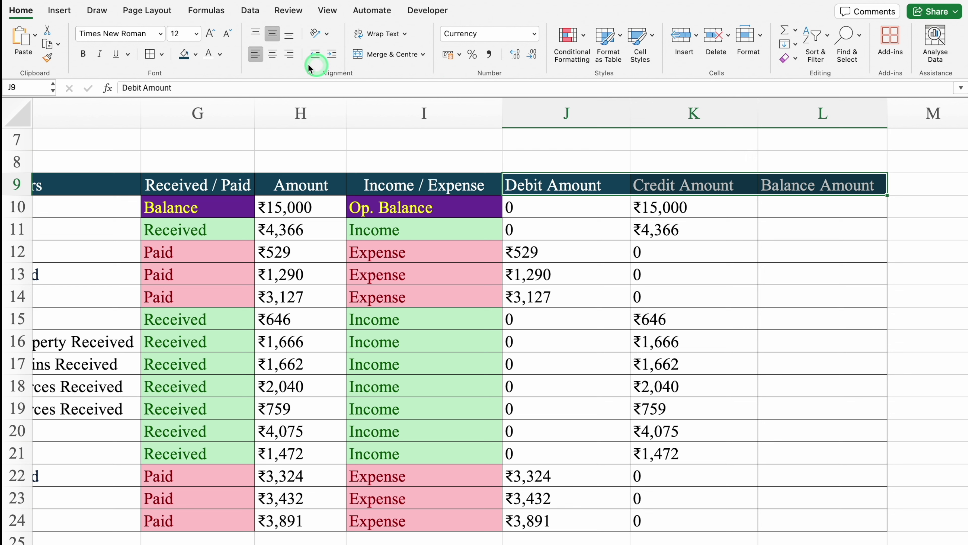
pyautogui.click(272, 54)
pyautogui.click(794, 210)
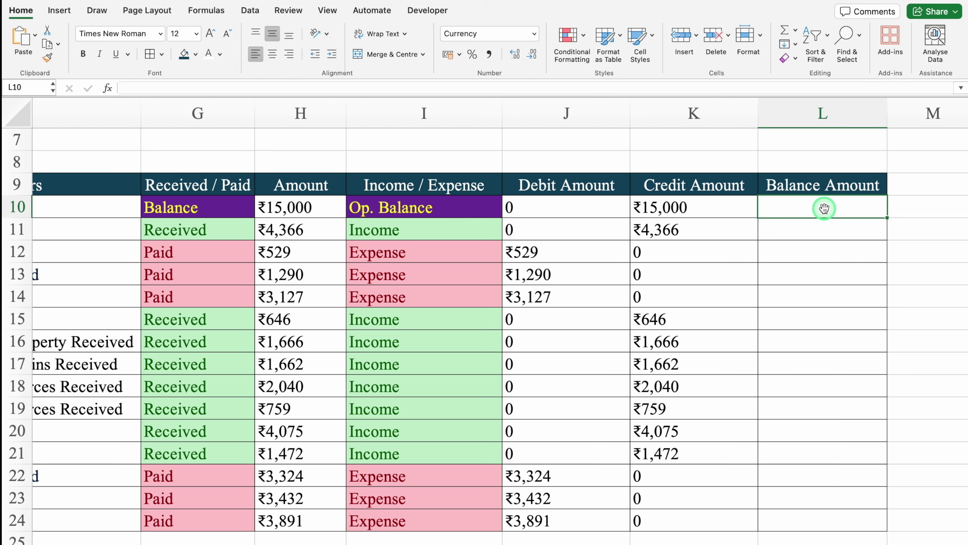
pyautogui.click(826, 228)
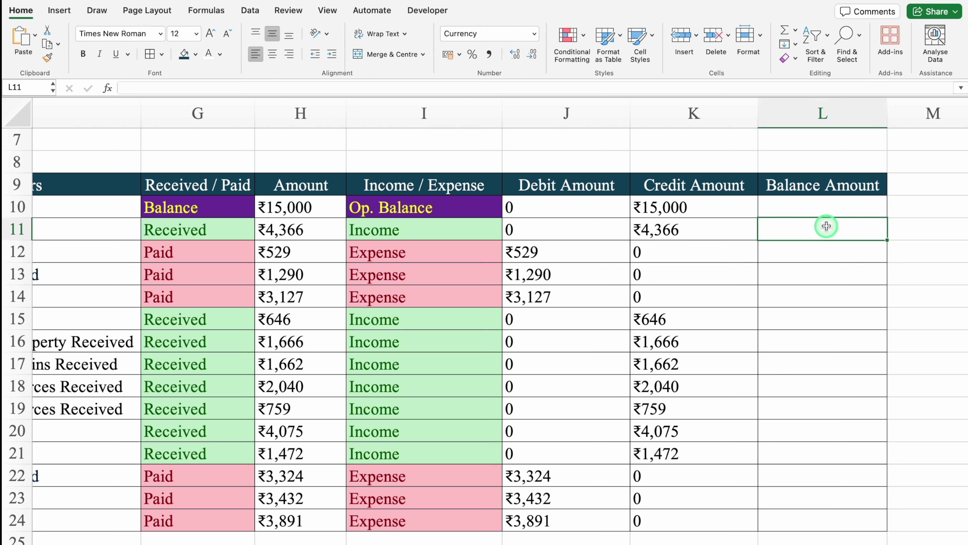
pyautogui.click(829, 250)
pyautogui.click(834, 294)
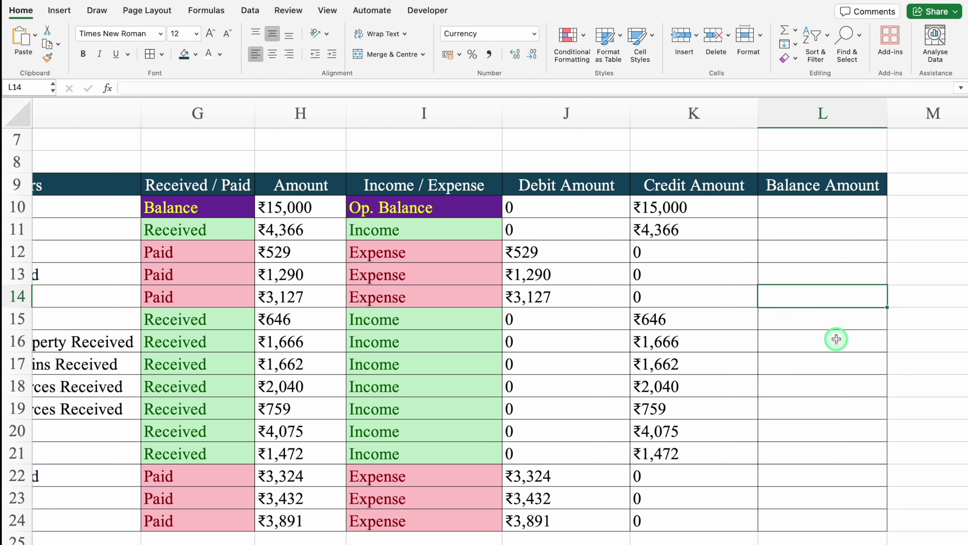
# - Enter the formula =K10 in L10 under Balance Amount to carry over the opening balance
pyautogui.click(794, 208)
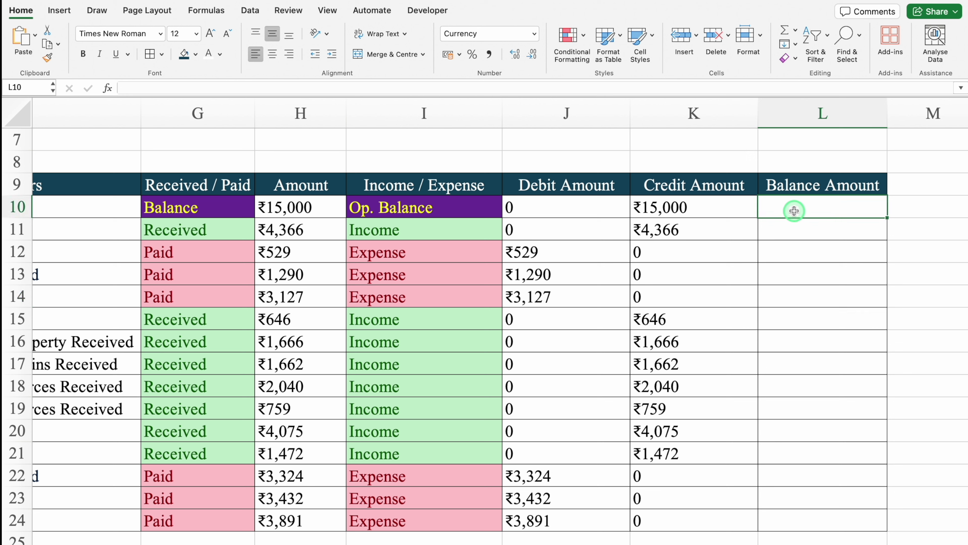
pyautogui.write('=')
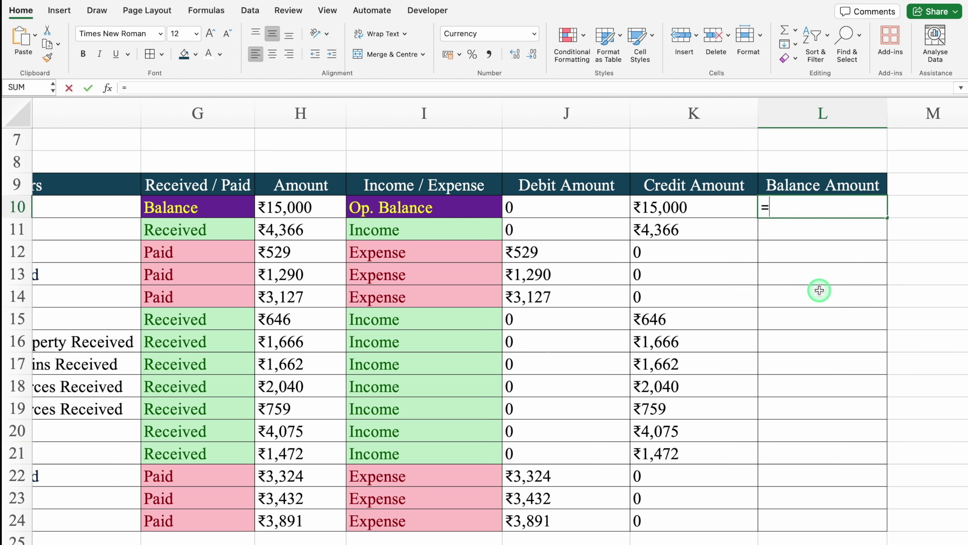
pyautogui.click(703, 208)
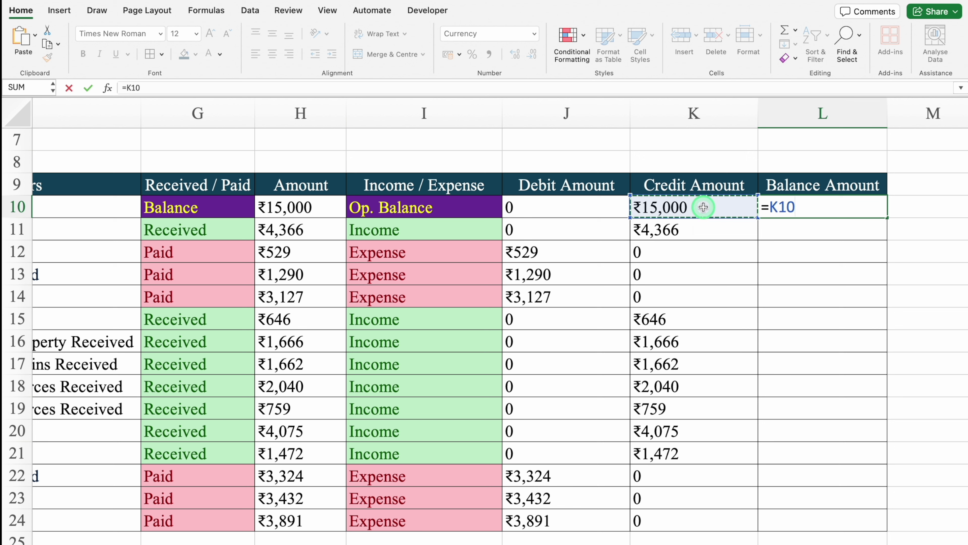
pyautogui.press('Return')
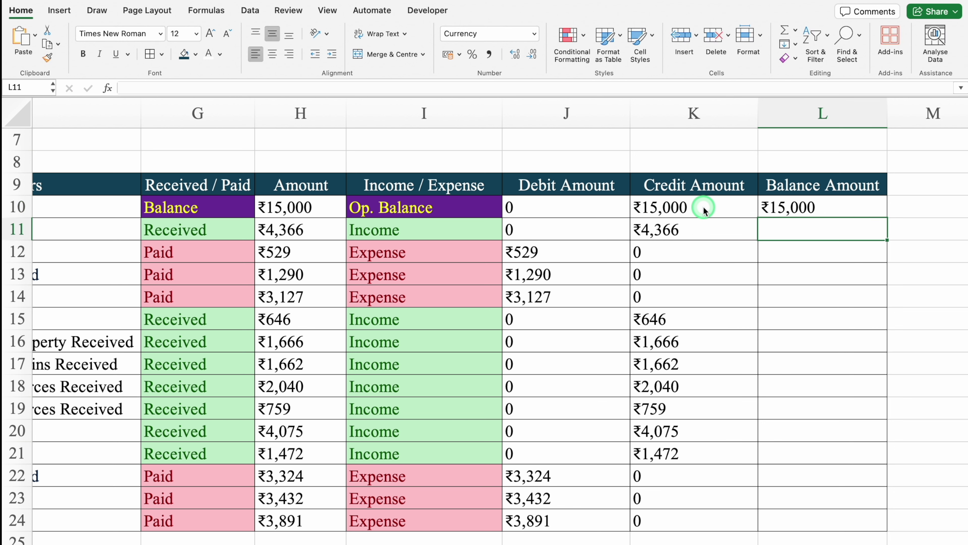
pyautogui.click(866, 210)
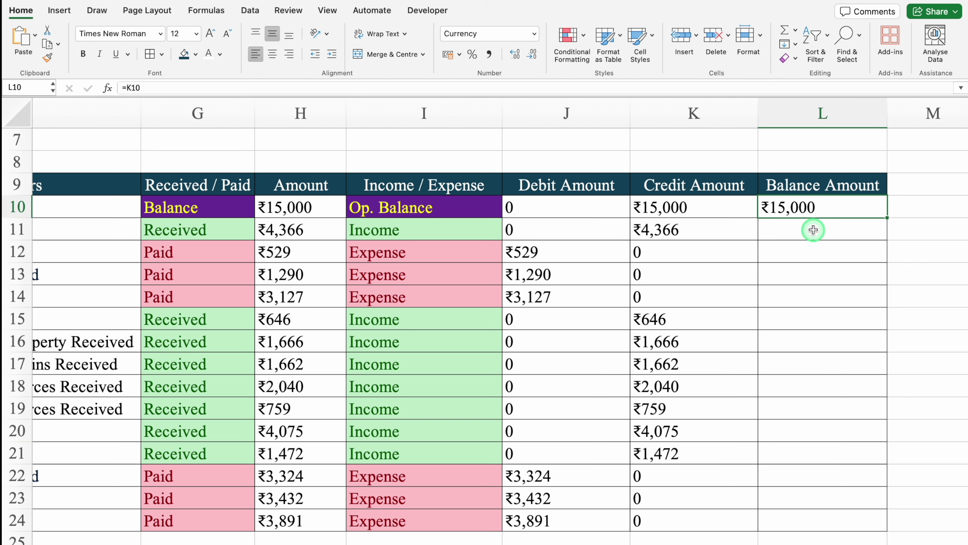
pyautogui.press('Down')
pyautogui.press('Down')
pyautogui.press('Down')
pyautogui.click(817, 319)
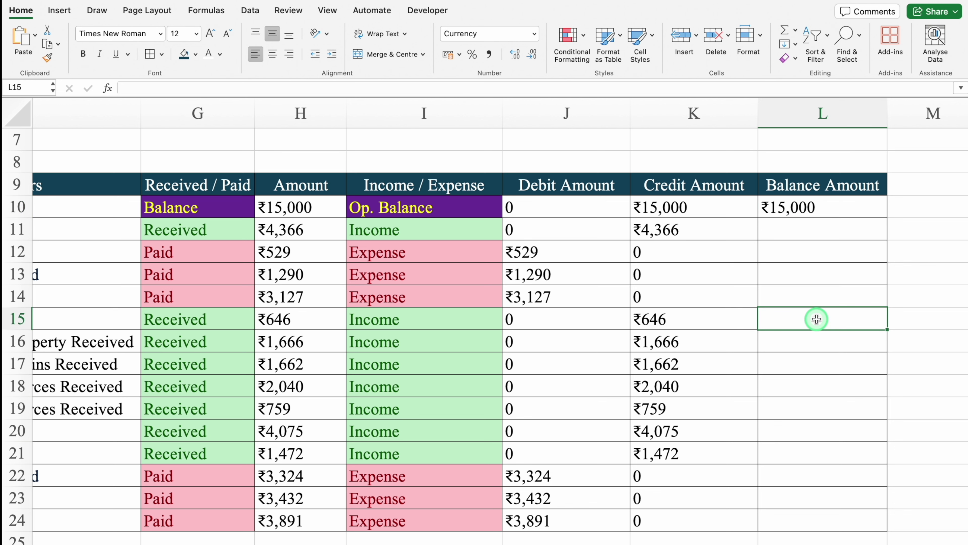
# - Start an IF formula in L11 under Balance Amount with an AND function as its logical test
pyautogui.click(787, 232)
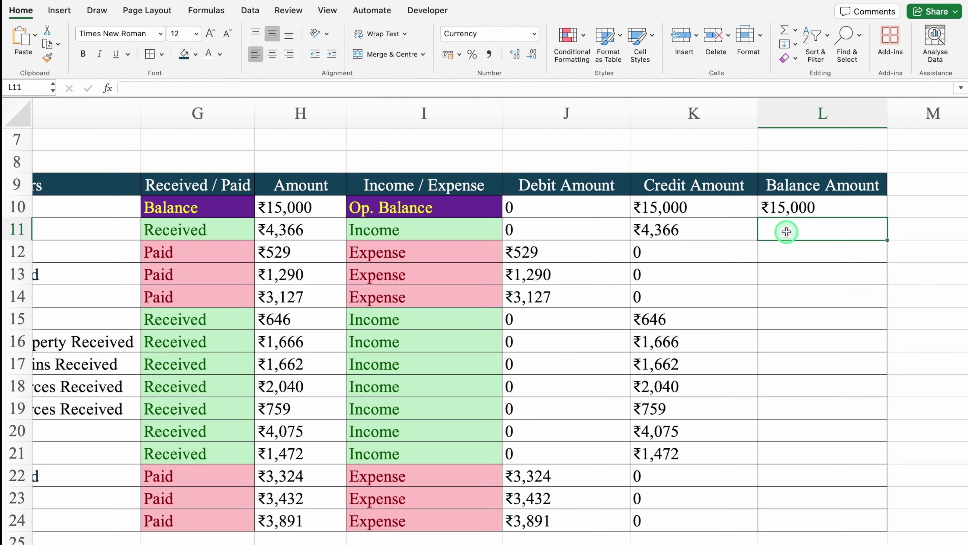
pyautogui.hscroll(1, 787, 232)
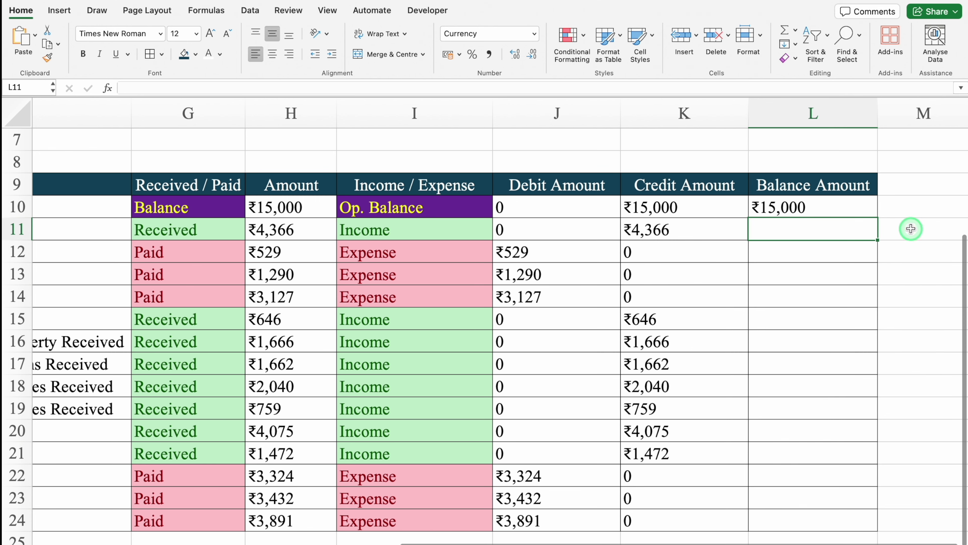
pyautogui.press('Right')
pyautogui.press('Right')
pyautogui.press('Right')
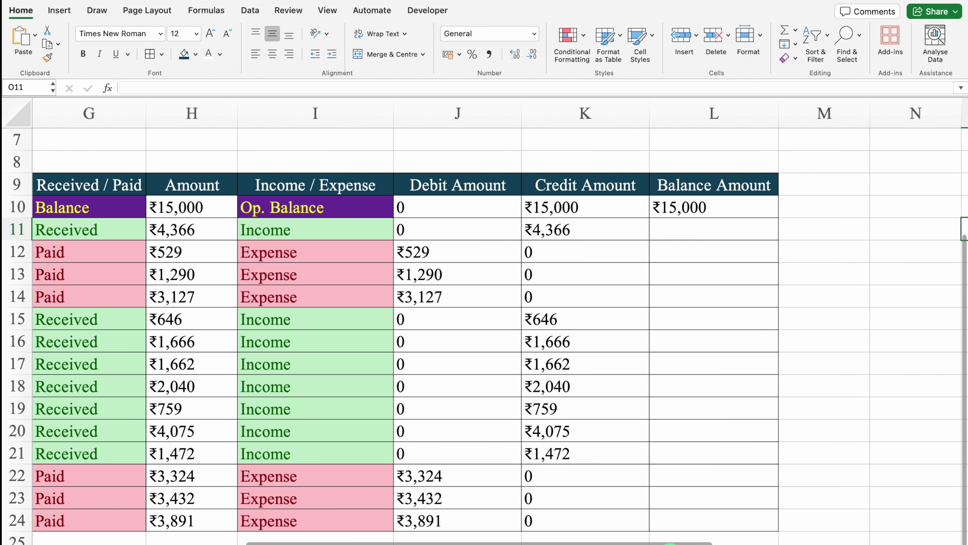
pyautogui.hscroll(-5, 697, 539)
pyautogui.press('Left')
pyautogui.press('Left')
pyautogui.press('Left')
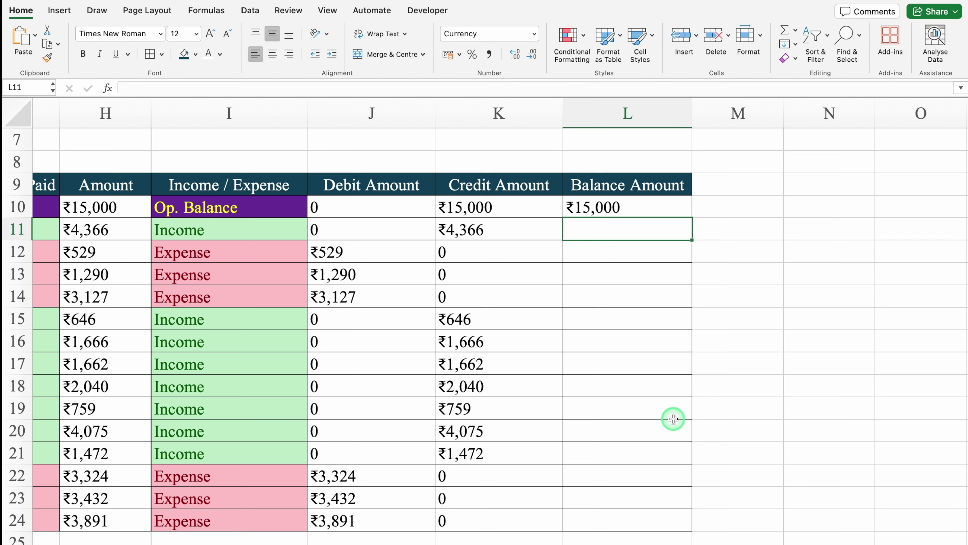
pyautogui.write('=')
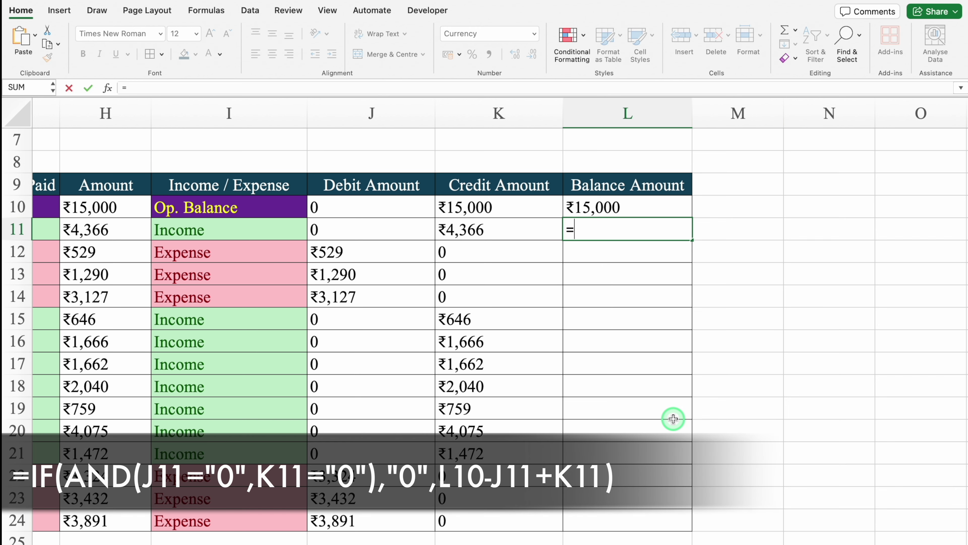
pyautogui.write('if')
pyautogui.press('Tab')
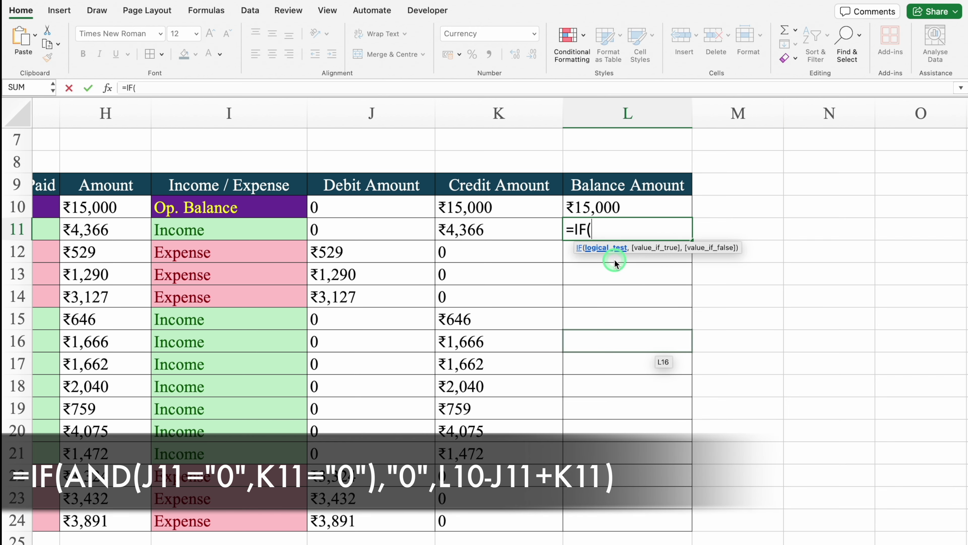
pyautogui.write('AND')
pyautogui.press('Tab')
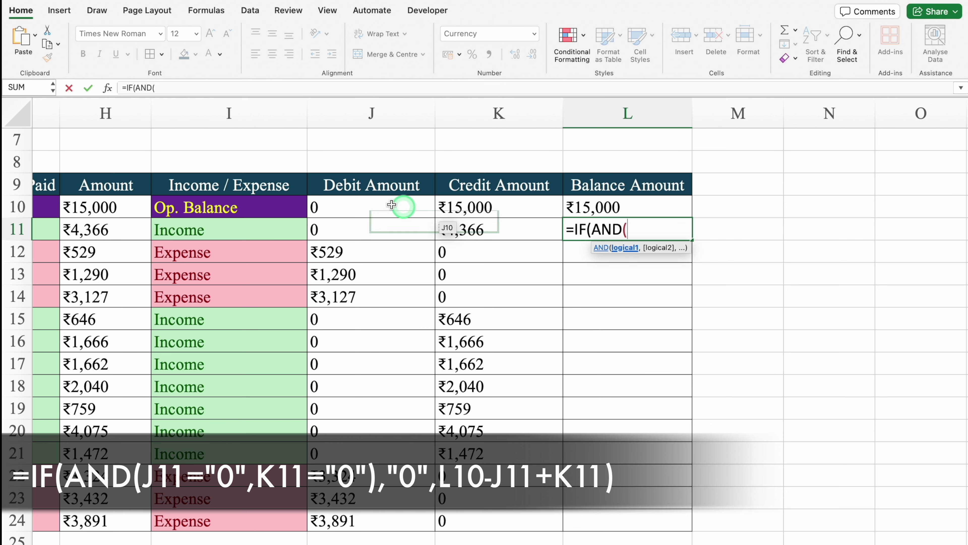
# - Give the AND test in L11 the conditions J11="0" and K11="0", and close it
pyautogui.click(370, 229)
pyautogui.write('=')
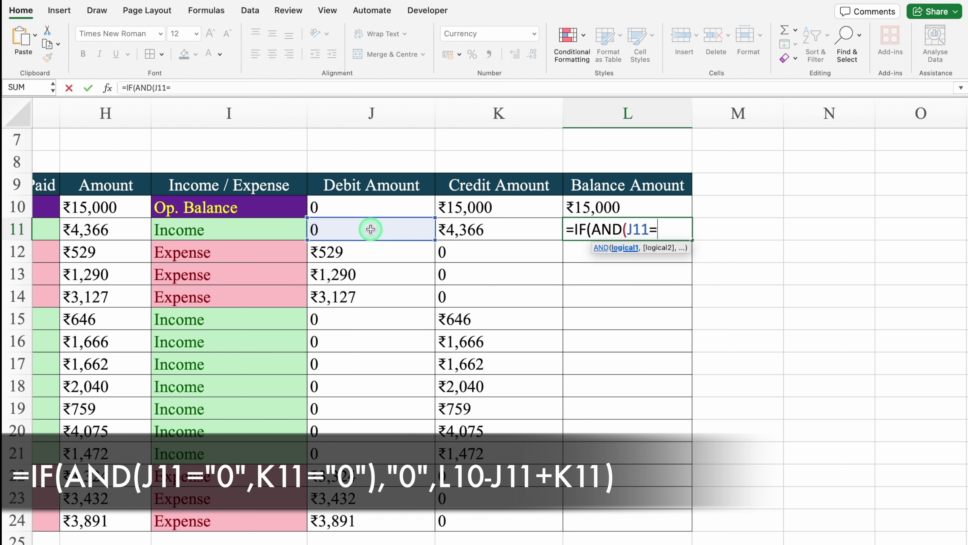
pyautogui.write('"0",')
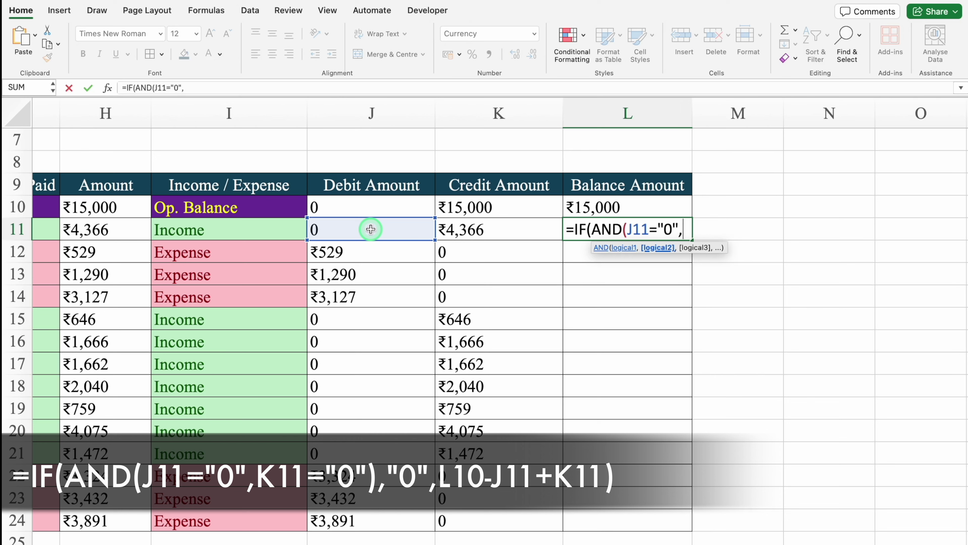
pyautogui.click(487, 229)
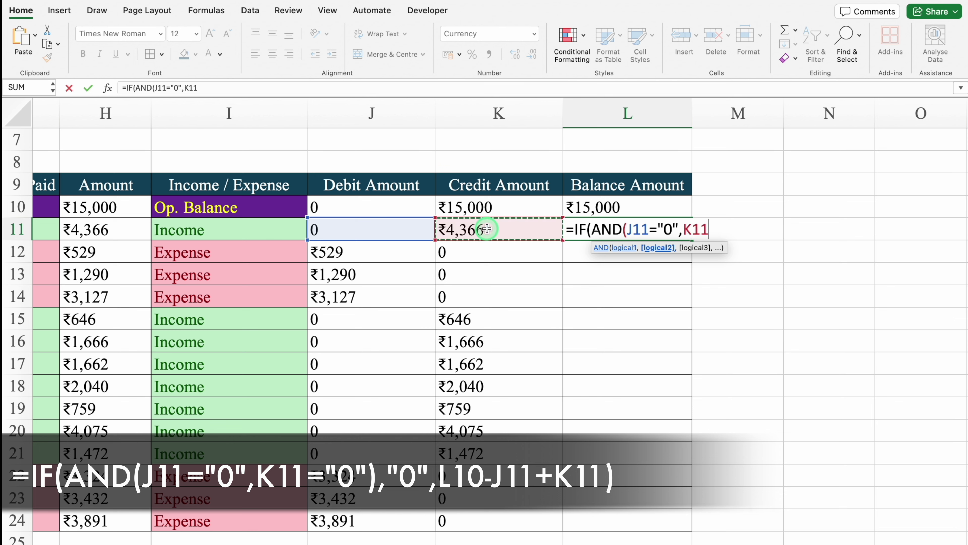
pyautogui.write('="')
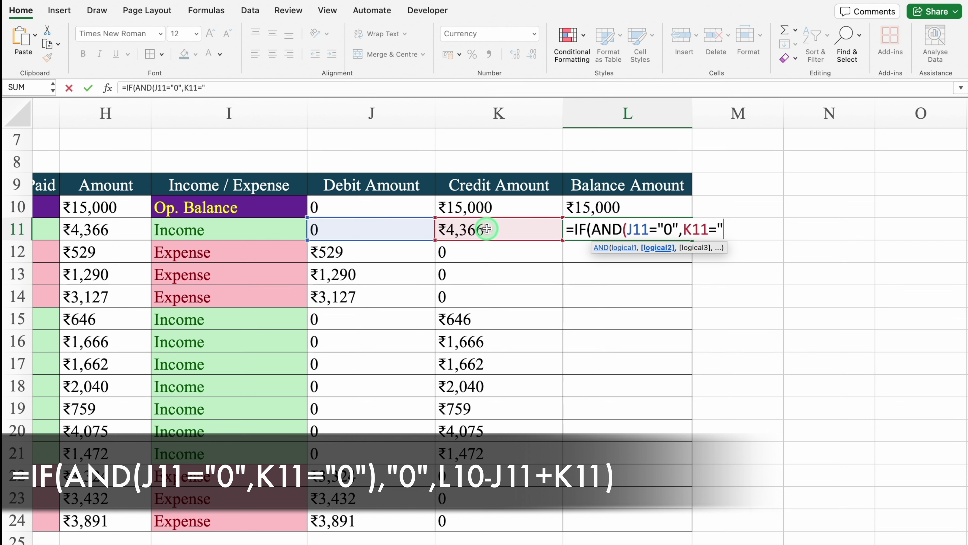
pyautogui.write('0")')
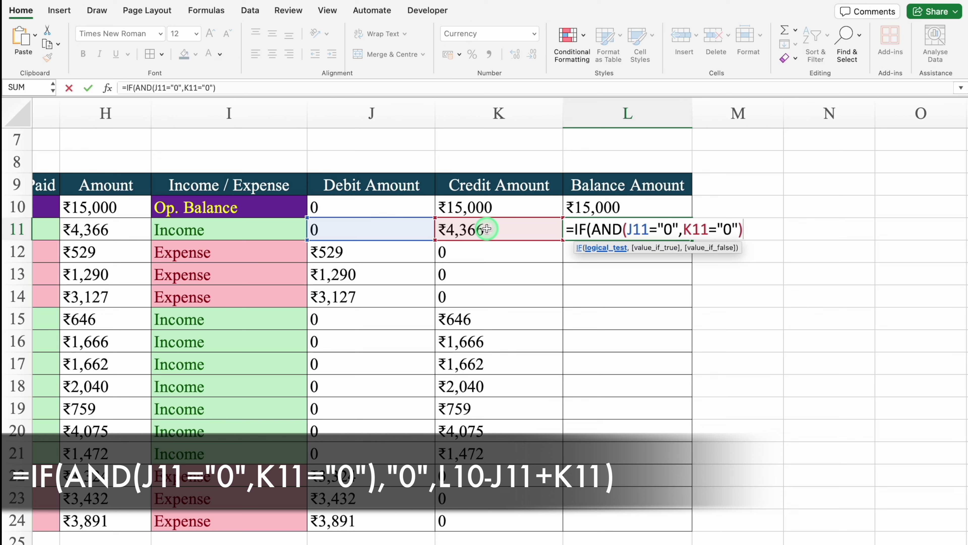
# - Complete the L11 IF formula with "0" as the value if true and L10-J11+K11 as the value if false
pyautogui.write(',')
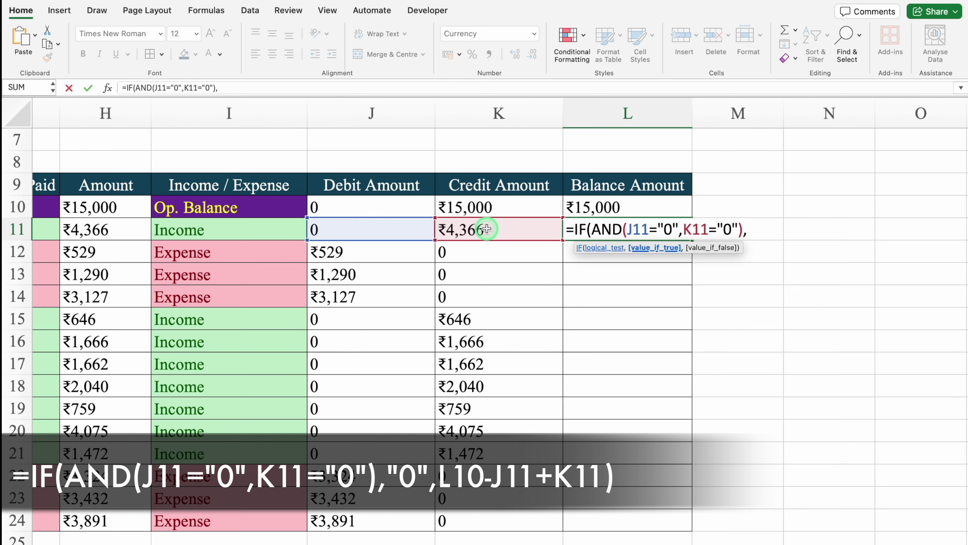
pyautogui.write('"0",')
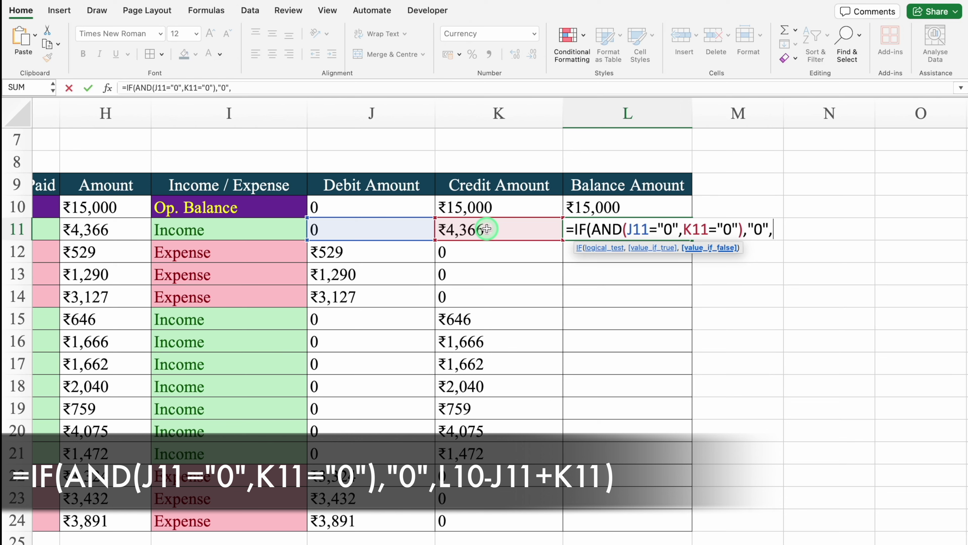
pyautogui.click(623, 206)
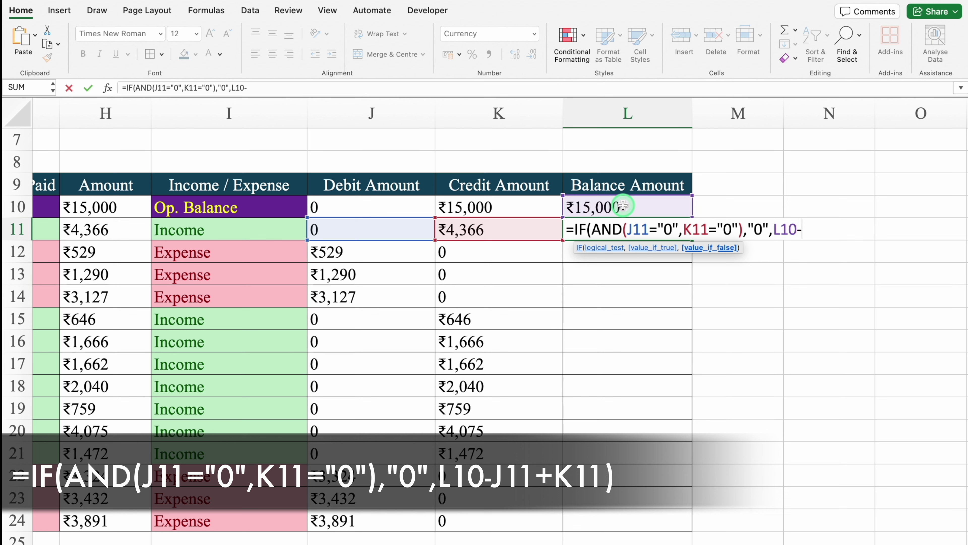
pyautogui.click(374, 227)
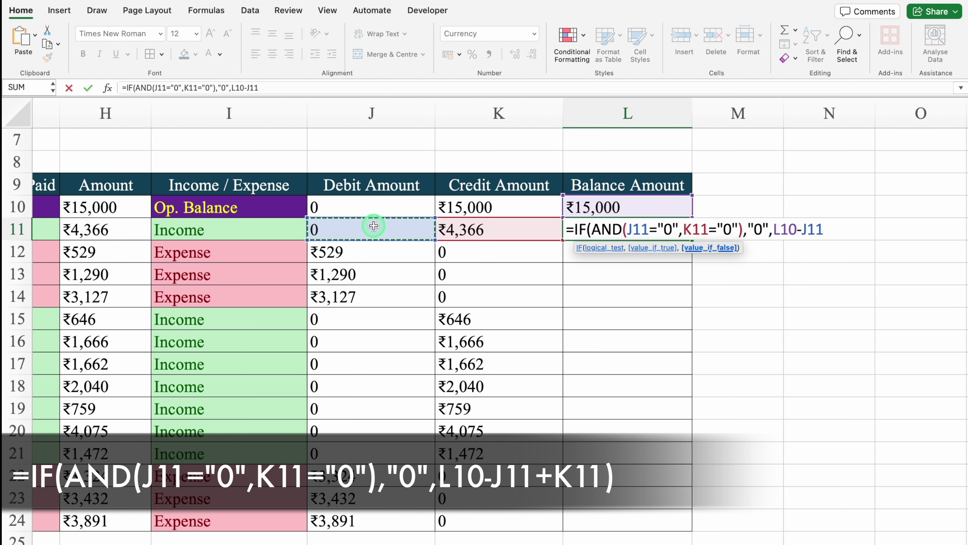
pyautogui.write('+')
pyautogui.click(494, 229)
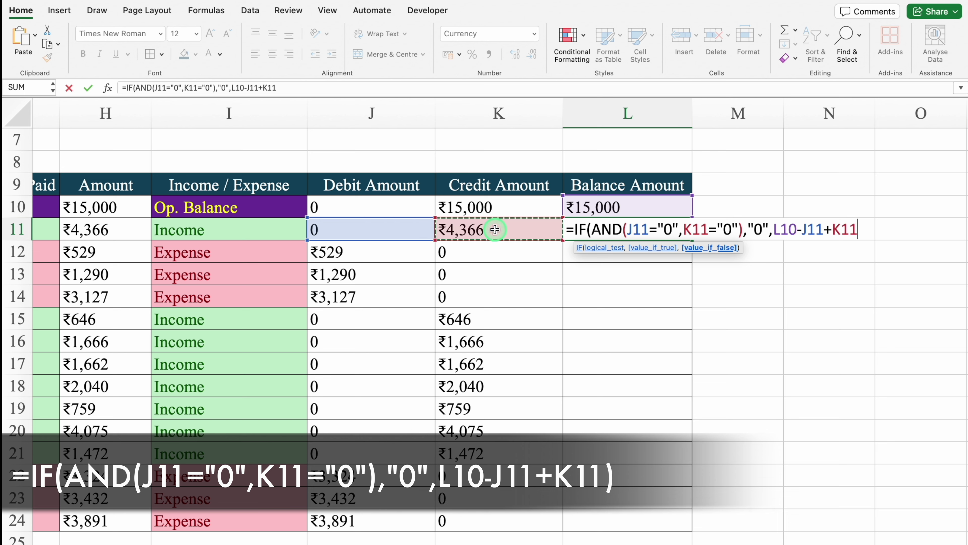
pyautogui.write(')')
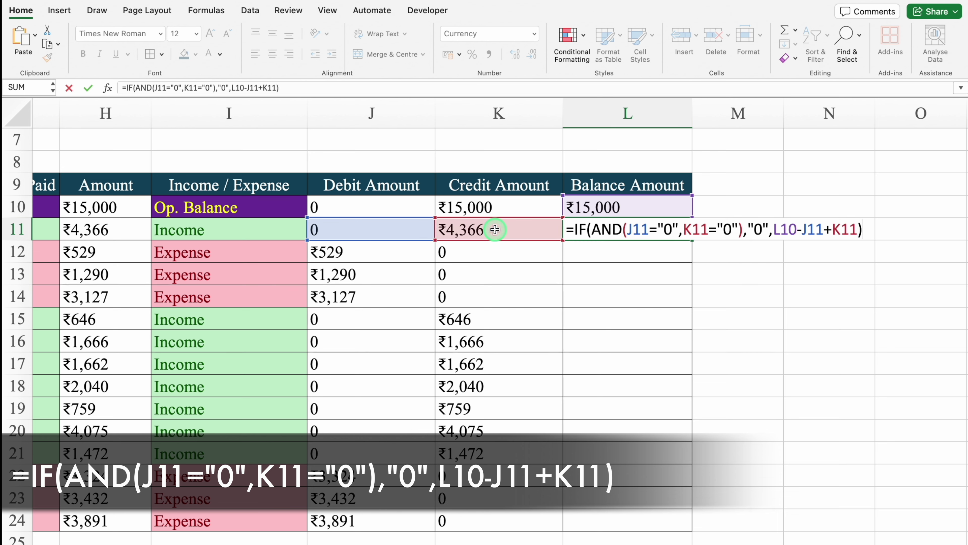
pyautogui.press('Return')
# - Fill the Balance Amount formula from L11 down to L24
pyautogui.click(642, 231)
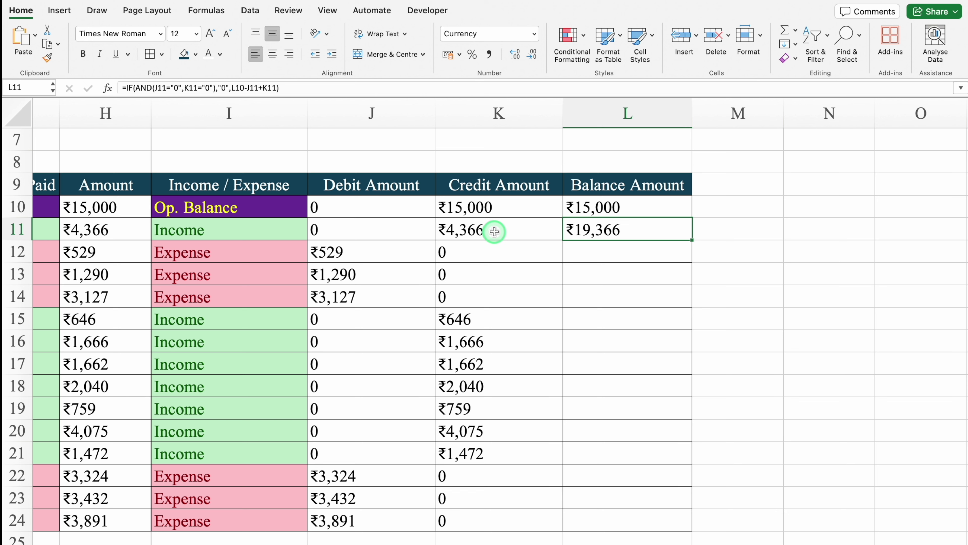
pyautogui.doubleClick(632, 229)
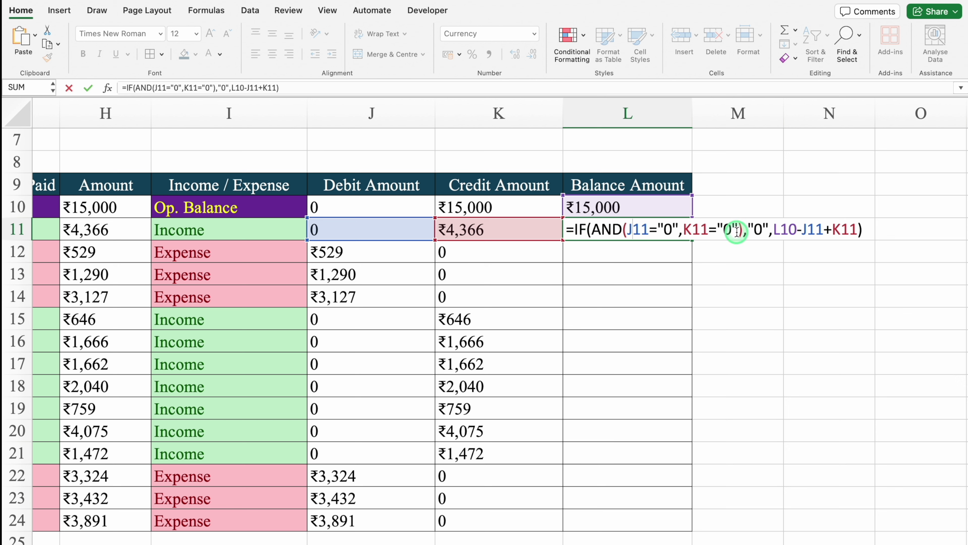
pyautogui.press('Return')
pyautogui.click(651, 226)
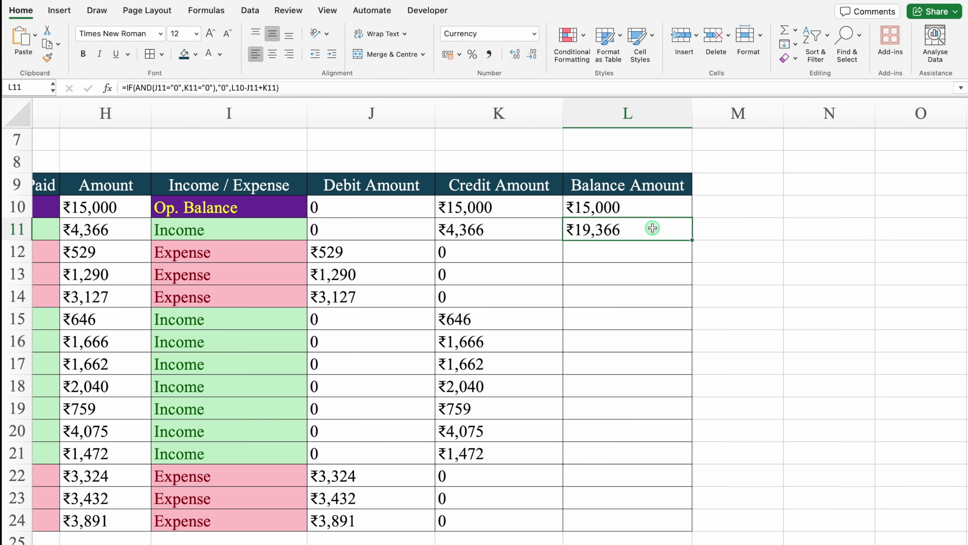
pyautogui.doubleClick(692, 239)
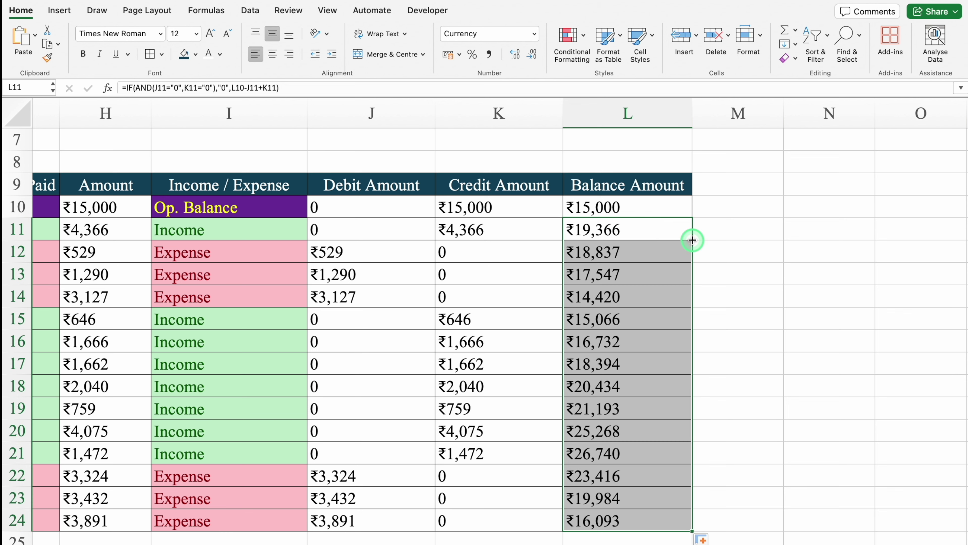
# - Examine the running balance formulas in L11 and L12, comparing their cell references
pyautogui.click(665, 227)
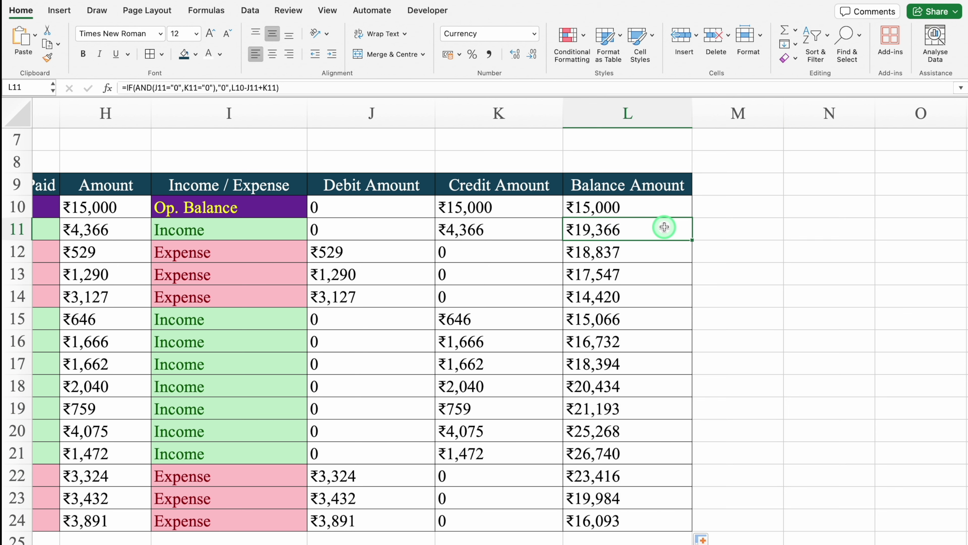
pyautogui.doubleClick(655, 232)
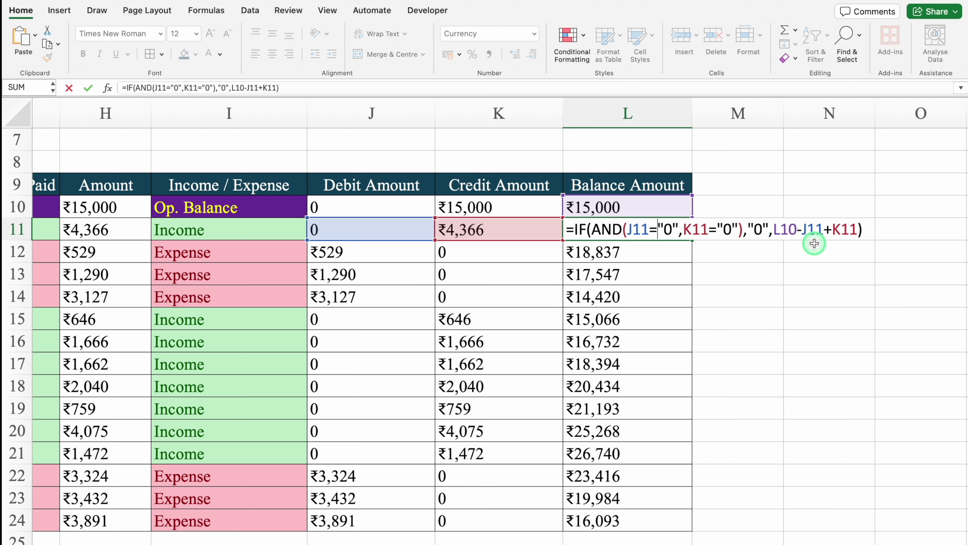
pyautogui.press('Return')
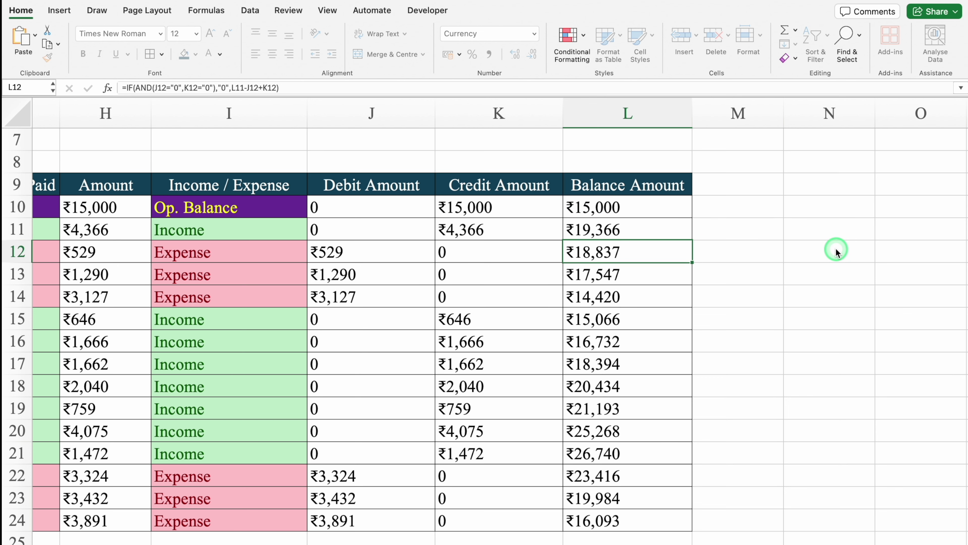
pyautogui.doubleClick(642, 251)
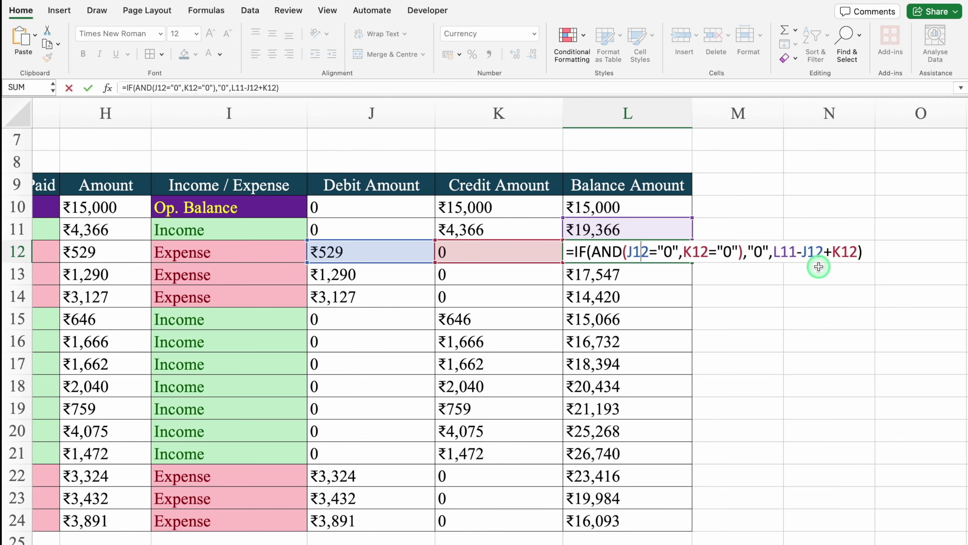
pyautogui.press('Return')
# - Narrow the Sl. No., Day and Month columns and shrink empty row 8 to a thin gap above the headers
pyautogui.hscroll(-2, 687, 420)
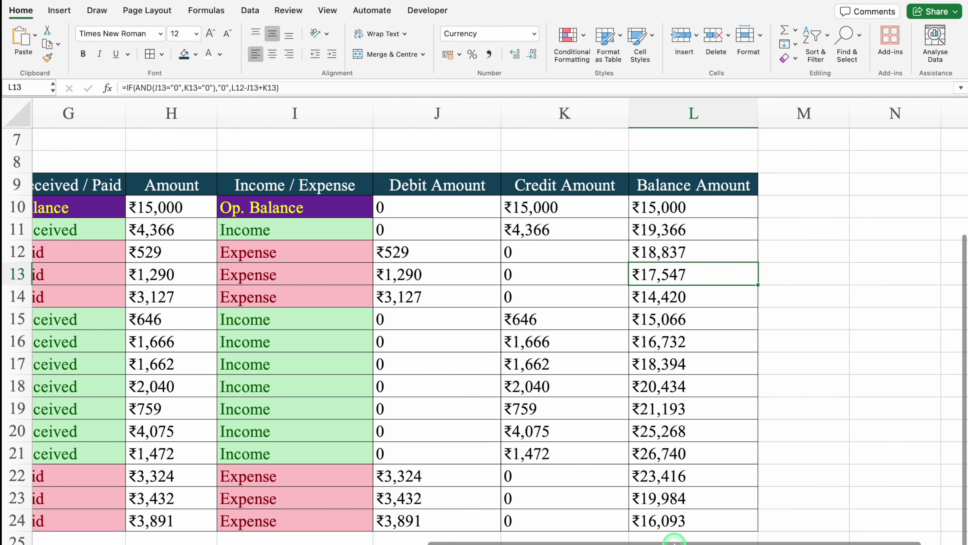
pyautogui.moveTo(696, 539); pyautogui.dragTo(88, 541)
pyautogui.moveTo(142, 111); pyautogui.dragTo(117, 114)
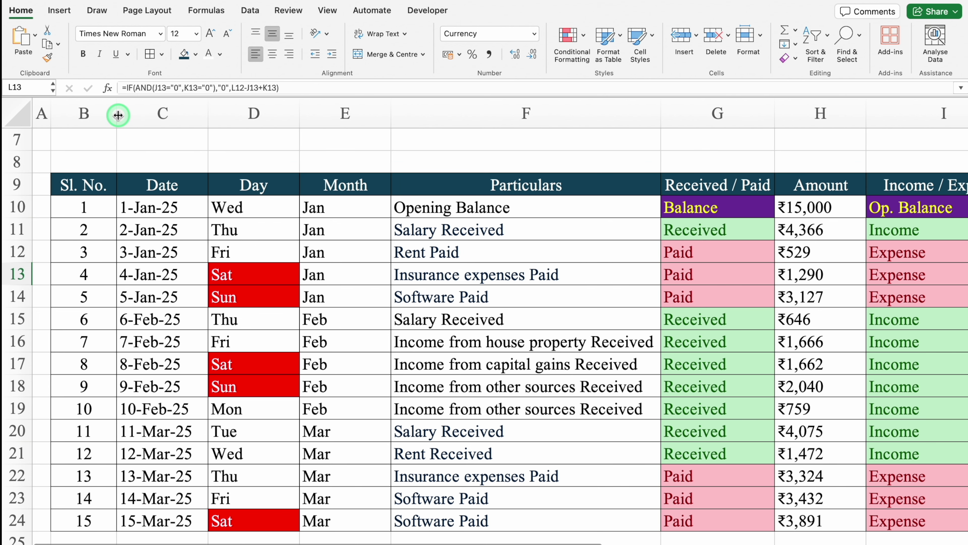
pyautogui.moveTo(395, 116); pyautogui.dragTo(274, 111)
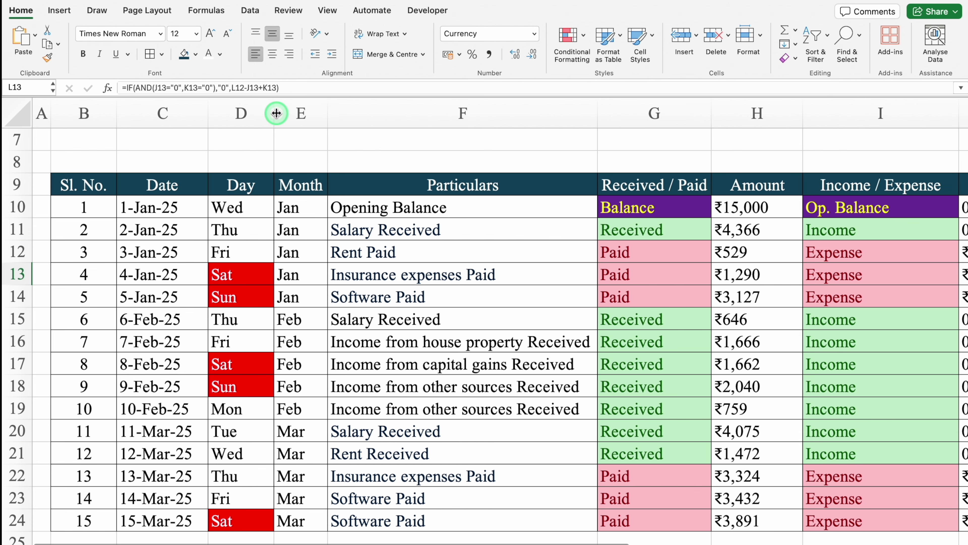
pyautogui.moveTo(966, 264); pyautogui.dragTo(965, 198)
pyautogui.moveTo(18, 305); pyautogui.dragTo(18, 292)
# - Fill the range B4:L7 above the table with the header row's dark teal colour
pyautogui.scroll(-3, 65, 229)
pyautogui.click(69, 171)
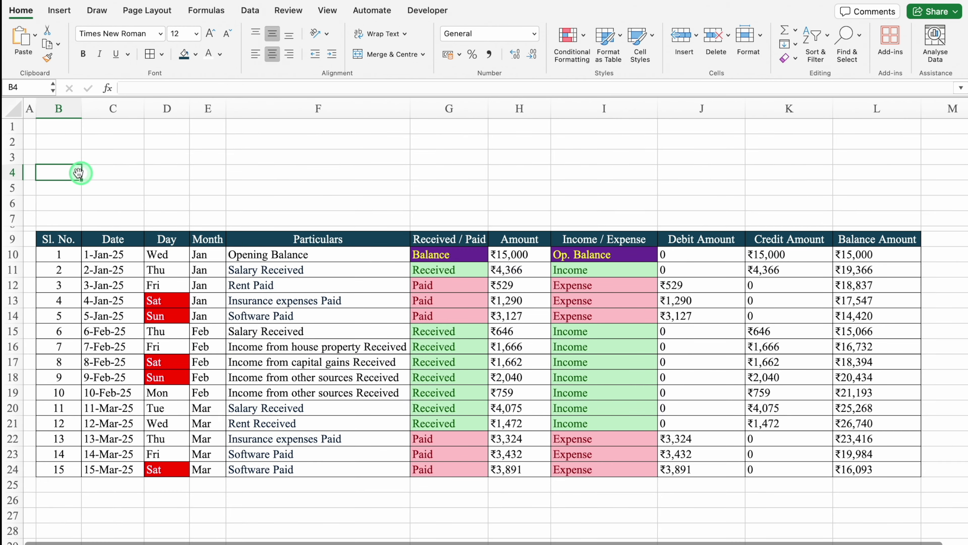
pyautogui.moveTo(69, 171); pyautogui.dragTo(856, 212)
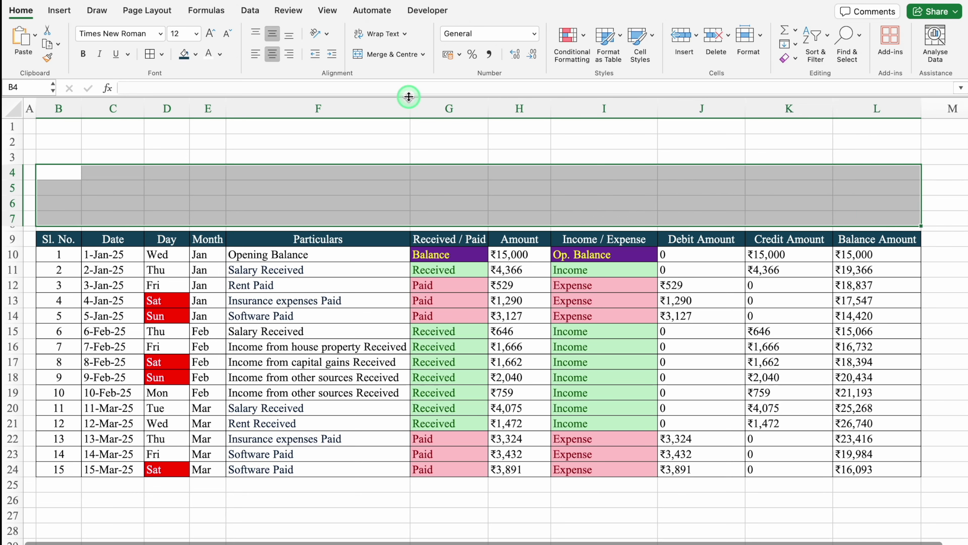
pyautogui.click(185, 55)
# - Merge and centre C4:G4 in the teal banner and make row 4 about twice as tall
pyautogui.click(111, 173)
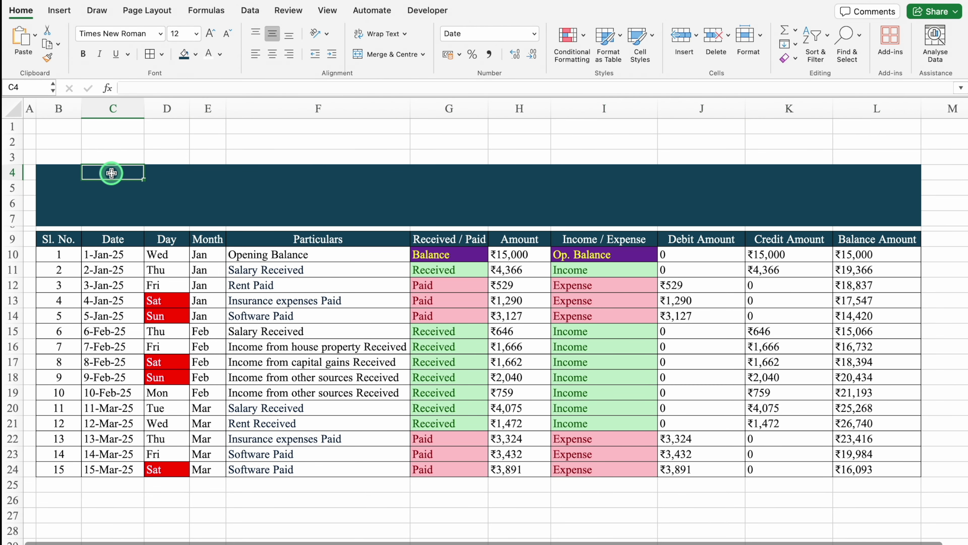
pyautogui.moveTo(111, 173); pyautogui.dragTo(445, 176)
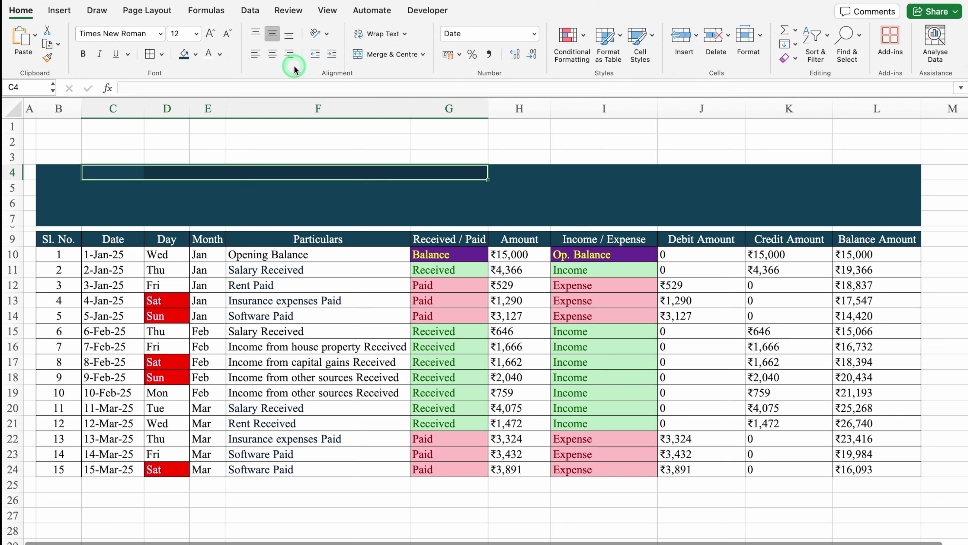
pyautogui.click(372, 54)
pyautogui.moveTo(12, 180); pyautogui.dragTo(18, 199)
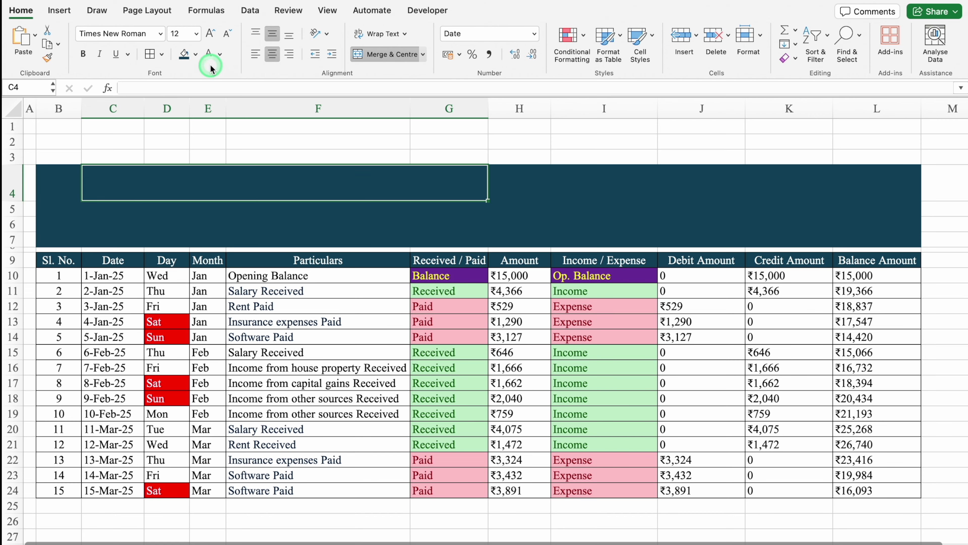
# - Set the merged C4 cell to Arial Black, size 16, and enter the title Debit & Credit Sheet
pyautogui.click(161, 34)
pyautogui.moveTo(189, 144)
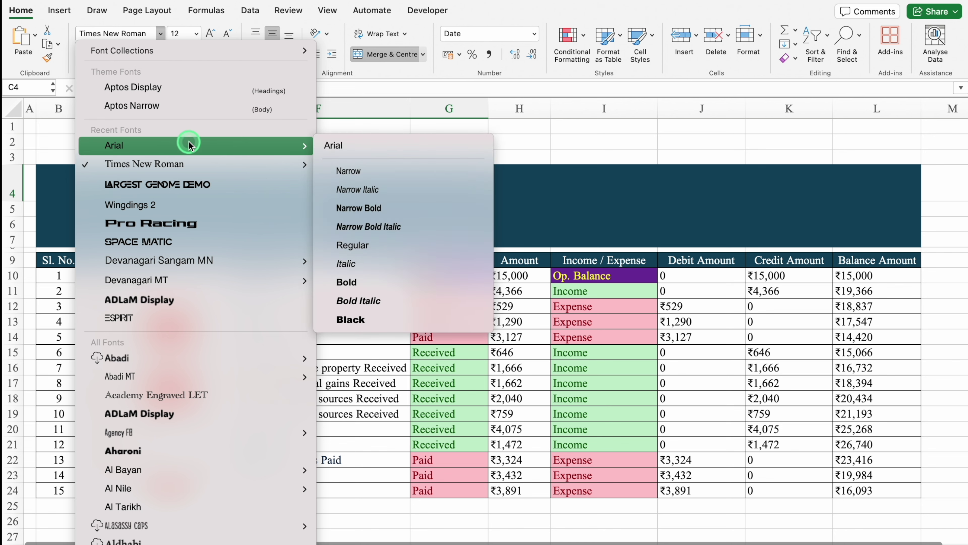
pyautogui.click(382, 318)
pyautogui.click(211, 34)
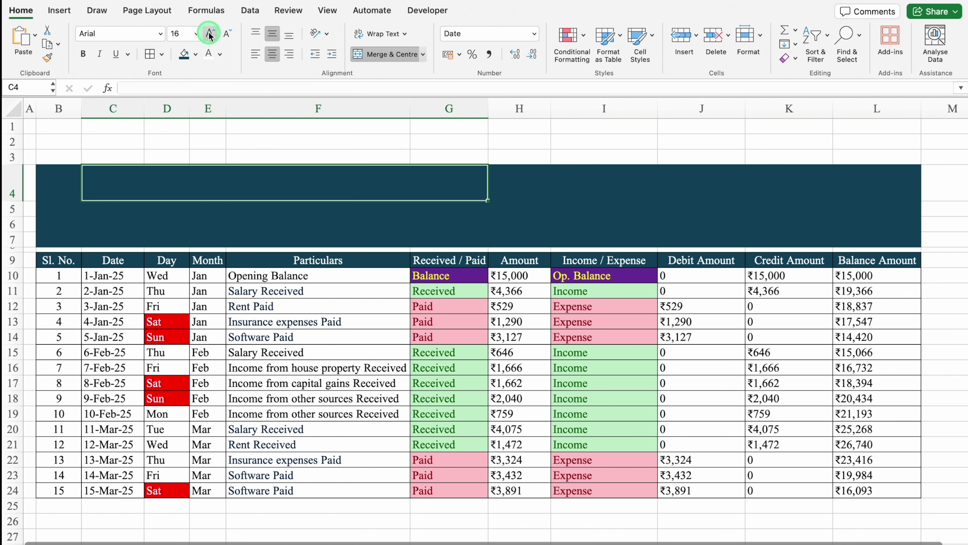
pyautogui.click(373, 176)
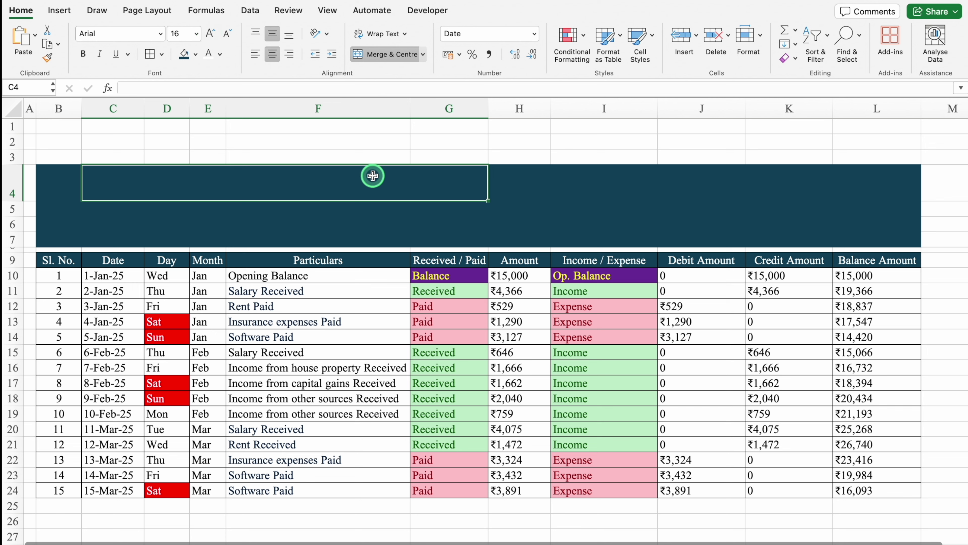
pyautogui.write('Debit & Credit Sheet')
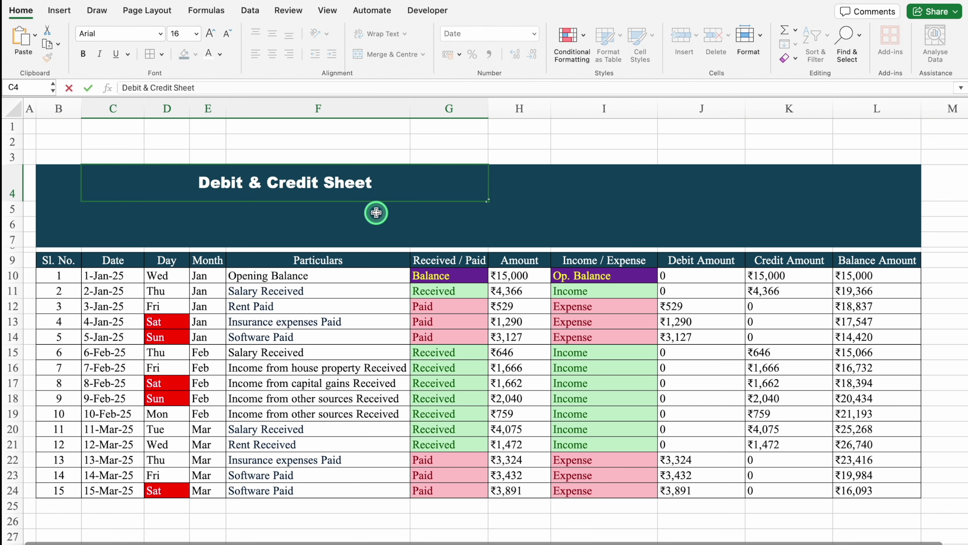
pyautogui.click(377, 212)
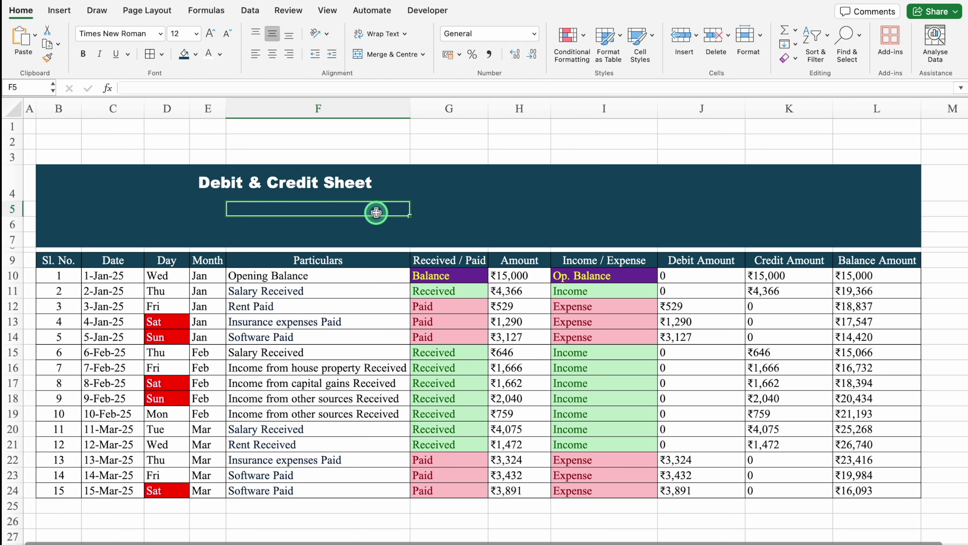
# - Enlarge the Debit & Credit Sheet title to font size 26
pyautogui.click(356, 188)
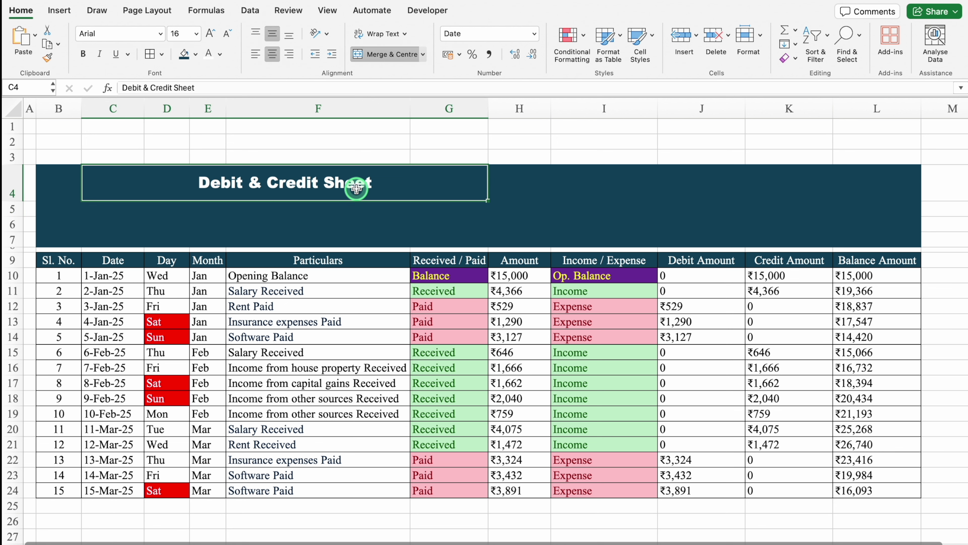
pyautogui.click(210, 34)
pyautogui.click(210, 34)
pyautogui.click(210, 34)
pyautogui.click(210, 35)
pyautogui.click(210, 34)
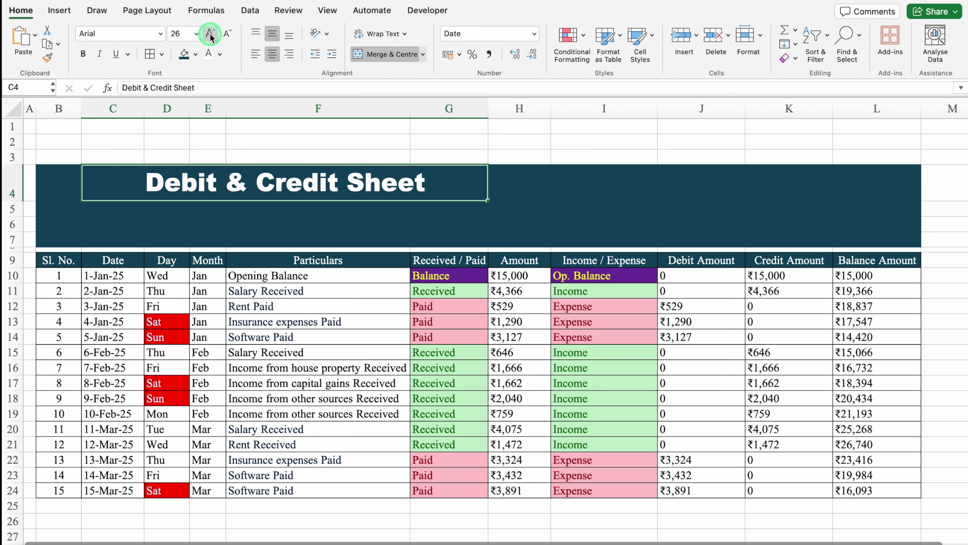
# - Merge and centre C5:G6 below the title and fill the merged cell with red
pyautogui.click(109, 211)
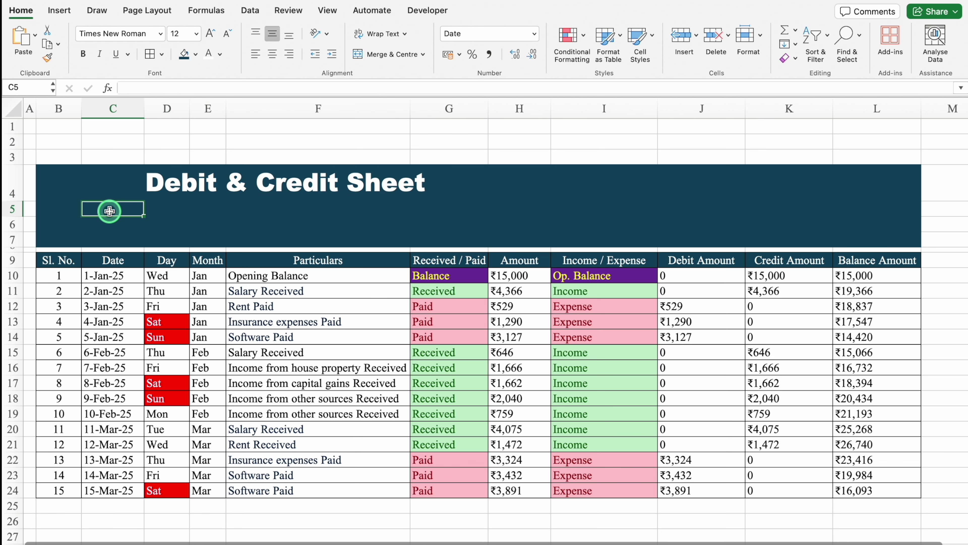
pyautogui.moveTo(110, 211); pyautogui.dragTo(433, 224)
pyautogui.click(379, 57)
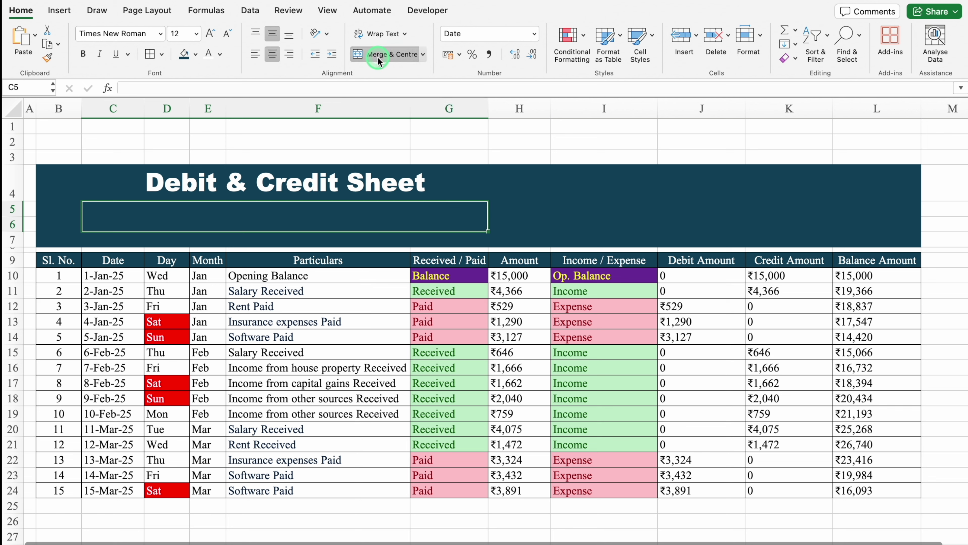
pyautogui.click(195, 54)
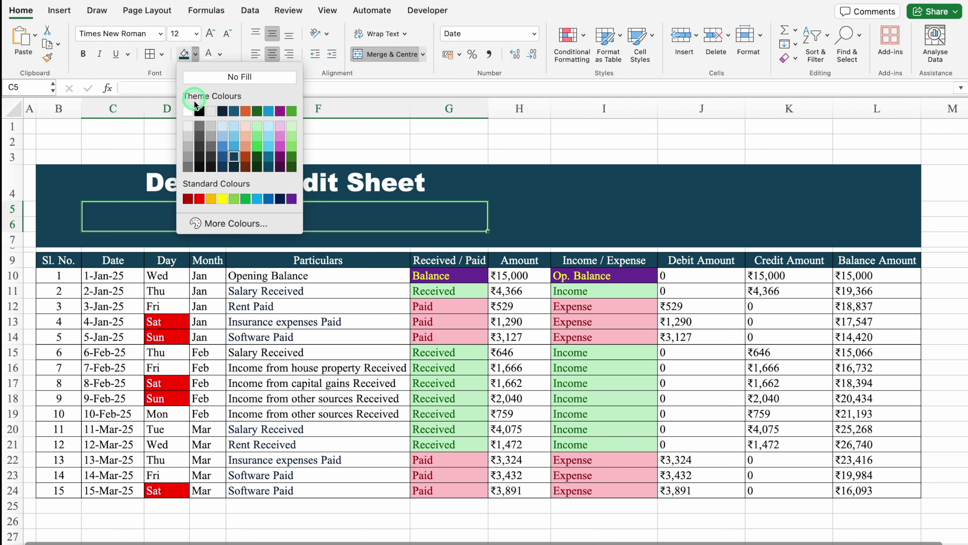
pyautogui.click(200, 198)
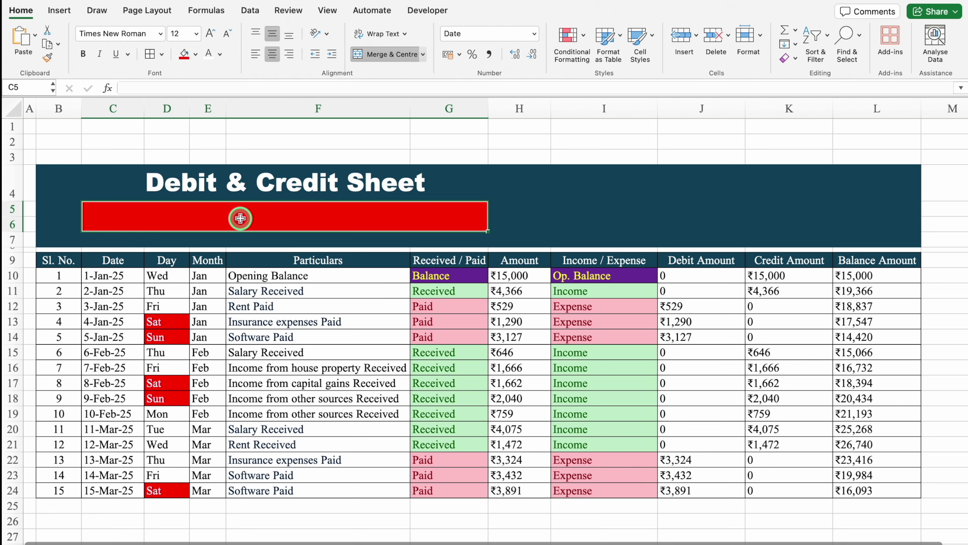
# - Enter "Income to be Credited. Expenses to be Debited" in the red cell and format it as white text, size 20
pyautogui.write('Income to be Credited. Expenses to be Debited')
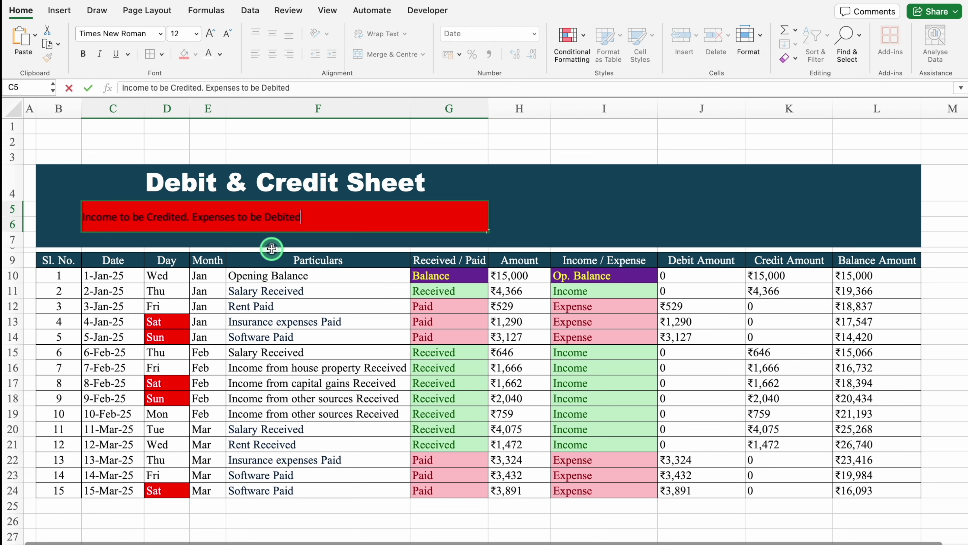
pyautogui.press('Return')
pyautogui.click(290, 217)
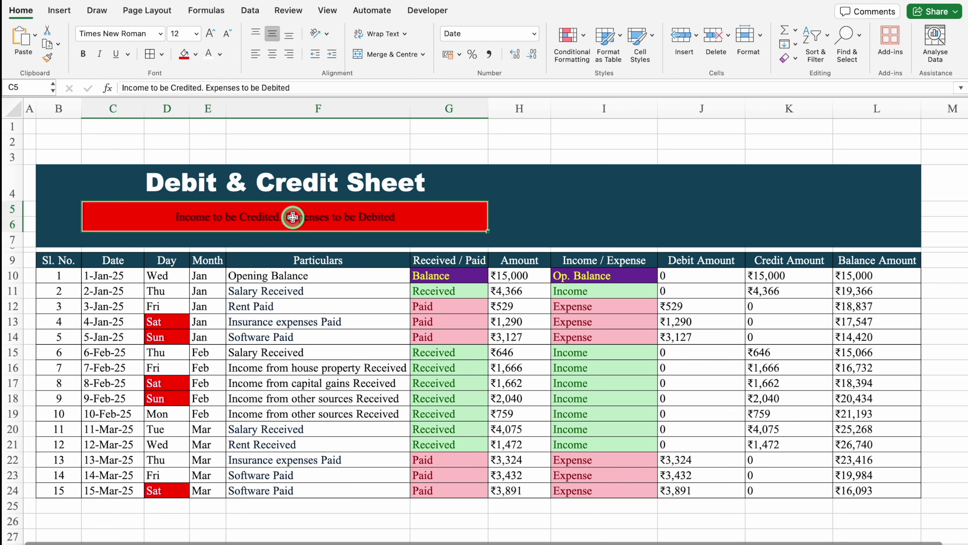
pyautogui.click(208, 55)
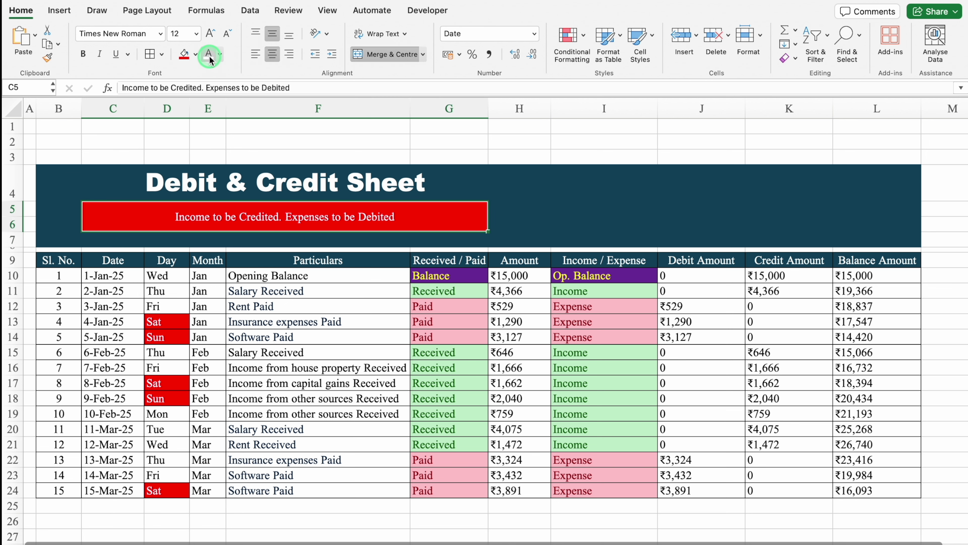
pyautogui.click(210, 34)
pyautogui.click(210, 35)
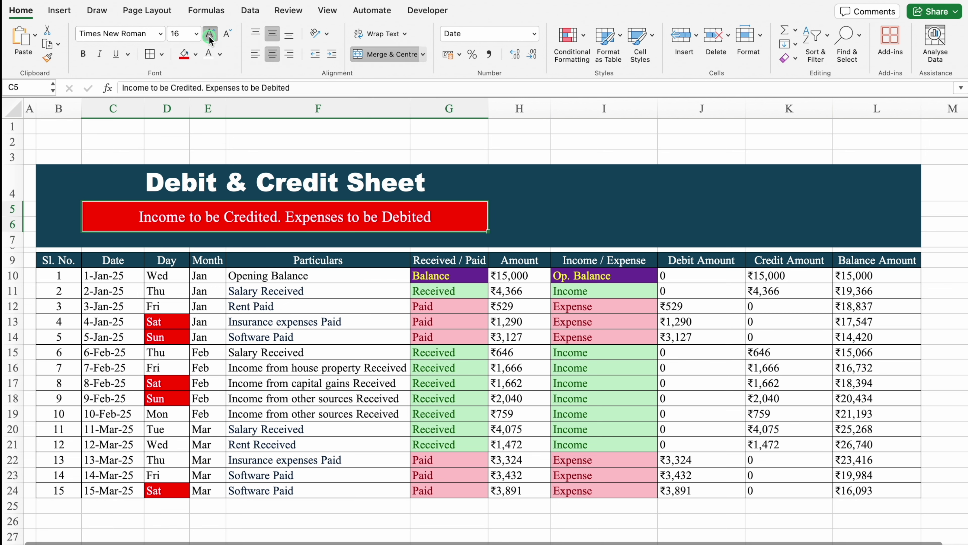
pyautogui.click(210, 34)
pyautogui.click(210, 35)
# - Apply a Thick Box Border to the red note cell and to the whole banner B4:L7
pyautogui.click(162, 54)
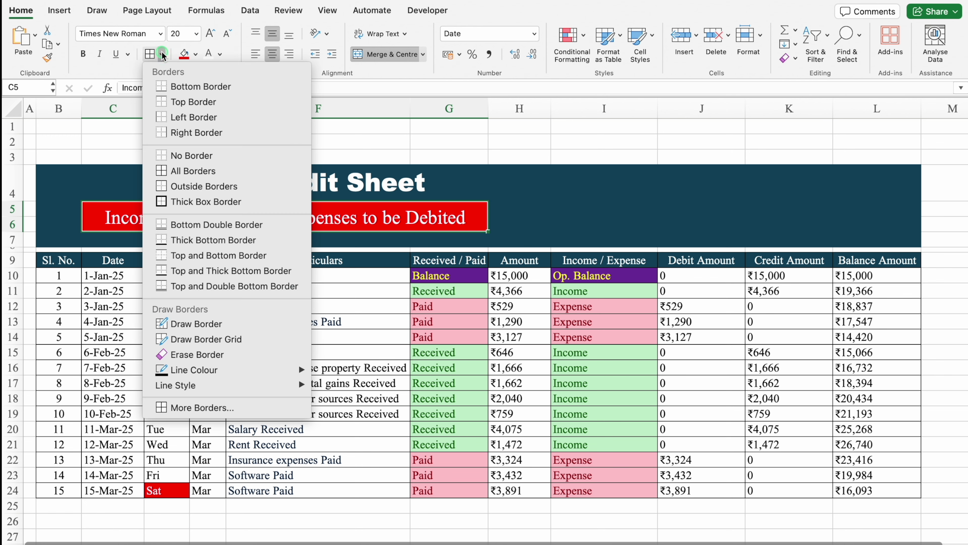
pyautogui.click(197, 204)
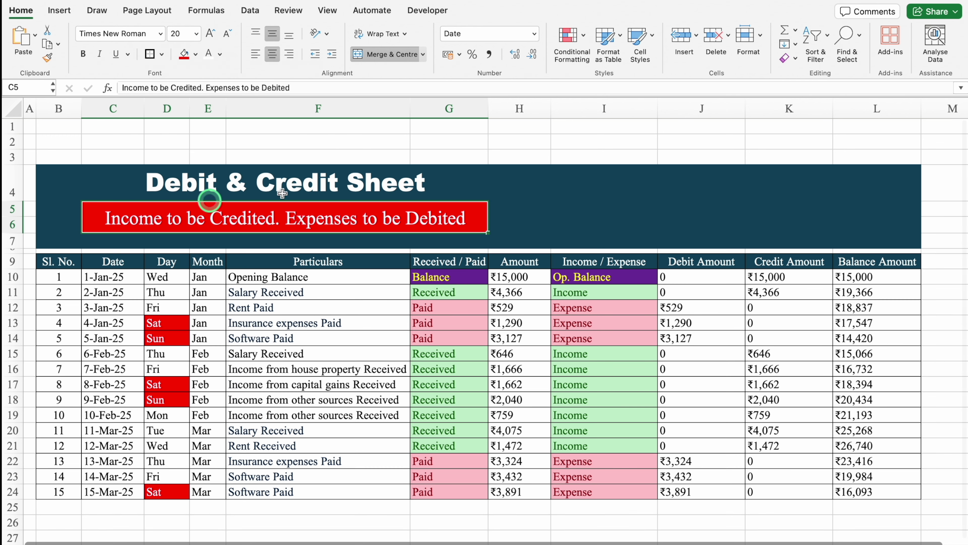
pyautogui.click(572, 209)
pyautogui.moveTo(46, 179); pyautogui.dragTo(169, 184)
pyautogui.moveTo(497, 198); pyautogui.dragTo(854, 234)
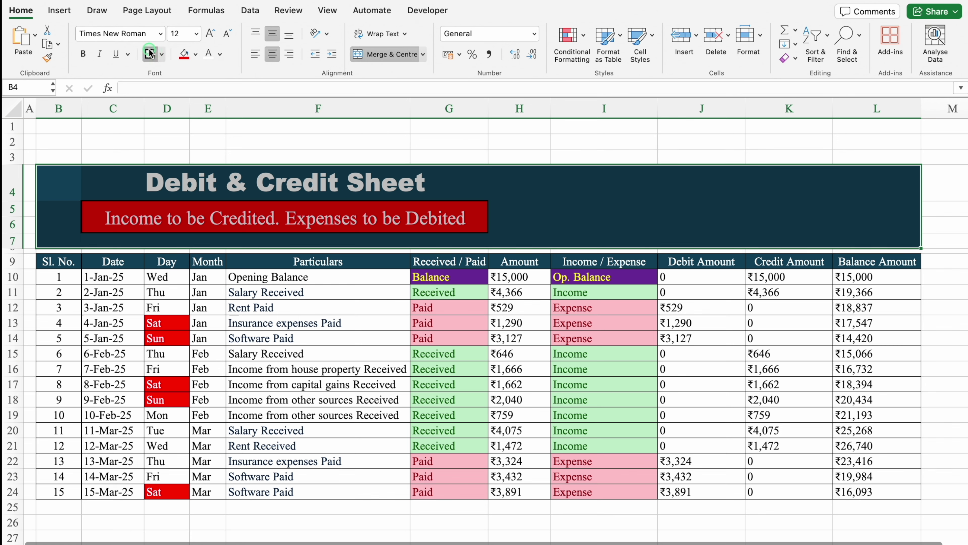
pyautogui.click(602, 179)
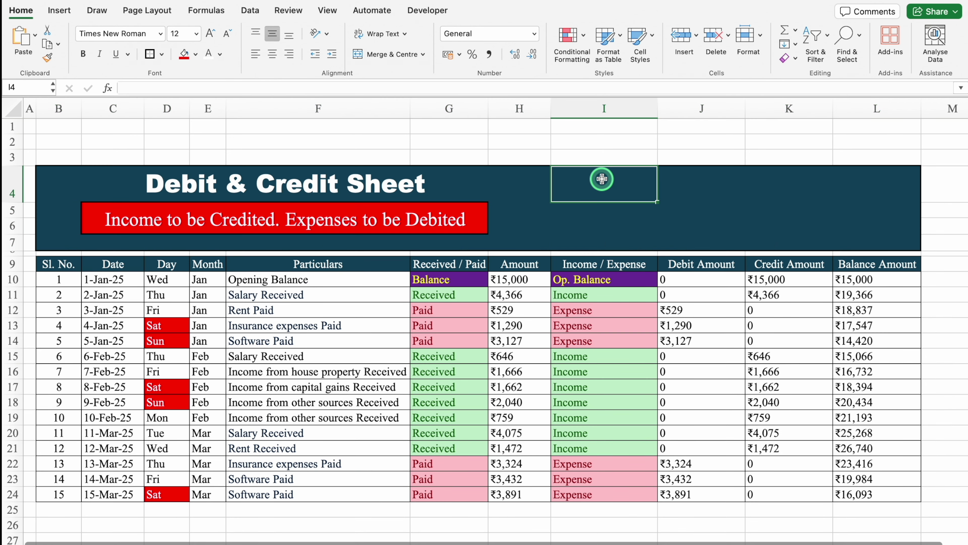
# - Fill the range I5:K6 in the banner with white and set its font colour to black
pyautogui.click(597, 209)
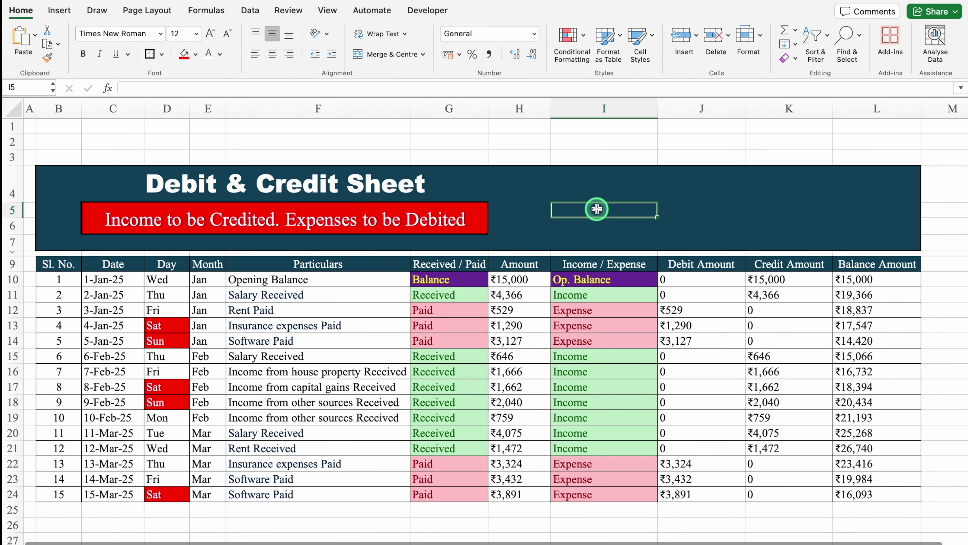
pyautogui.moveTo(597, 209); pyautogui.dragTo(775, 221)
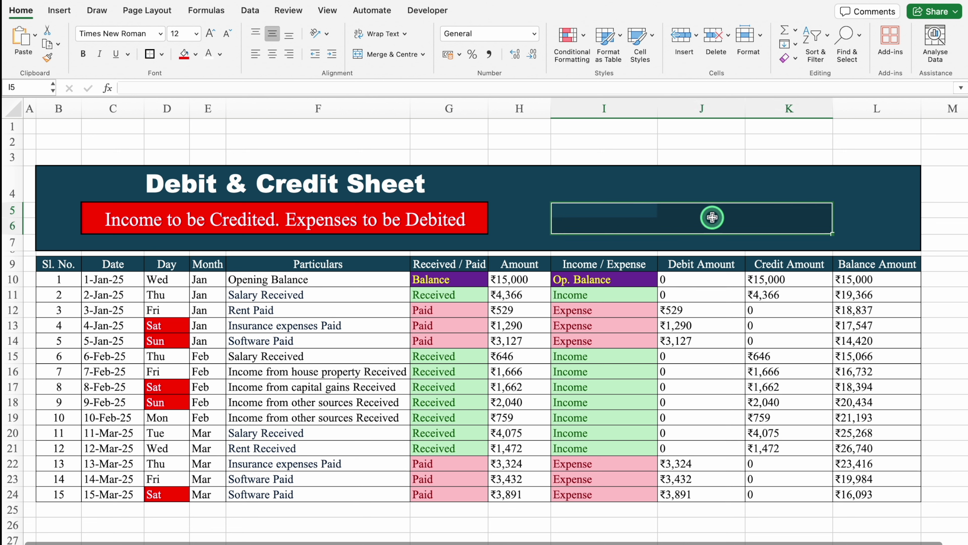
pyautogui.click(196, 54)
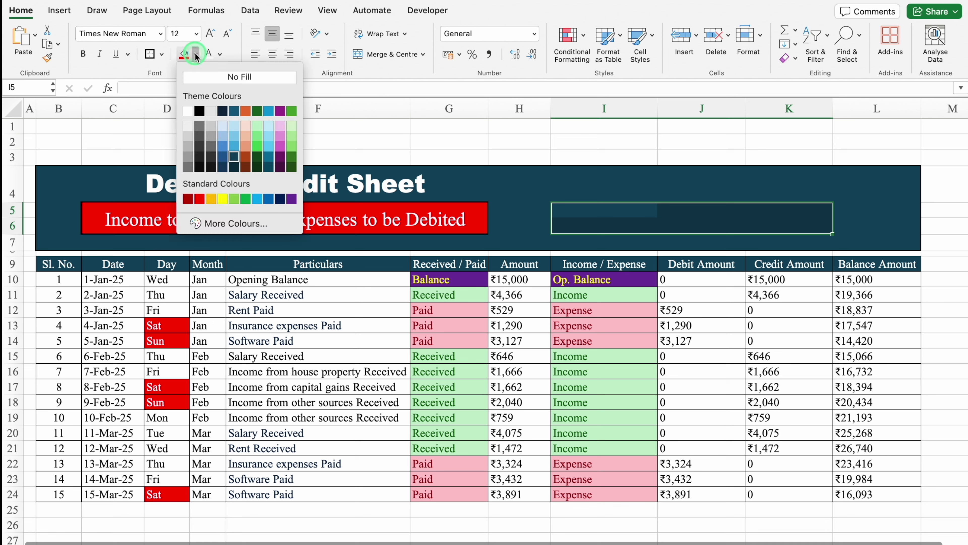
pyautogui.click(188, 111)
pyautogui.click(220, 54)
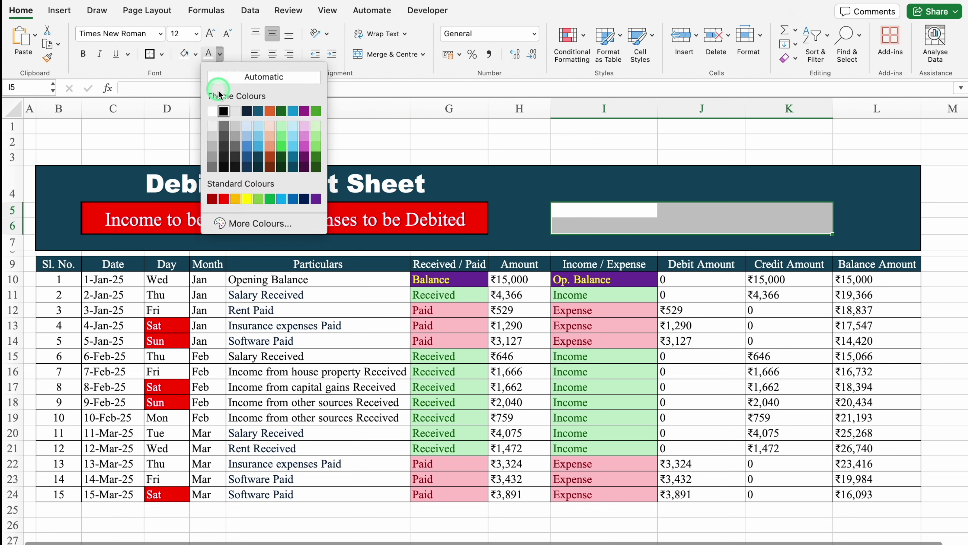
pyautogui.click(225, 113)
# - Apply All Borders and a Thick Box Border to the white summary block I5:K6
pyautogui.click(163, 55)
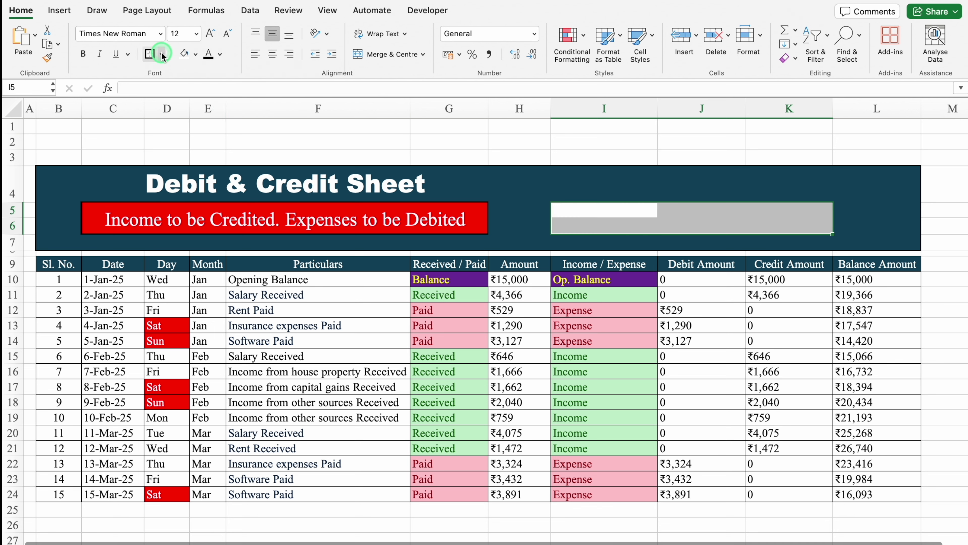
pyautogui.click(200, 173)
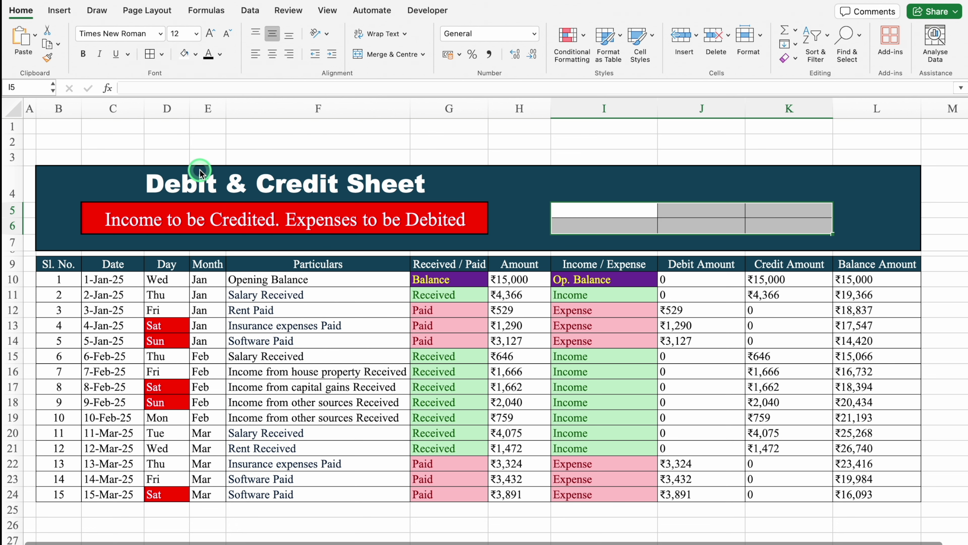
pyautogui.click(163, 54)
pyautogui.click(197, 203)
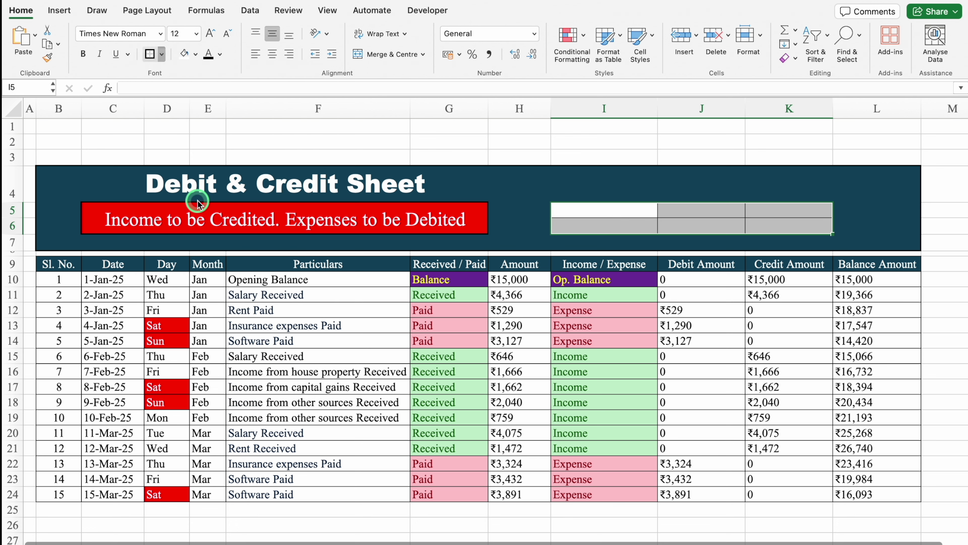
# - Enter "Total Debit" in I5 and centre the heading cells I5:K5 horizontally
pyautogui.click(611, 209)
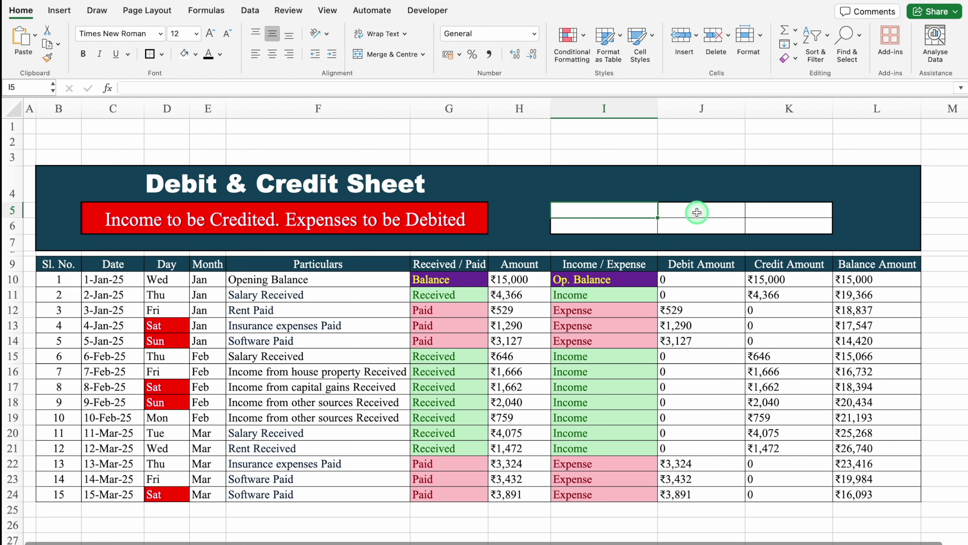
pyautogui.write('T')
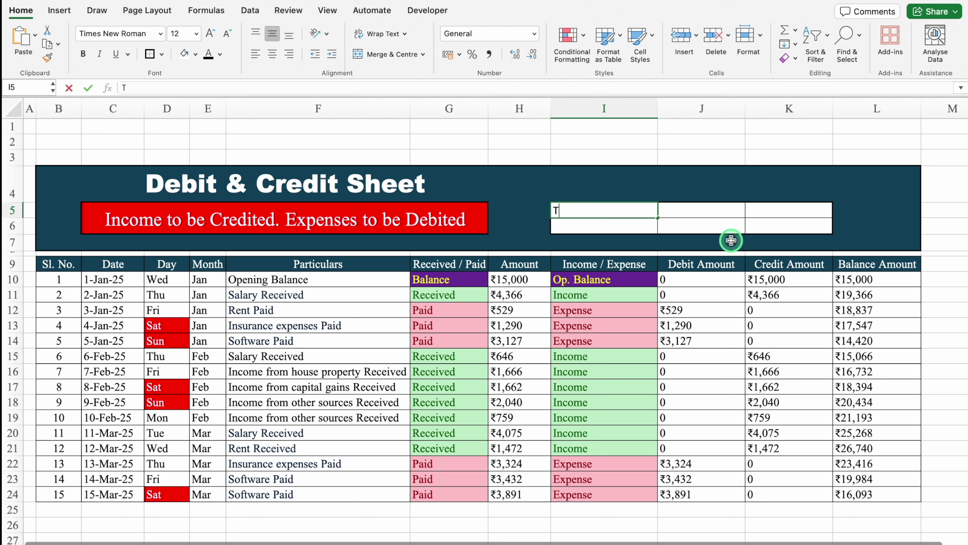
pyautogui.write('otal Debit')
pyautogui.press('Return')
pyautogui.moveTo(626, 207); pyautogui.dragTo(765, 209)
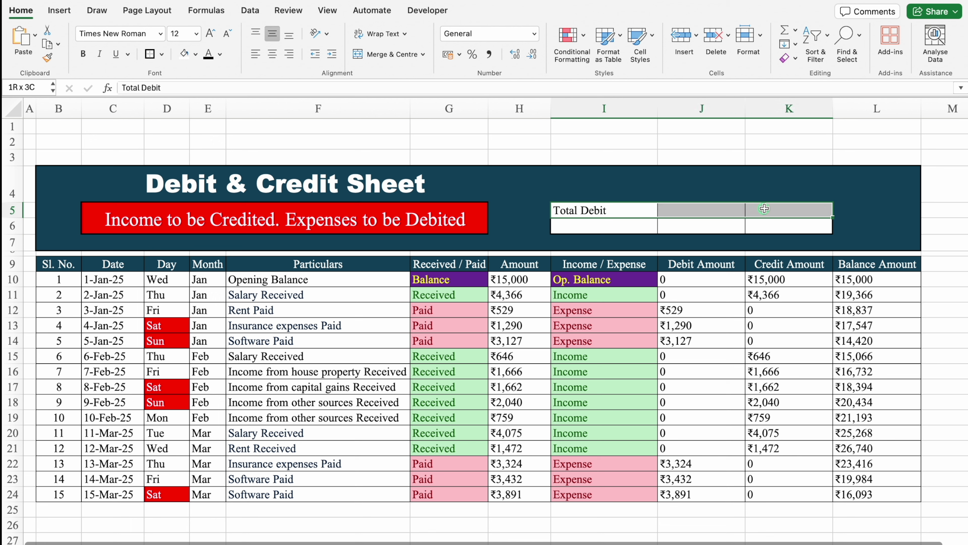
pyautogui.click(272, 54)
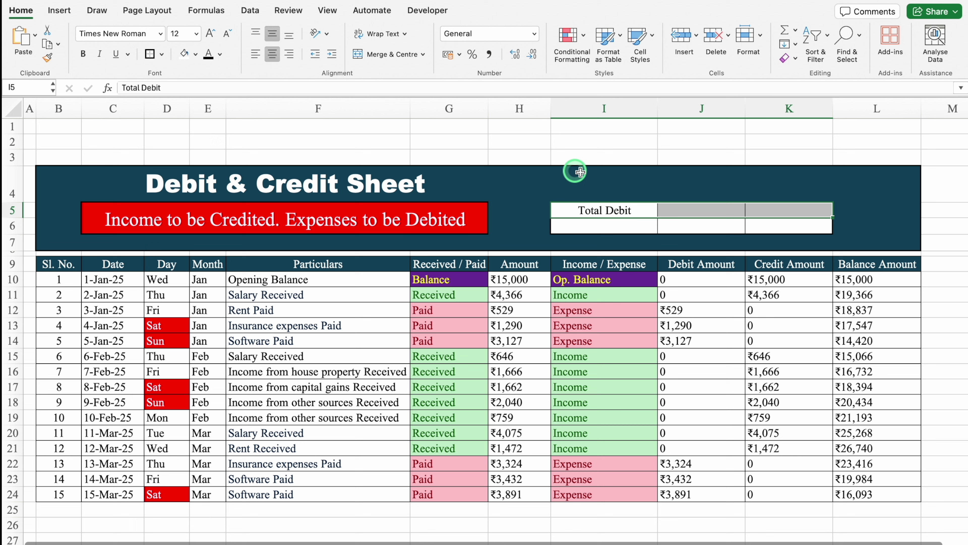
# - Enter "Total Credit" in J5 and "Balance Amount" in K5, and widen column K slightly to fit the heading
pyautogui.click(703, 210)
pyautogui.write('T')
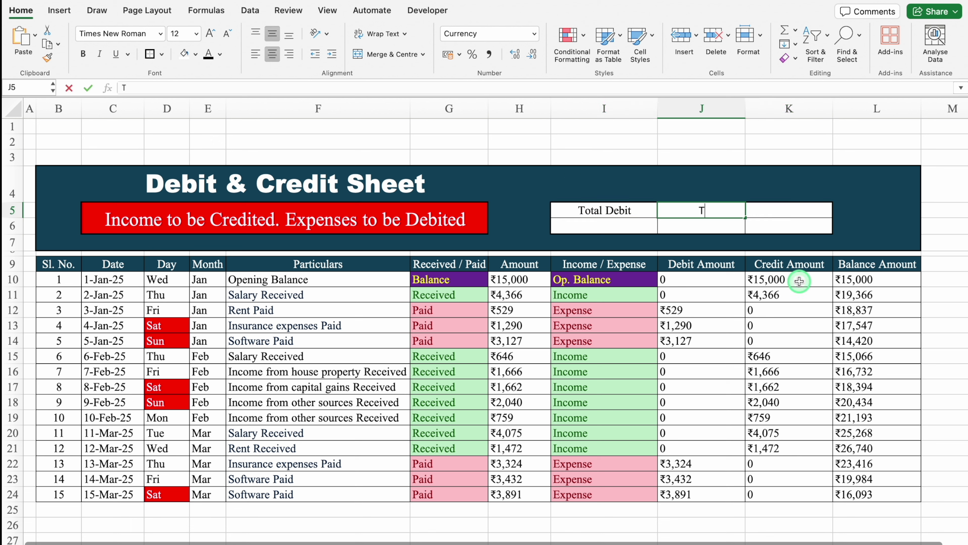
pyautogui.write('otal Credit')
pyautogui.press('Tab')
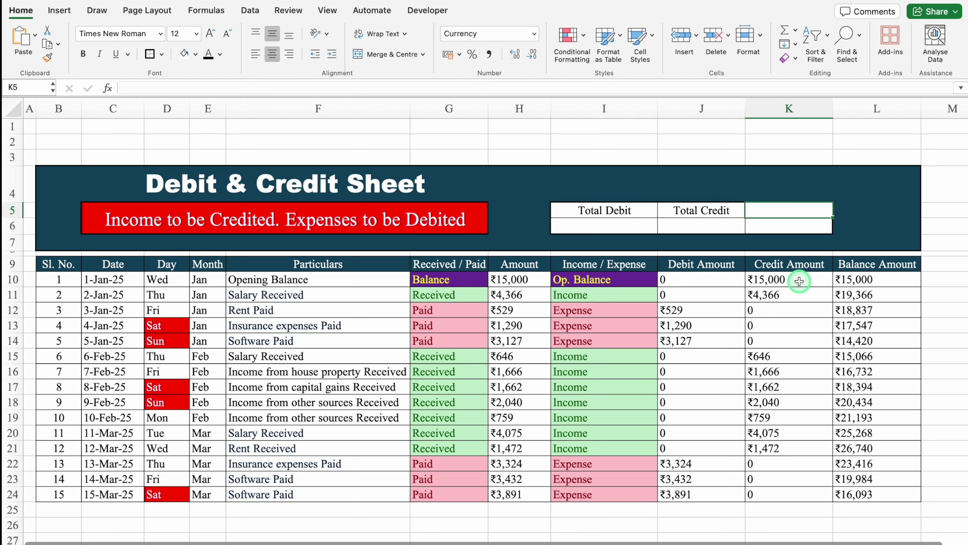
pyautogui.write('Balance Amount')
pyautogui.press('Return')
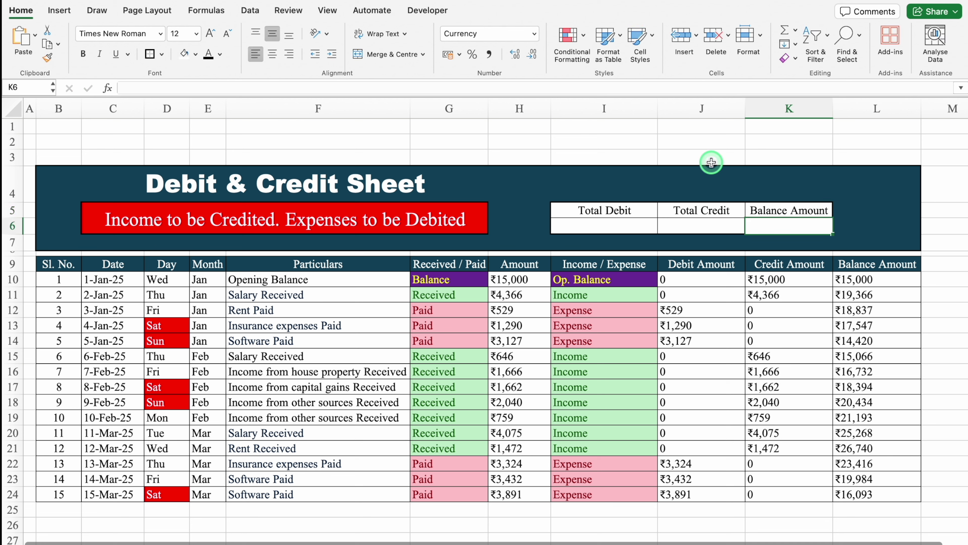
pyautogui.moveTo(831, 105); pyautogui.dragTo(841, 109)
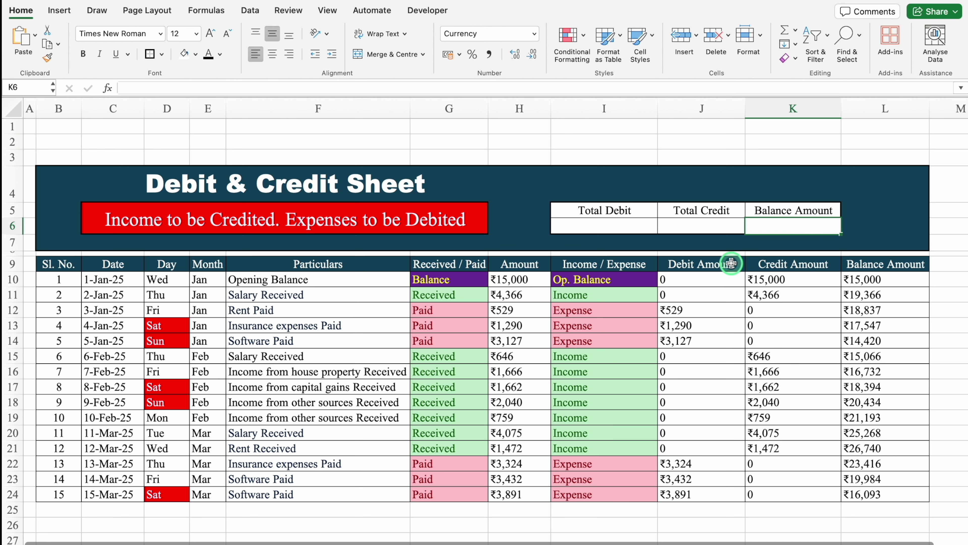
pyautogui.click(636, 225)
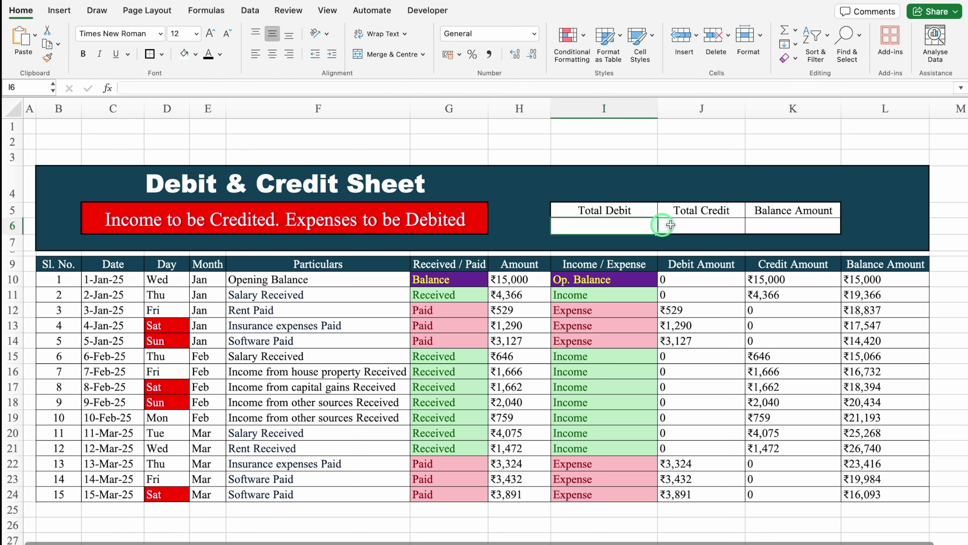
pyautogui.click(696, 226)
pyautogui.click(773, 226)
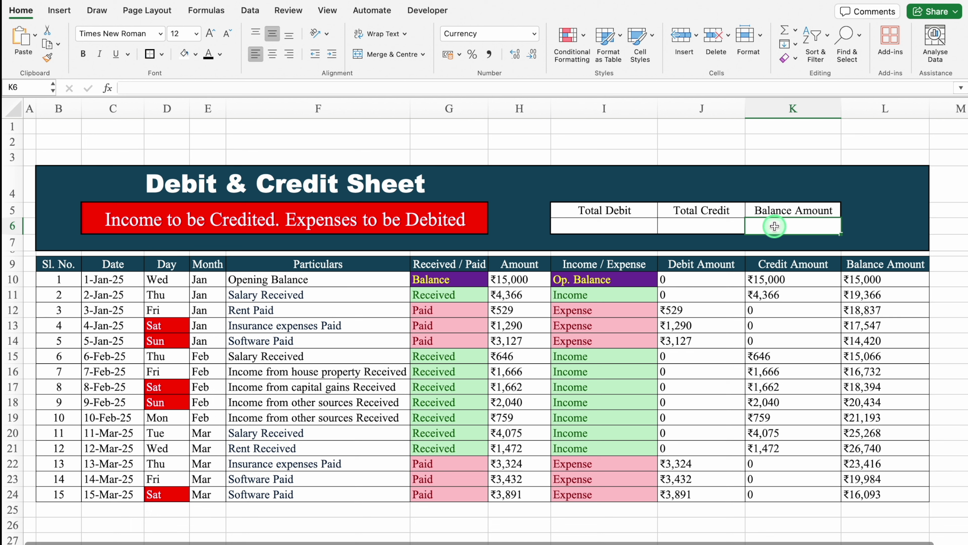
# - Enter =AGGREGATE(9,7,J10:J24) in I6 to sum the Debit Amount column while ignoring hidden rows and error values
pyautogui.click(630, 227)
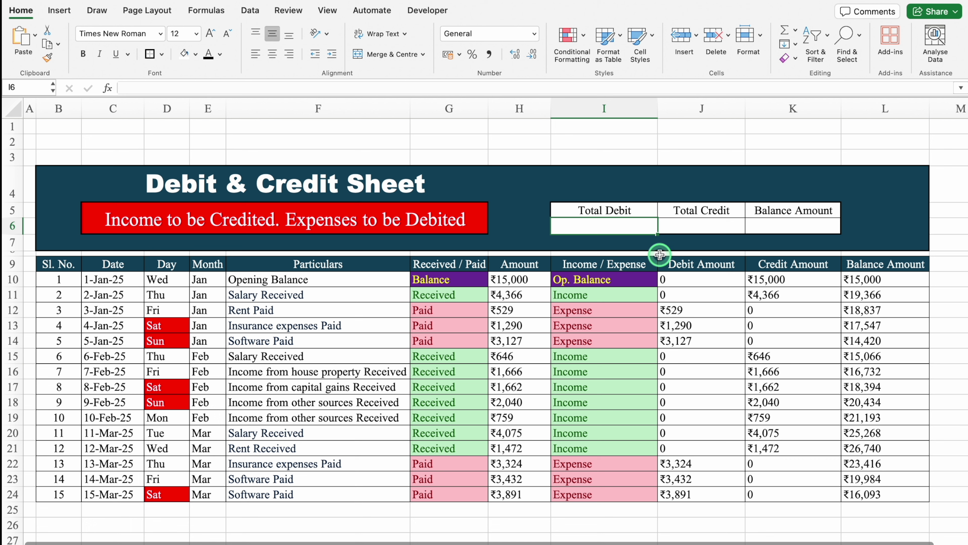
pyautogui.write('=agg')
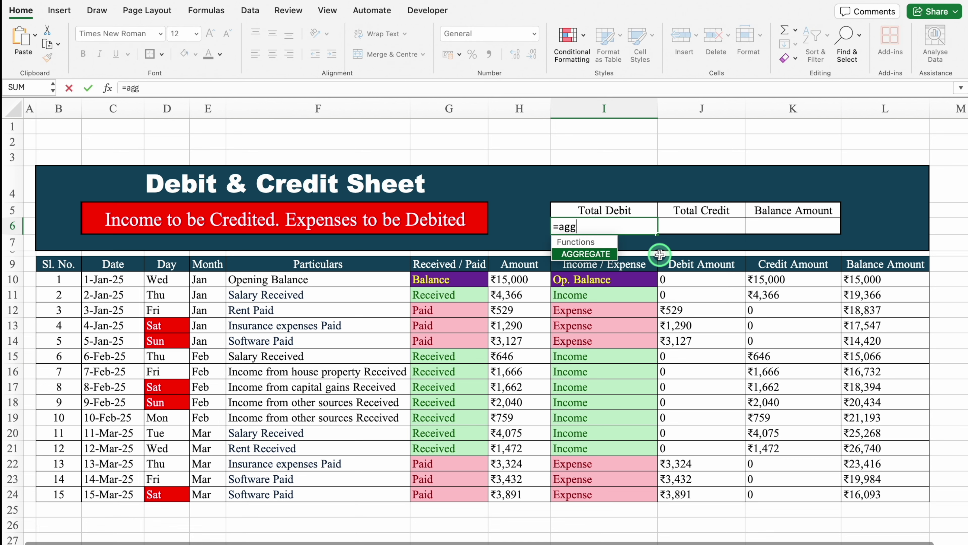
pyautogui.doubleClick(602, 255)
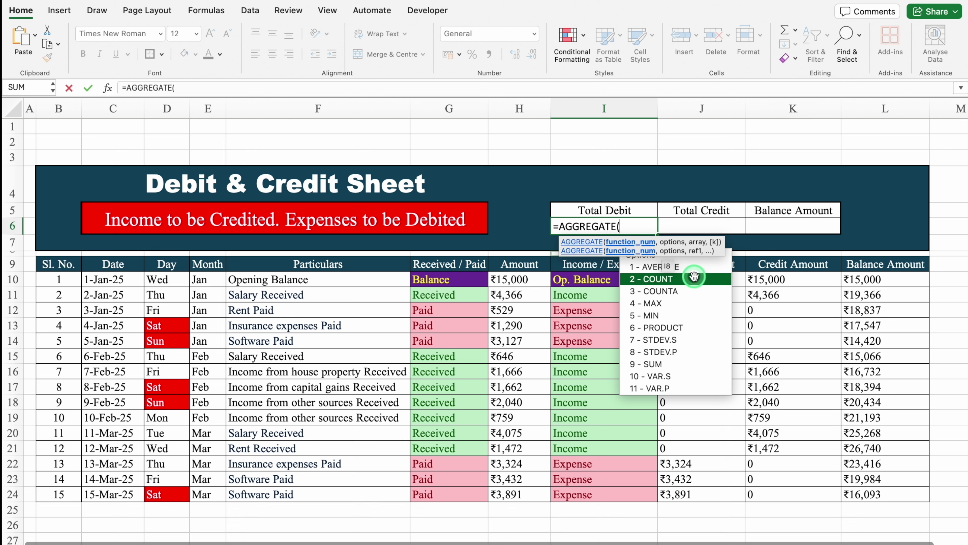
pyautogui.doubleClick(696, 362)
pyautogui.write(',')
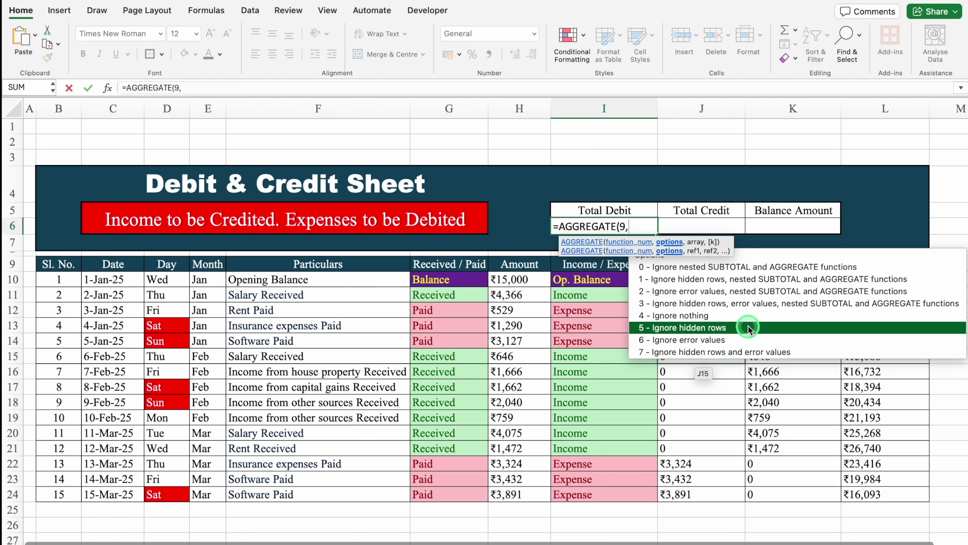
pyautogui.doubleClick(773, 352)
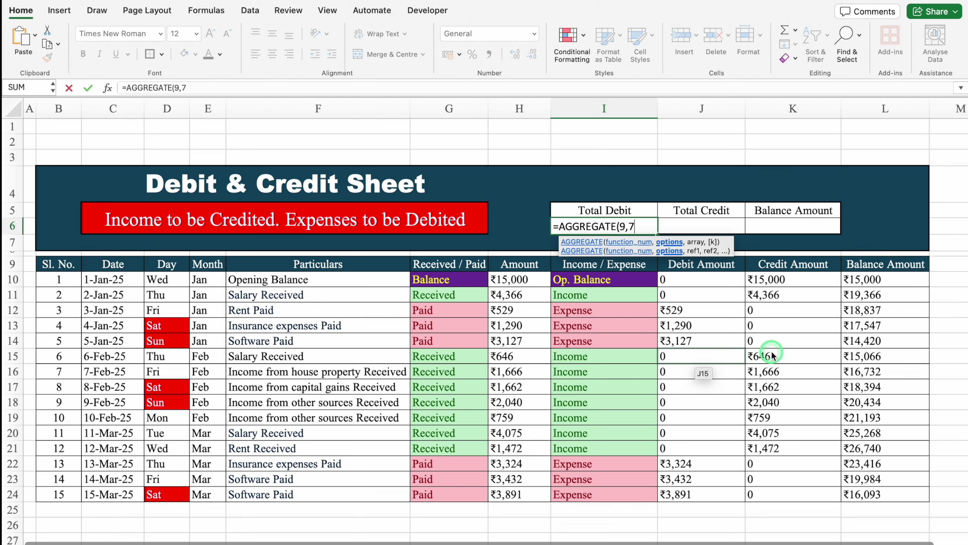
pyautogui.write(',')
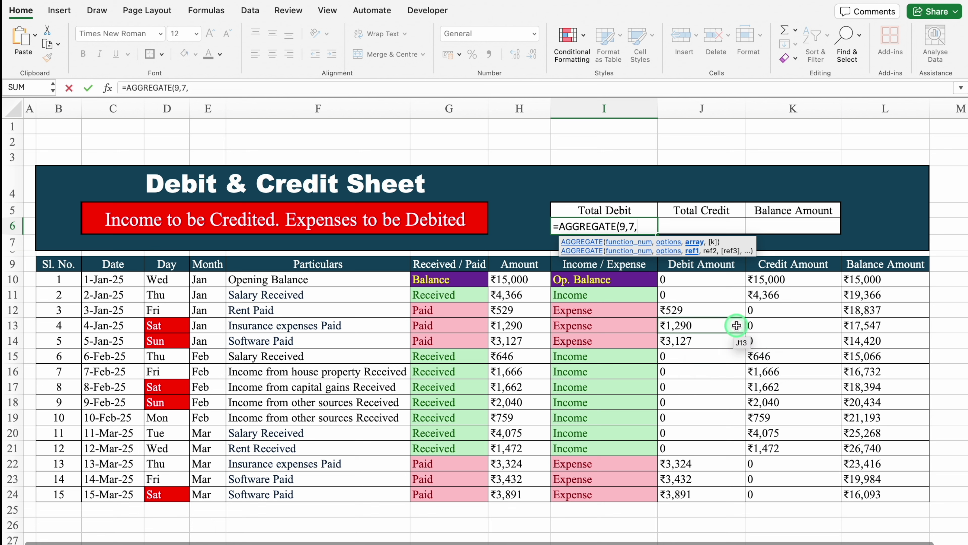
pyautogui.click(708, 278)
pyautogui.moveTo(708, 279); pyautogui.dragTo(711, 492)
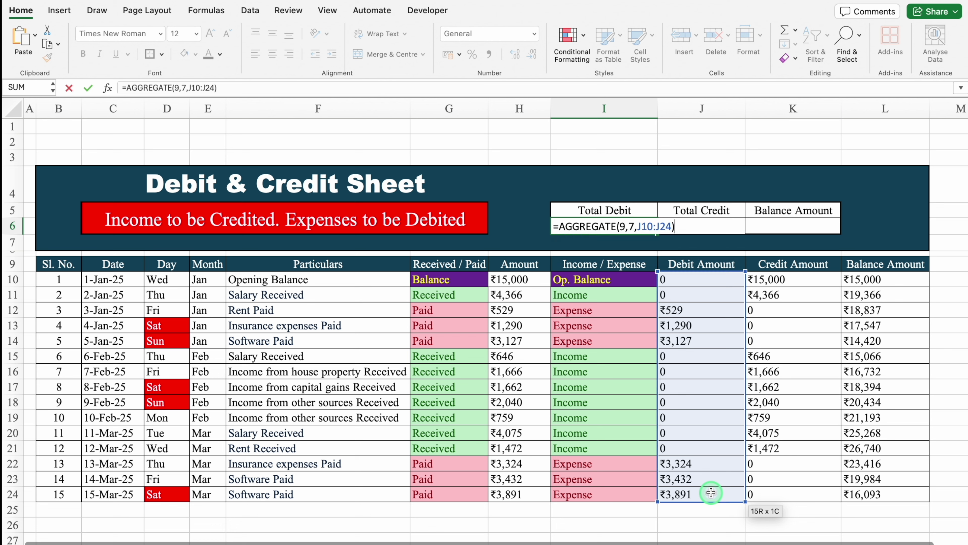
pyautogui.press('Return')
# - Centre the Total Debit result in I6 and copy its AGGREGATE formula across to J6 for Total Credit
pyautogui.click(627, 229)
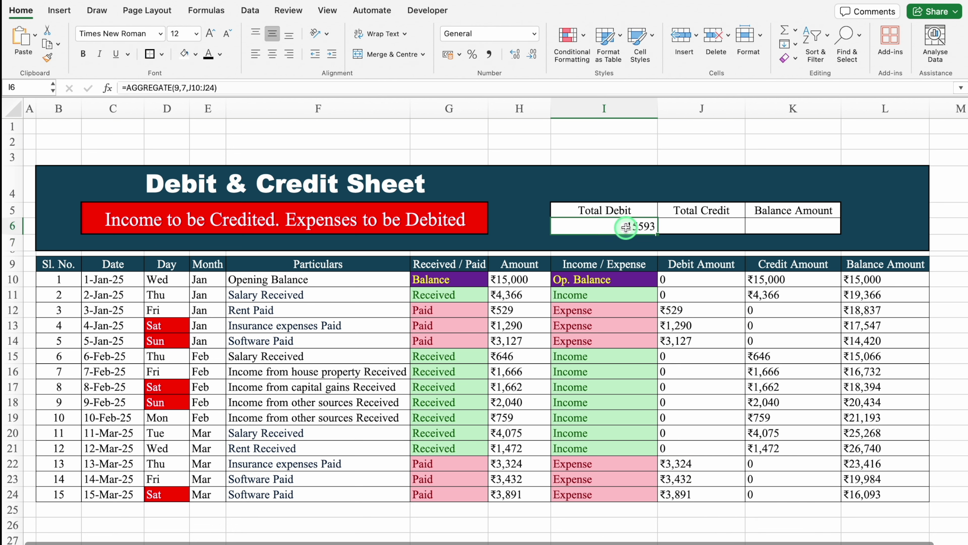
pyautogui.click(272, 55)
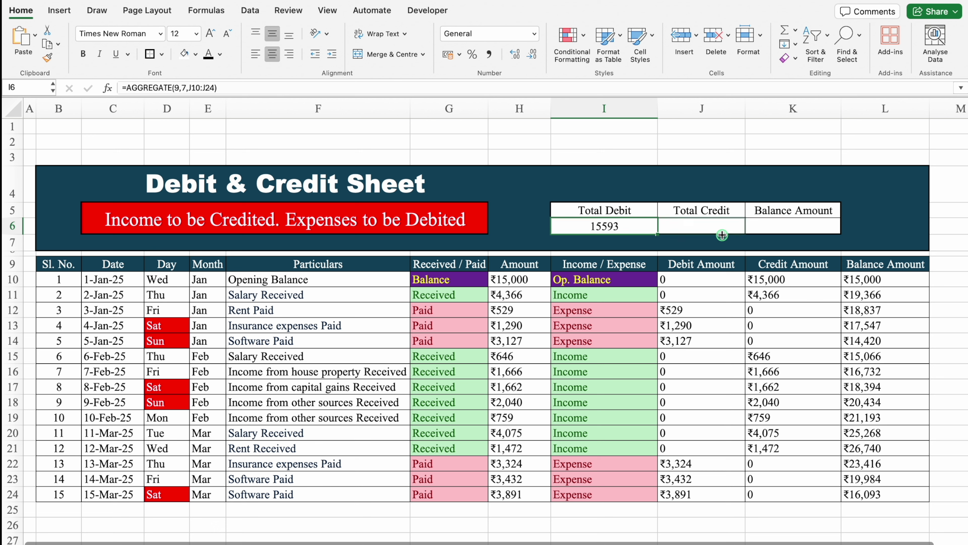
pyautogui.moveTo(657, 234); pyautogui.dragTo(724, 237)
pyautogui.click(633, 229)
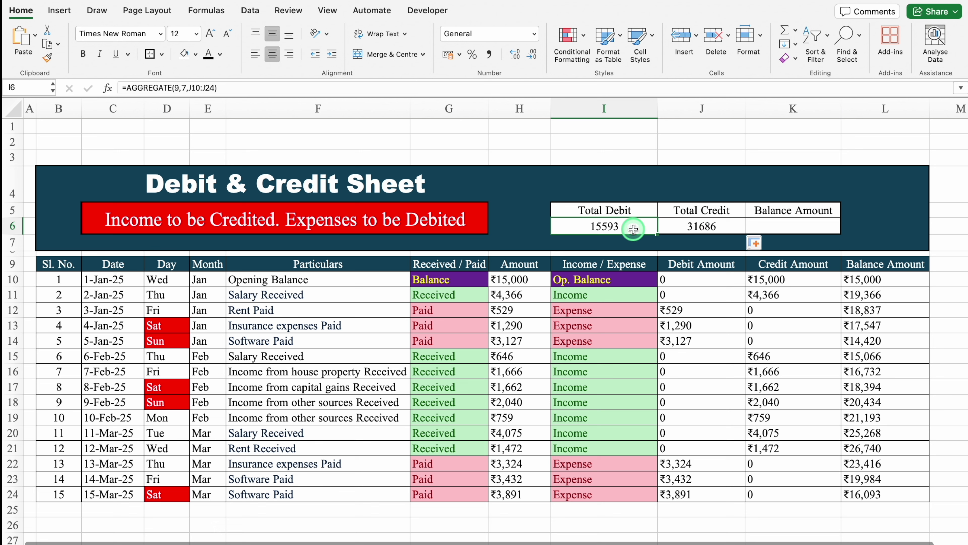
pyautogui.click(700, 277)
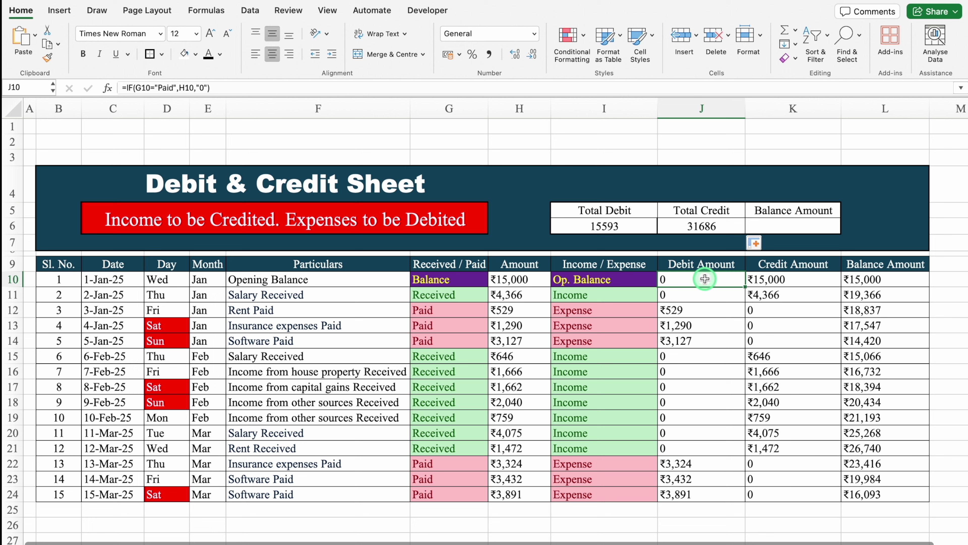
pyautogui.click(689, 226)
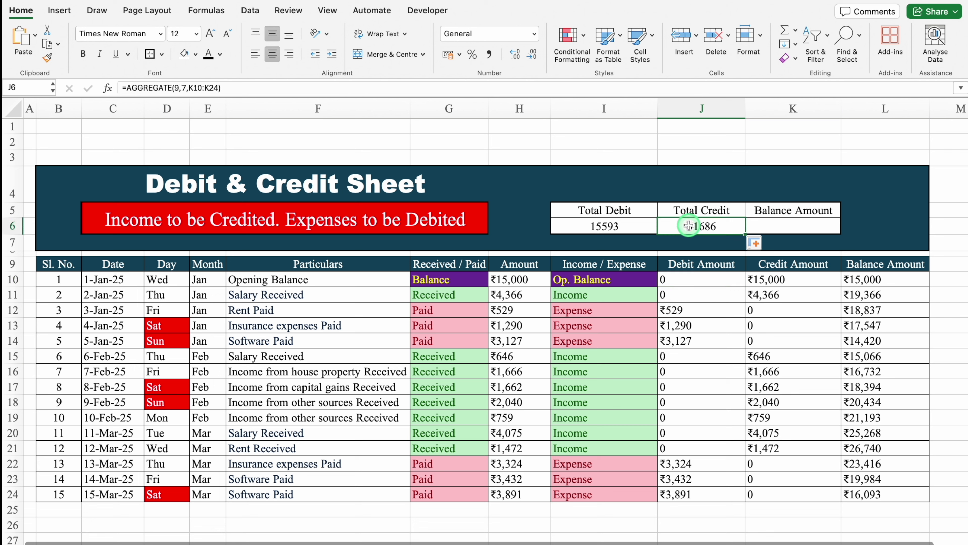
pyautogui.click(777, 277)
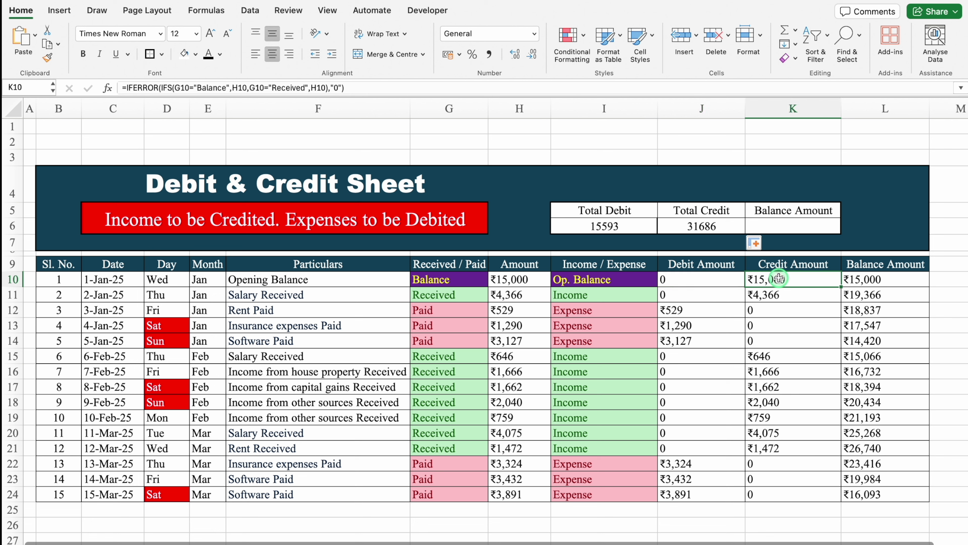
pyautogui.click(703, 227)
# - Fill the Total Debit cells I5:I6 with red and set their font colour to white
pyautogui.moveTo(637, 211); pyautogui.dragTo(641, 225)
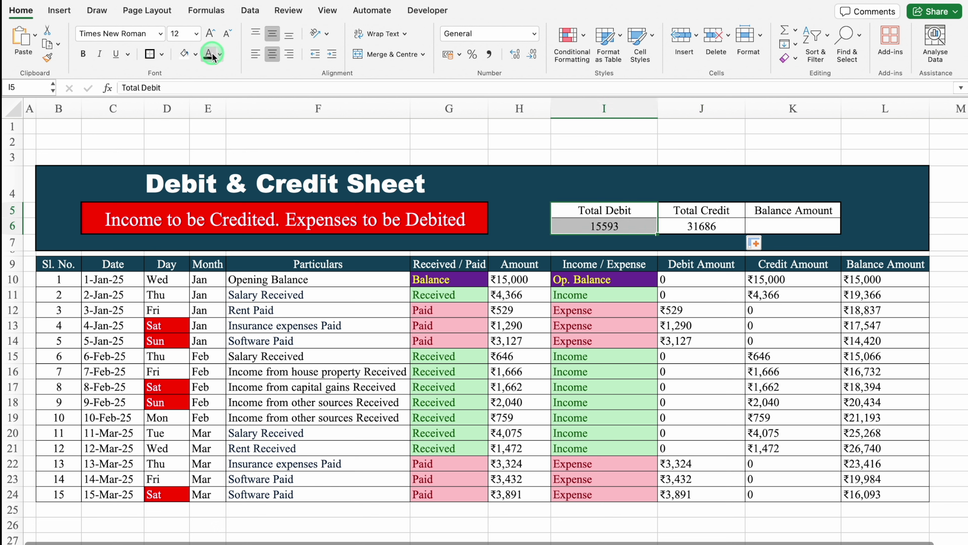
pyautogui.click(195, 53)
pyautogui.click(208, 54)
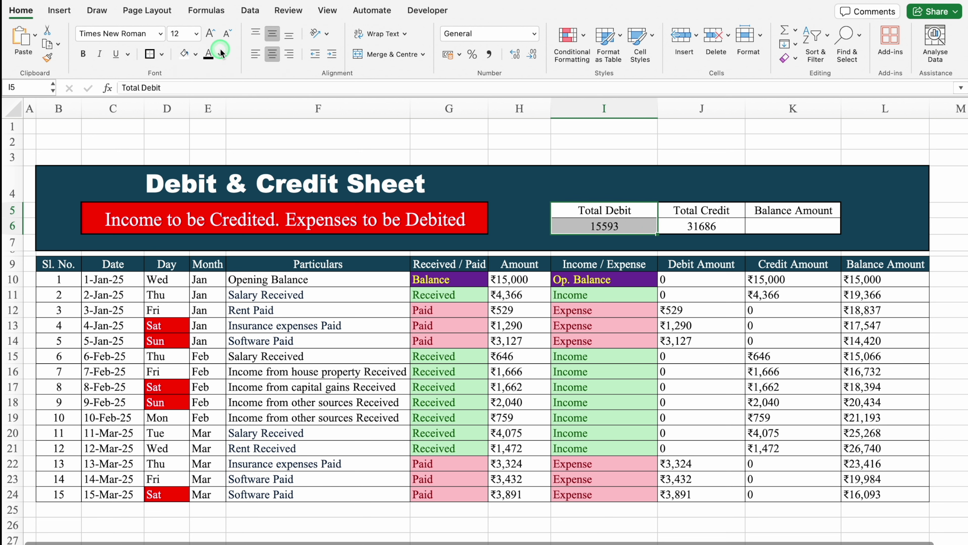
pyautogui.click(195, 54)
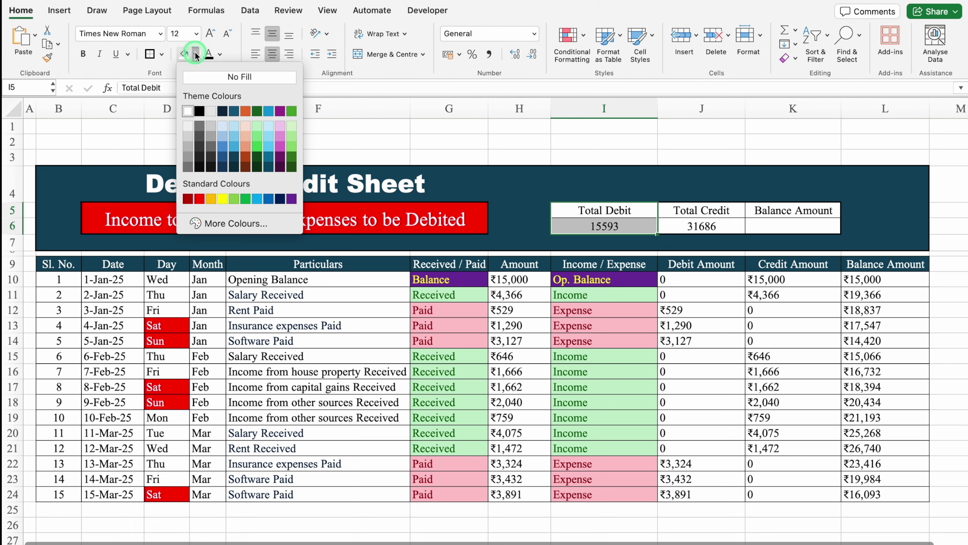
pyautogui.click(200, 200)
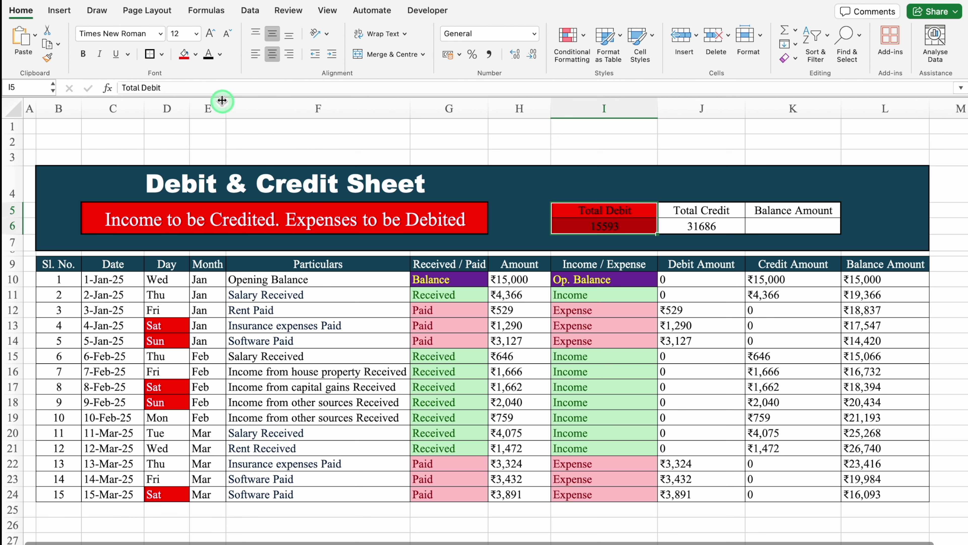
pyautogui.click(221, 54)
pyautogui.click(212, 114)
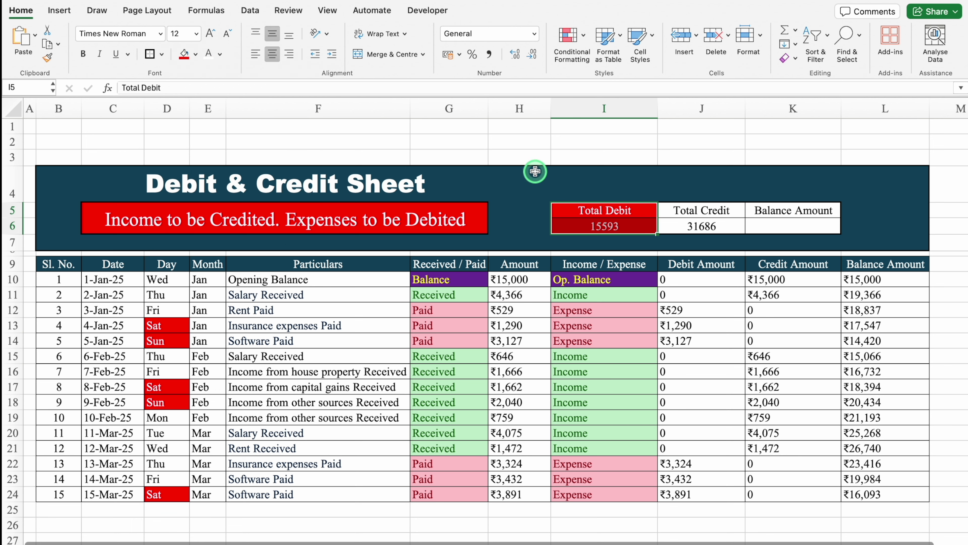
# - Fill the Total Credit cells J5:J6 with green and set their font colour to white
pyautogui.moveTo(701, 210); pyautogui.dragTo(703, 225)
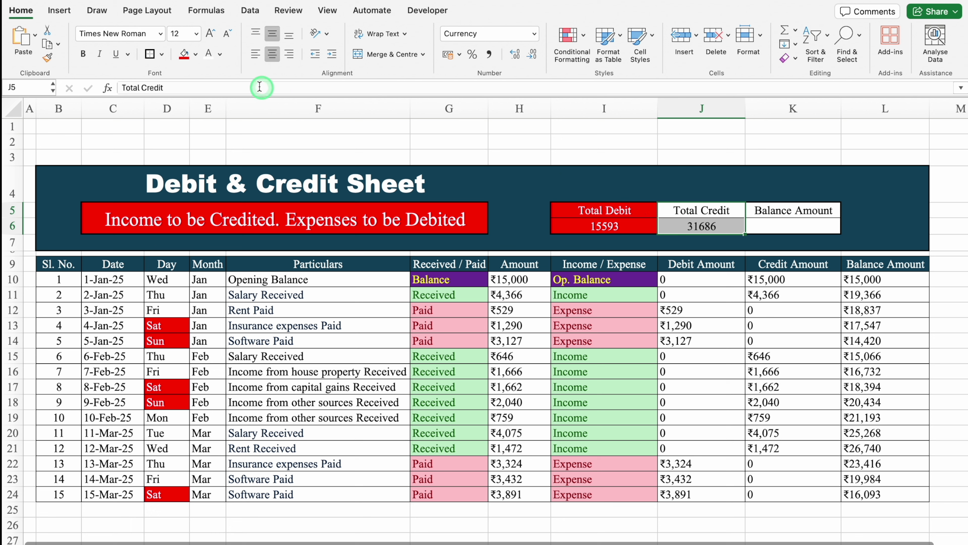
pyautogui.click(196, 53)
pyautogui.click(246, 199)
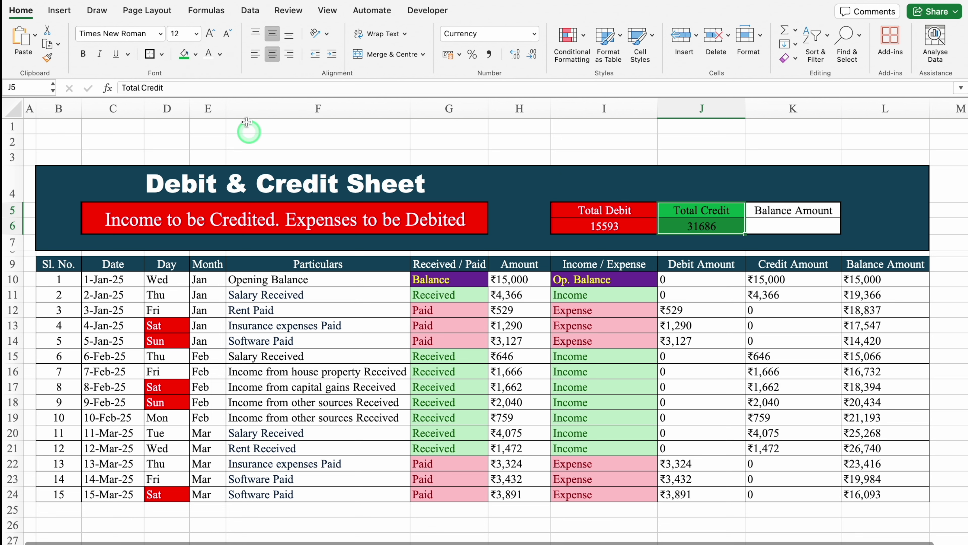
pyautogui.click(208, 53)
# - Set the font of the Balance Amount cells K5:K6 to bold purple
pyautogui.moveTo(793, 210); pyautogui.dragTo(795, 225)
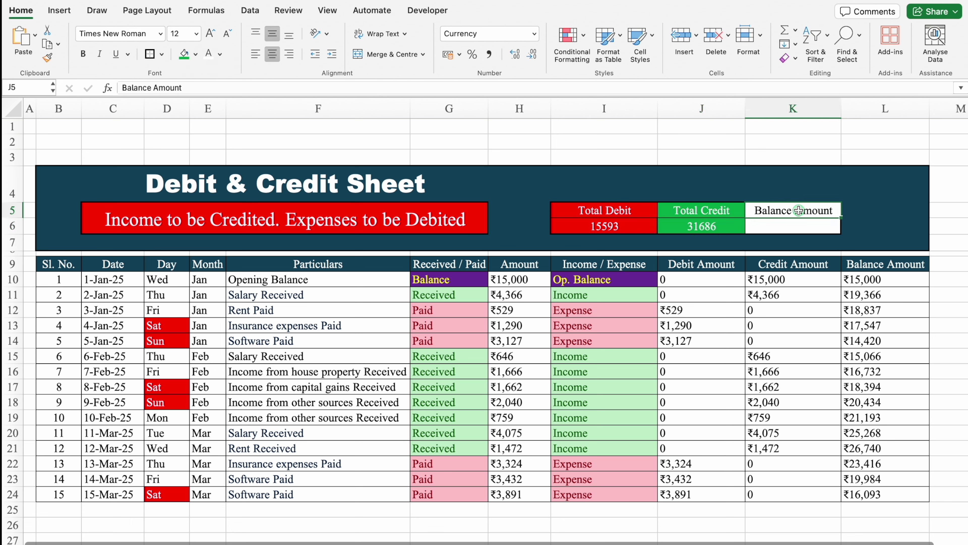
pyautogui.click(220, 54)
pyautogui.click(316, 199)
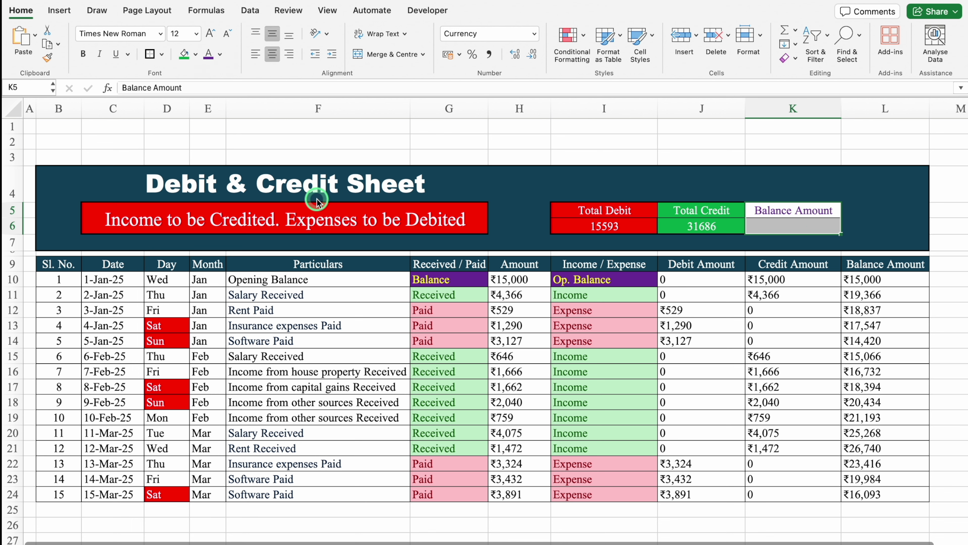
pyautogui.click(83, 54)
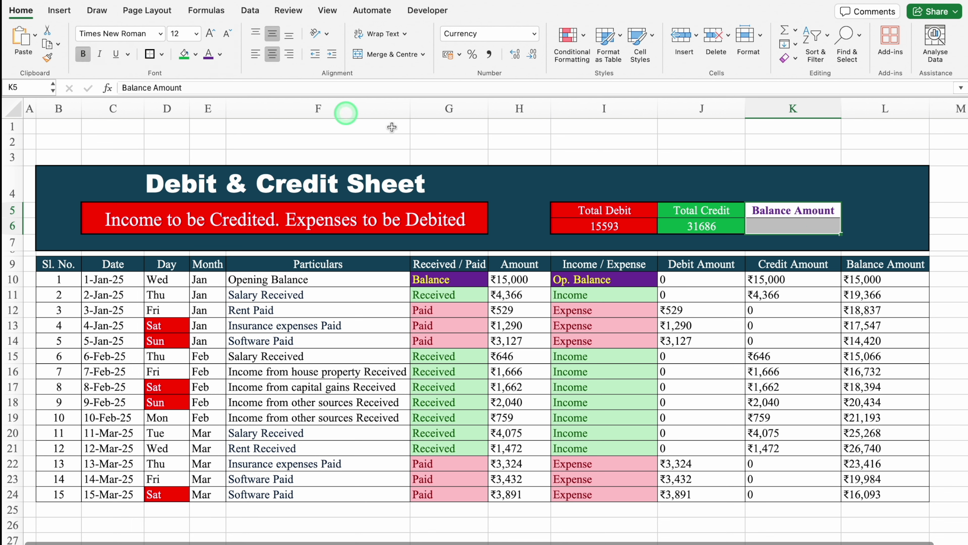
# - Format the totals in I6:K6 as Currency with 0 decimal places and the ₹ symbol
pyautogui.click(813, 225)
pyautogui.moveTo(616, 227); pyautogui.dragTo(781, 228)
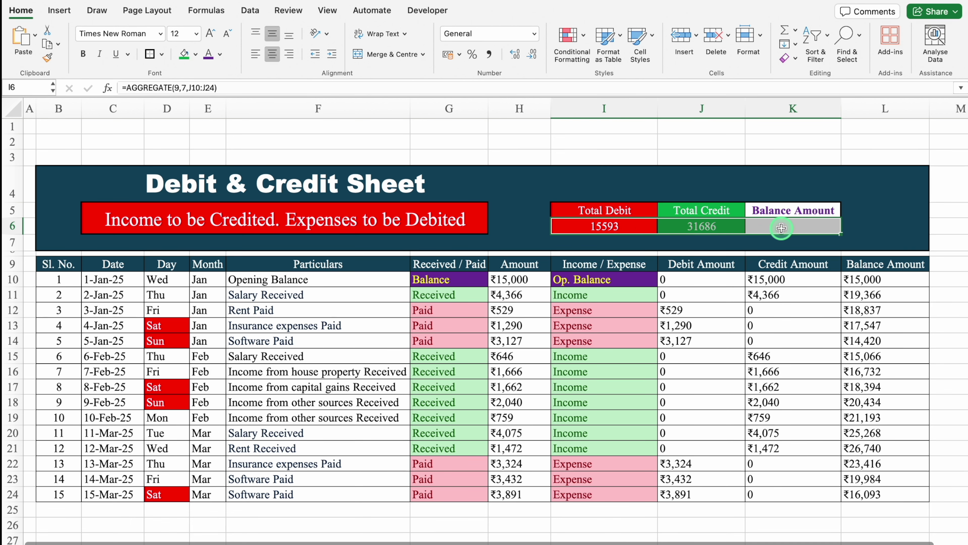
pyautogui.press('super+1')
pyautogui.click(349, 120)
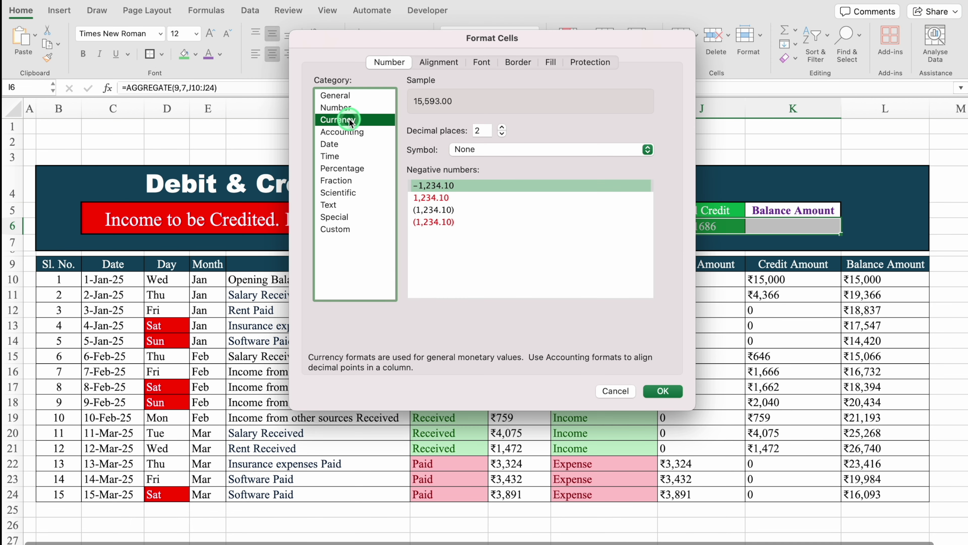
pyautogui.click(502, 133)
pyautogui.click(501, 133)
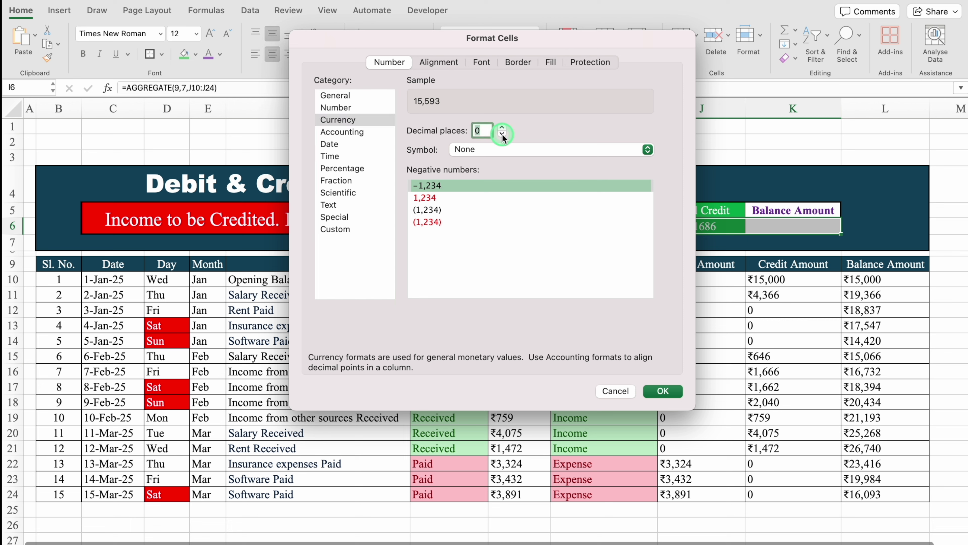
pyautogui.click(649, 150)
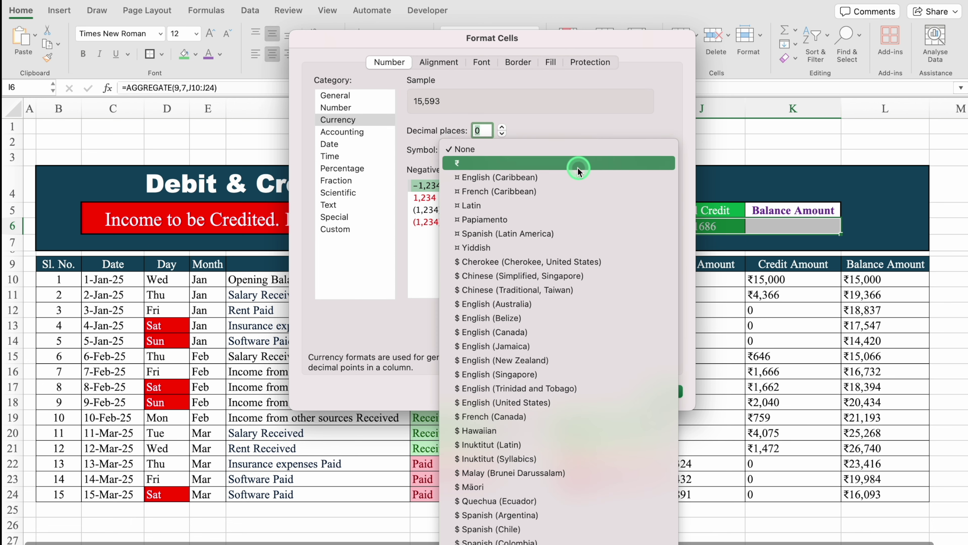
pyautogui.click(576, 168)
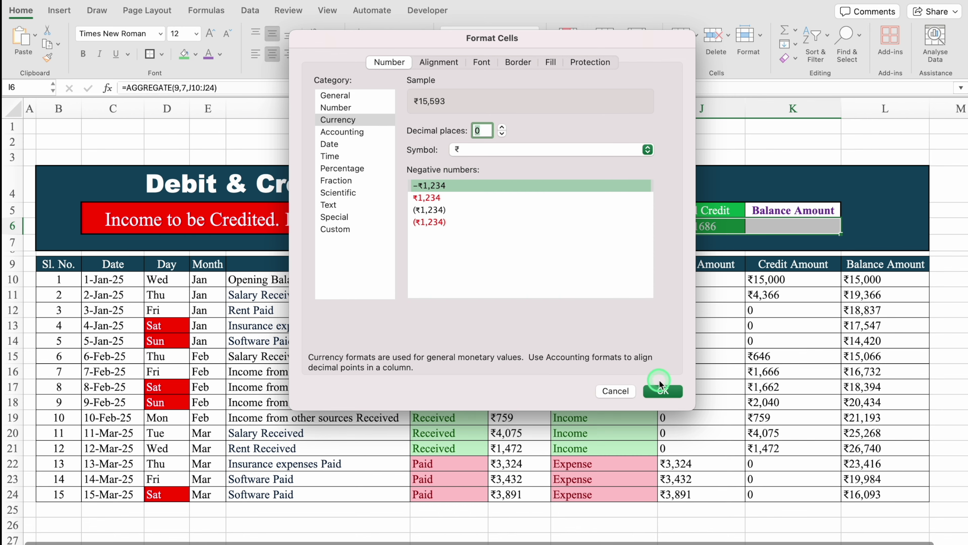
pyautogui.click(663, 391)
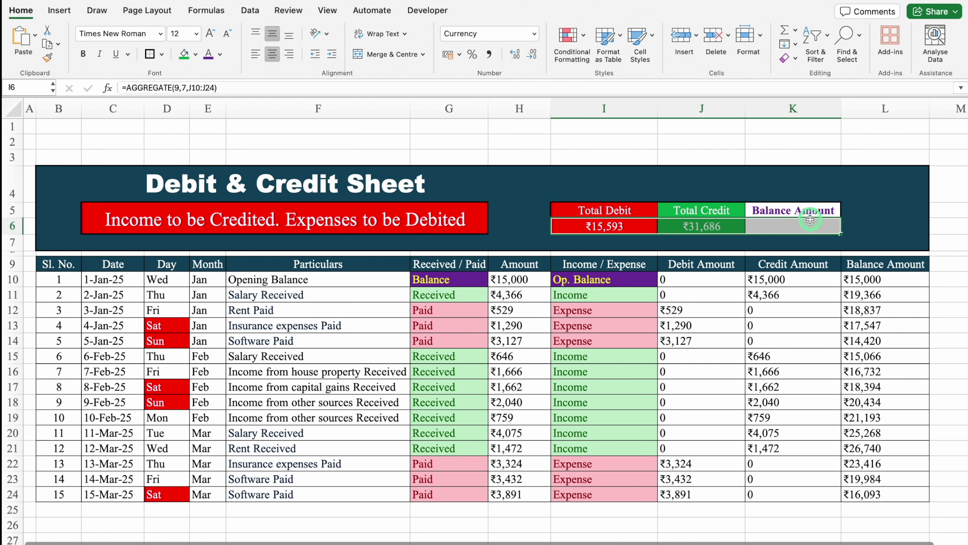
# - Write the formula =LOOKUP(2,1/ISNUMBER(L:L)),L:L) in K6 to fetch the last number in the Balance Amount column
pyautogui.click(810, 221)
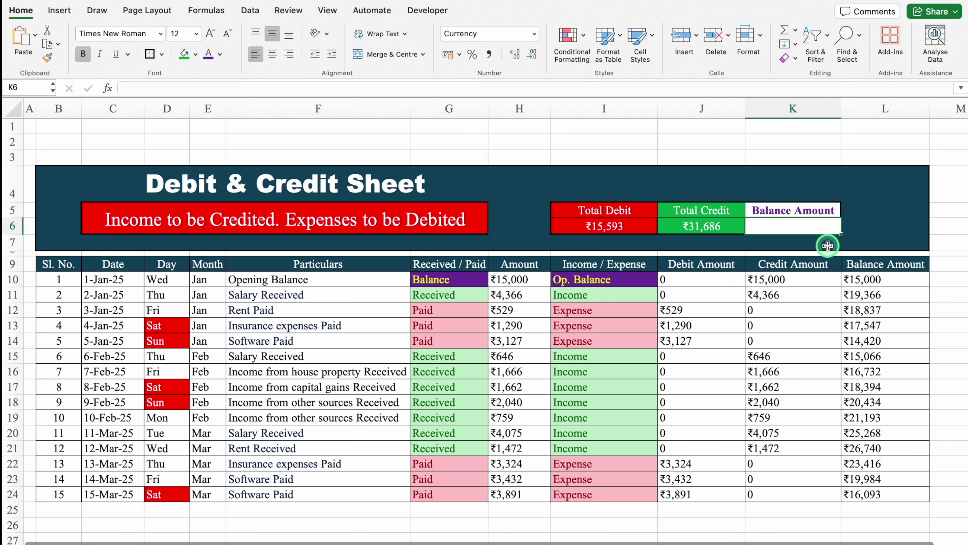
pyautogui.write('=loo')
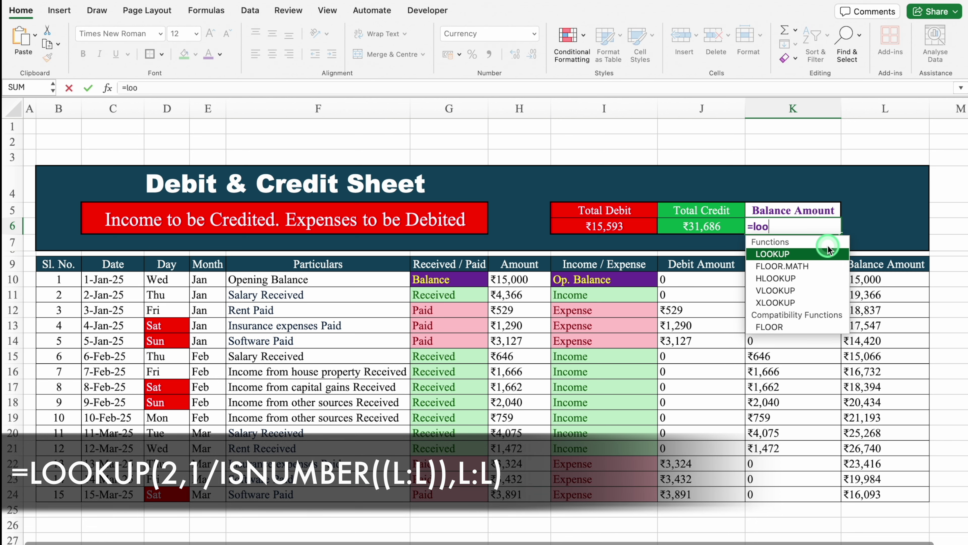
pyautogui.doubleClick(828, 248)
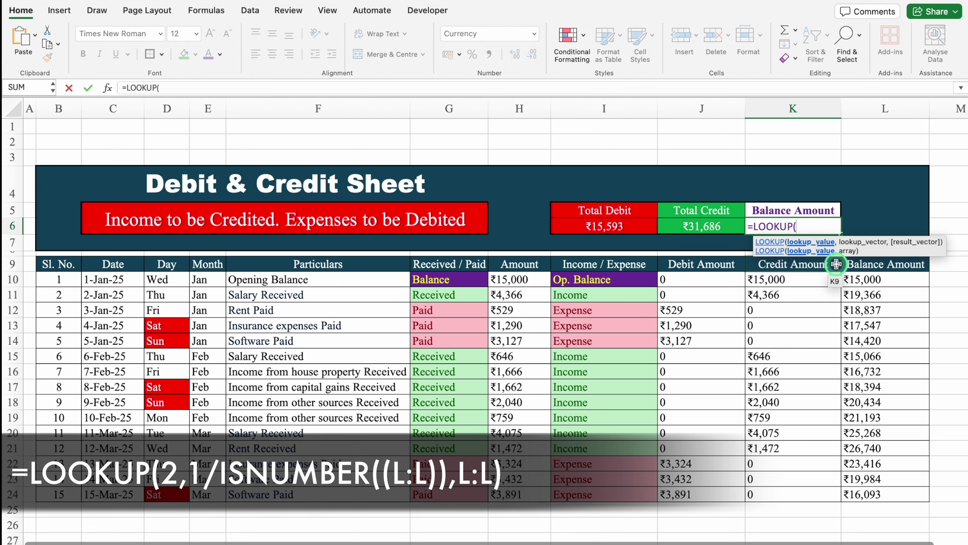
pyautogui.write('2,1/')
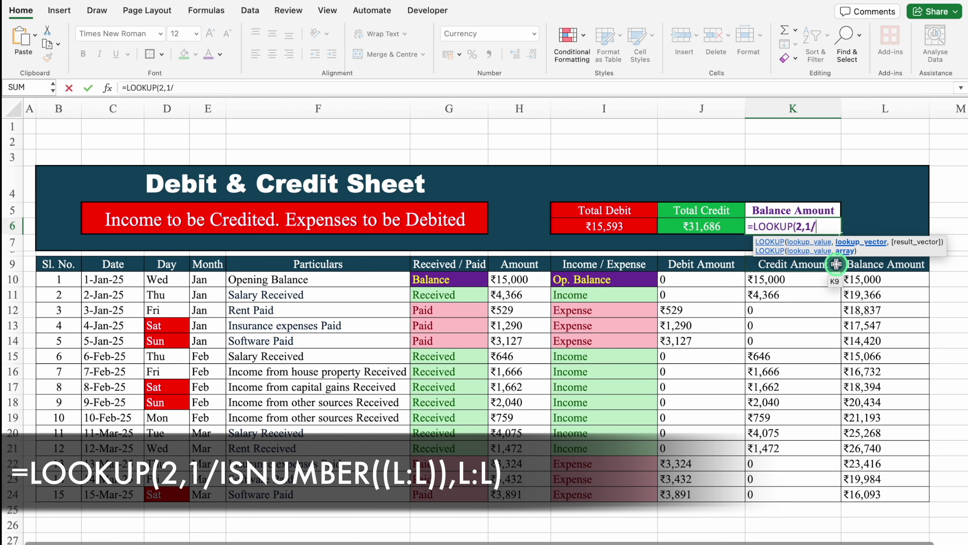
pyautogui.write('ISNUMBER(')
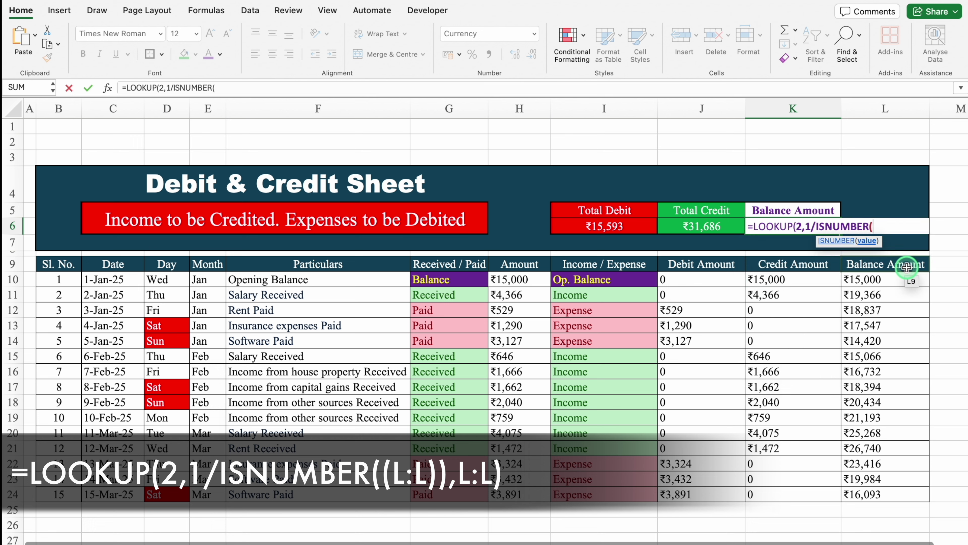
pyautogui.click(884, 109)
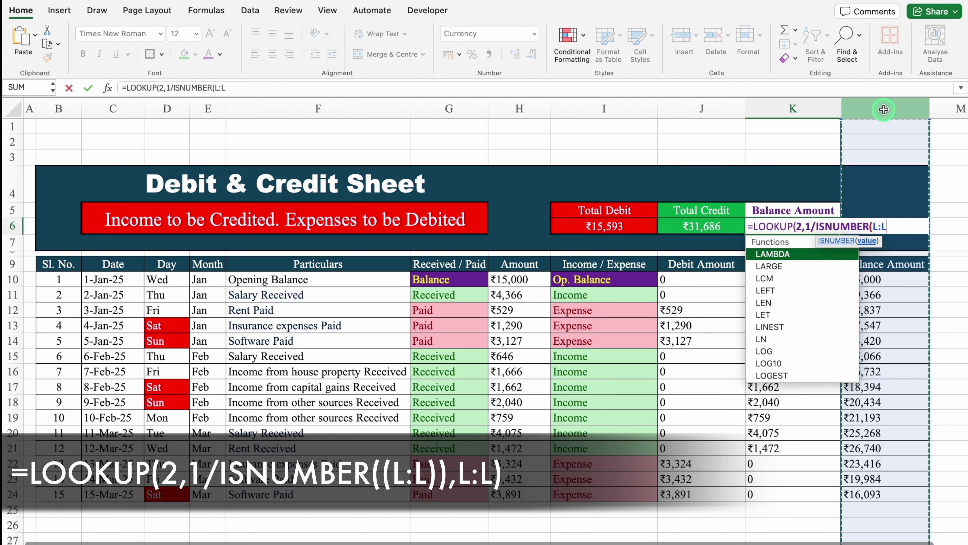
pyautogui.write(')')
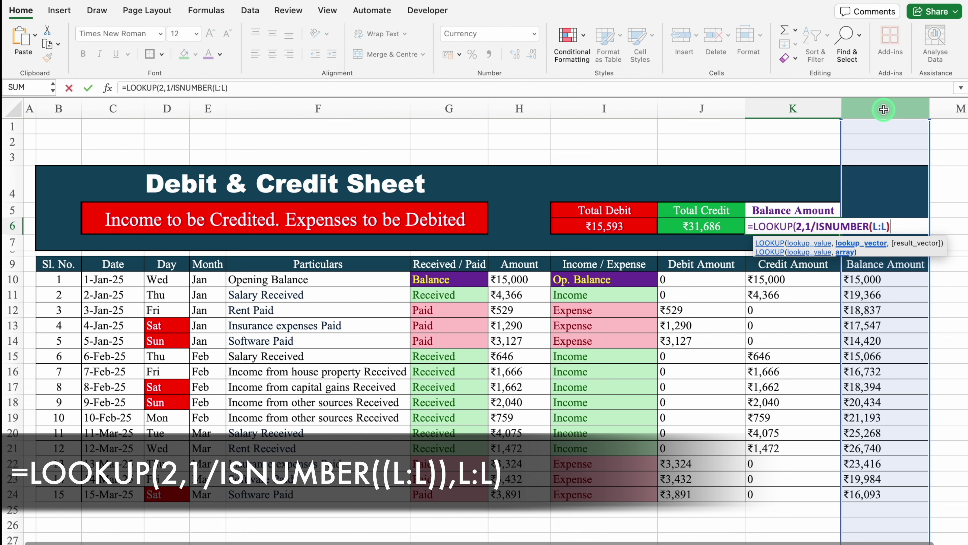
pyautogui.write('),L:L)')
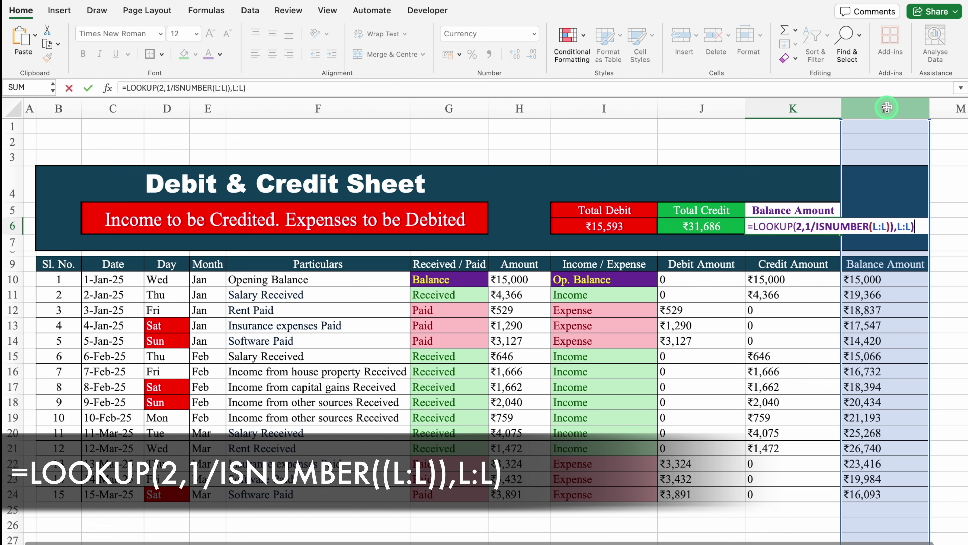
# - Wrap the K6 lookup in IFERROR and complete it as =IFERROR(LOOKUP(2,1/ISNUMBER((L:L)),L:L),"0")
pyautogui.click(754, 227)
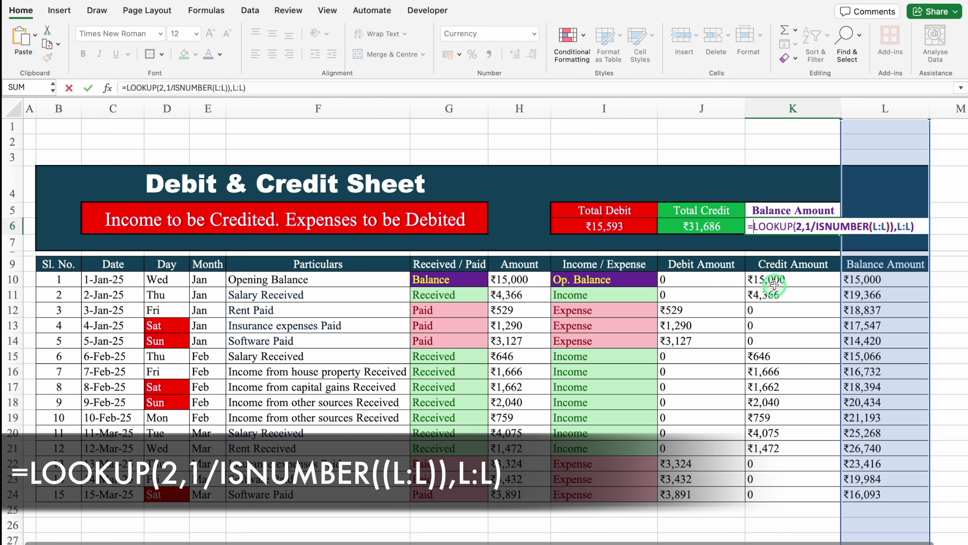
pyautogui.write('iferr')
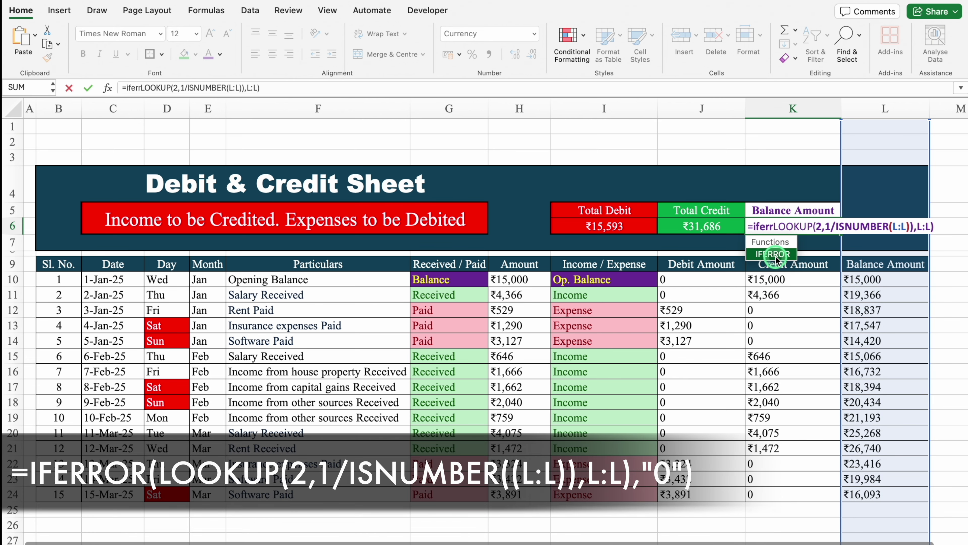
pyautogui.doubleClick(775, 259)
pyautogui.click(958, 225)
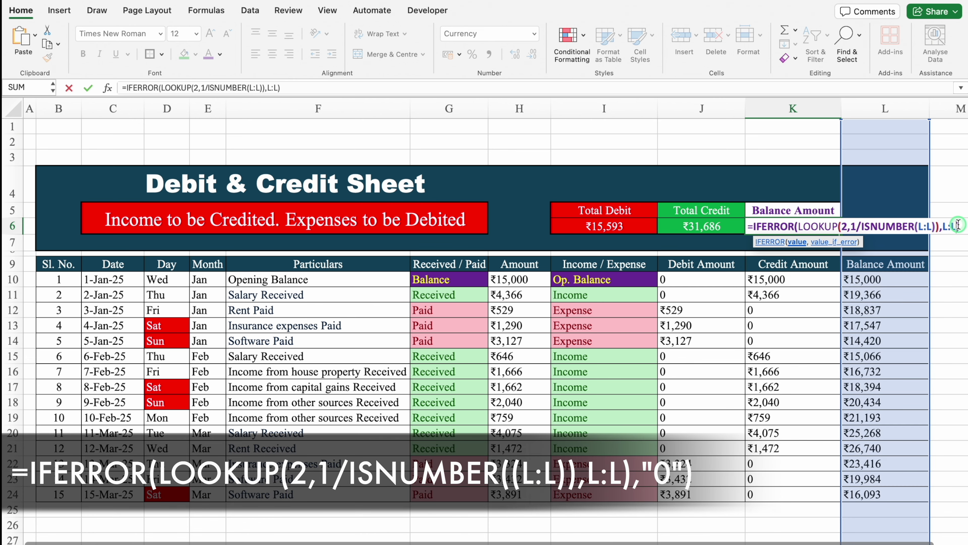
pyautogui.write(',')
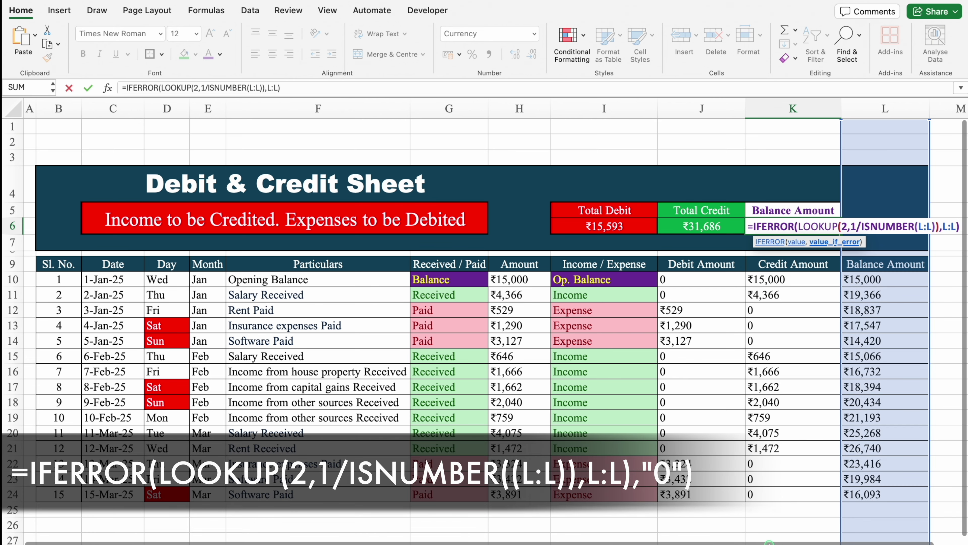
pyautogui.hscroll(1, 770, 542)
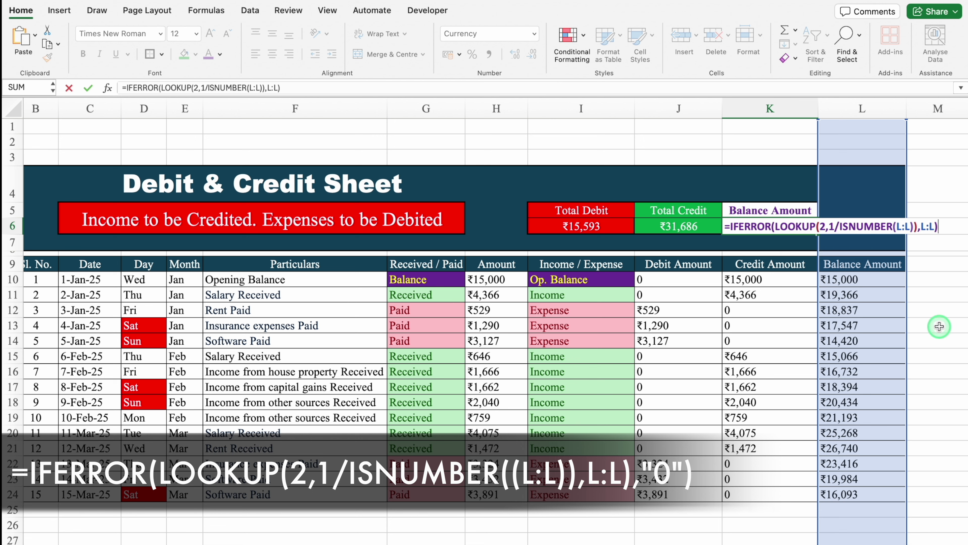
pyautogui.write(',"0")')
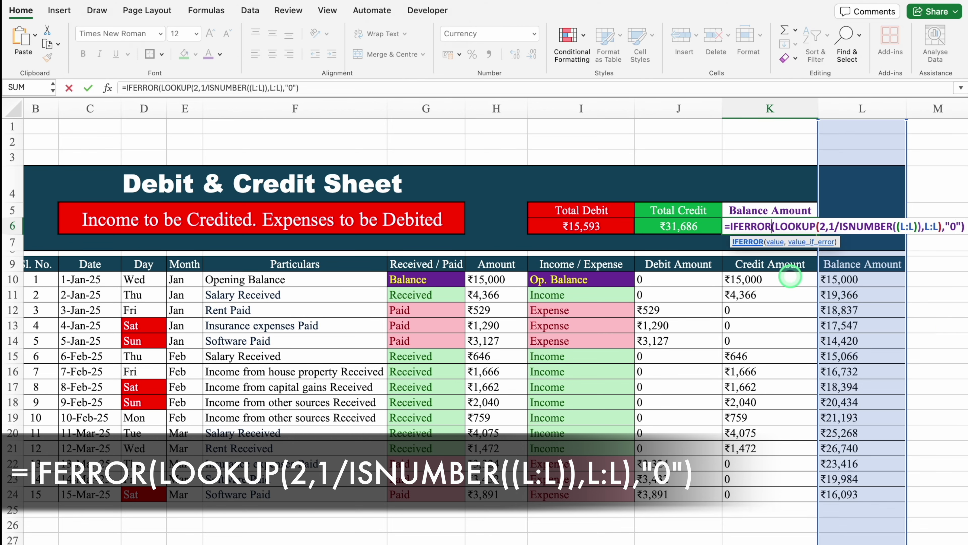
pyautogui.hotkey('ctrl', 'Return')
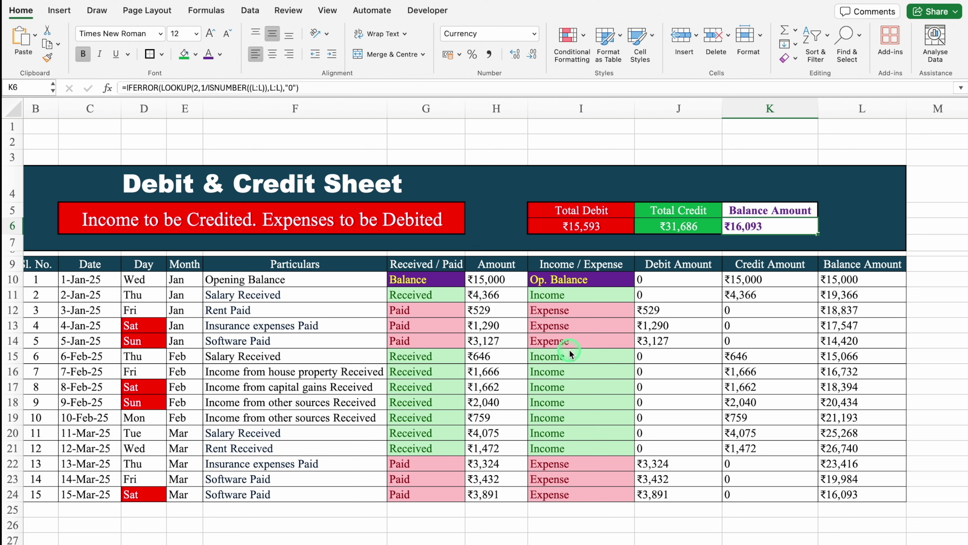
# - Centre the Balance Amount result in K6 and reduce the height of row 7
pyautogui.click(272, 54)
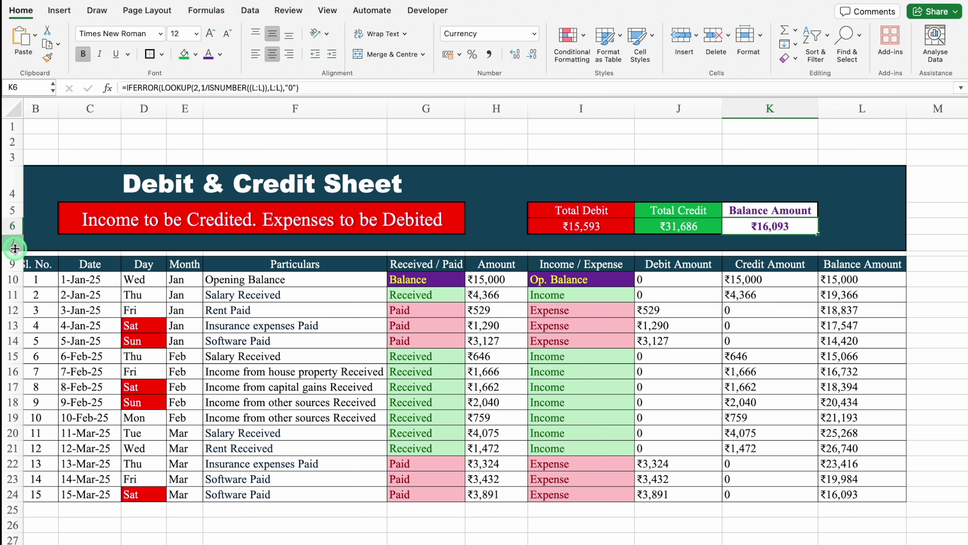
pyautogui.moveTo(14, 248); pyautogui.dragTo(14, 238)
pyautogui.click(604, 181)
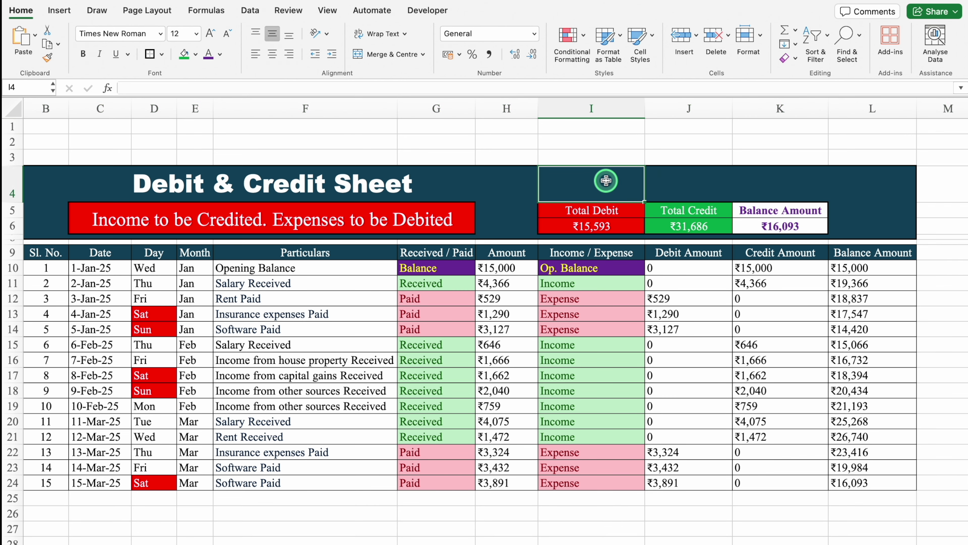
pyautogui.click(683, 179)
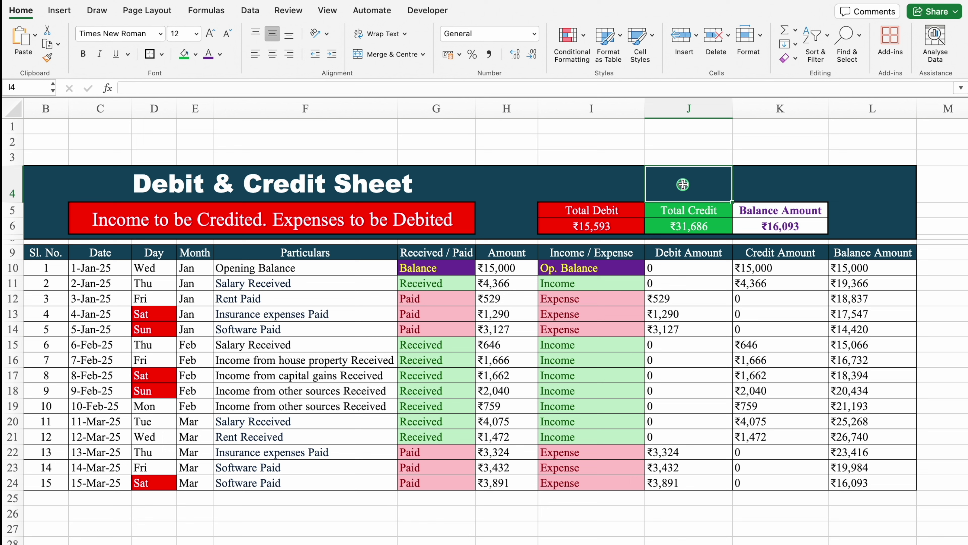
pyautogui.click(772, 179)
pyautogui.click(612, 189)
pyautogui.click(683, 187)
# - Insert the gold dollar-notes picture from file, placed over the cells, with I4 above Total Debit selected
pyautogui.click(593, 187)
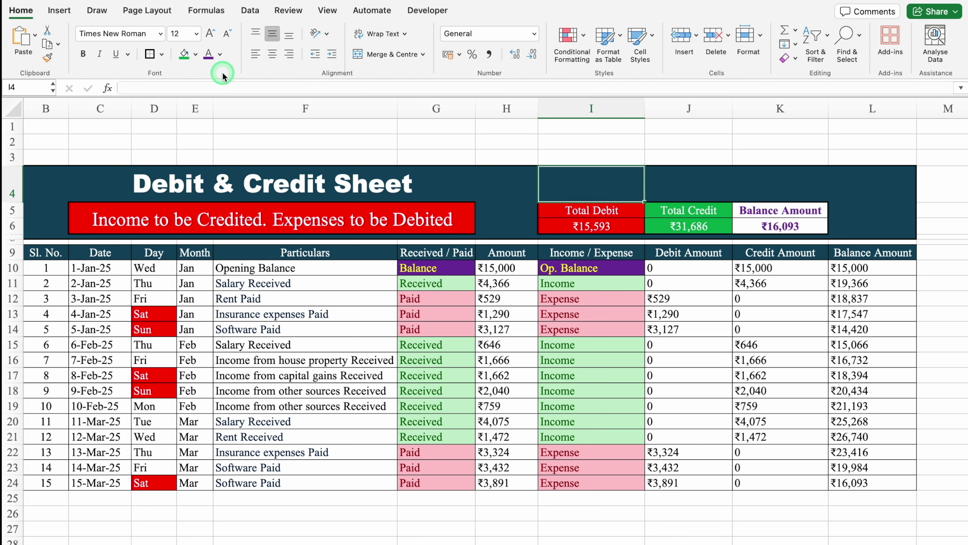
pyautogui.click(58, 11)
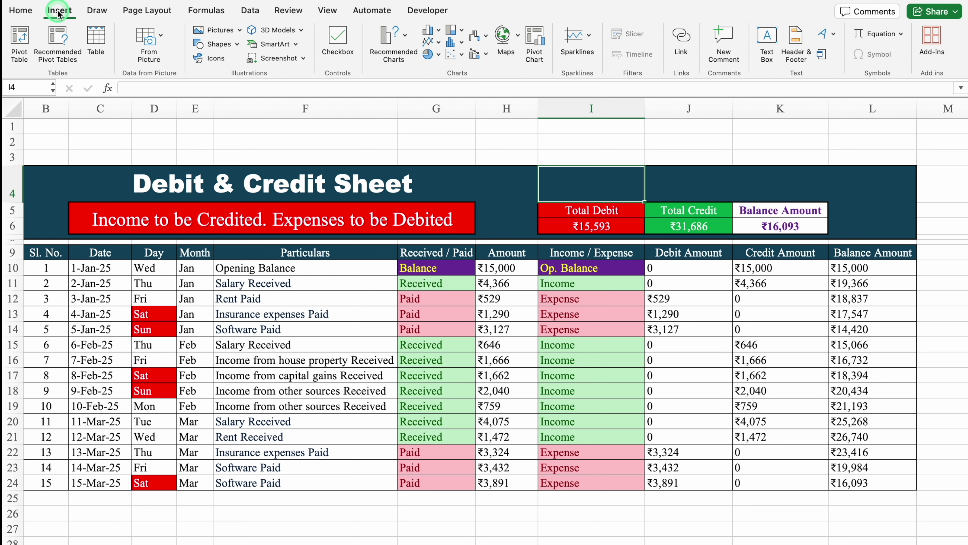
pyautogui.click(225, 31)
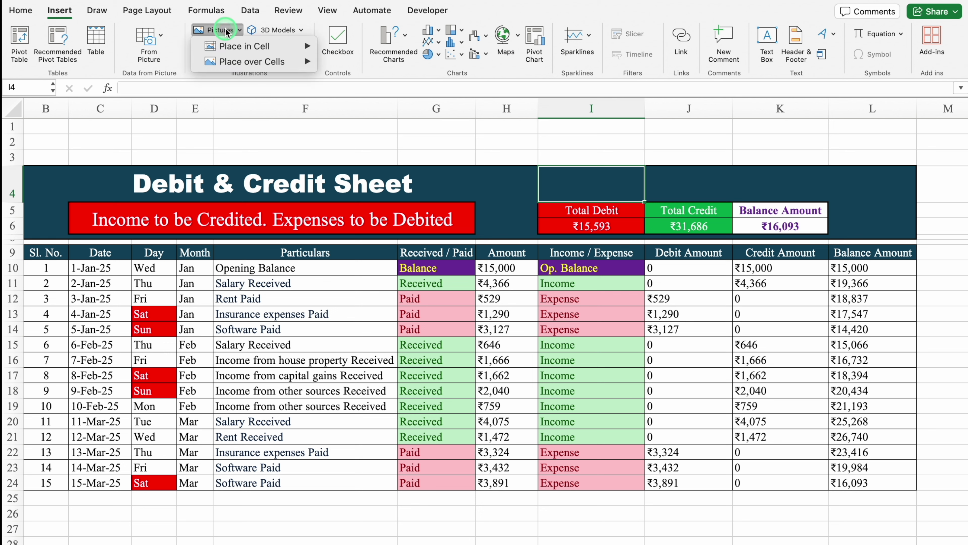
pyautogui.click(286, 63)
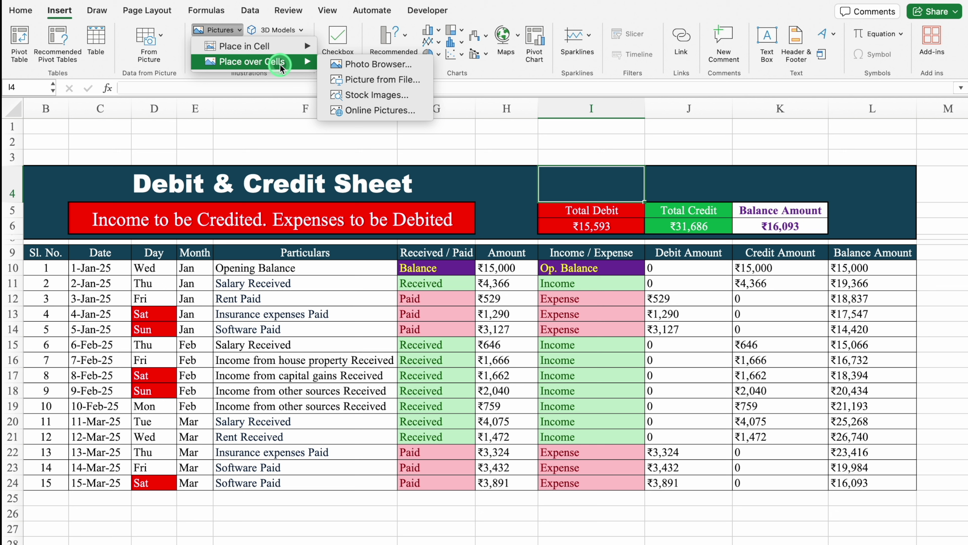
pyautogui.click(417, 80)
pyautogui.click(869, 329)
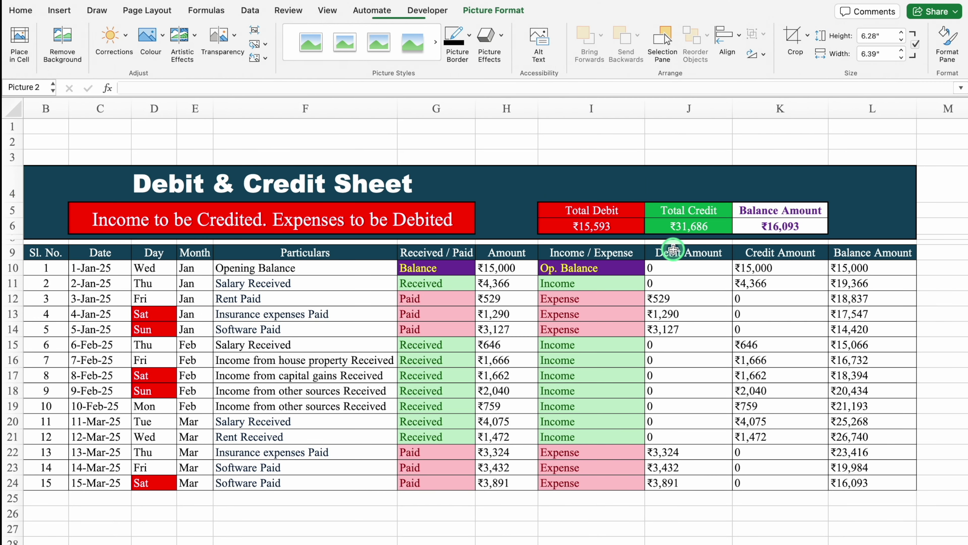
# - Shrink the gold dollar-notes picture to about 0.62" by 0.63", place it above Total Debit and copy it above Total Credit and Balance Amount
pyautogui.moveTo(672, 249); pyautogui.dragTo(512, 225)
pyautogui.moveTo(404, 146); pyautogui.dragTo(404, 163)
pyautogui.moveTo(362, 136); pyautogui.dragTo(761, 408)
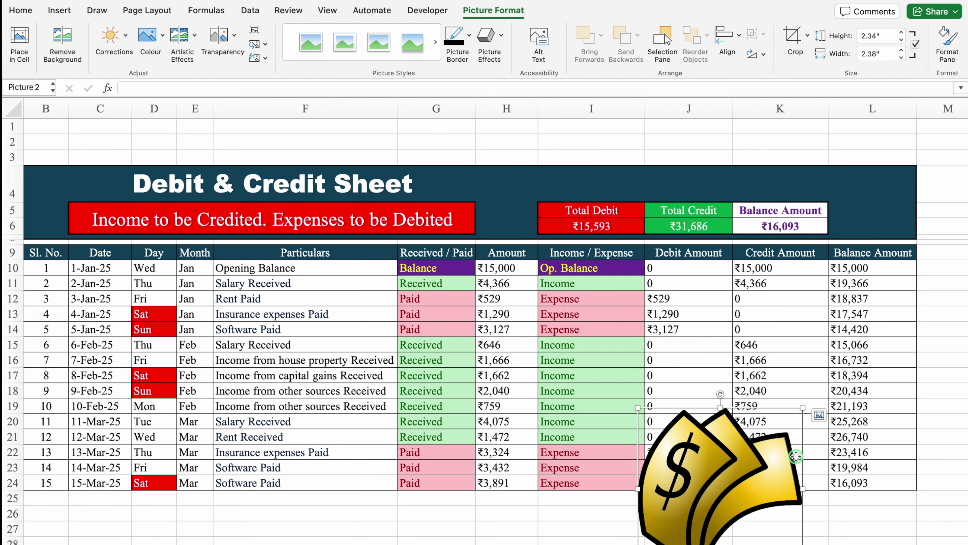
pyautogui.moveTo(794, 452); pyautogui.dragTo(557, 254)
pyautogui.moveTo(566, 372); pyautogui.dragTo(751, 190)
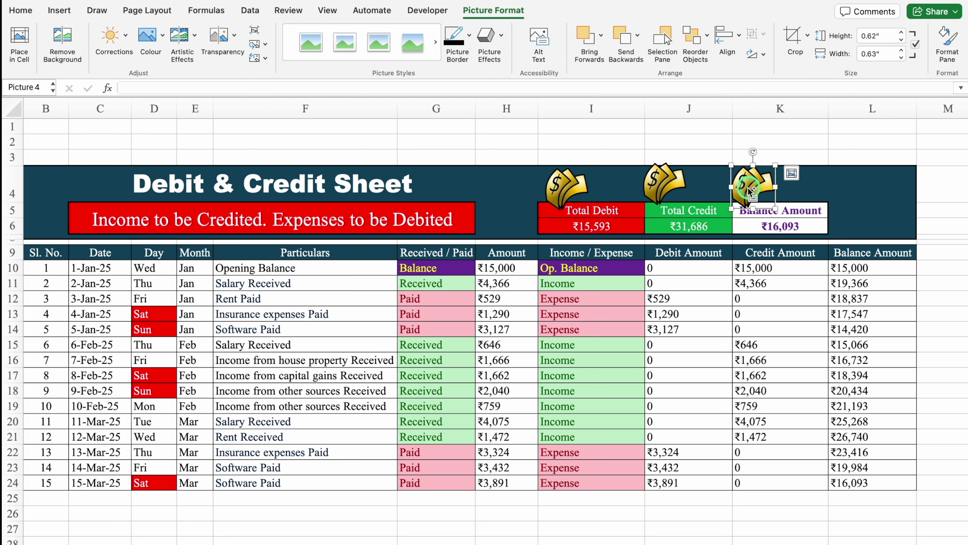
# - Lower the picture above Total Credit slightly and replace it with dollar-2584988.png from the Pictures folder
pyautogui.click(661, 187)
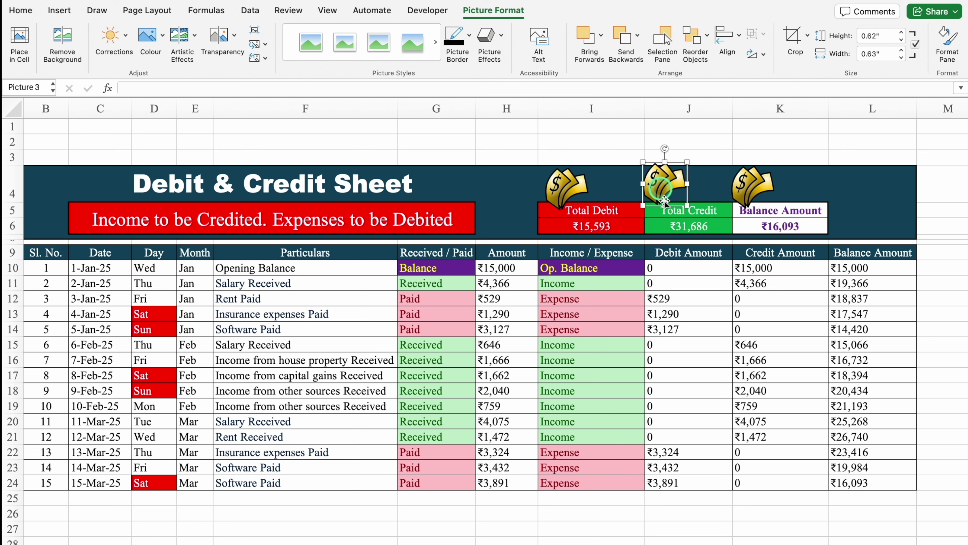
pyautogui.moveTo(668, 179); pyautogui.dragTo(668, 180)
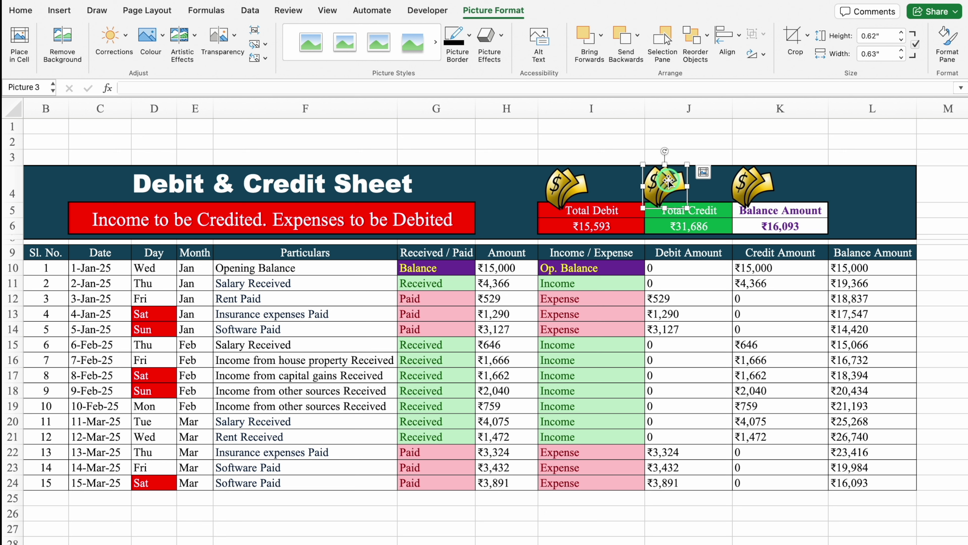
pyautogui.rightClick(668, 180)
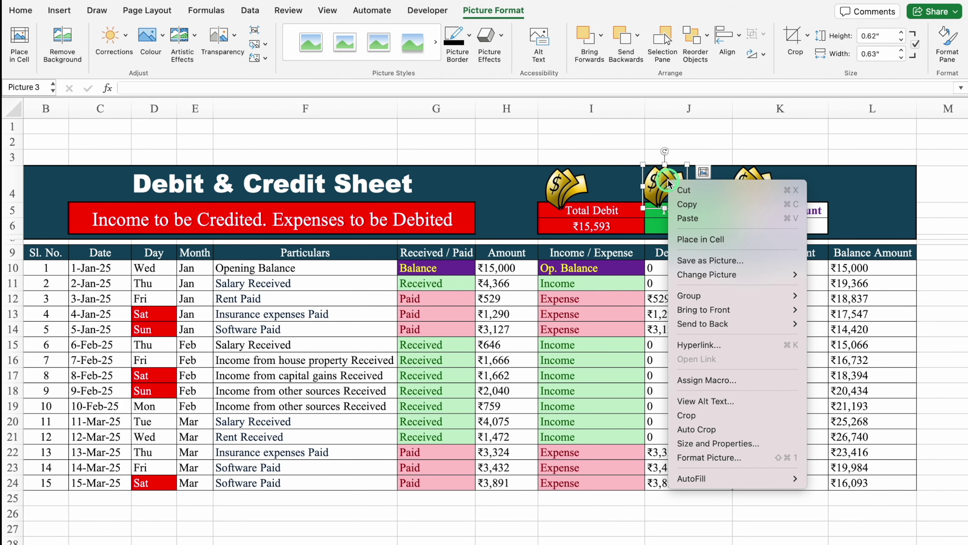
pyautogui.moveTo(734, 276)
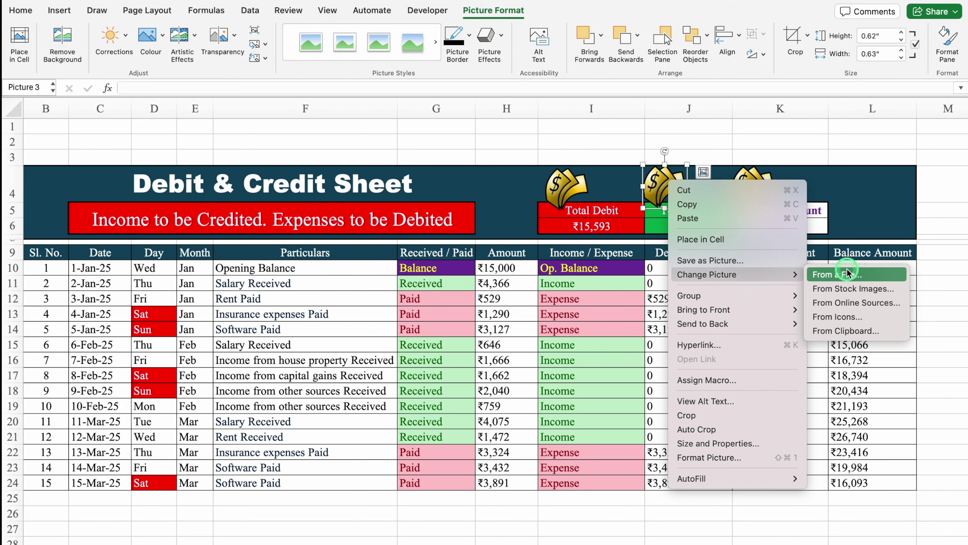
pyautogui.click(837, 274)
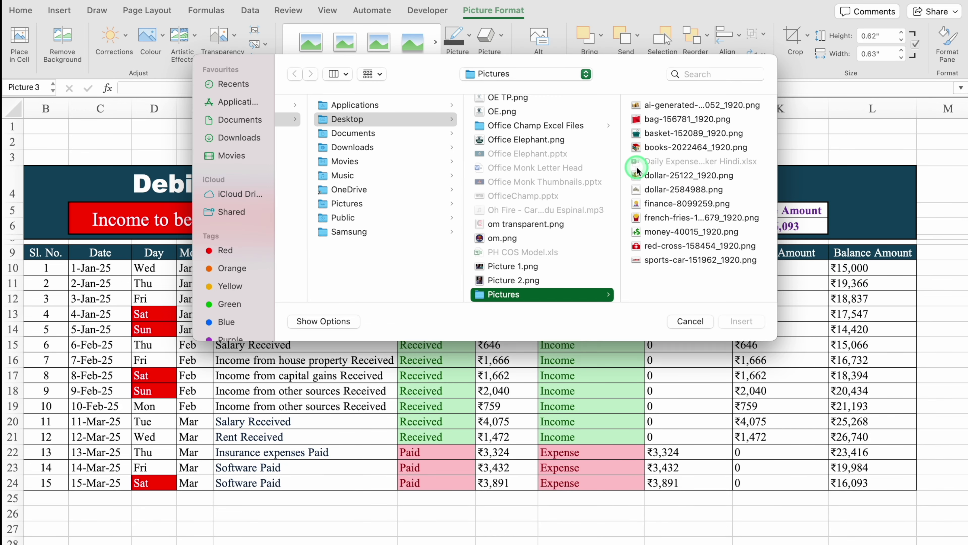
pyautogui.click(673, 190)
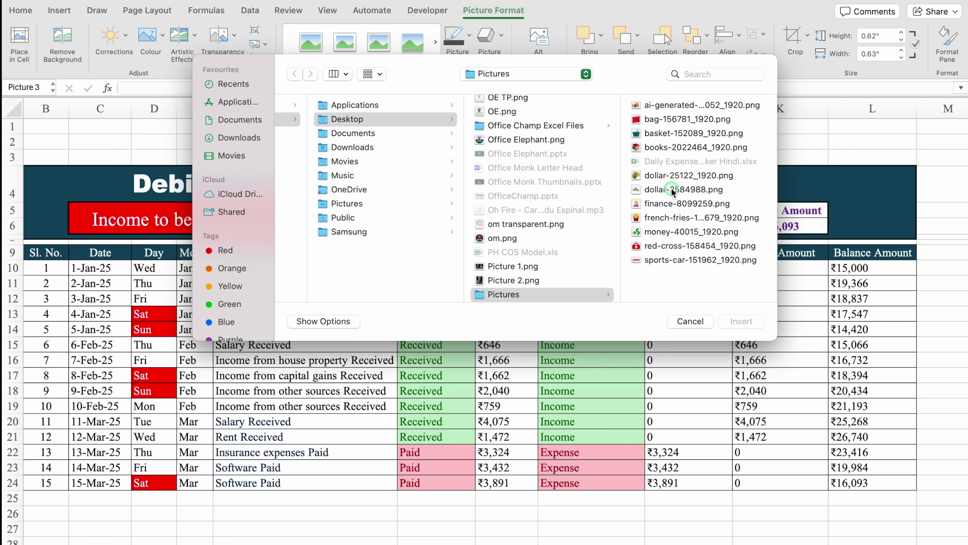
pyautogui.click(739, 321)
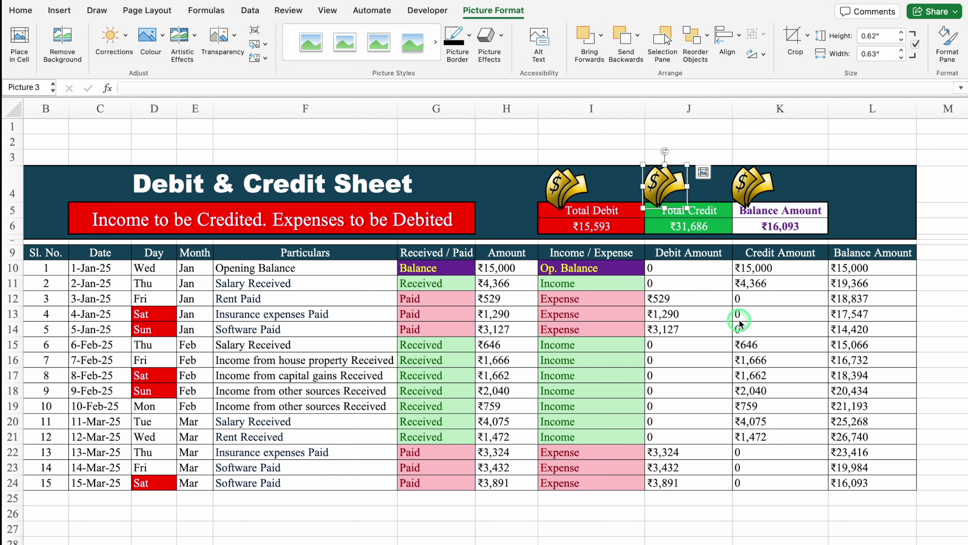
# - Replace the picture above Balance Amount with the gold coins file ai-generated-8138052_1920.png
pyautogui.click(752, 186)
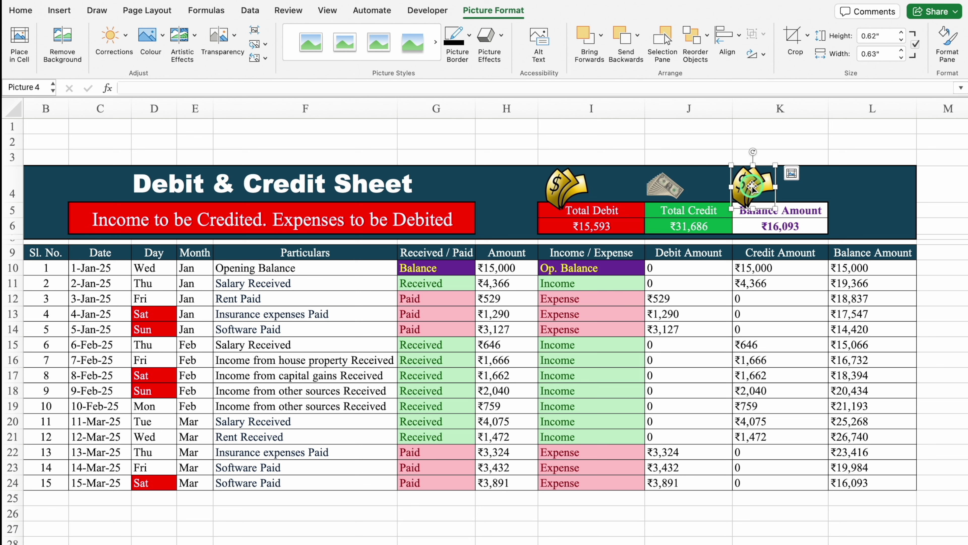
pyautogui.rightClick(753, 187)
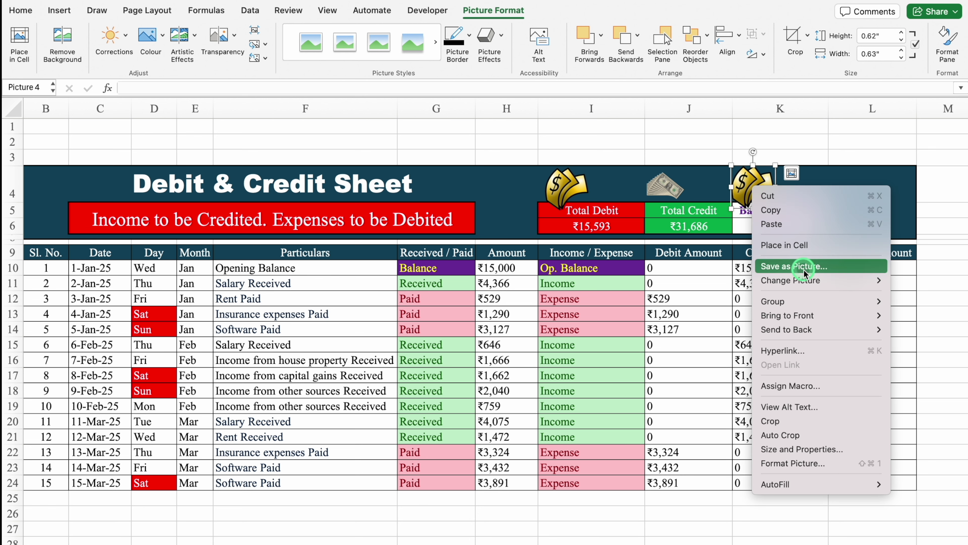
pyautogui.moveTo(801, 280)
pyautogui.click(699, 279)
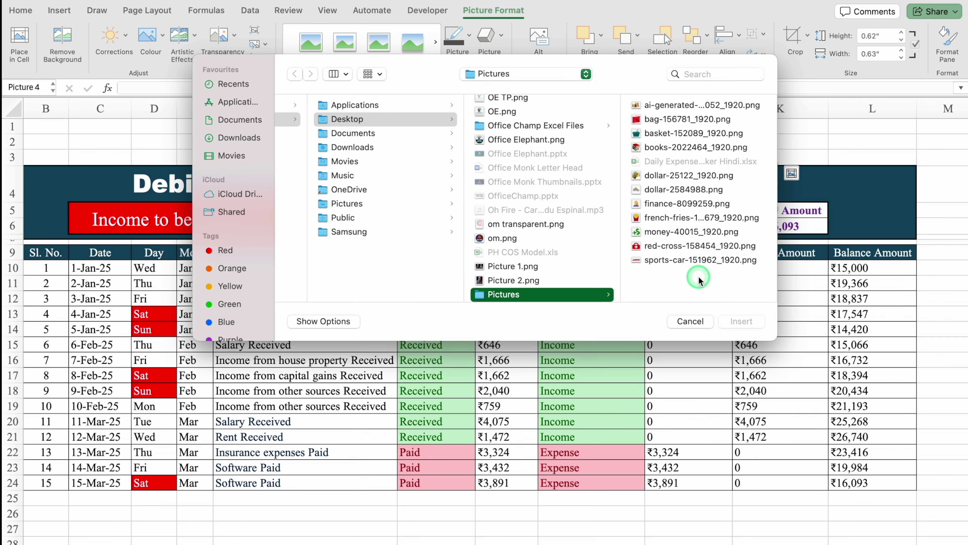
pyautogui.click(689, 106)
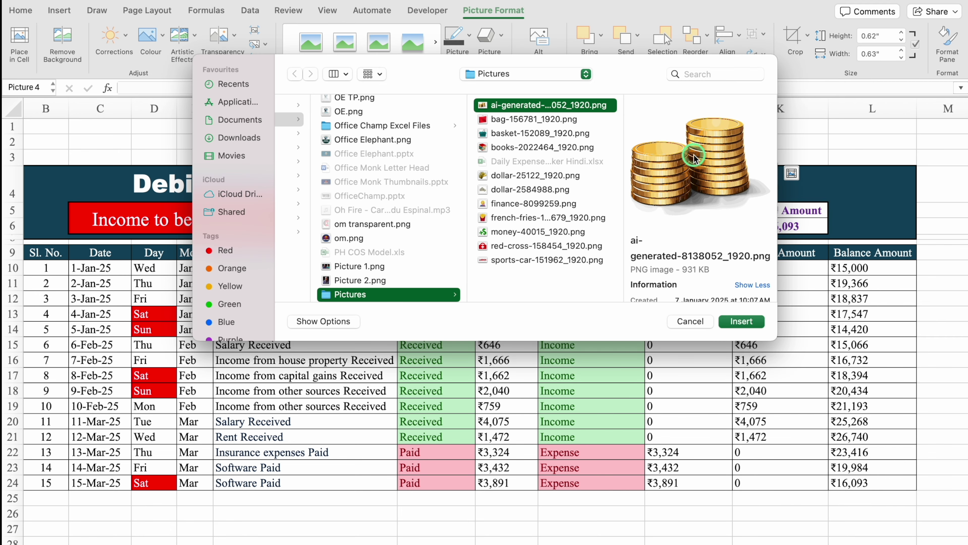
pyautogui.click(742, 320)
# - Shift the coins and banknotes pictures so they sit centred above Balance Amount and Total Credit, then deselect them
pyautogui.moveTo(763, 187); pyautogui.dragTo(794, 188)
pyautogui.moveTo(665, 185); pyautogui.dragTo(683, 186)
pyautogui.click(921, 149)
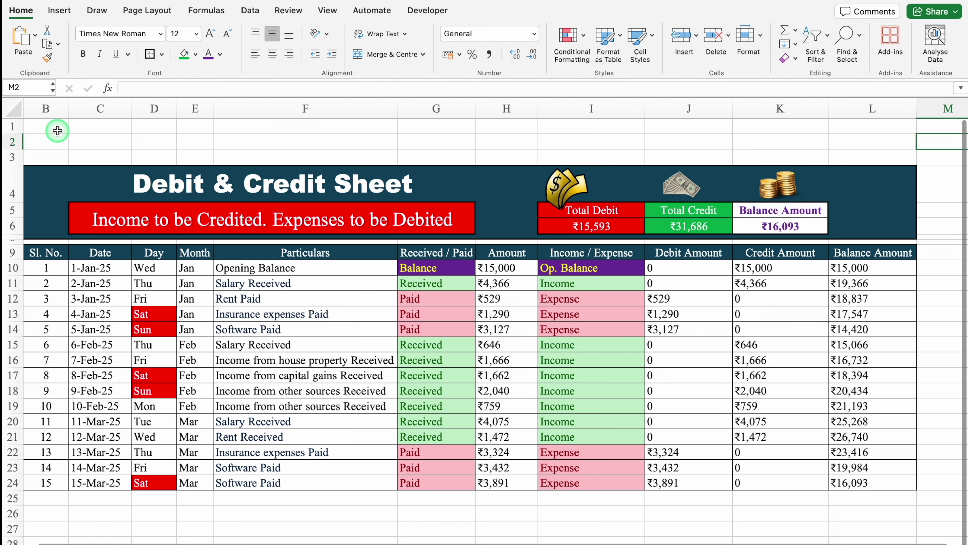
# - Hide the sheet's gridlines and enlarge row 2 into a tall band above the Debit & Credit Sheet banner
pyautogui.click(326, 11)
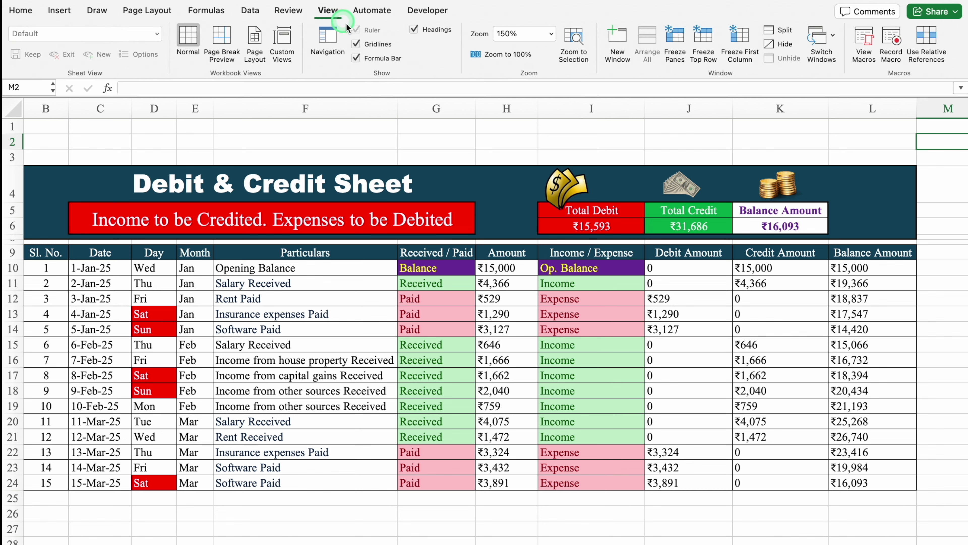
pyautogui.click(356, 44)
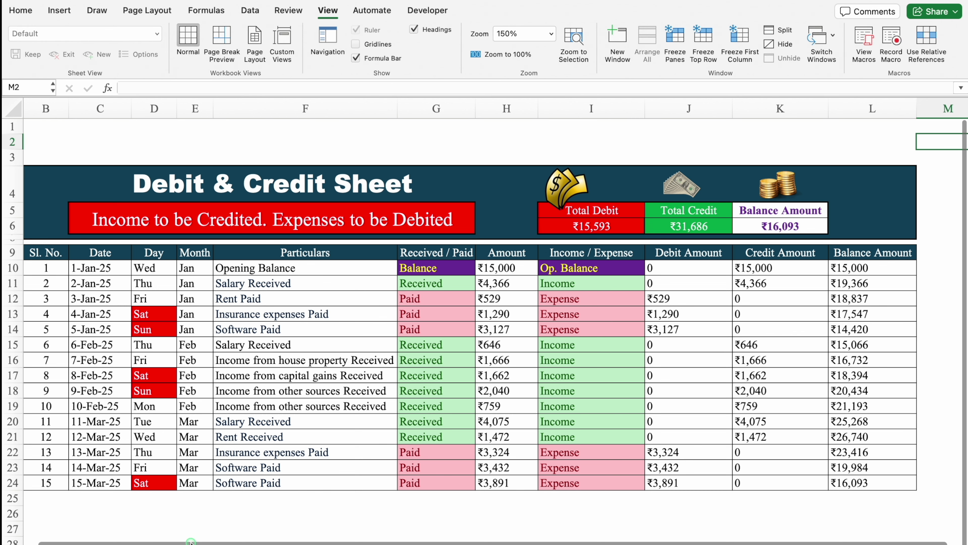
pyautogui.hscroll(-2, 187, 535)
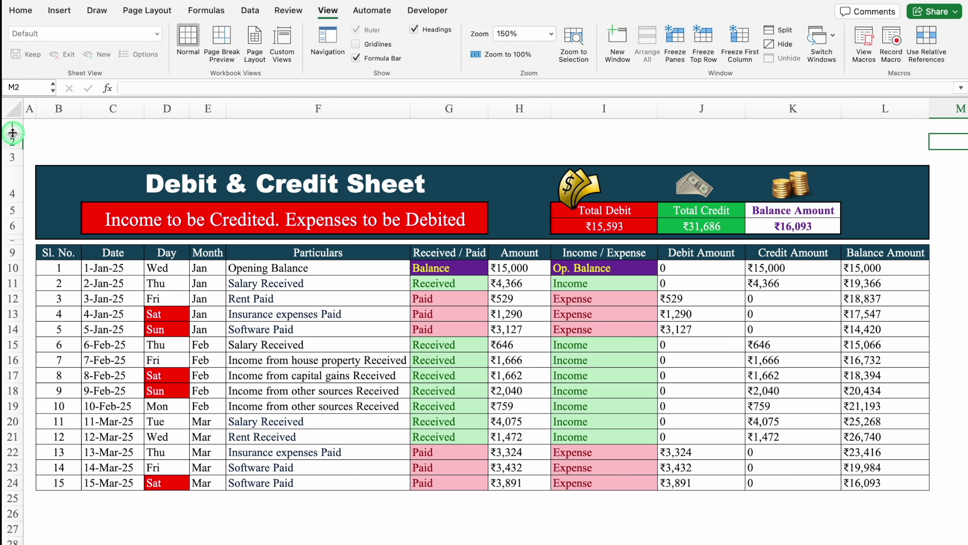
pyautogui.moveTo(12, 132); pyautogui.dragTo(14, 237)
# - Merge and centre B2:L2 and fill the merged band with dark blue
pyautogui.moveTo(59, 153); pyautogui.dragTo(868, 179)
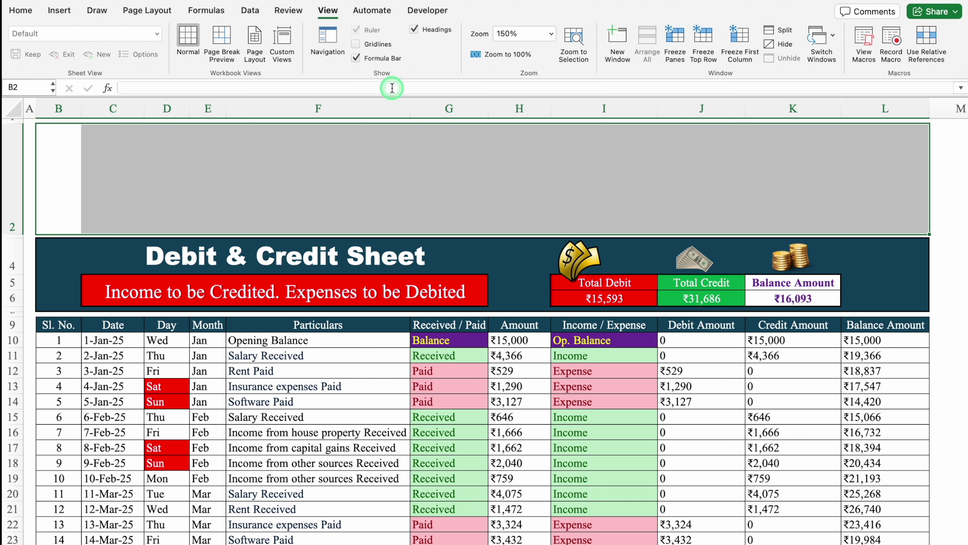
pyautogui.click(21, 10)
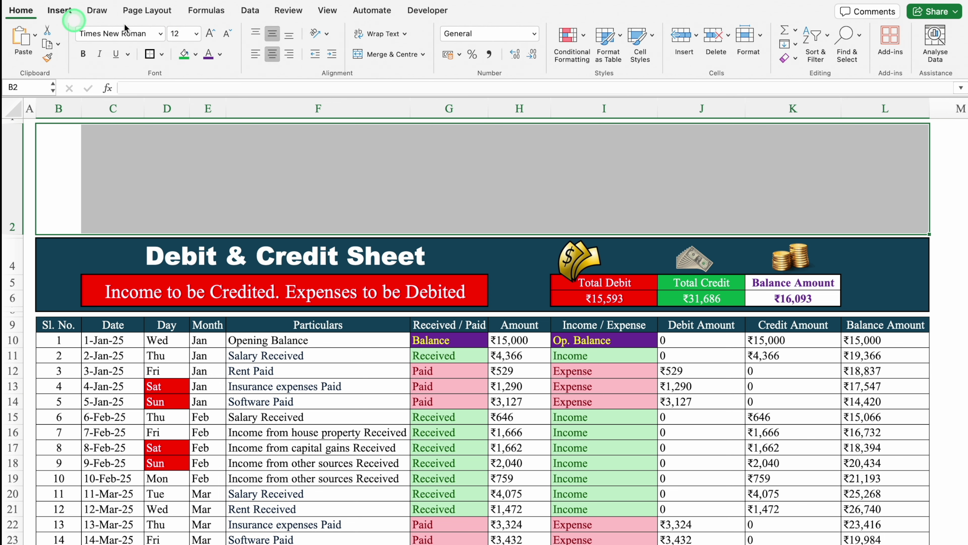
pyautogui.click(380, 56)
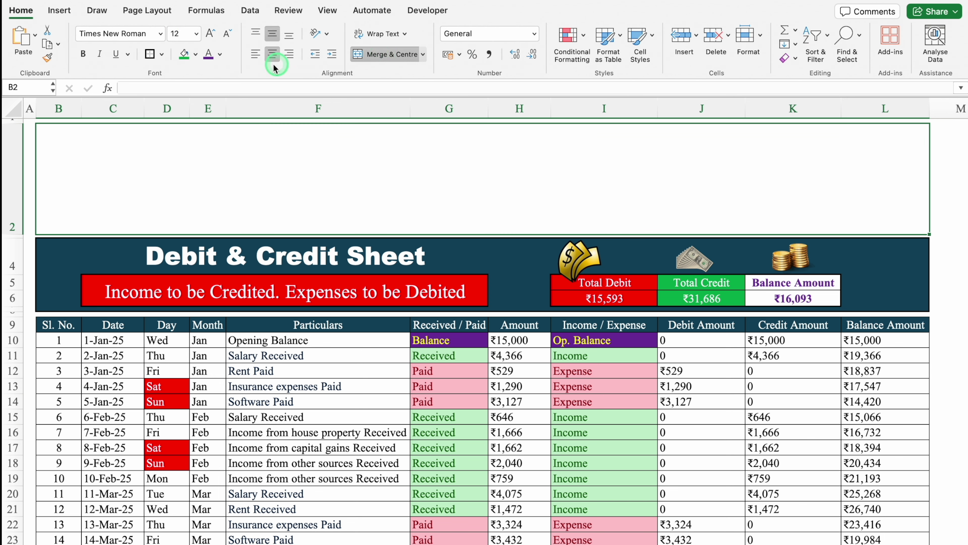
pyautogui.click(197, 56)
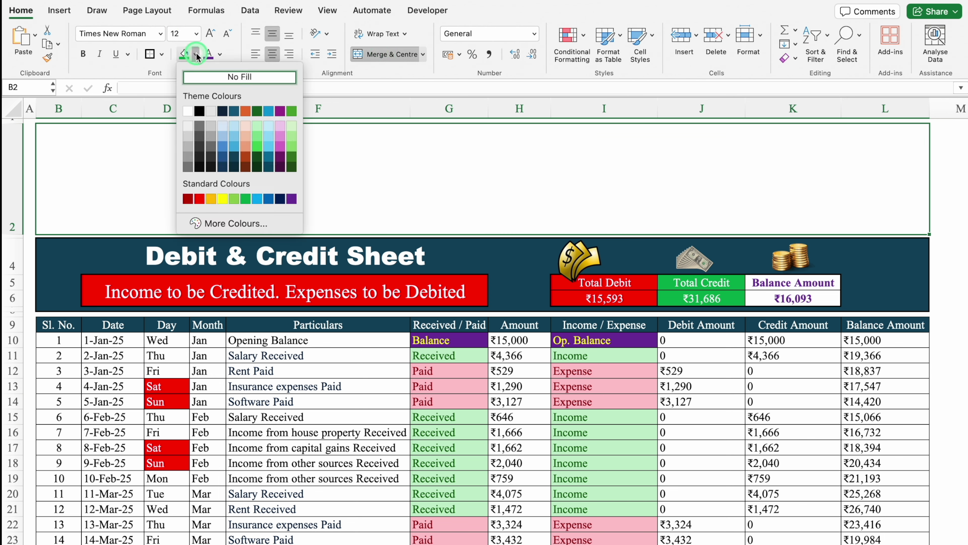
pyautogui.click(223, 153)
# - Convert the ledger range B9:L24 into a table with headers and turn off its filter buttons
pyautogui.click(238, 383)
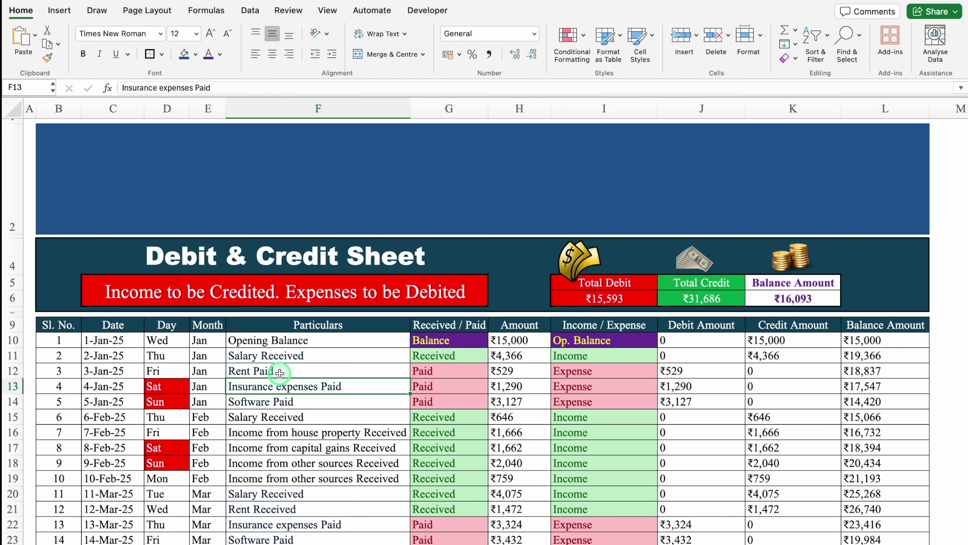
pyautogui.press('super+a')
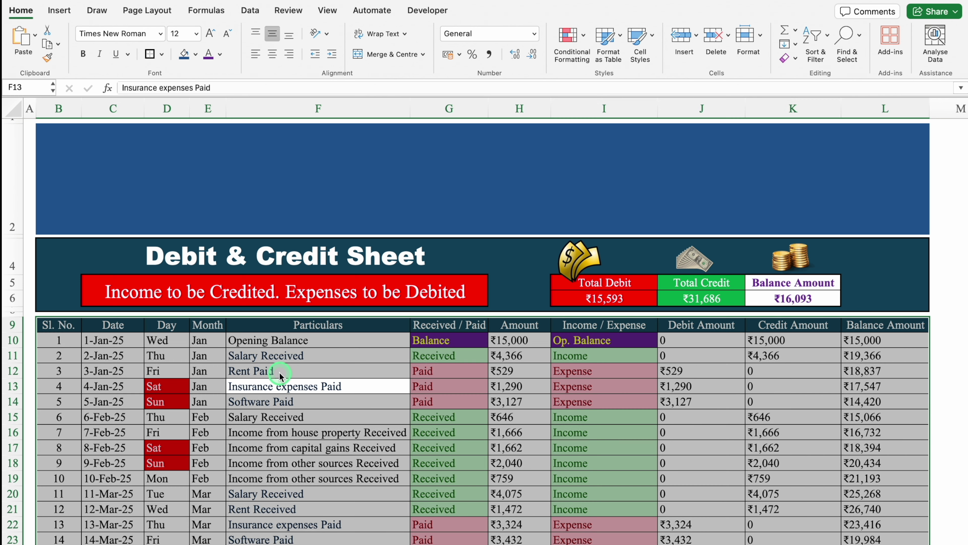
pyautogui.press('super+t')
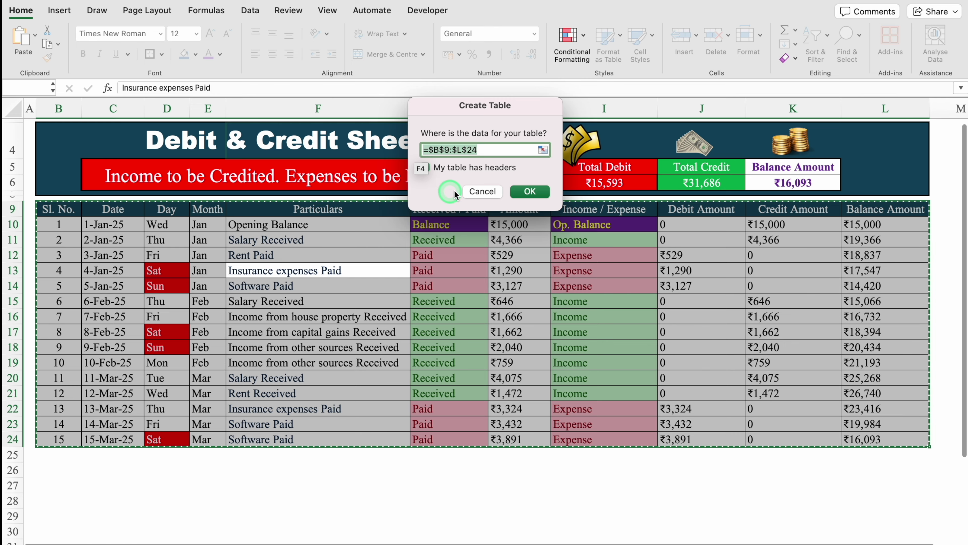
pyautogui.click(530, 191)
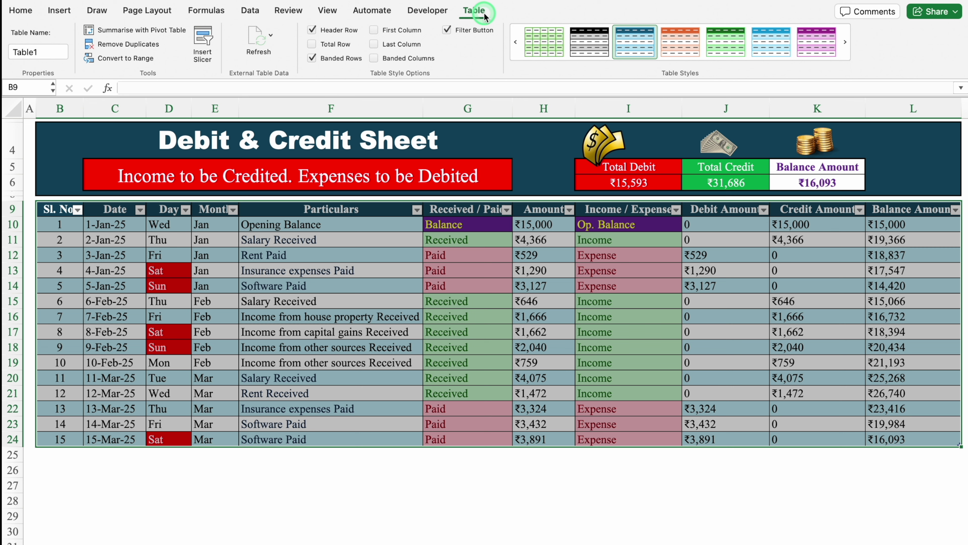
pyautogui.click(448, 30)
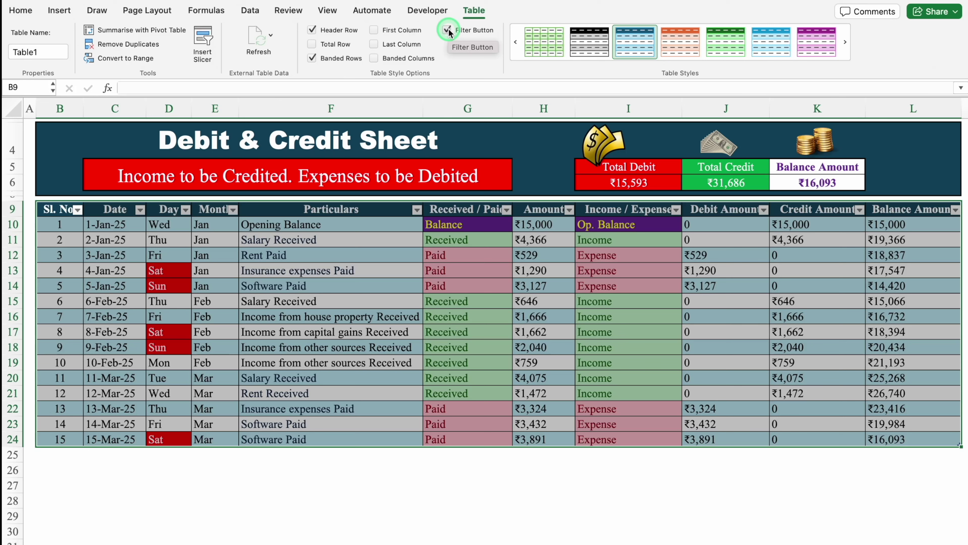
pyautogui.click(448, 31)
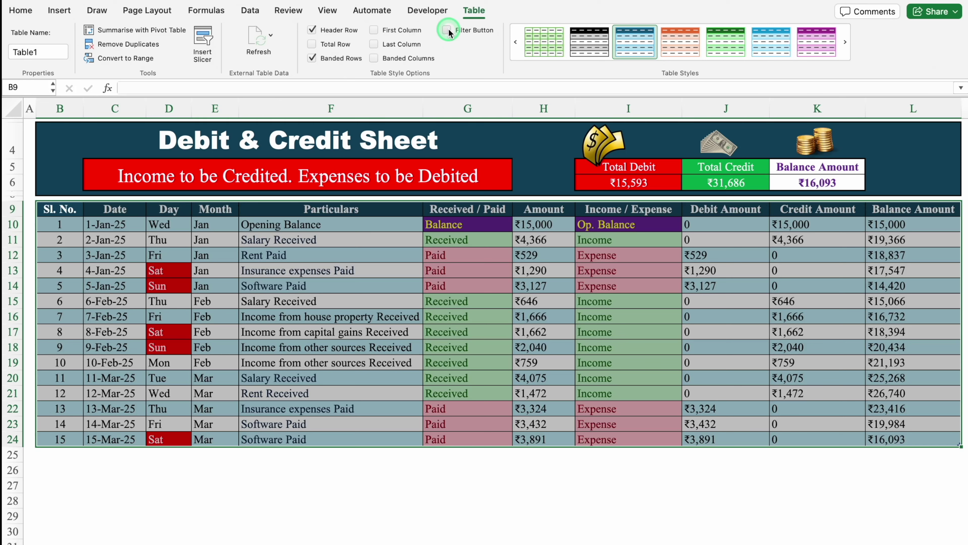
# - Restyle the ledger table with the light black-header style that has grey banded rows, after trying the medium black style
pyautogui.click(681, 64)
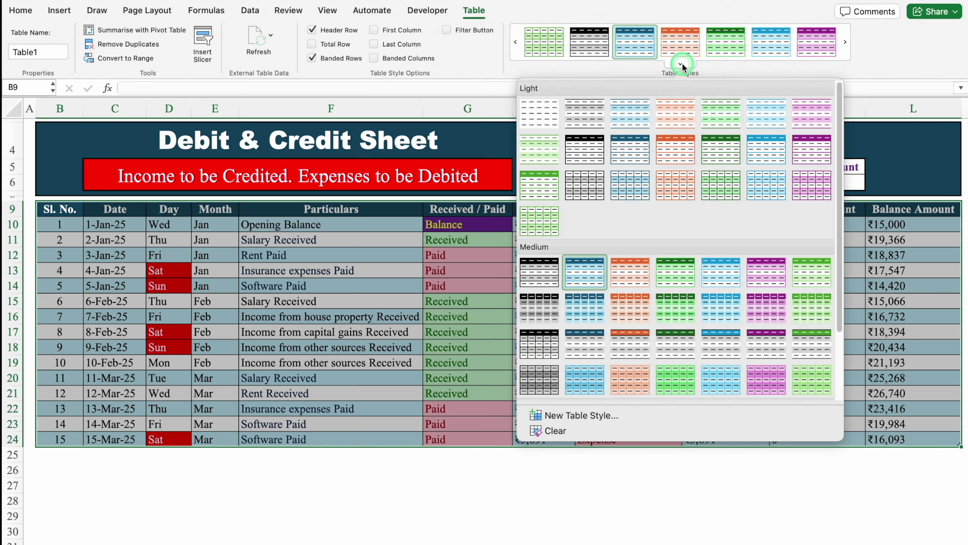
pyautogui.click(539, 307)
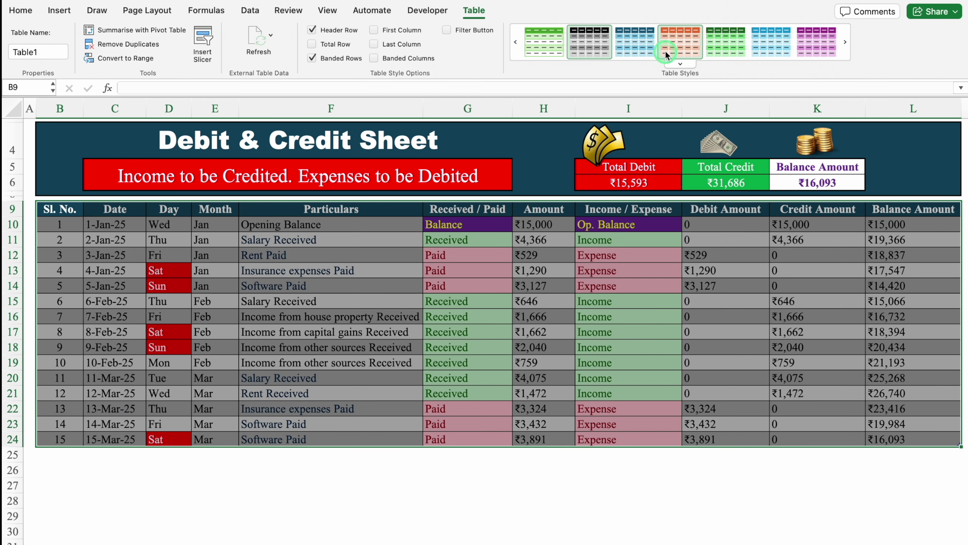
pyautogui.click(680, 65)
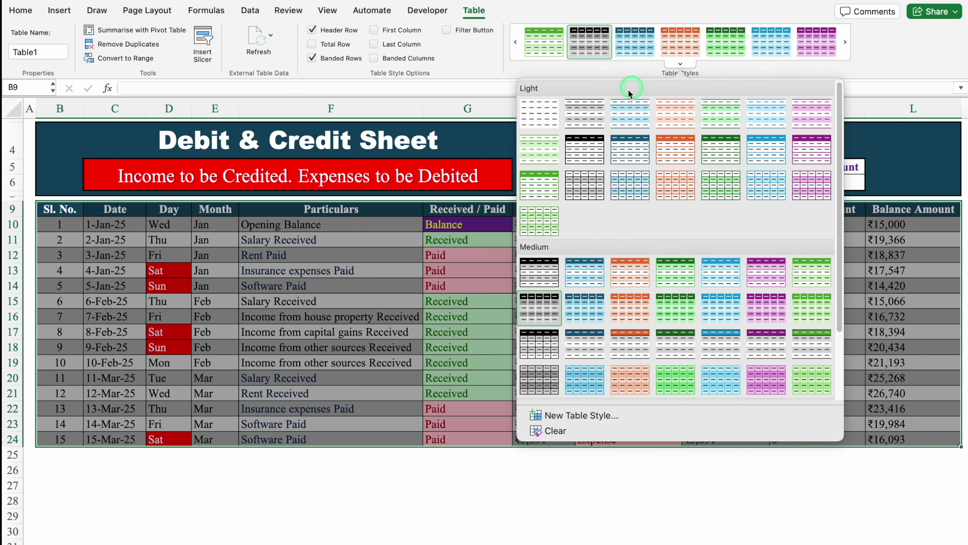
pyautogui.click(584, 156)
pyautogui.click(483, 495)
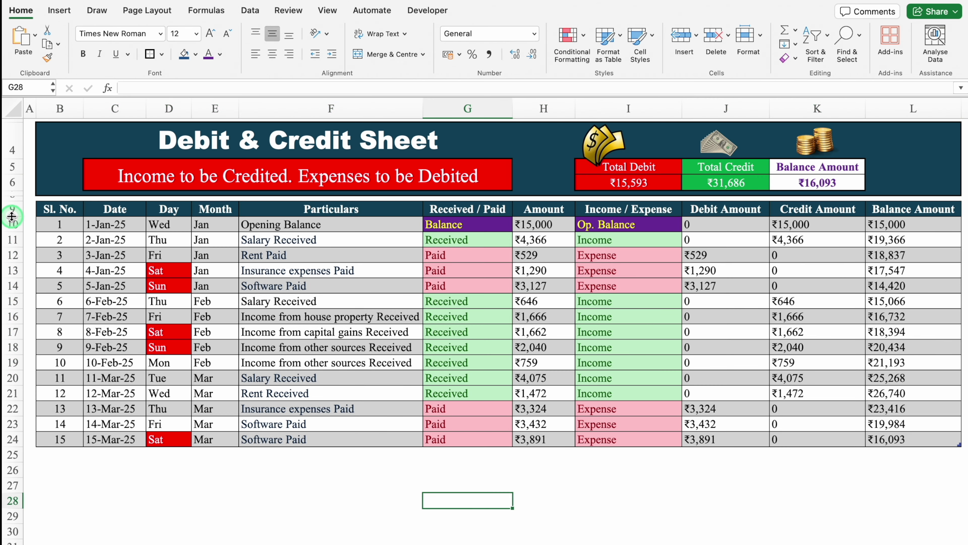
# - Make header row 9 of the ledger taller and fill its headers B9:L9 with dark grey
pyautogui.moveTo(12, 216); pyautogui.dragTo(12, 229)
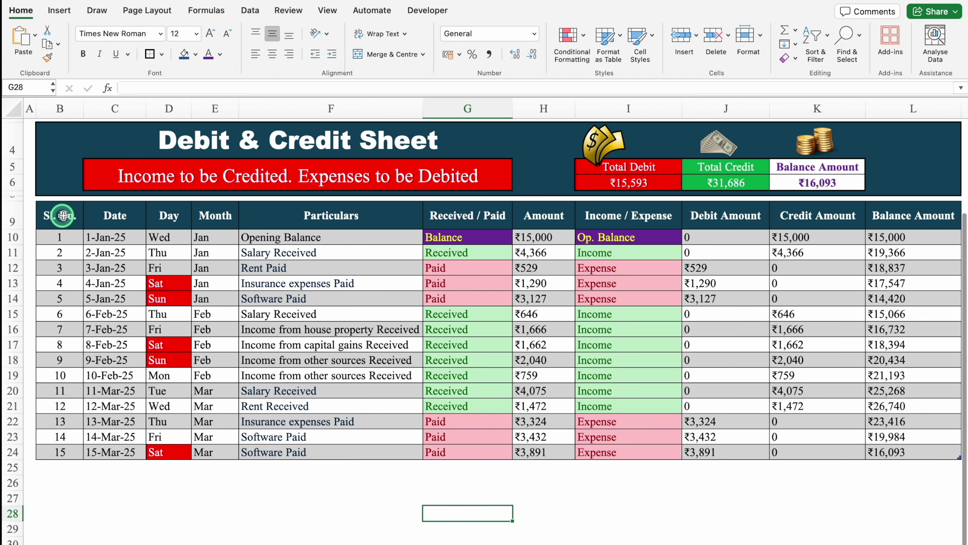
pyautogui.click(62, 216)
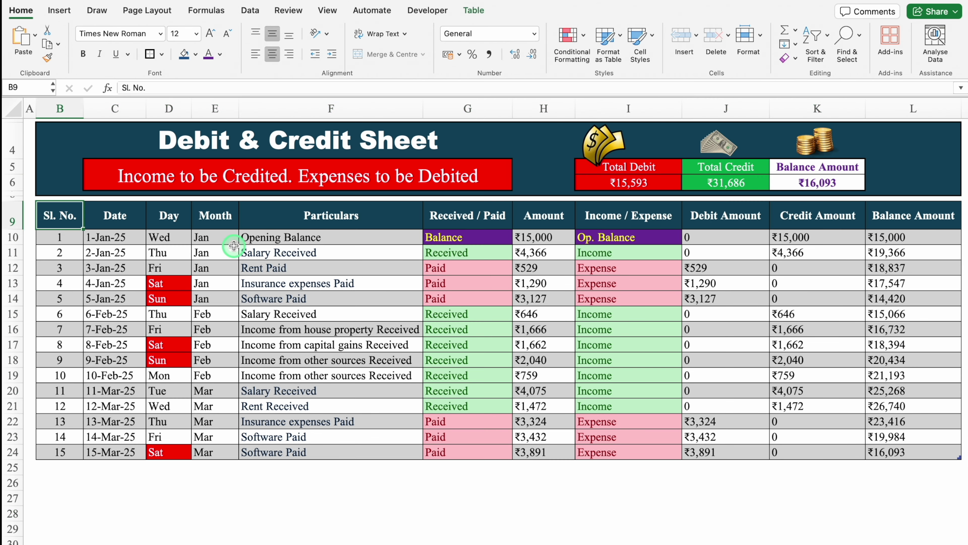
pyautogui.hotkey('ctrl', 'shift', 'Right')
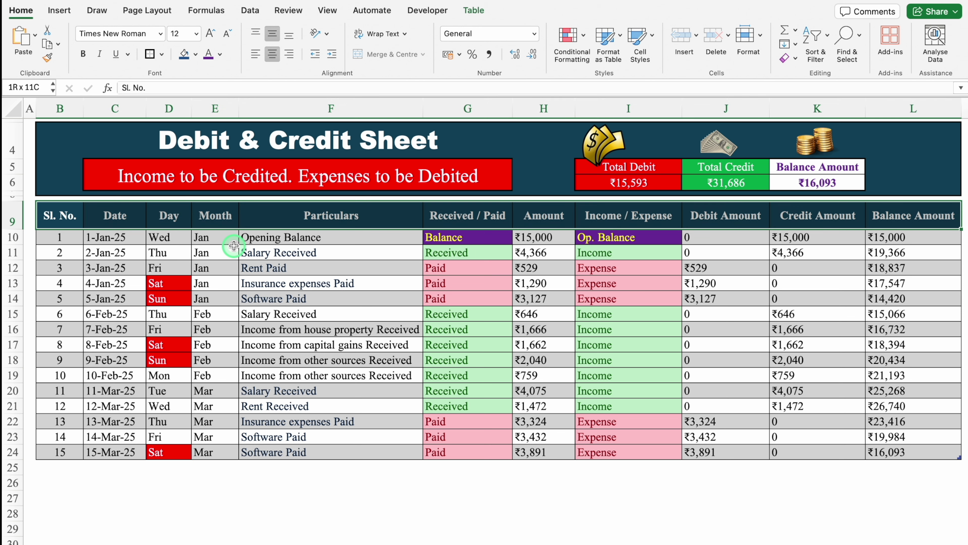
pyautogui.click(196, 55)
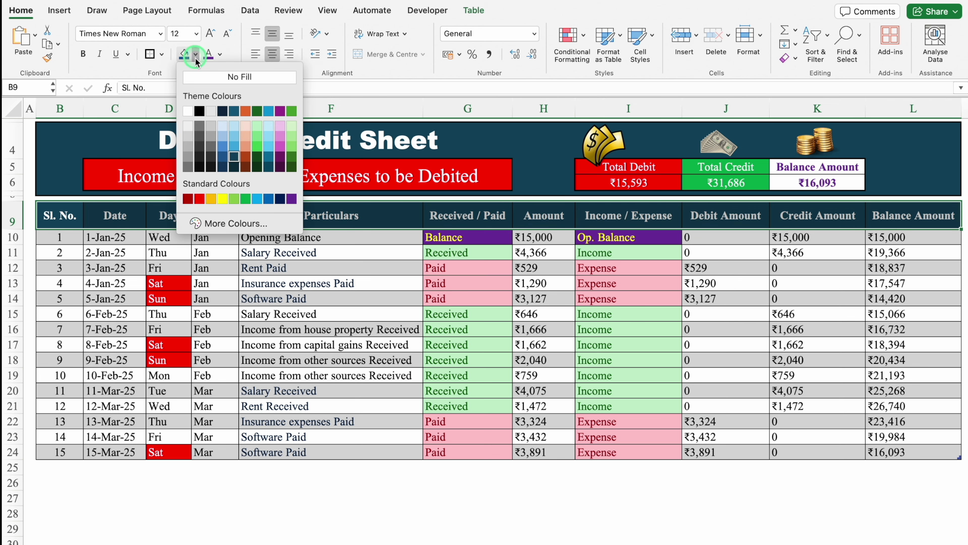
pyautogui.click(200, 127)
pyautogui.click(196, 55)
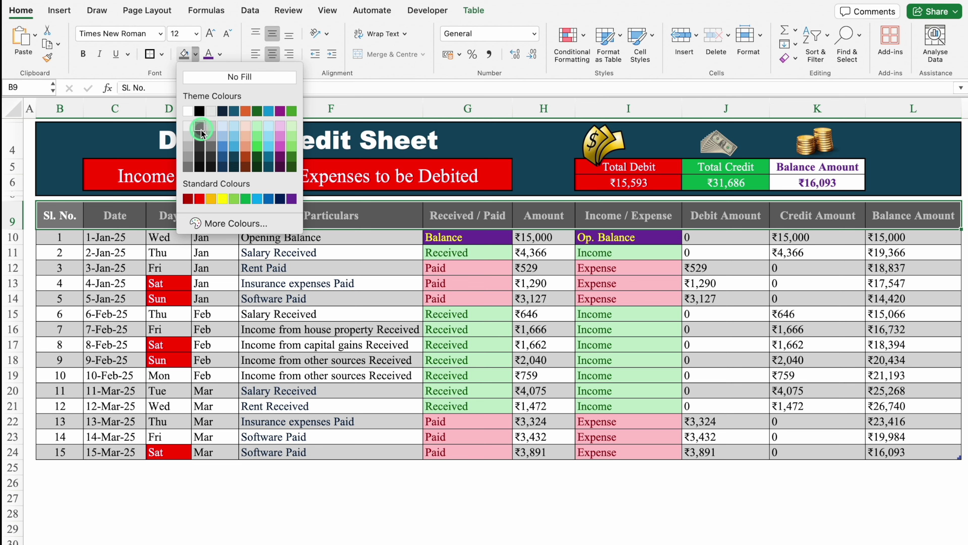
pyautogui.click(201, 139)
# - Fill the Day, Month, Received / Paid, Income / Expense, Debit Amount, Credit Amount and Balance Amount headers with black
pyautogui.click(174, 216)
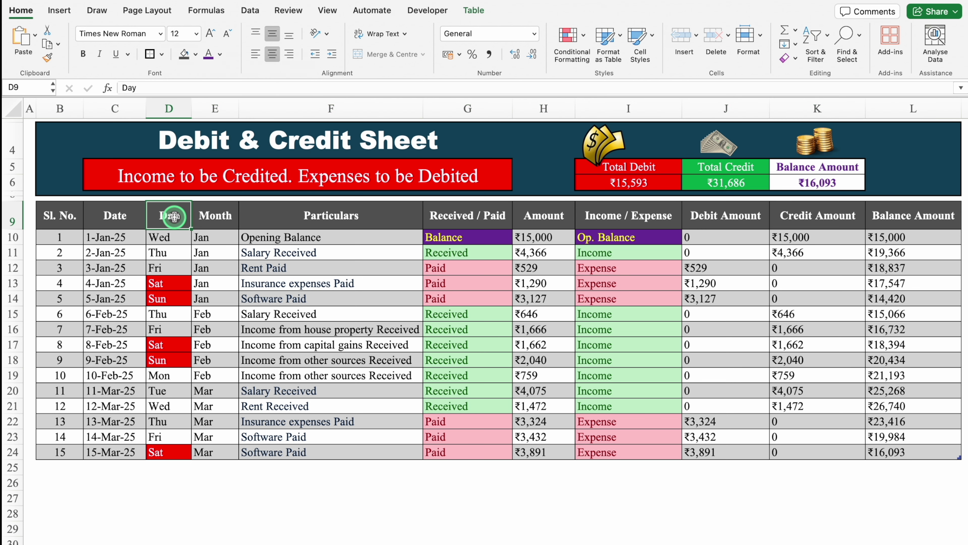
pyautogui.moveTo(174, 217); pyautogui.dragTo(210, 216)
pyautogui.click(196, 54)
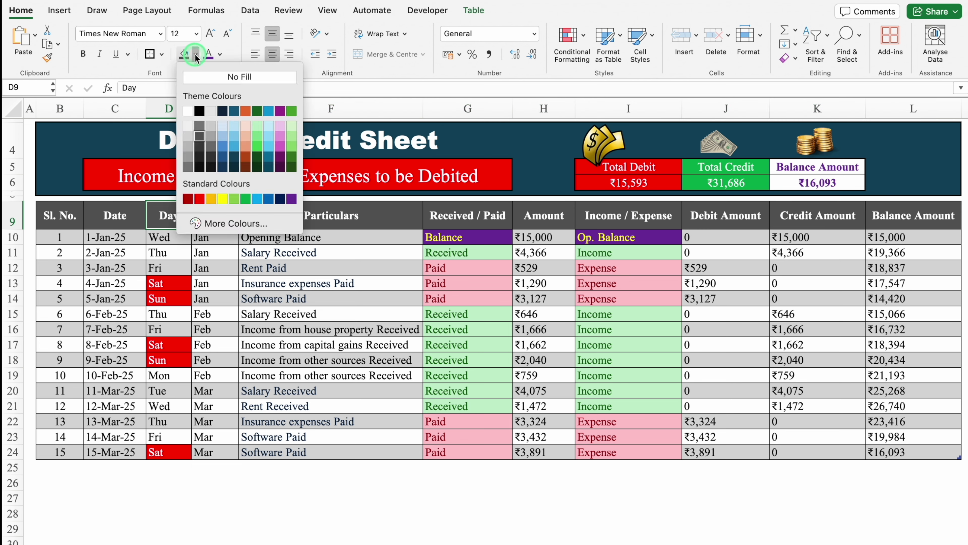
pyautogui.click(199, 111)
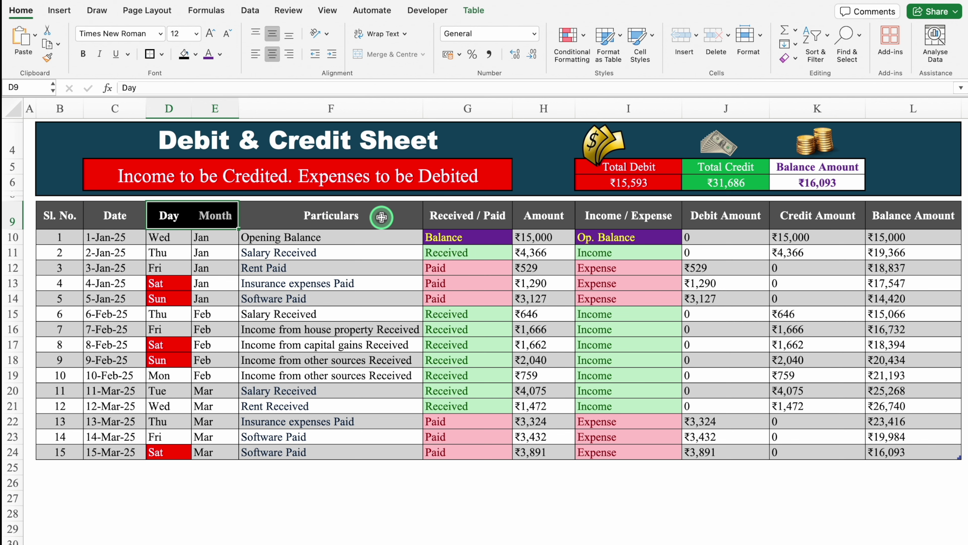
pyautogui.click(468, 216)
pyautogui.click(184, 54)
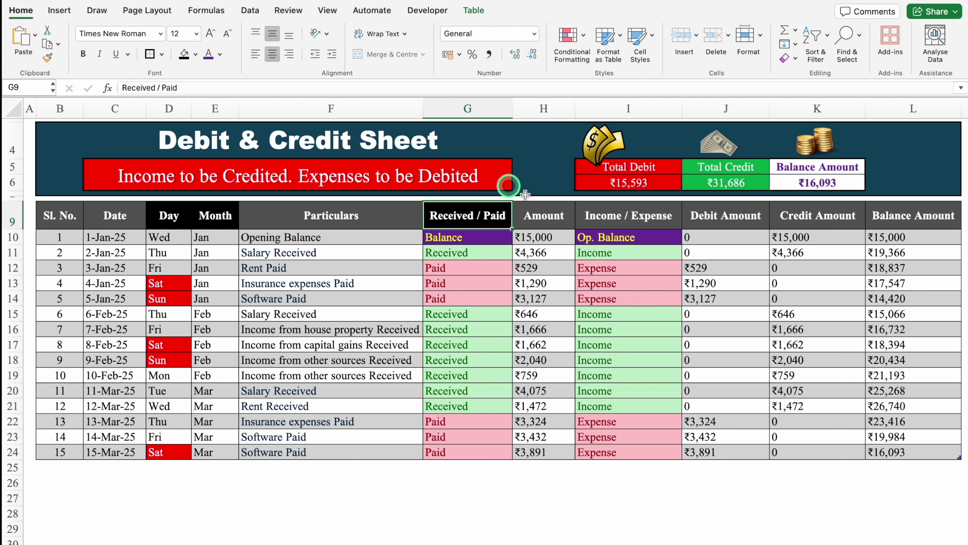
pyautogui.click(628, 216)
pyautogui.click(184, 54)
pyautogui.press('Right')
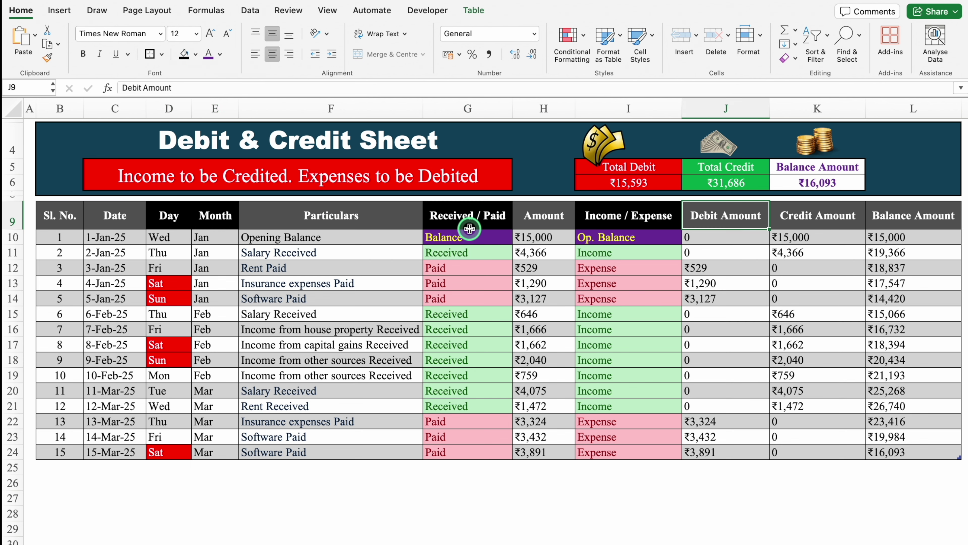
pyautogui.hscroll(3, 469, 229)
pyautogui.moveTo(562, 214); pyautogui.dragTo(774, 212)
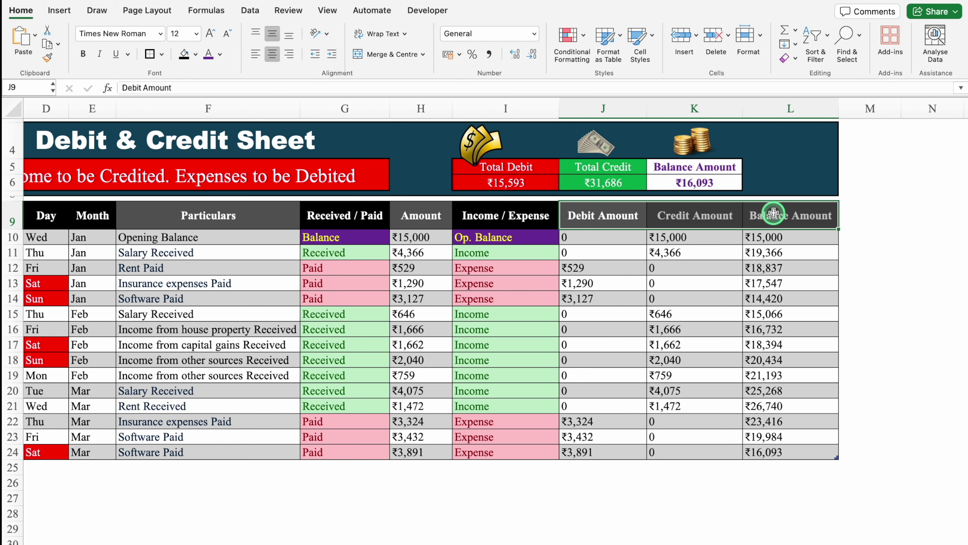
pyautogui.click(184, 54)
pyautogui.click(422, 500)
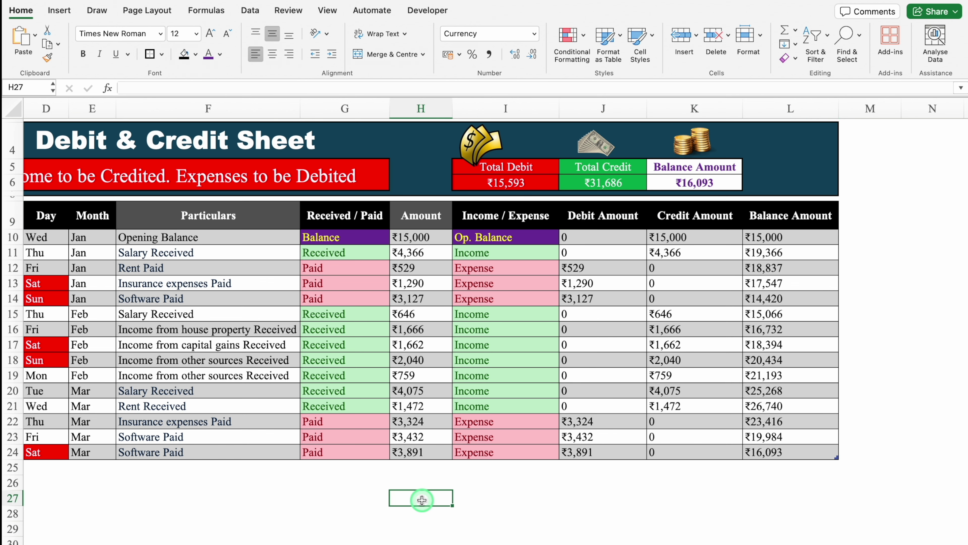
# - Insert a slicer for the ledger table's Month field
pyautogui.moveTo(439, 539); pyautogui.dragTo(291, 538)
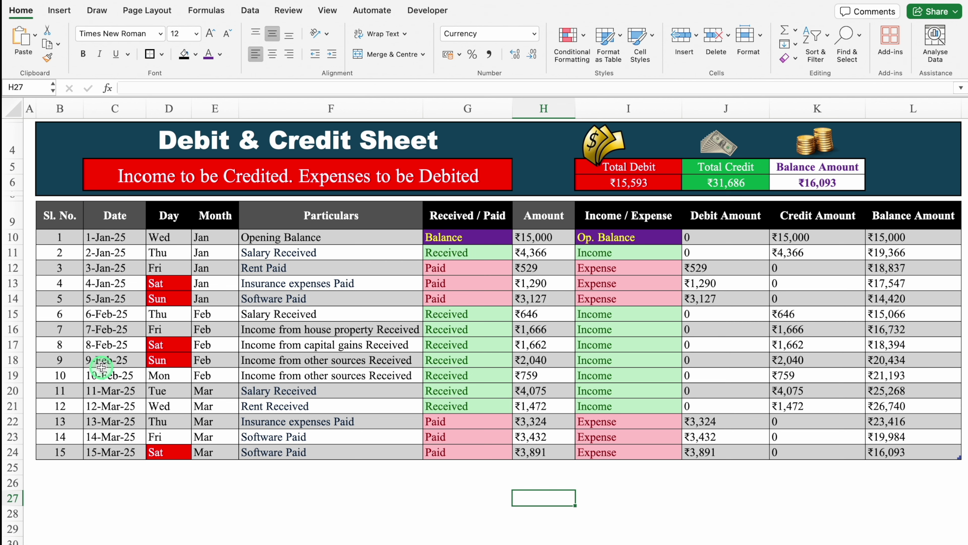
pyautogui.moveTo(960, 213); pyautogui.dragTo(958, 173)
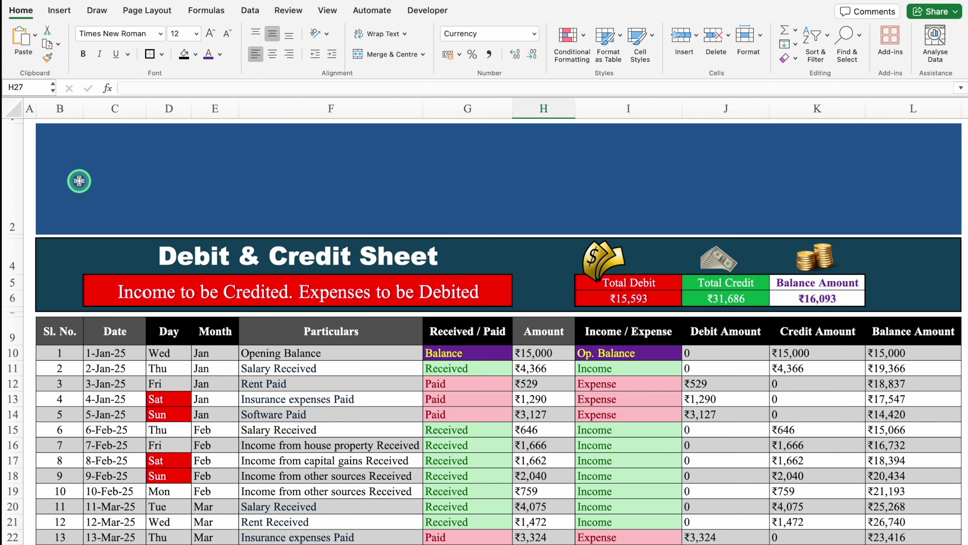
pyautogui.click(79, 181)
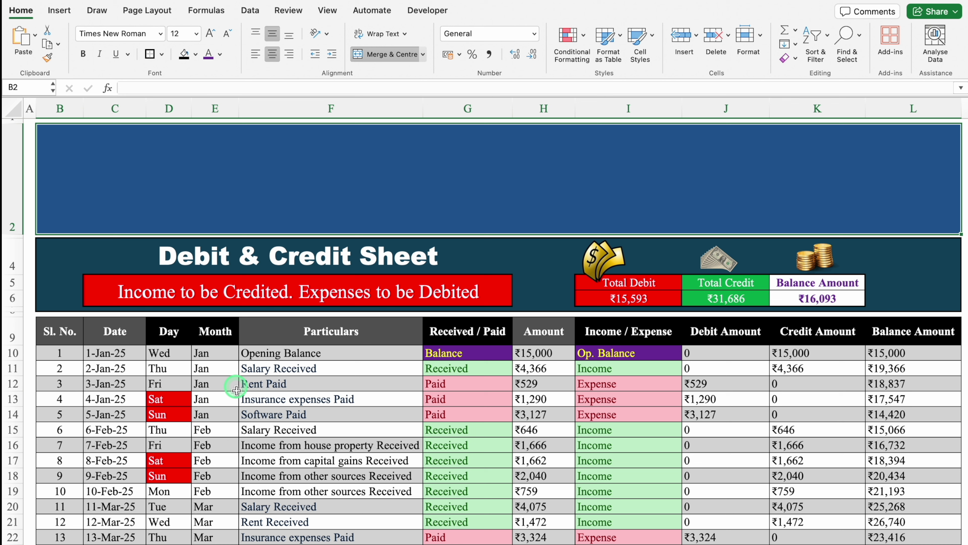
pyautogui.click(56, 11)
pyautogui.click(598, 42)
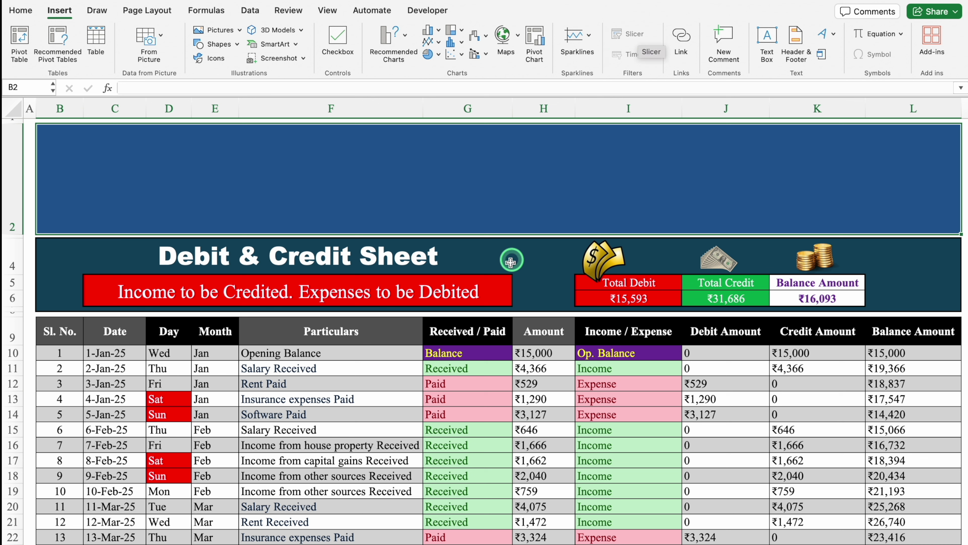
pyautogui.click(484, 383)
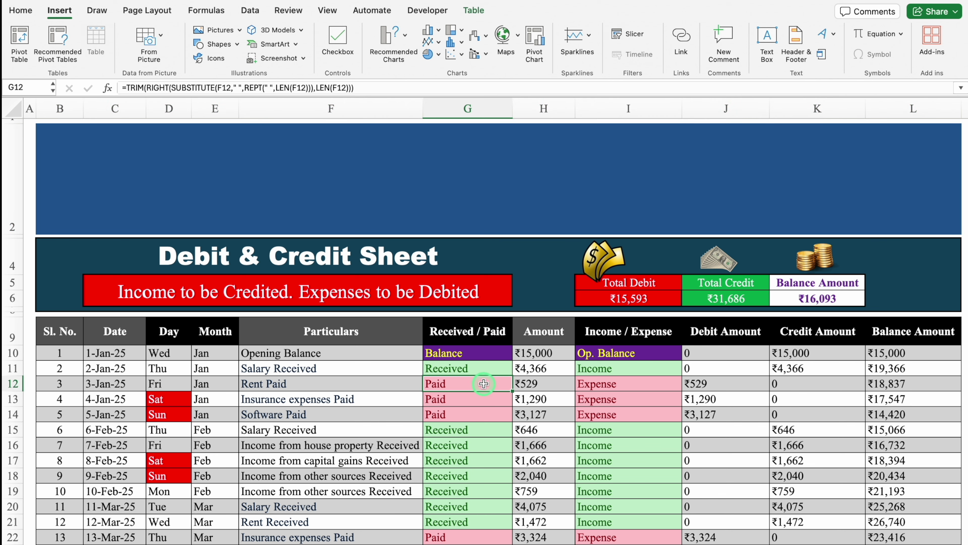
pyautogui.click(628, 35)
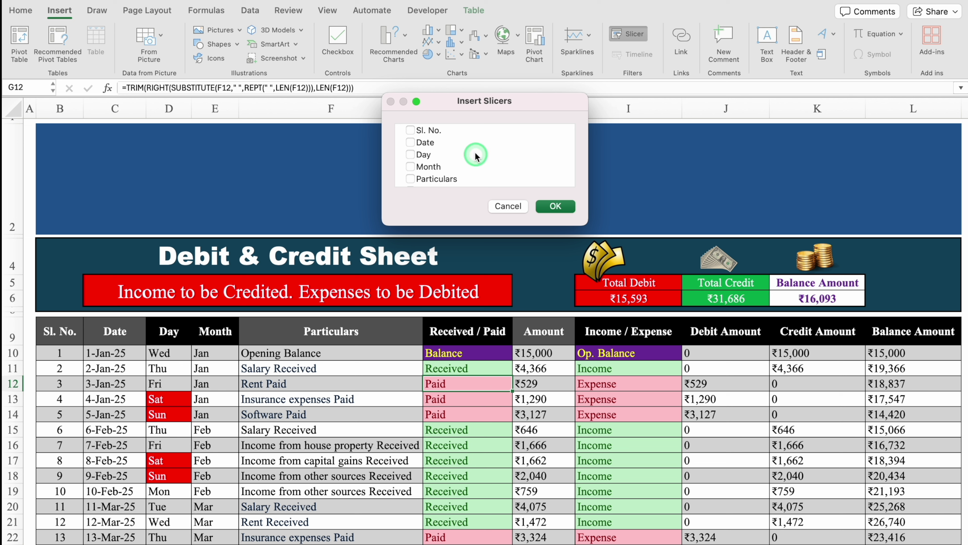
pyautogui.click(412, 168)
pyautogui.click(557, 206)
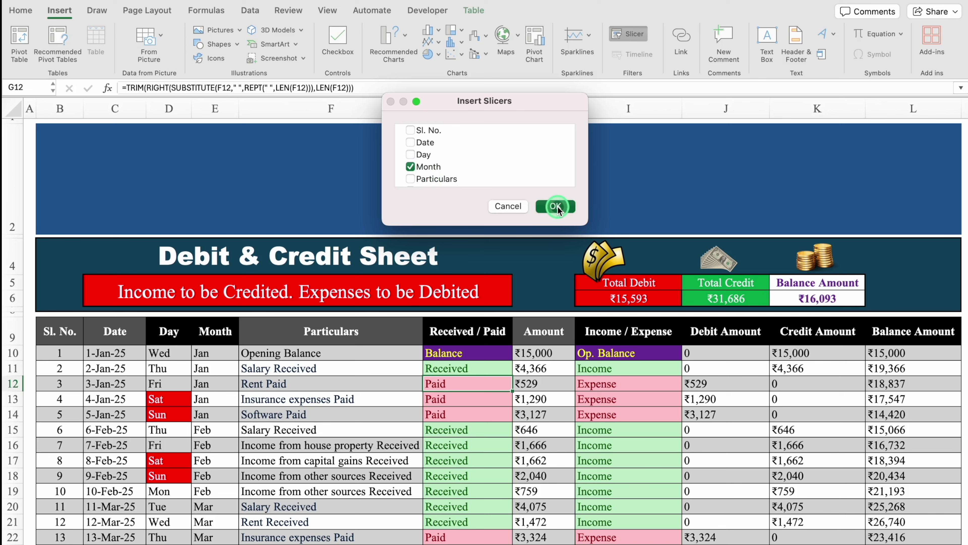
# - Shorten the Month slicer to about 1.33" high and place it at the left end of the blue band in row 2
pyautogui.moveTo(530, 241); pyautogui.dragTo(463, 129)
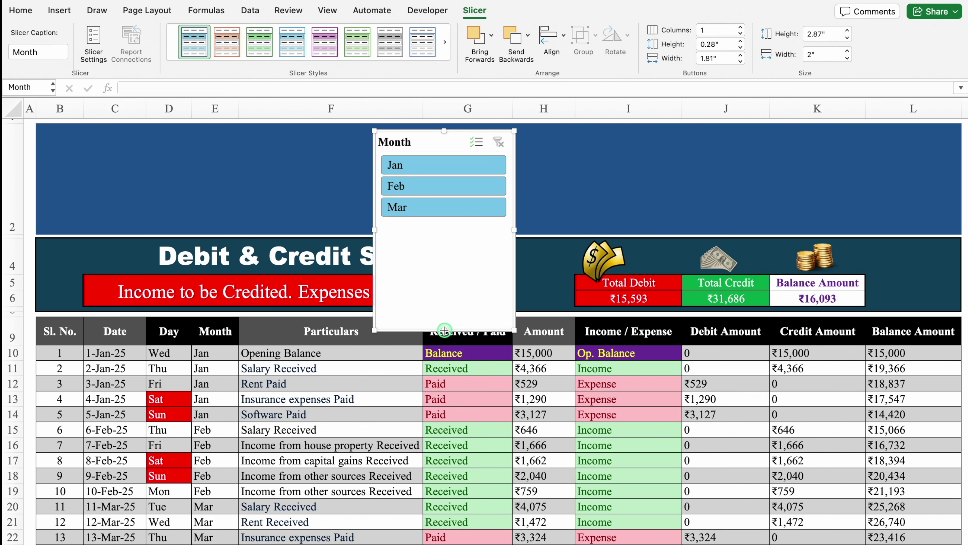
pyautogui.moveTo(444, 330); pyautogui.dragTo(445, 225)
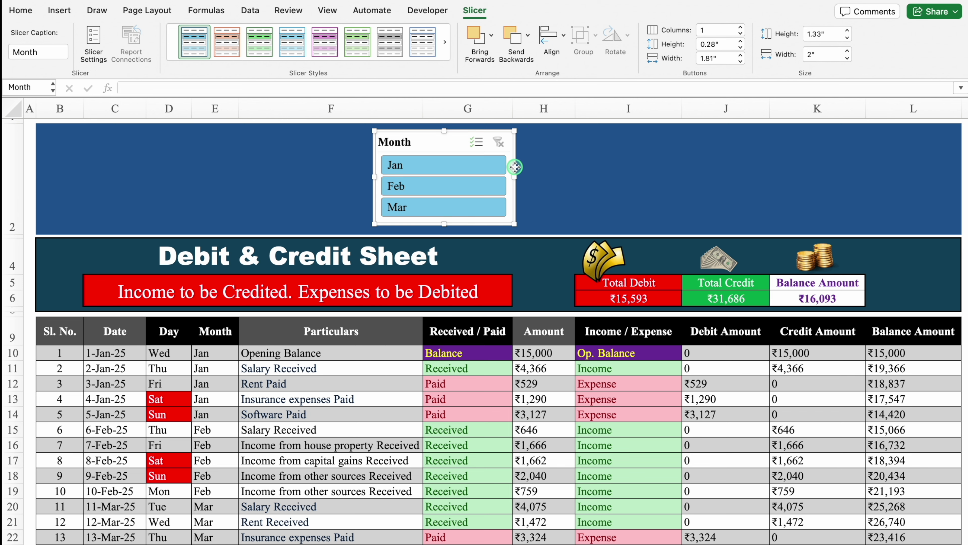
pyautogui.moveTo(515, 166); pyautogui.dragTo(202, 167)
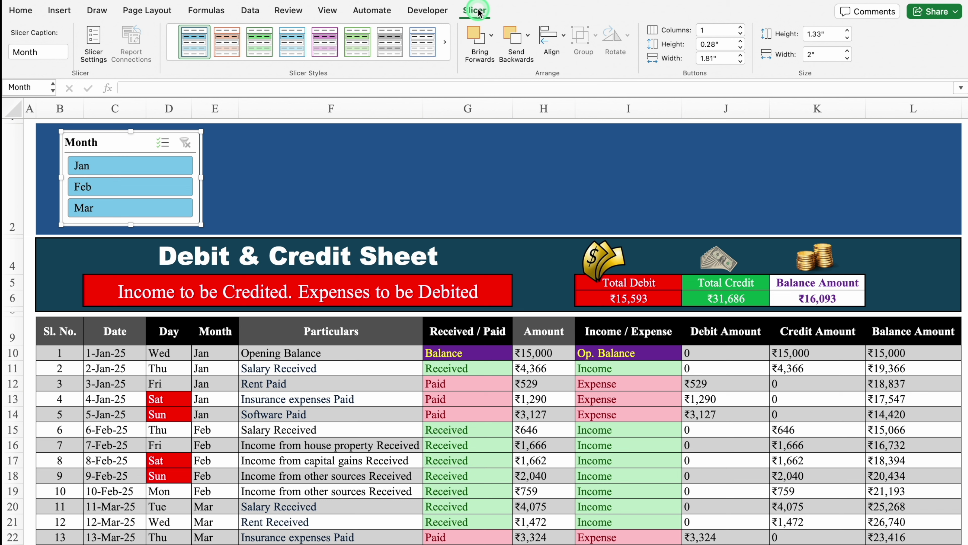
# - Set the Month slicer to 6 columns, widen it to about 7.54" and nudge it into place within the blue band
pyautogui.click(741, 28)
pyautogui.click(742, 29)
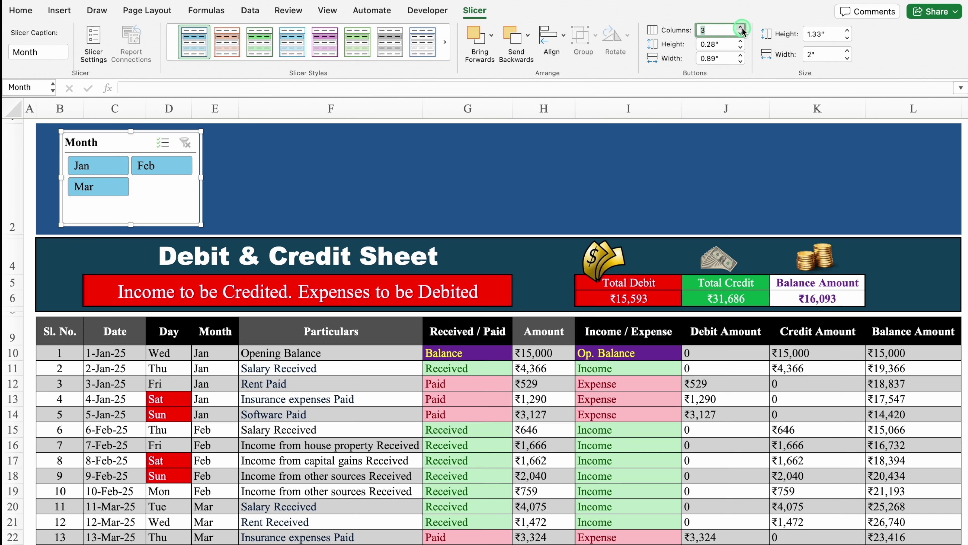
pyautogui.click(742, 28)
pyautogui.click(741, 28)
pyautogui.click(742, 28)
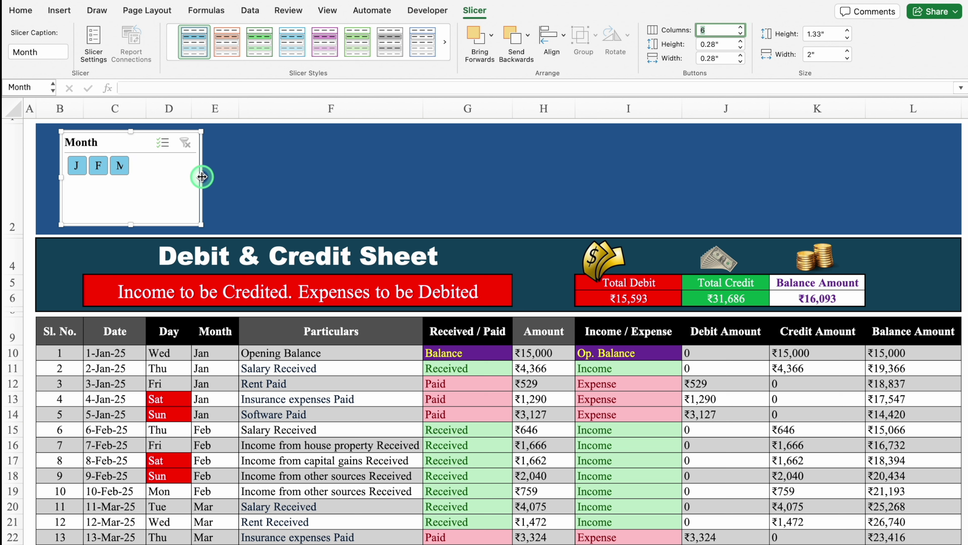
pyautogui.moveTo(201, 177); pyautogui.dragTo(583, 191)
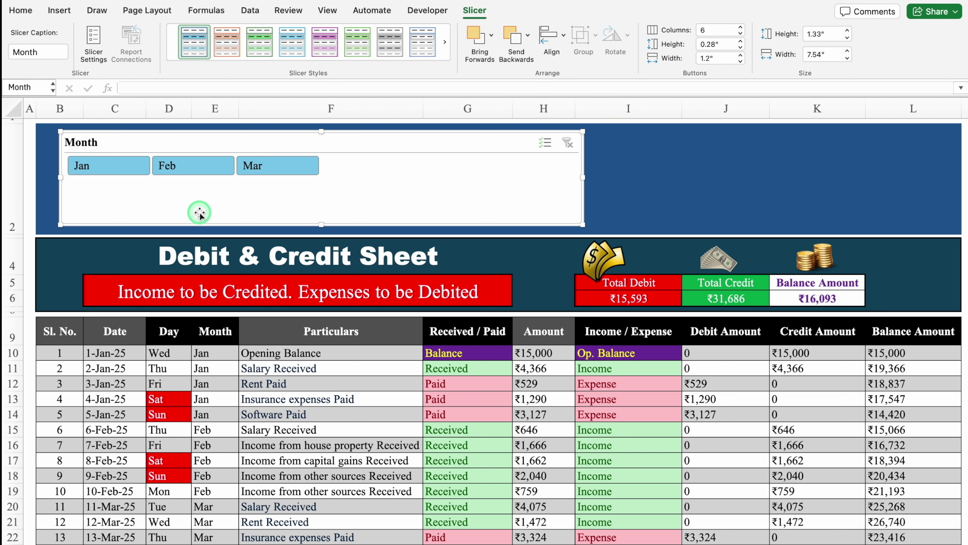
pyautogui.moveTo(200, 212); pyautogui.dragTo(204, 223)
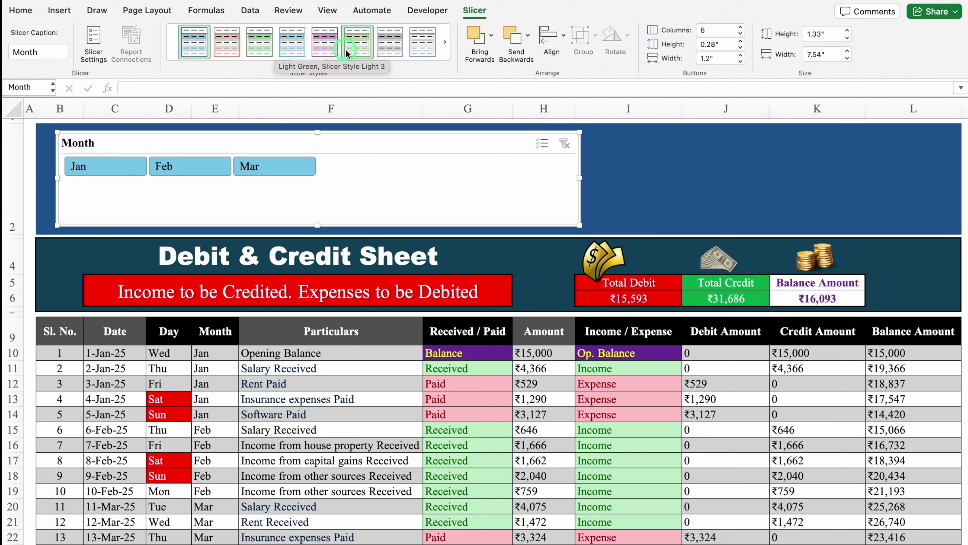
# - Apply the dark green slicer style to the Month slicer, after trying the dark blue one
pyautogui.click(312, 66)
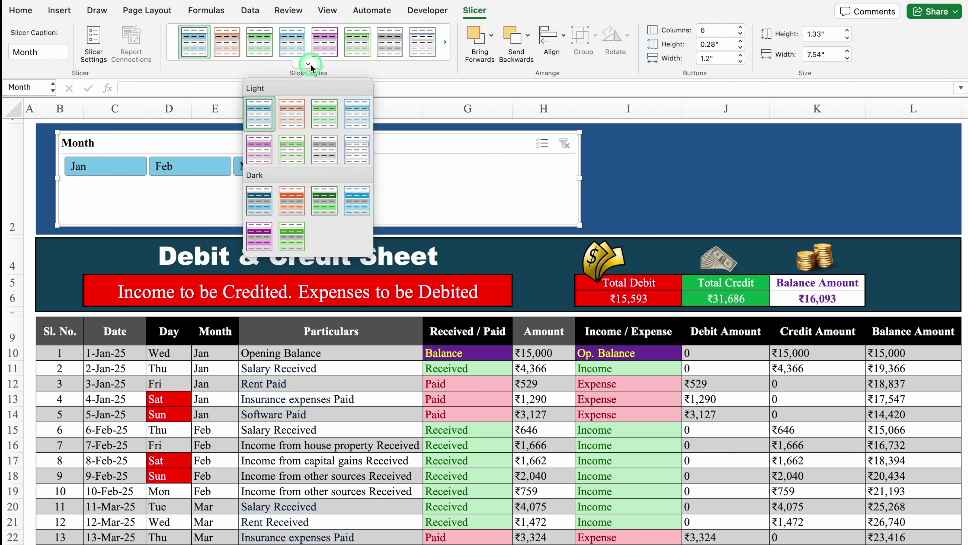
pyautogui.click(265, 200)
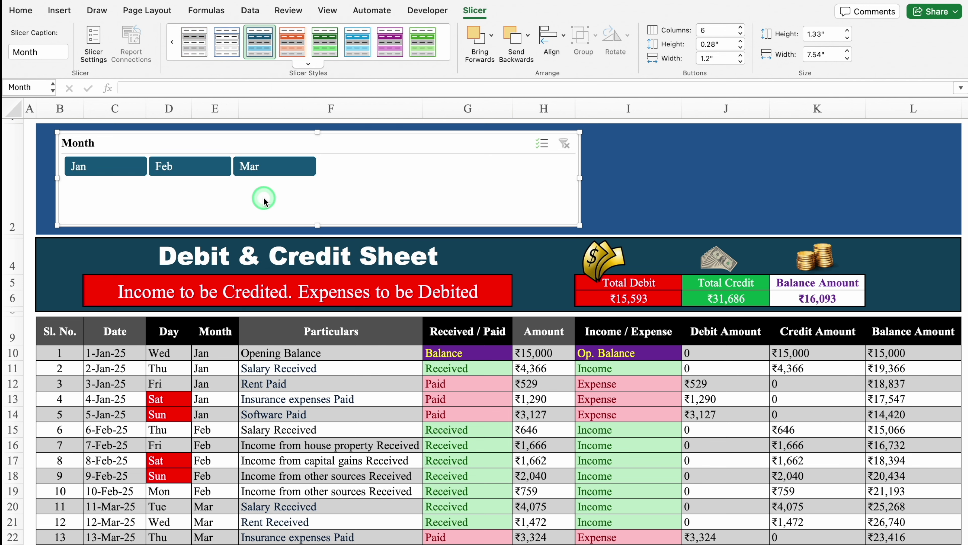
pyautogui.click(327, 43)
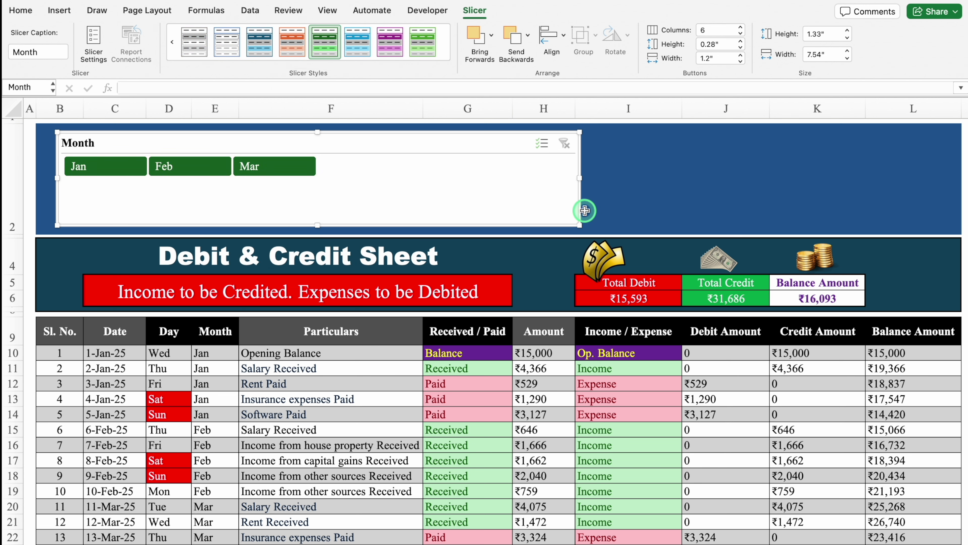
# - Insert a second slicer on the ledger table for the Income / Expense field
pyautogui.click(473, 372)
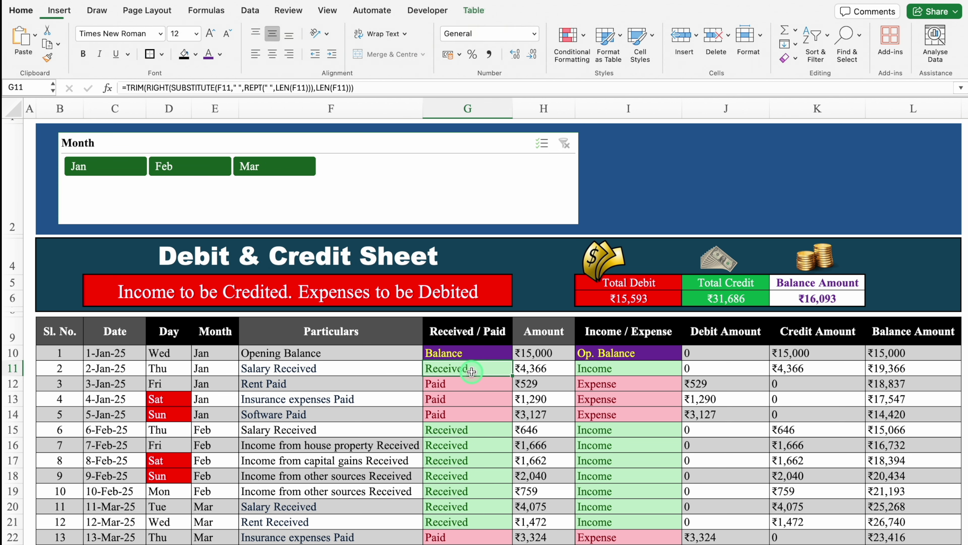
pyautogui.click(59, 10)
pyautogui.click(642, 37)
pyautogui.click(500, 131)
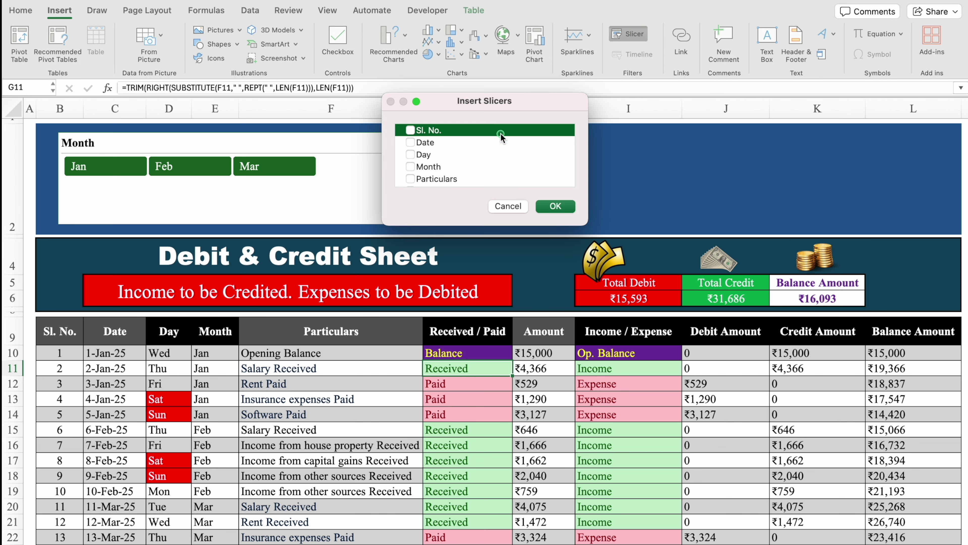
pyautogui.press('Down')
pyautogui.press('Down')
pyautogui.press('Down')
pyautogui.press('Down')
pyautogui.press('Down')
pyautogui.press('Down')
pyautogui.press('Down')
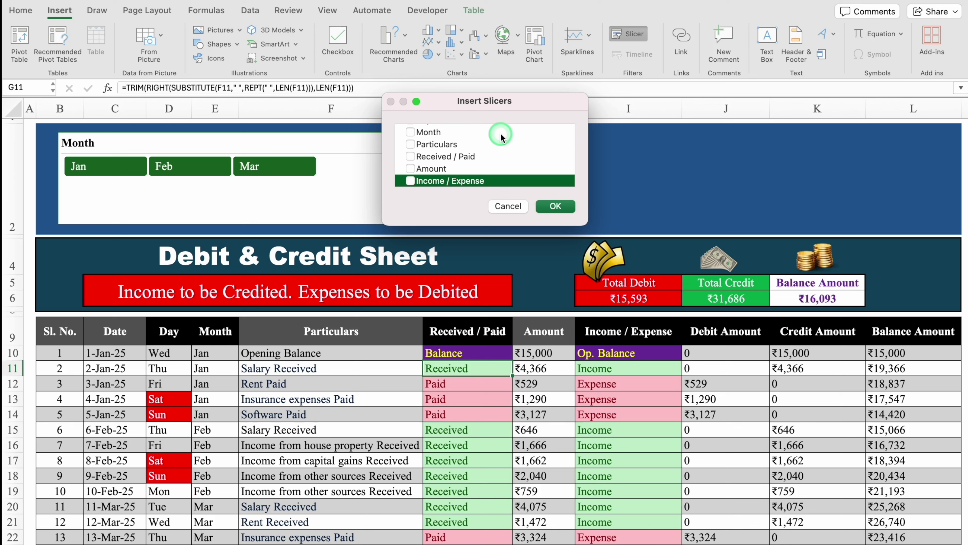
pyautogui.click(563, 208)
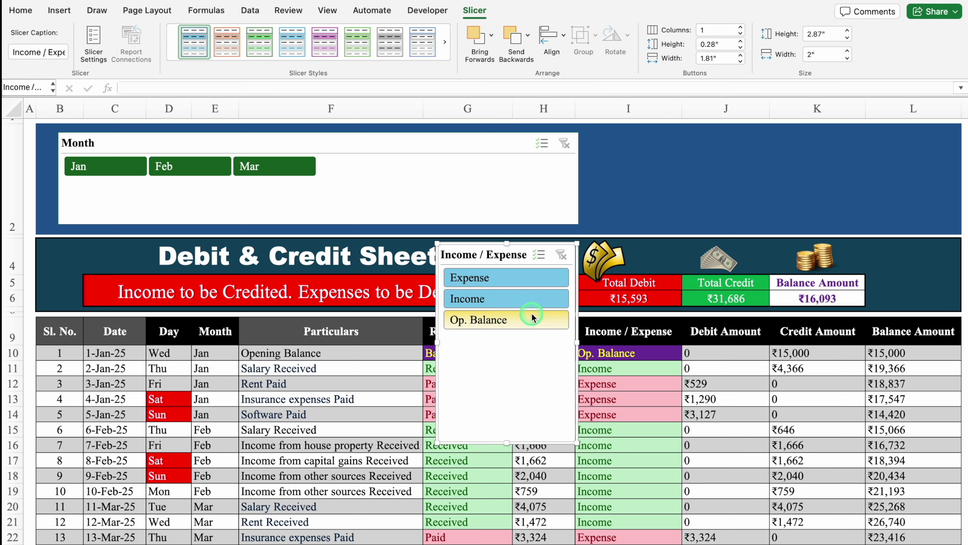
# - Resize the Income / Expense slicer to about 1.31" high by 5.28" wide and place it right of the Month slicer in the blue band
pyautogui.moveTo(507, 442); pyautogui.dragTo(508, 335)
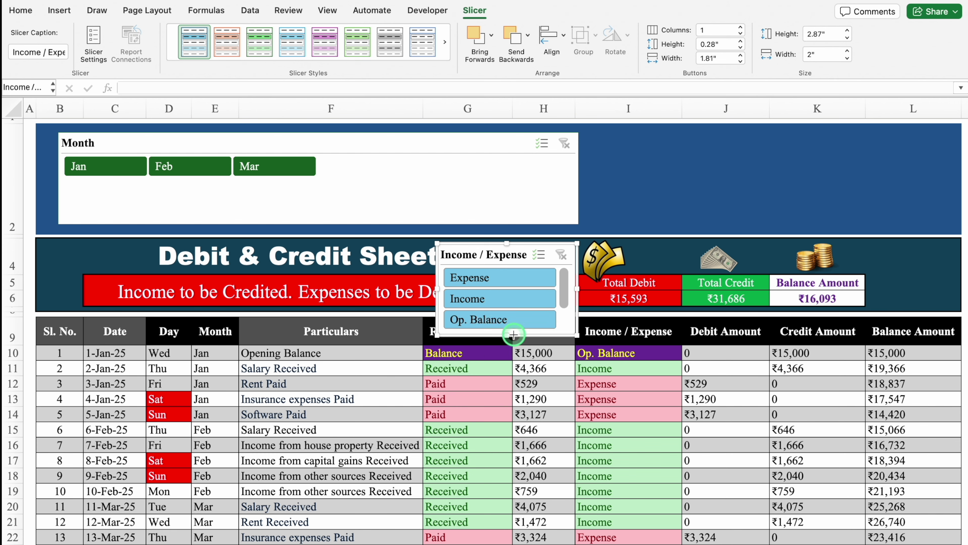
pyautogui.moveTo(577, 289); pyautogui.dragTo(805, 288)
pyautogui.moveTo(706, 337); pyautogui.dragTo(852, 225)
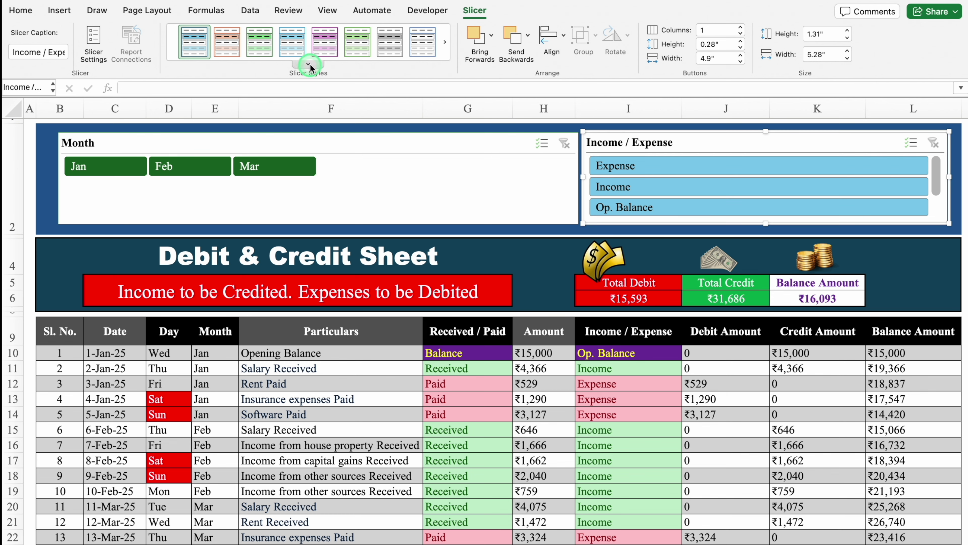
# - Apply the dark orange slicer style to the Income / Expense slicer
pyautogui.click(309, 63)
pyautogui.click(290, 196)
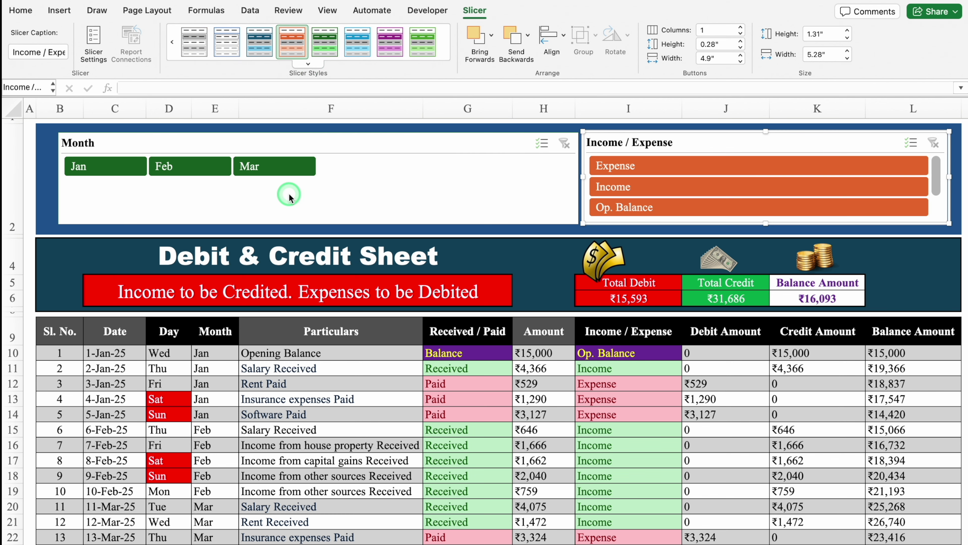
# - Change the caption of the Month slicer to "Select Month"
pyautogui.click(338, 224)
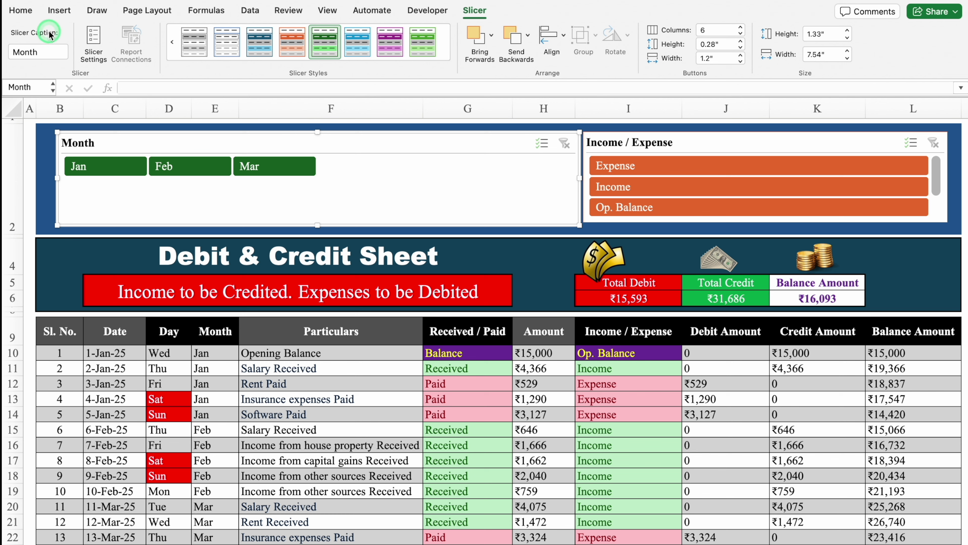
pyautogui.click(52, 50)
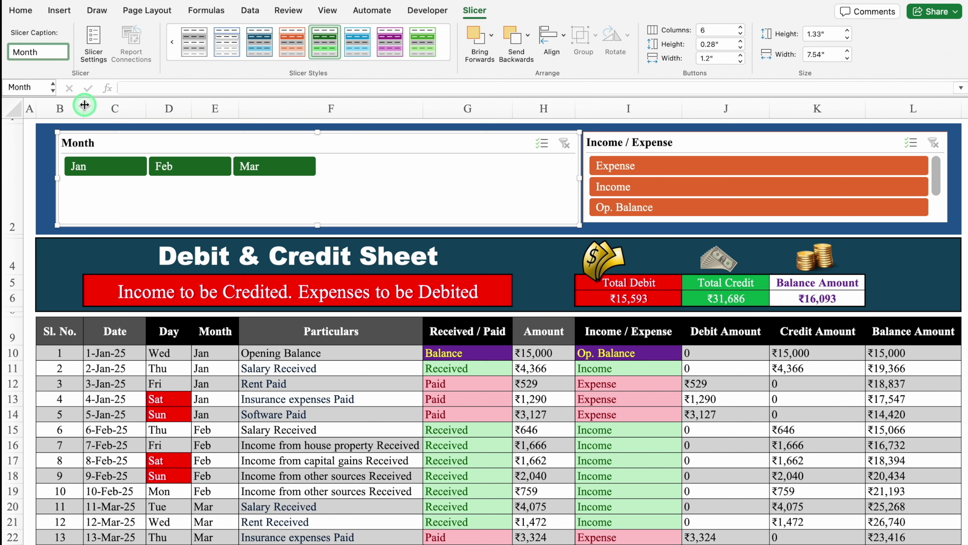
pyautogui.write('Select')
pyautogui.press('Return')
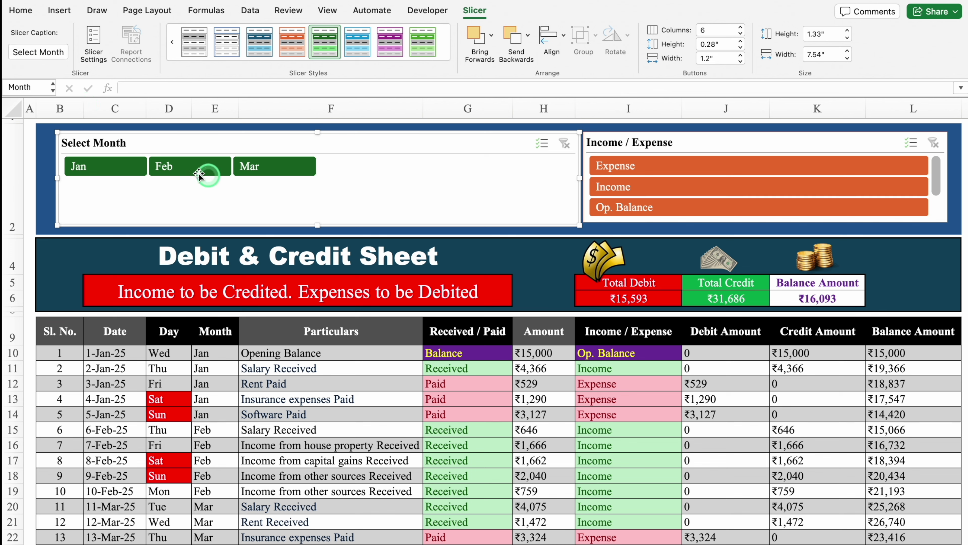
# - Test the month slicer by filtering the ledger to Jan, Feb and Mar in turn, and clear its filter
pyautogui.click(127, 167)
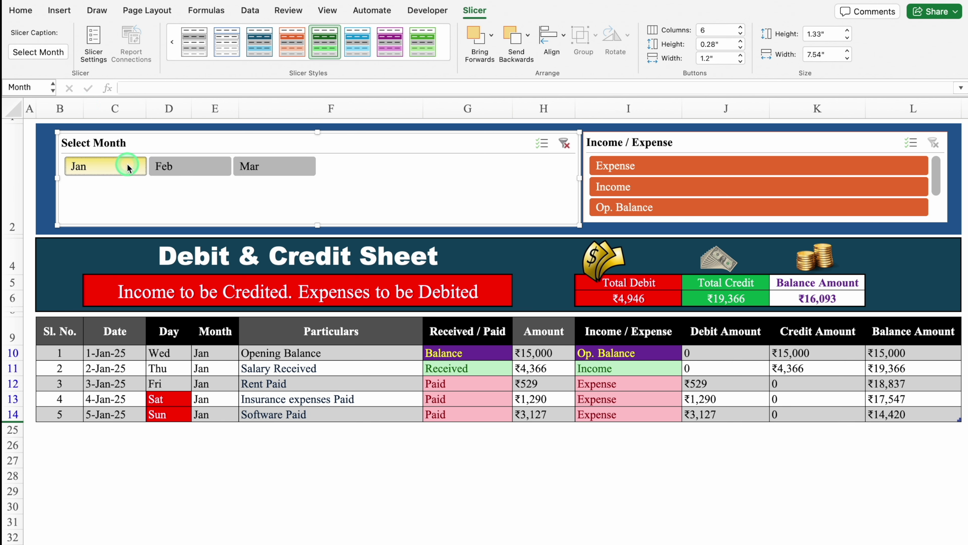
pyautogui.click(191, 168)
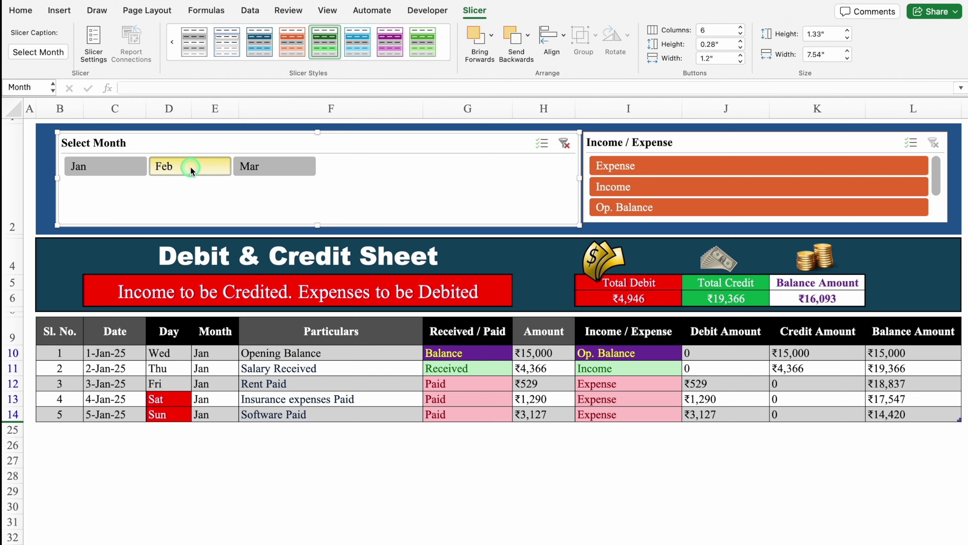
pyautogui.click(282, 169)
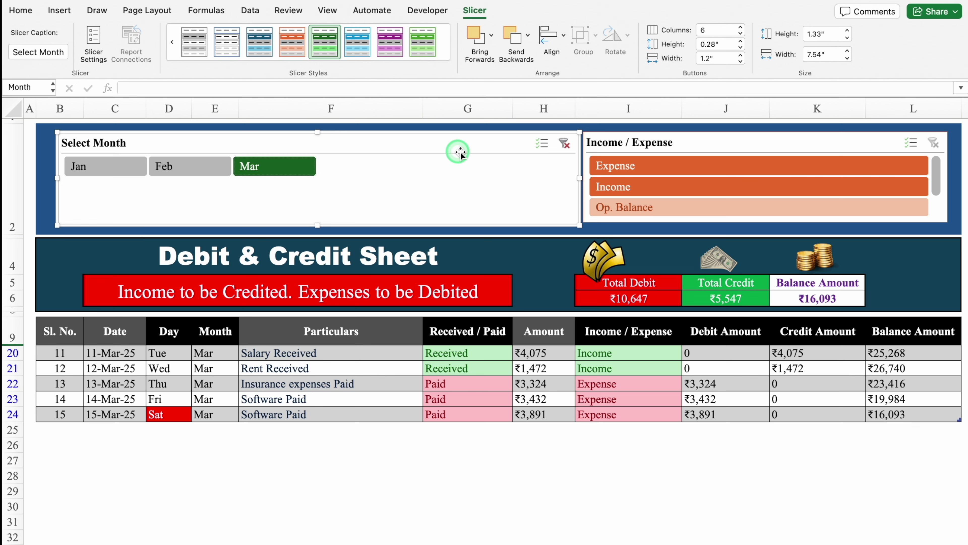
pyautogui.click(566, 144)
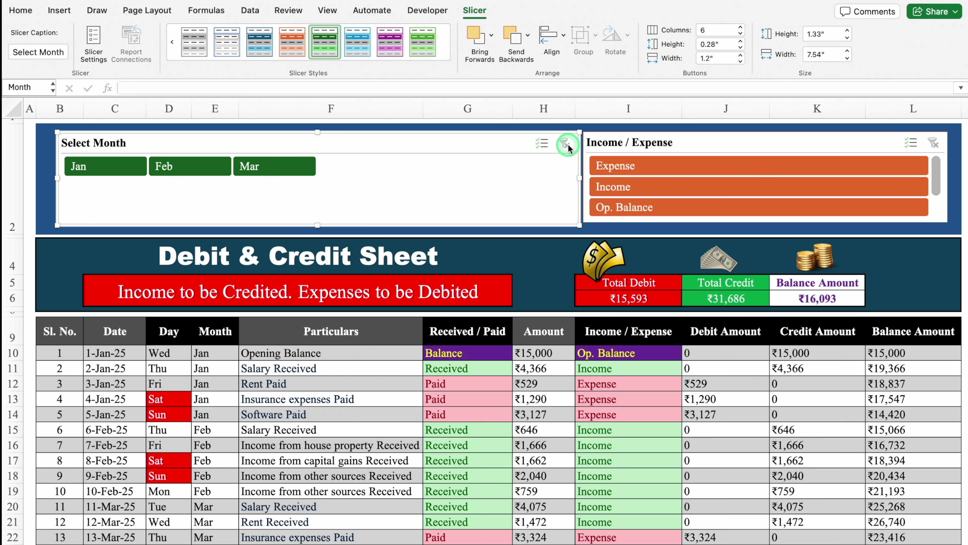
# - Filter the ledger to January expenses, switch to January income, and clear the month filter so only the Income filter applies
pyautogui.click(687, 166)
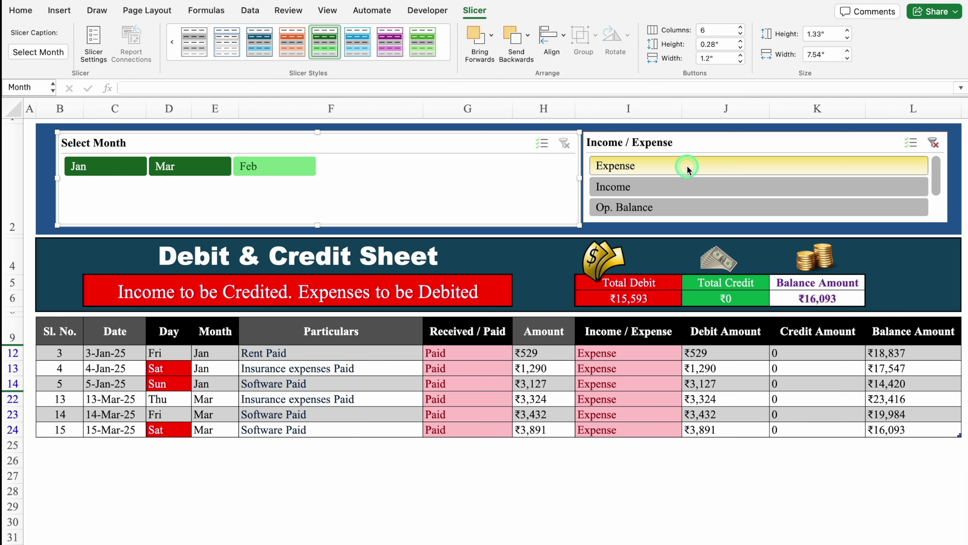
pyautogui.click(108, 167)
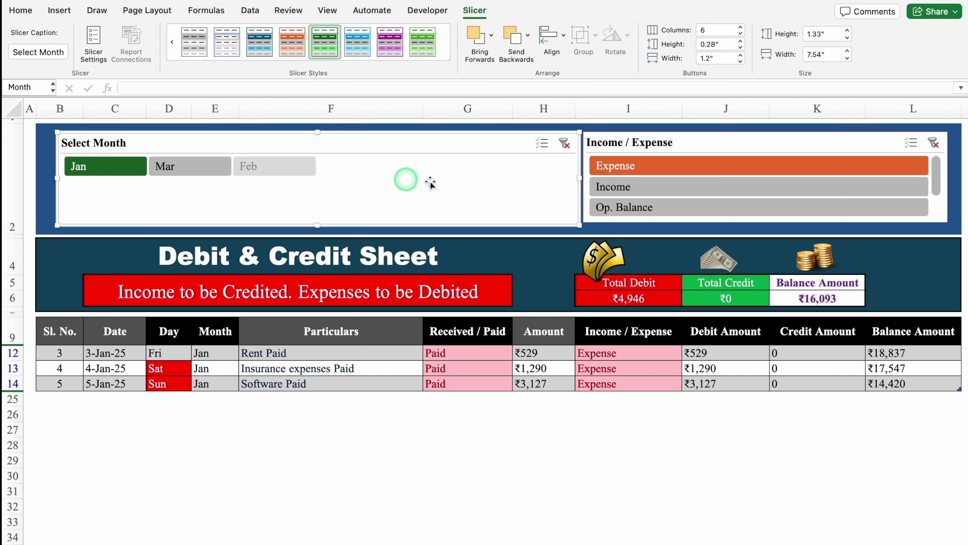
pyautogui.click(646, 189)
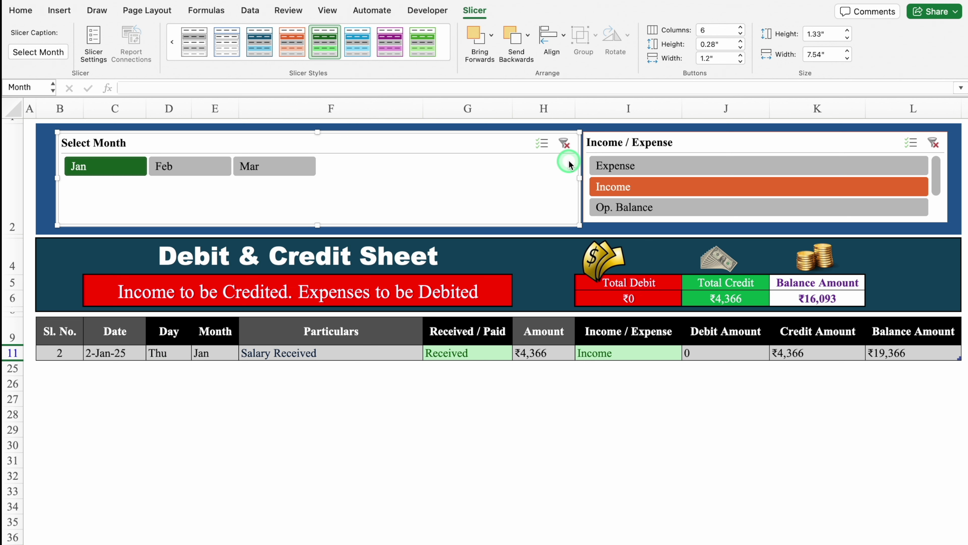
pyautogui.click(567, 146)
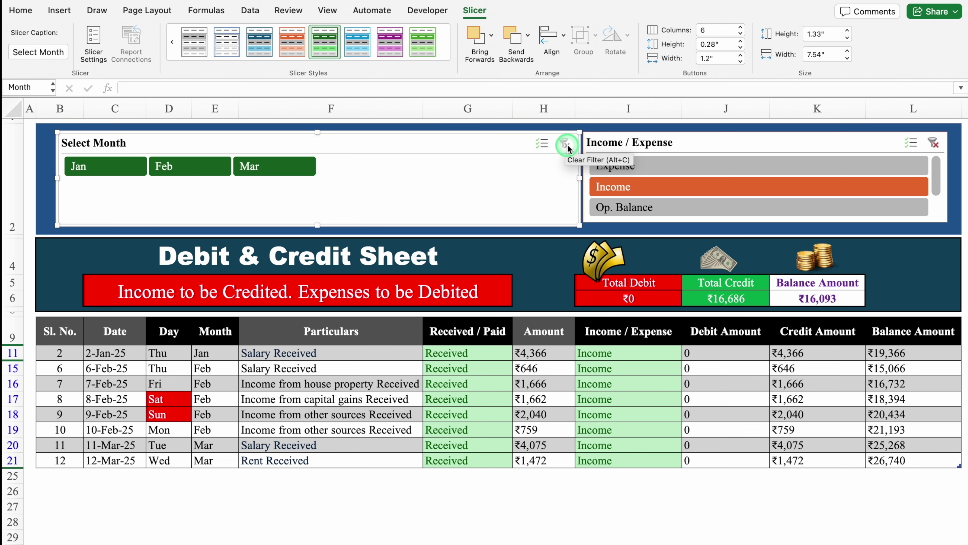